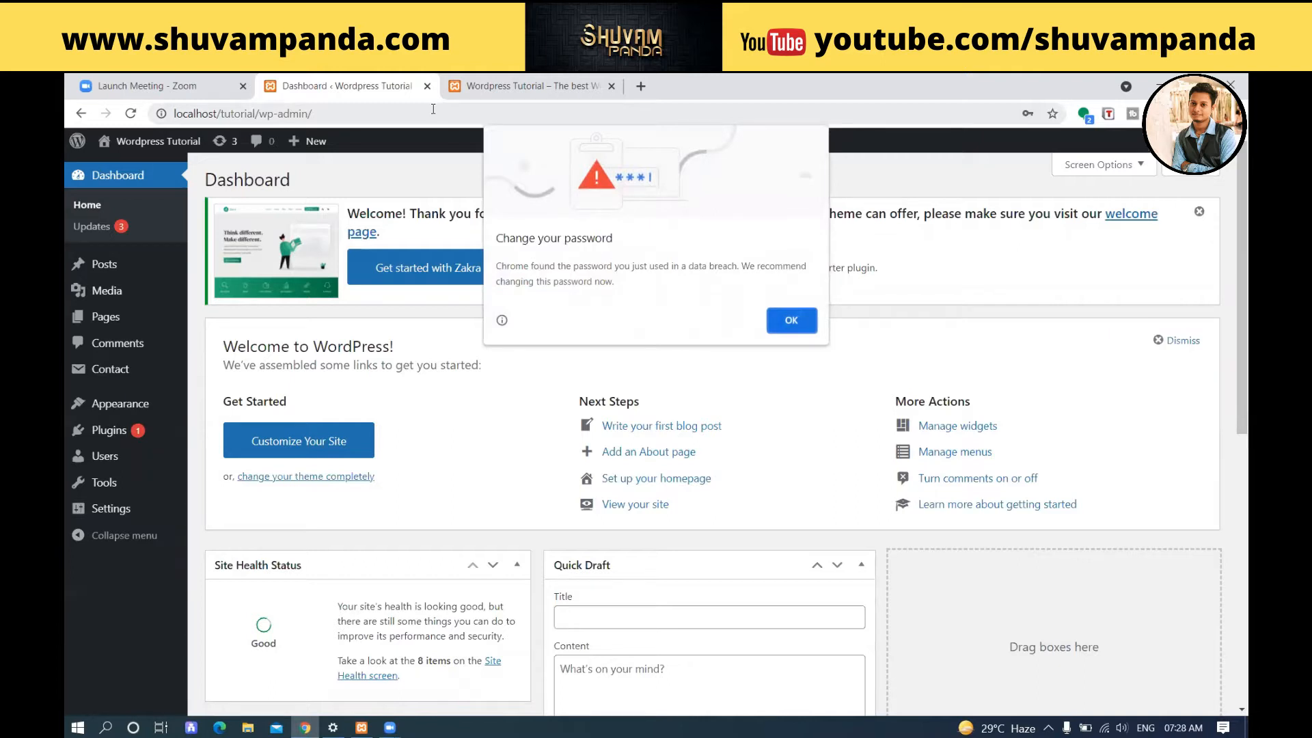
Dismiss the browser's password prompts without saving the login, and open the site's list of installed themes.
left_click(792, 321)
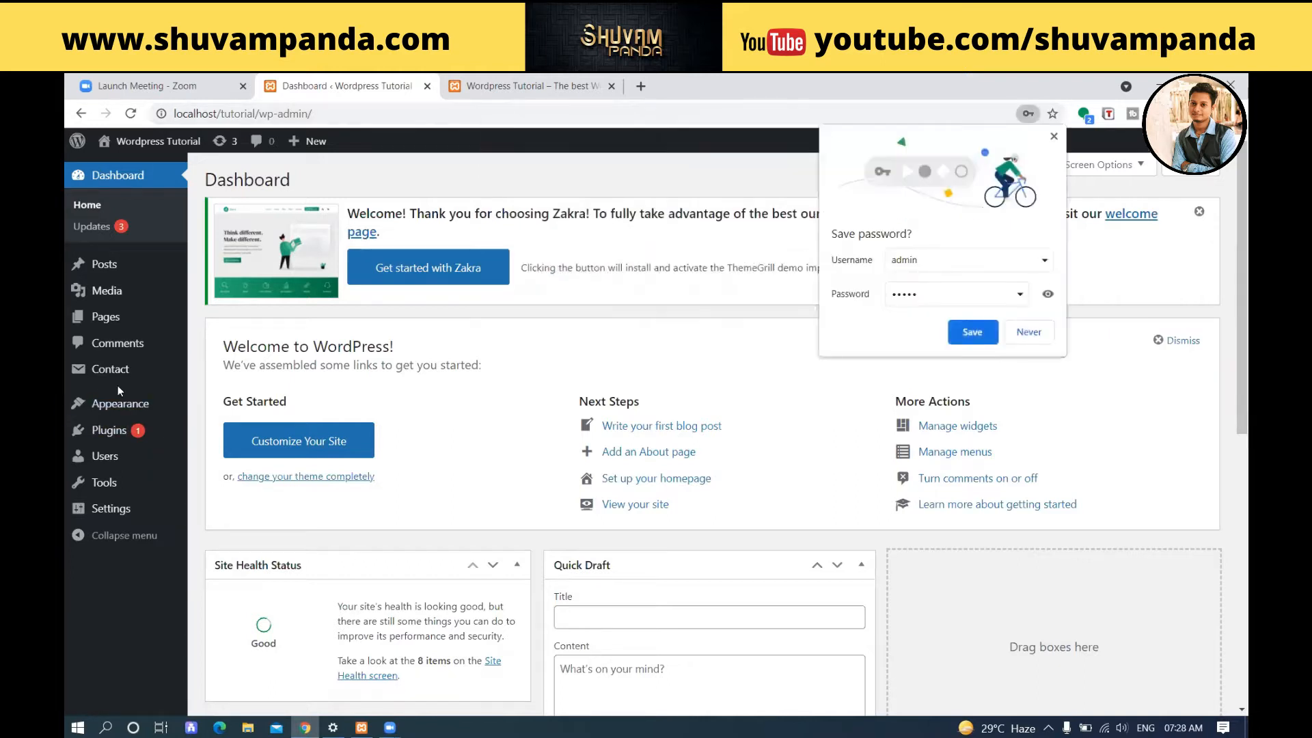
left_click(1028, 332)
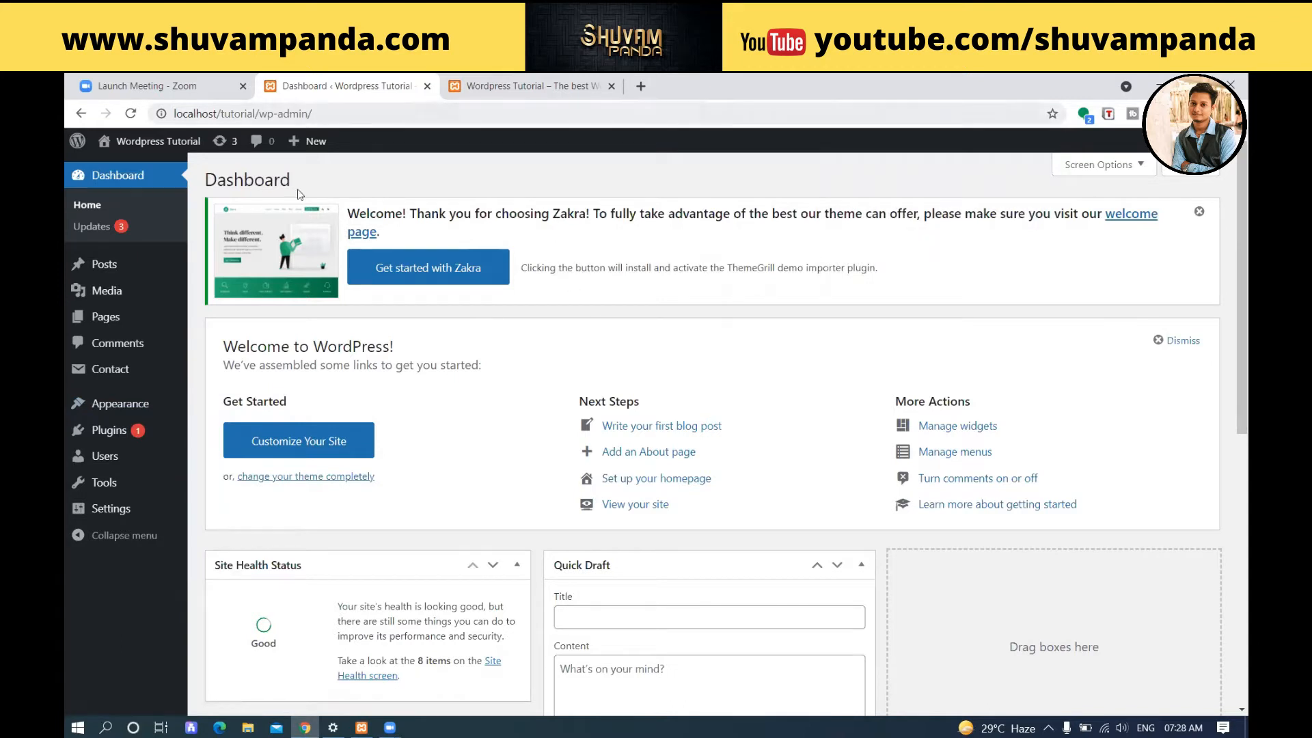
mouse_move(147, 278)
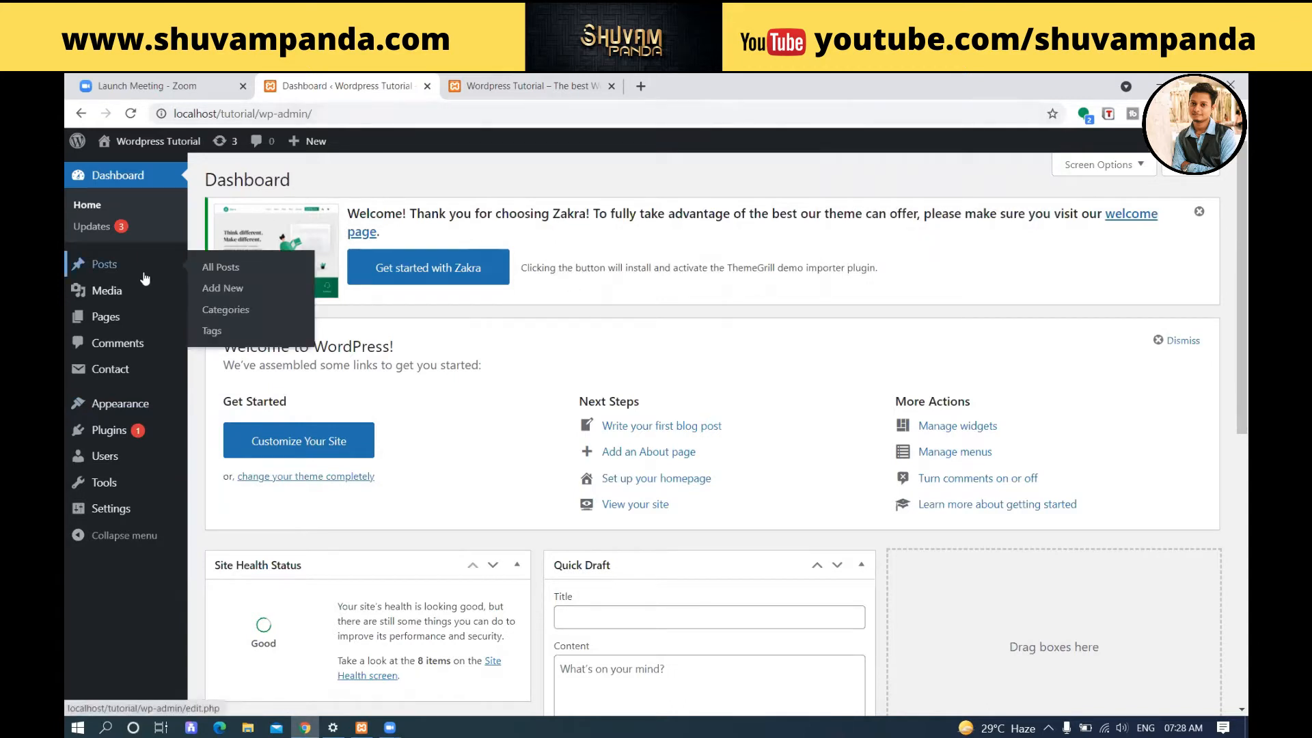
mouse_move(107, 411)
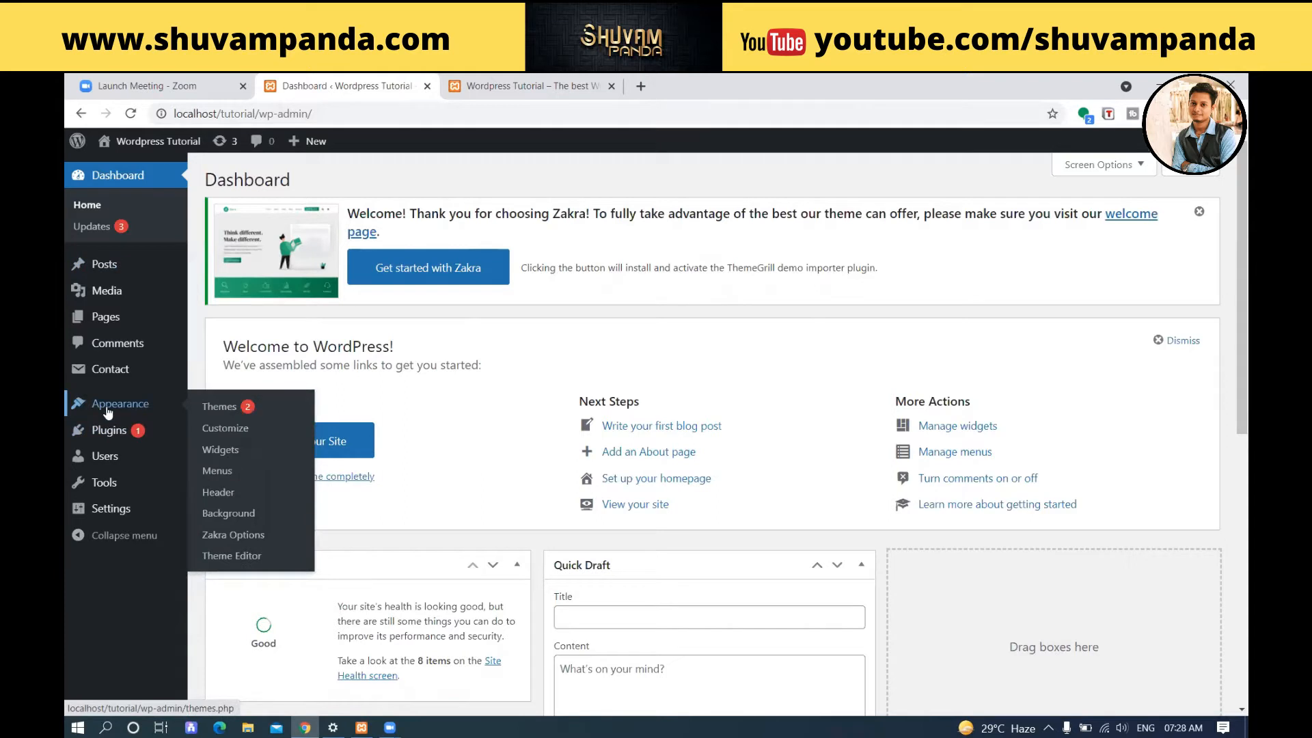
left_click(219, 407)
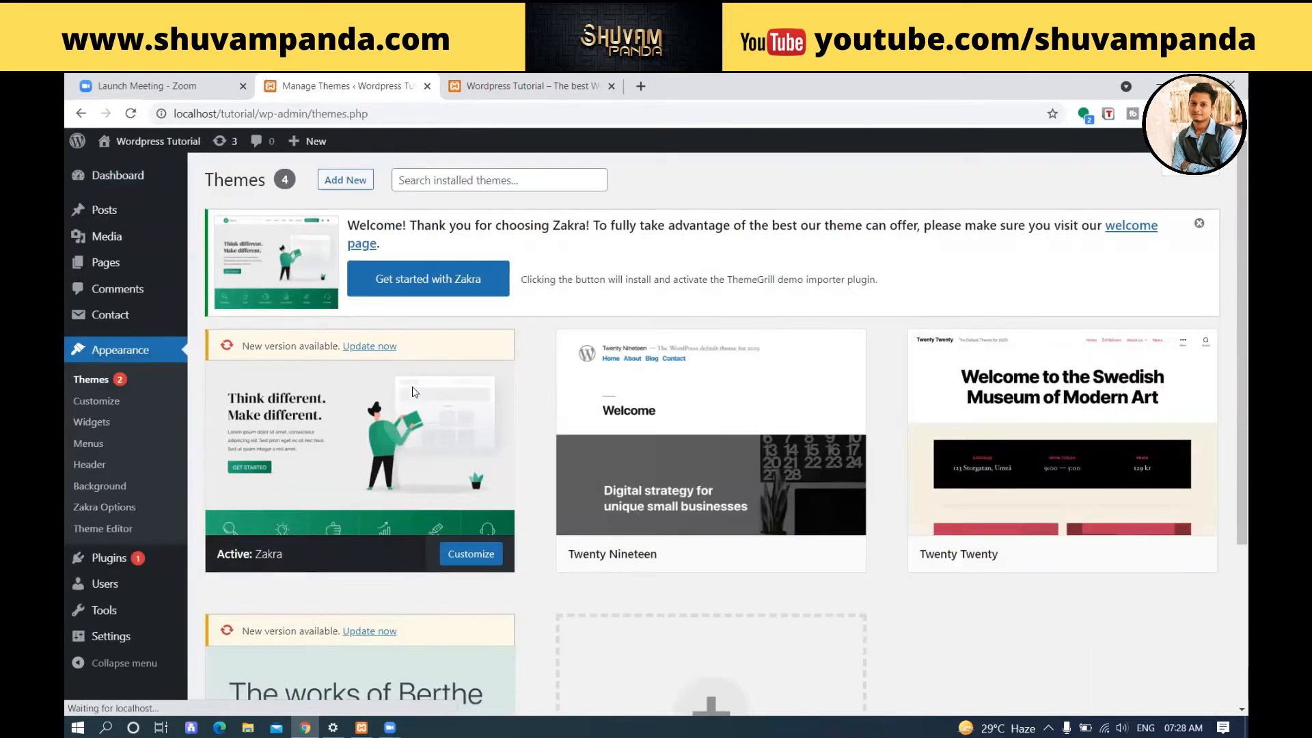
scroll(440, 335, "down", 2)
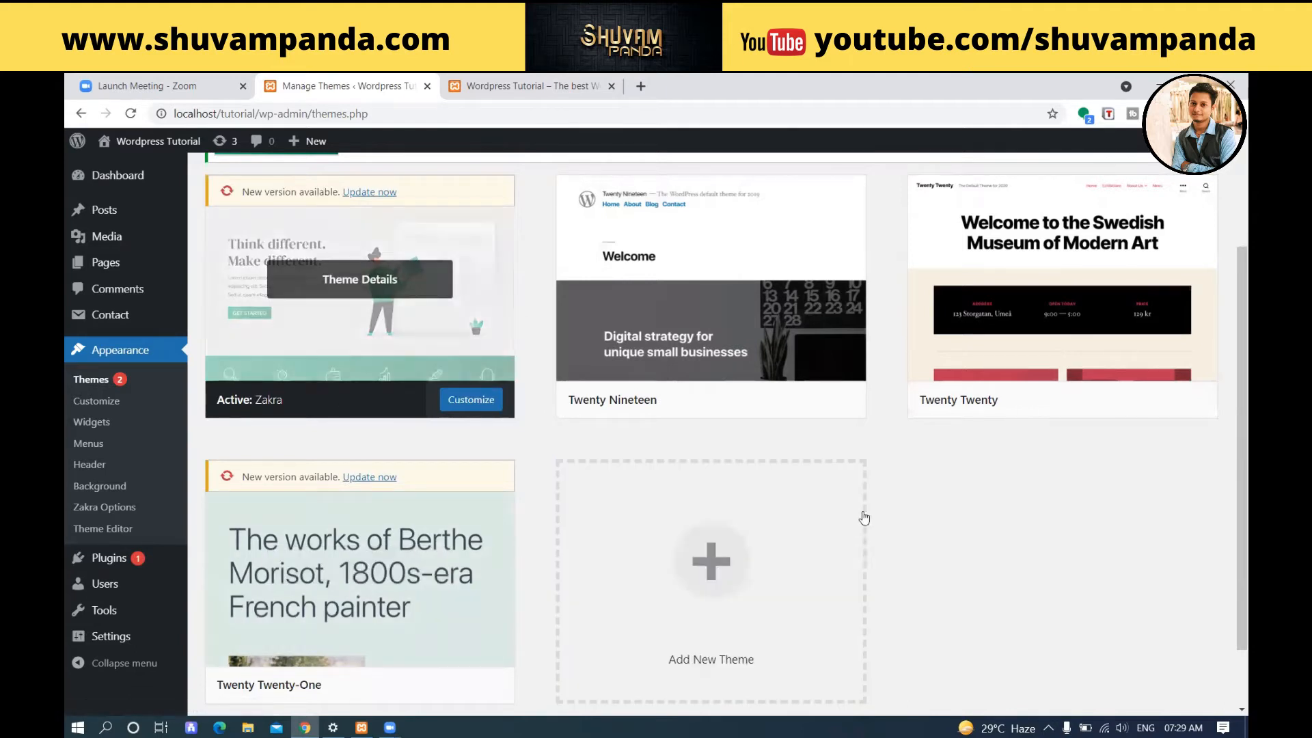
scroll(1005, 542, "up", 3)
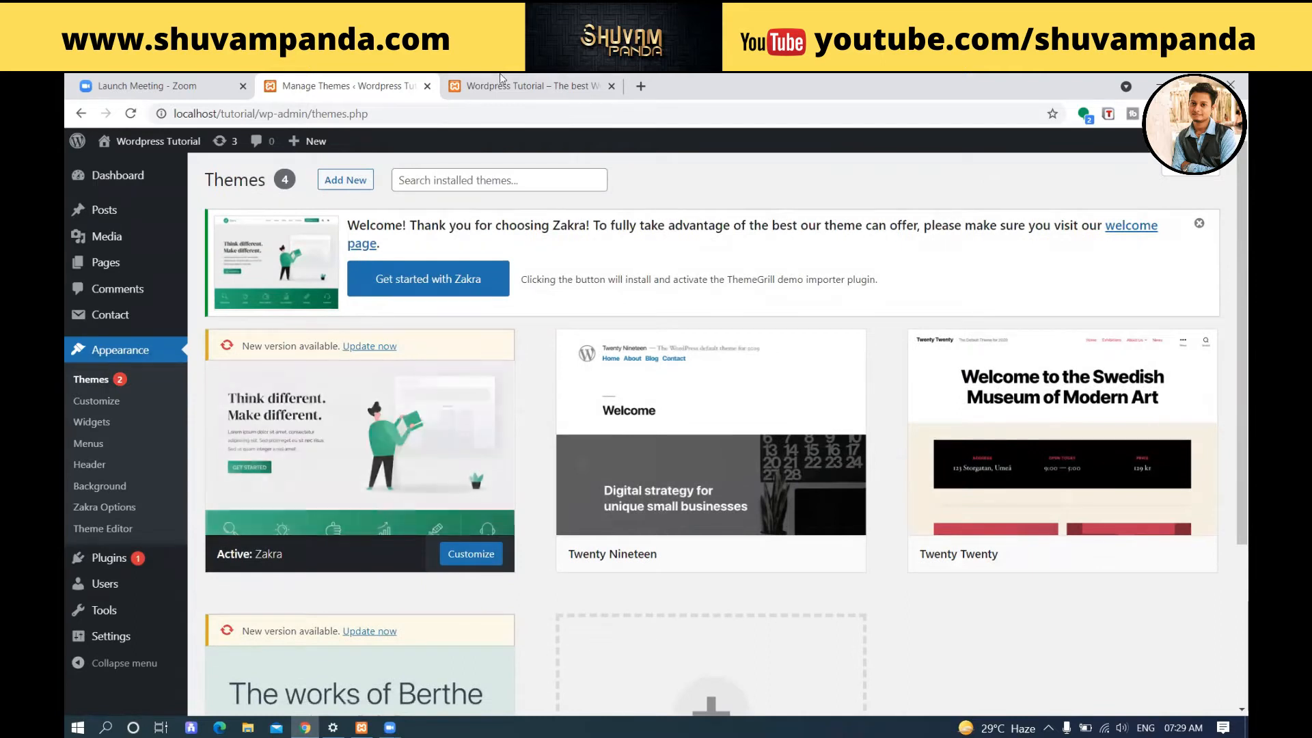
Reload the live site's homepage and look through its posts, sidebar and footer.
left_click(517, 82)
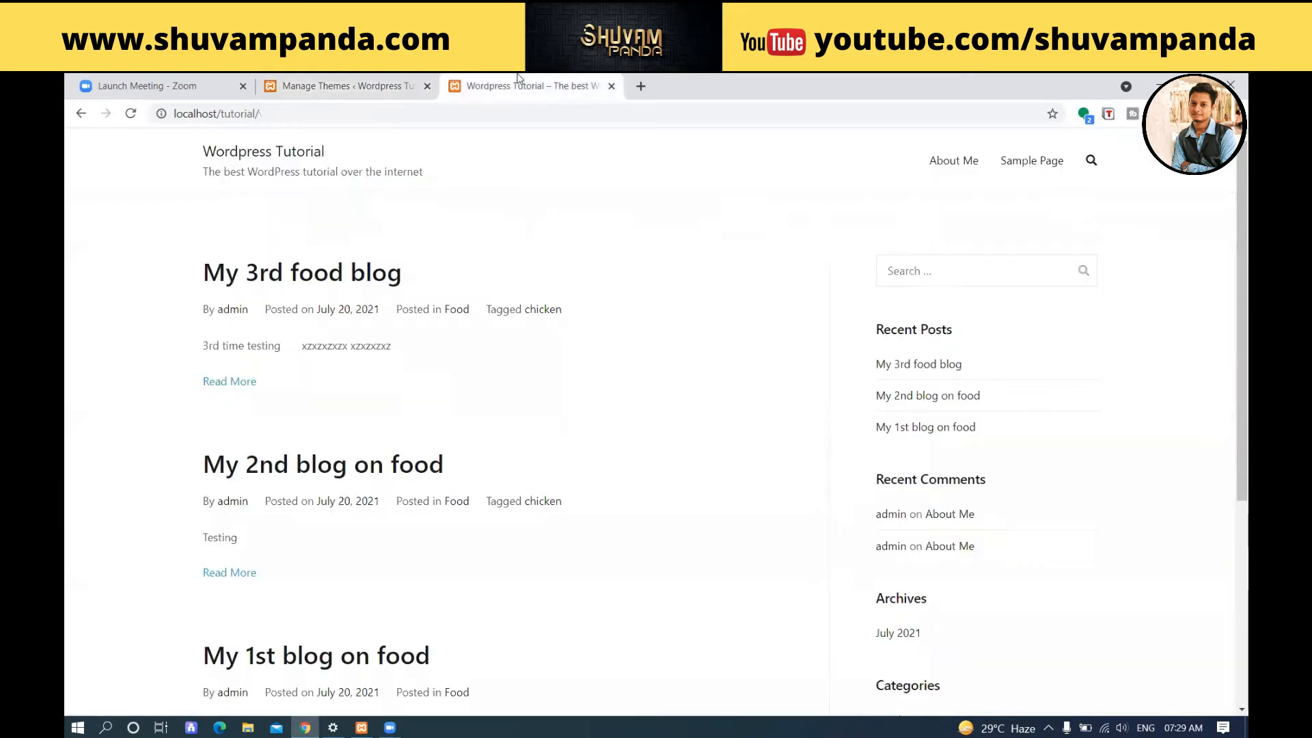
left_click(129, 115)
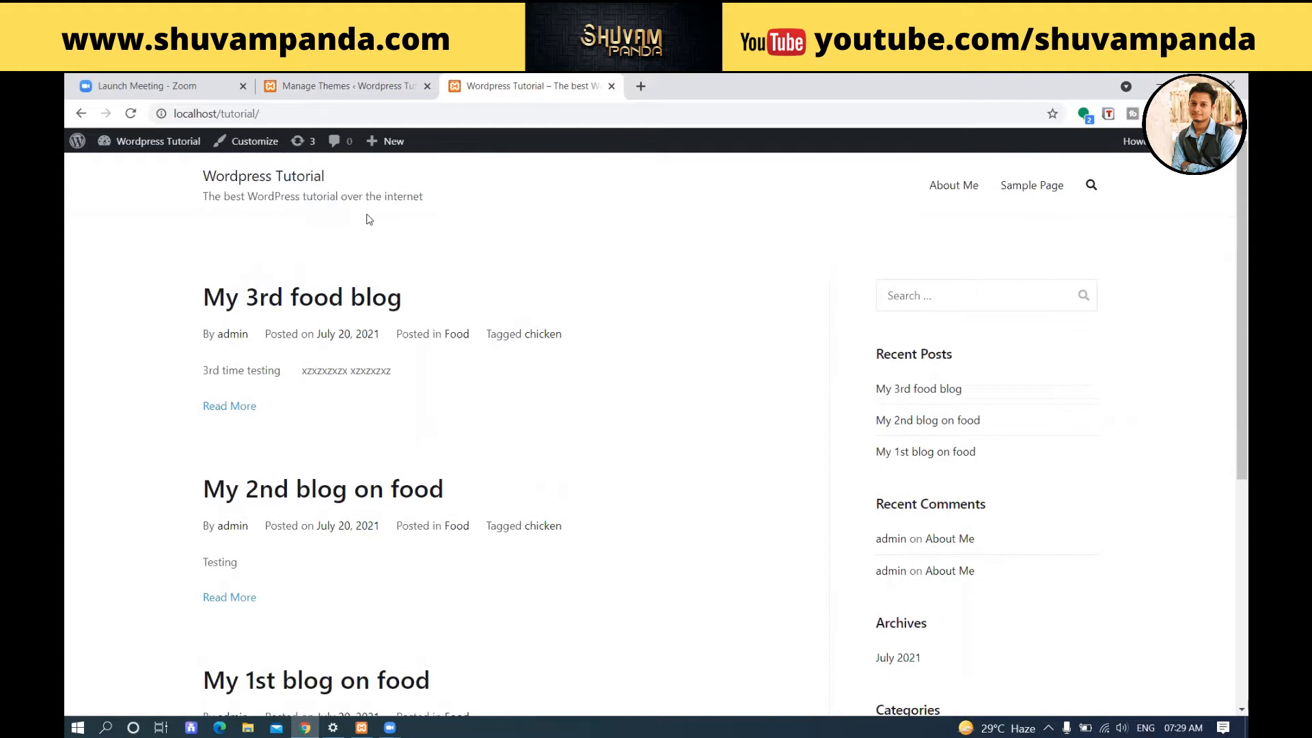
scroll(354, 324, "down", 2)
scroll(354, 324, "down", 4)
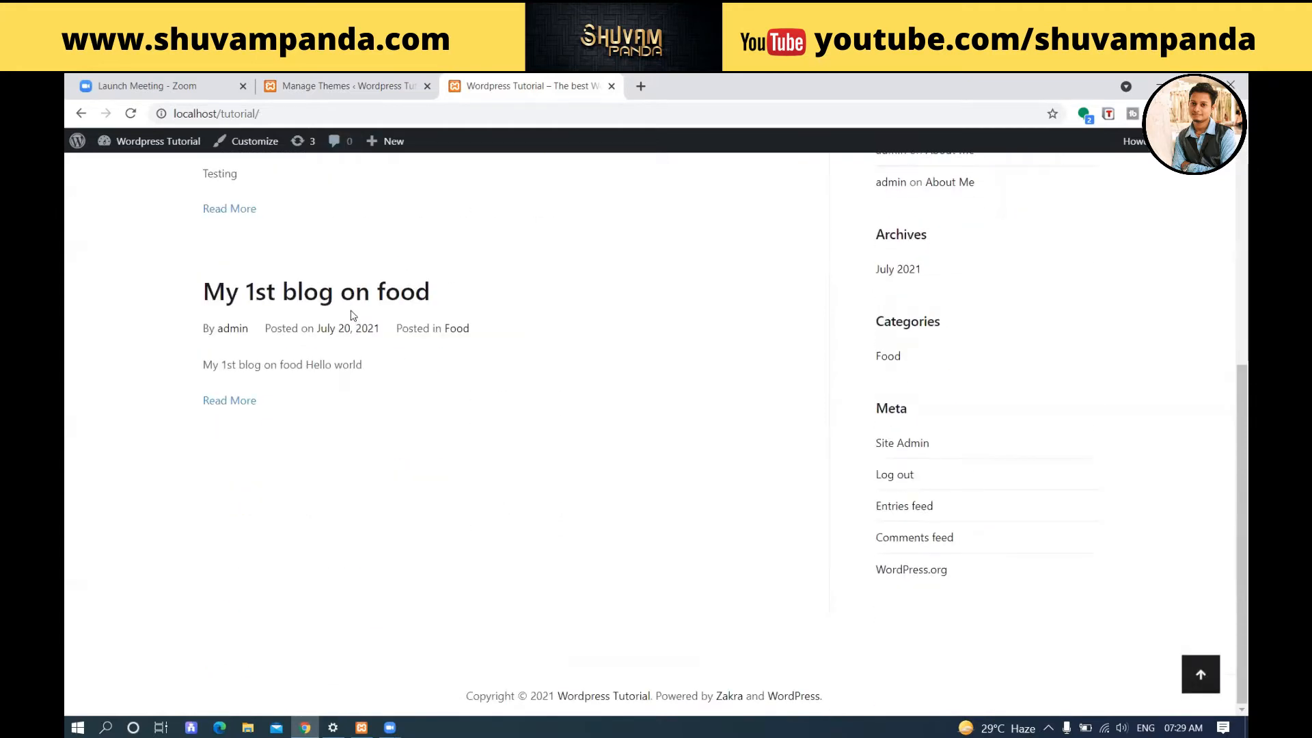
scroll(353, 315, "up", 6)
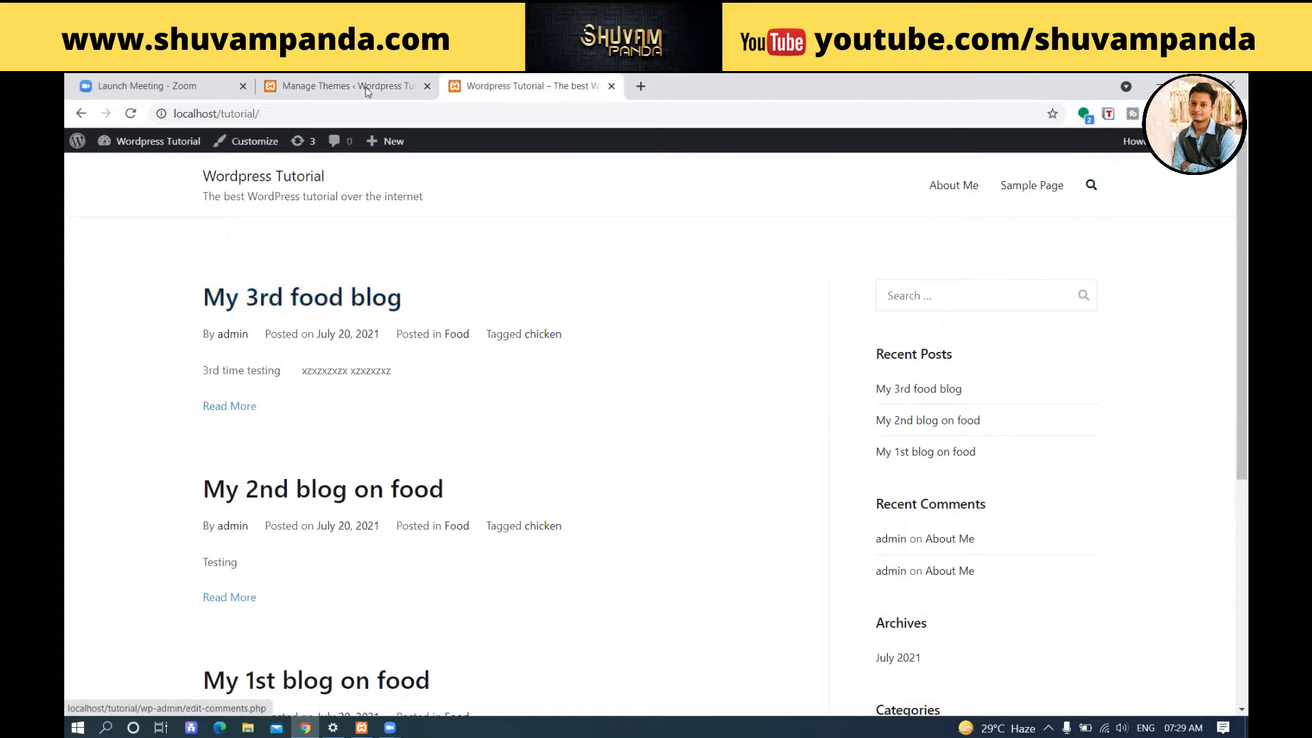
Return to the themes page in the admin area and open the customizer for the active Zakra theme.
left_click(339, 86)
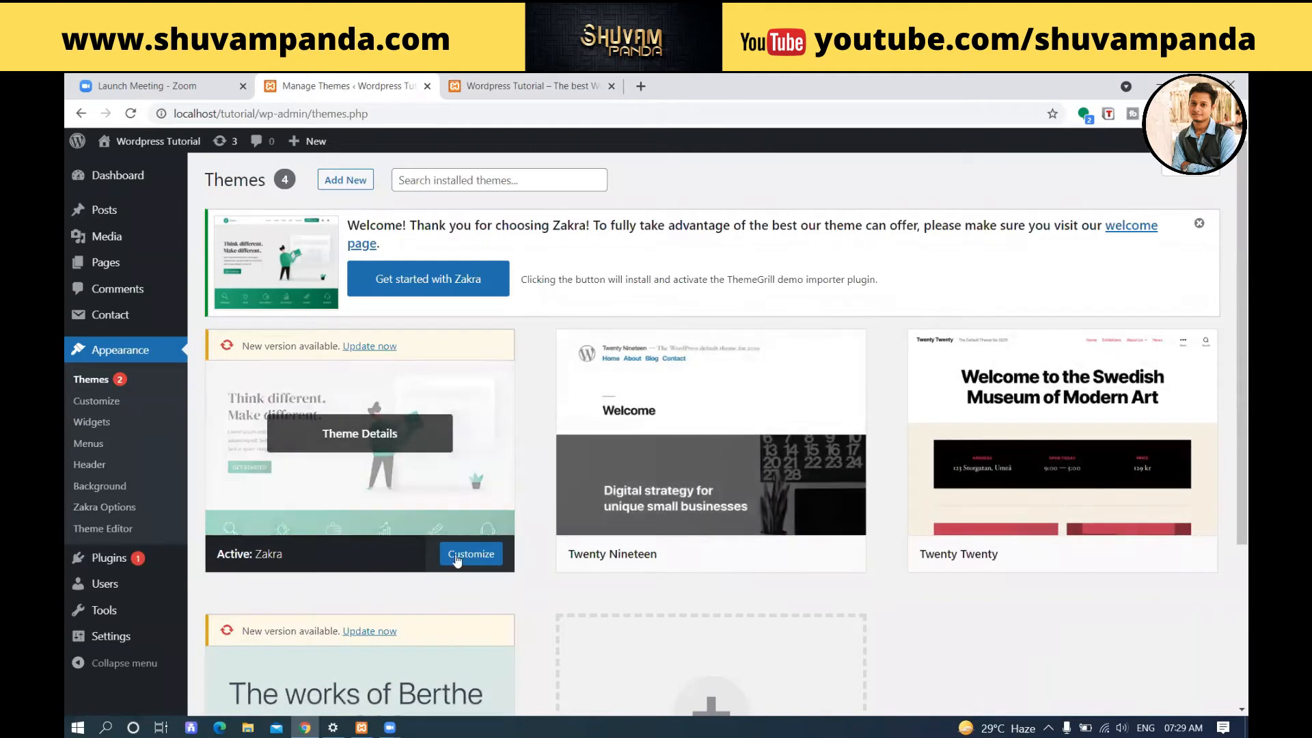
left_click(481, 555)
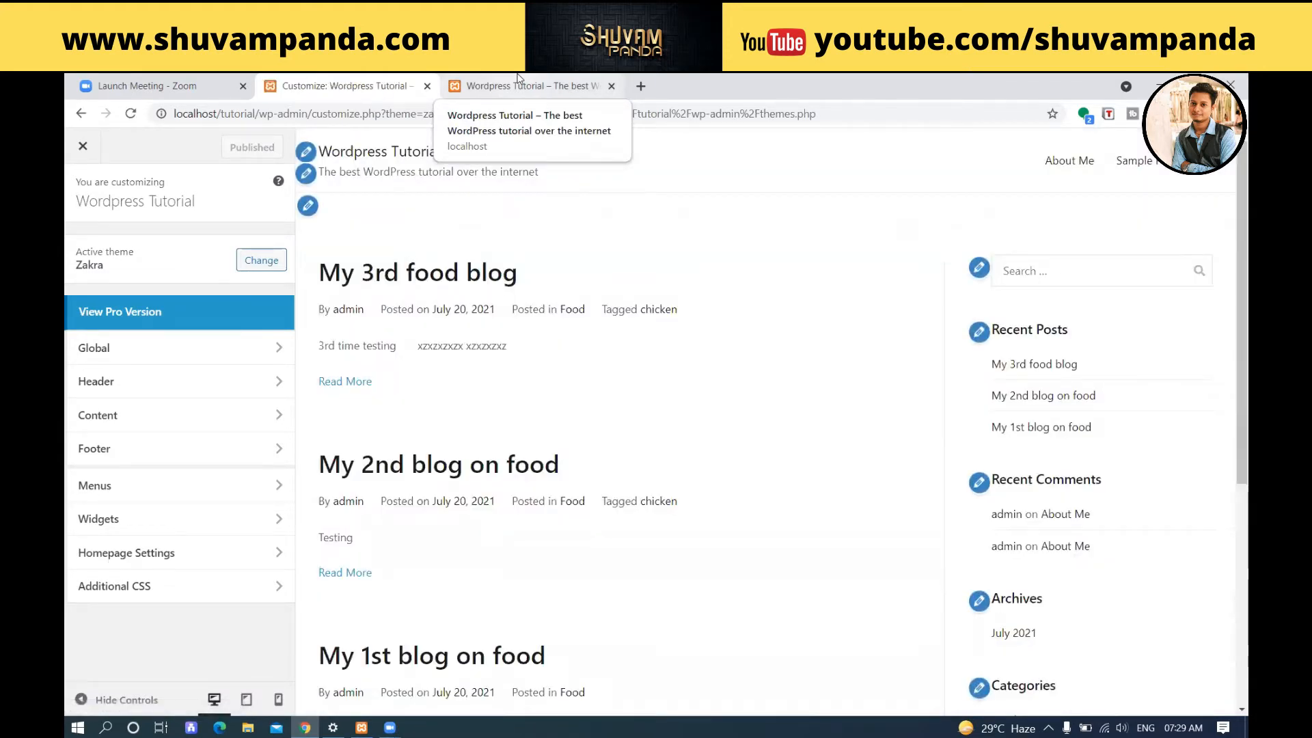
left_click(83, 146)
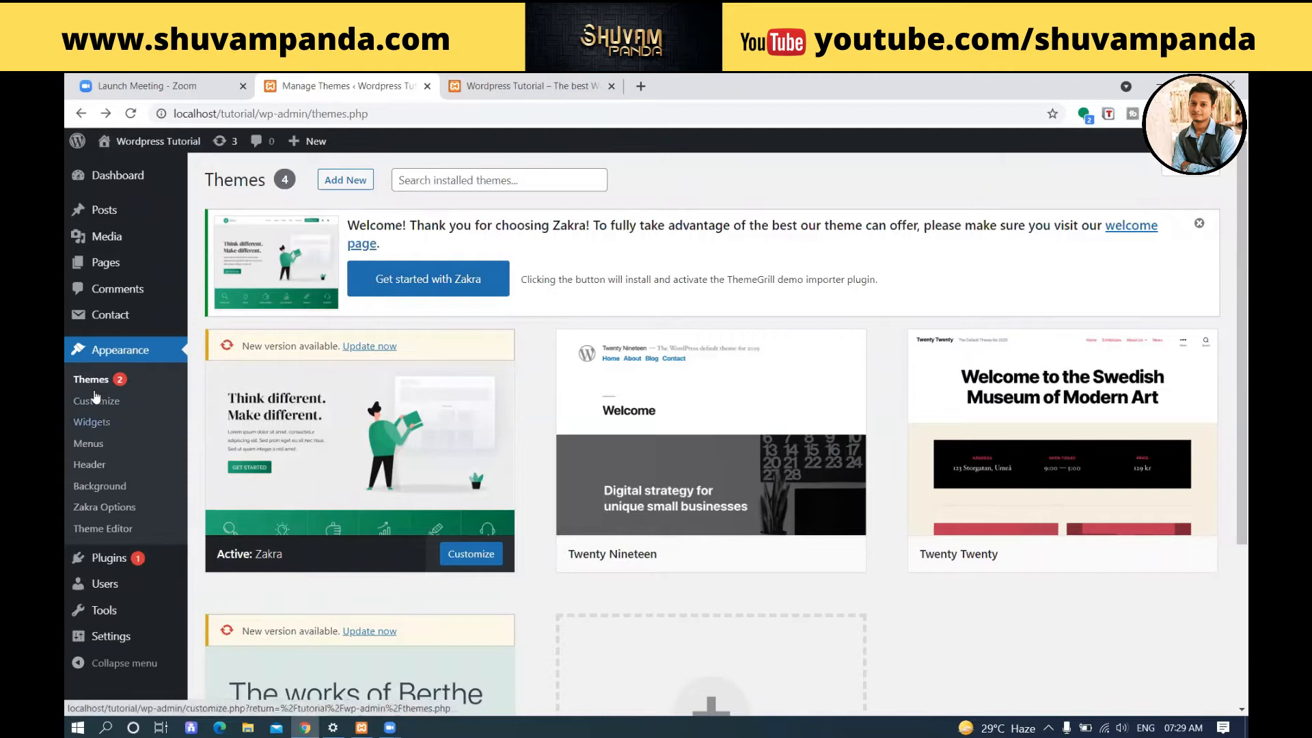
left_click(93, 408)
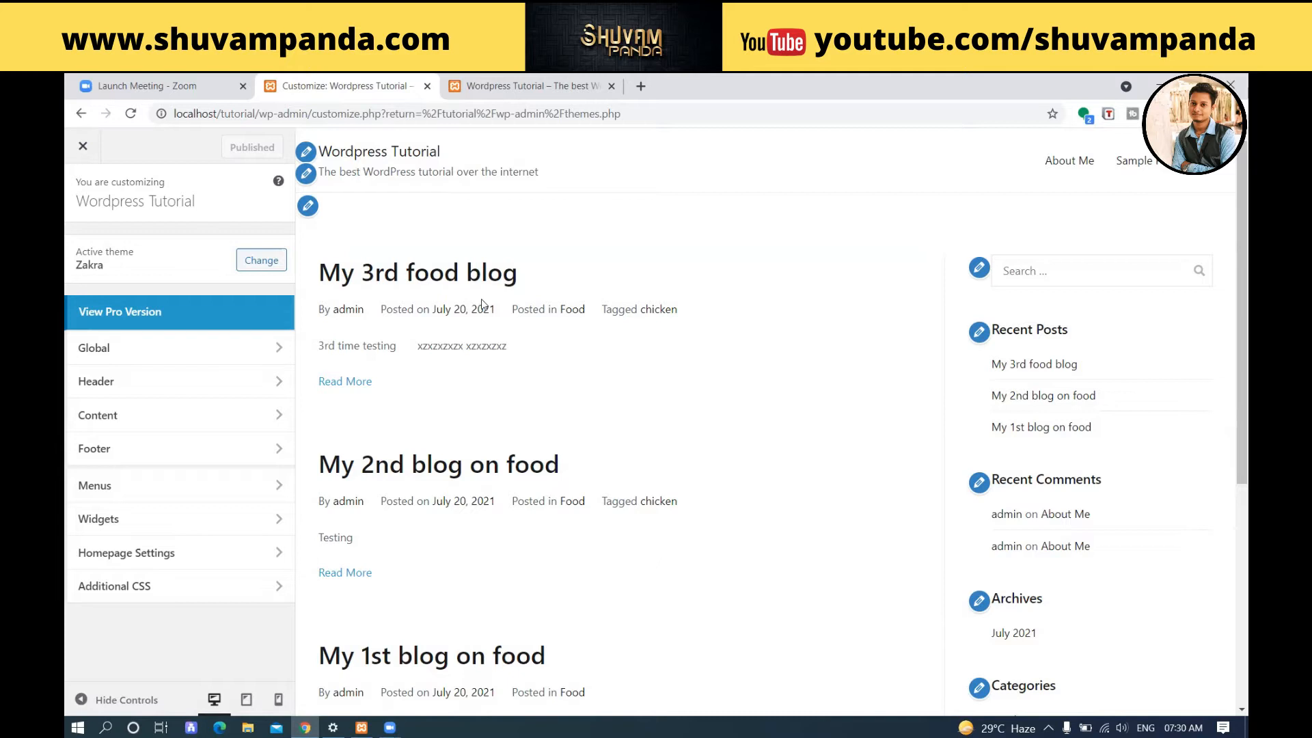
View the pricing plans of the theme's Pro version and close that page.
left_click(156, 312)
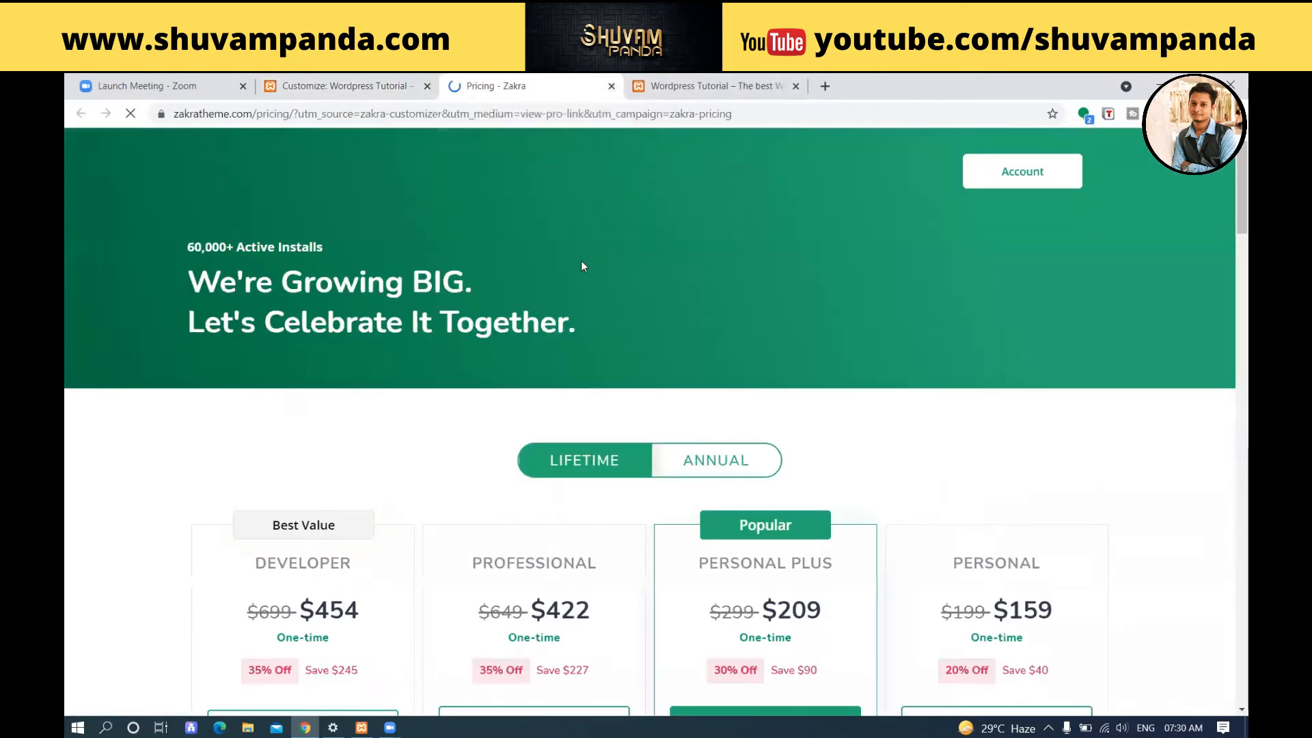
scroll(584, 266, "down", 5)
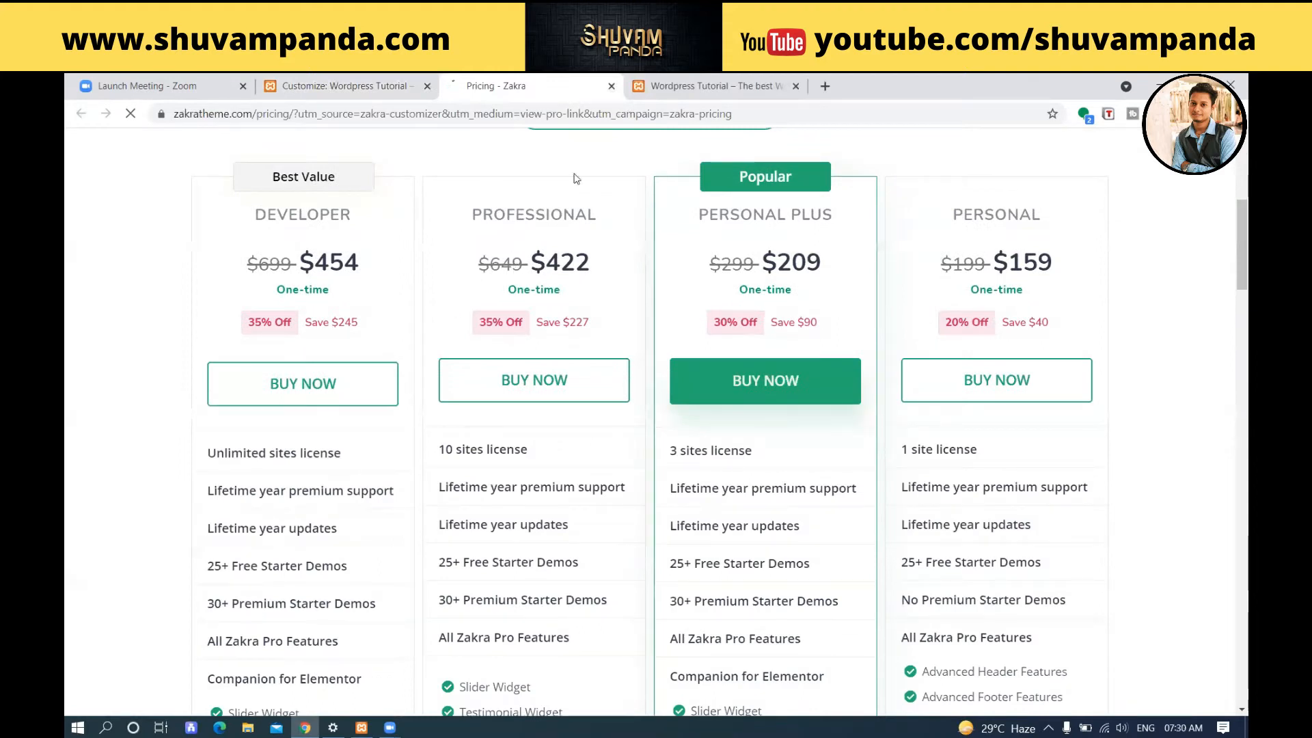
left_click(612, 86)
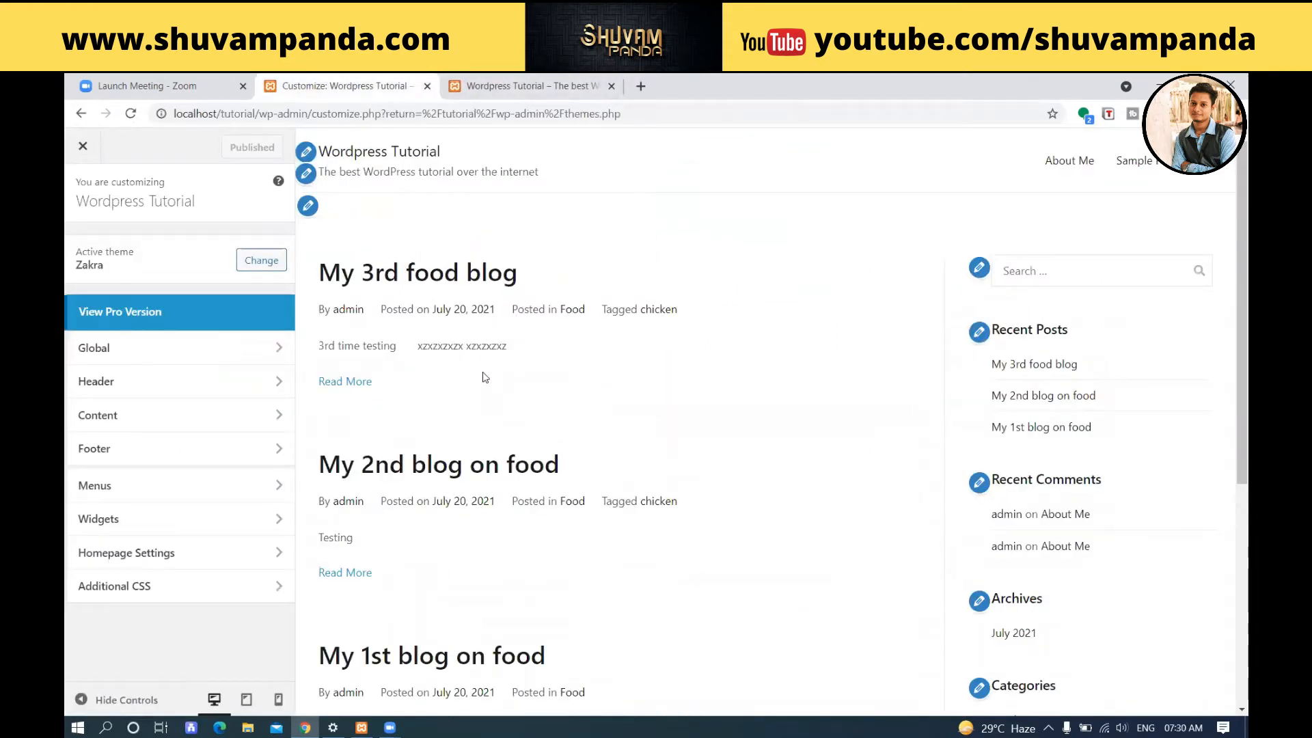
Open the Base Colors settings within the customizer's Global colour options.
left_click(130, 349)
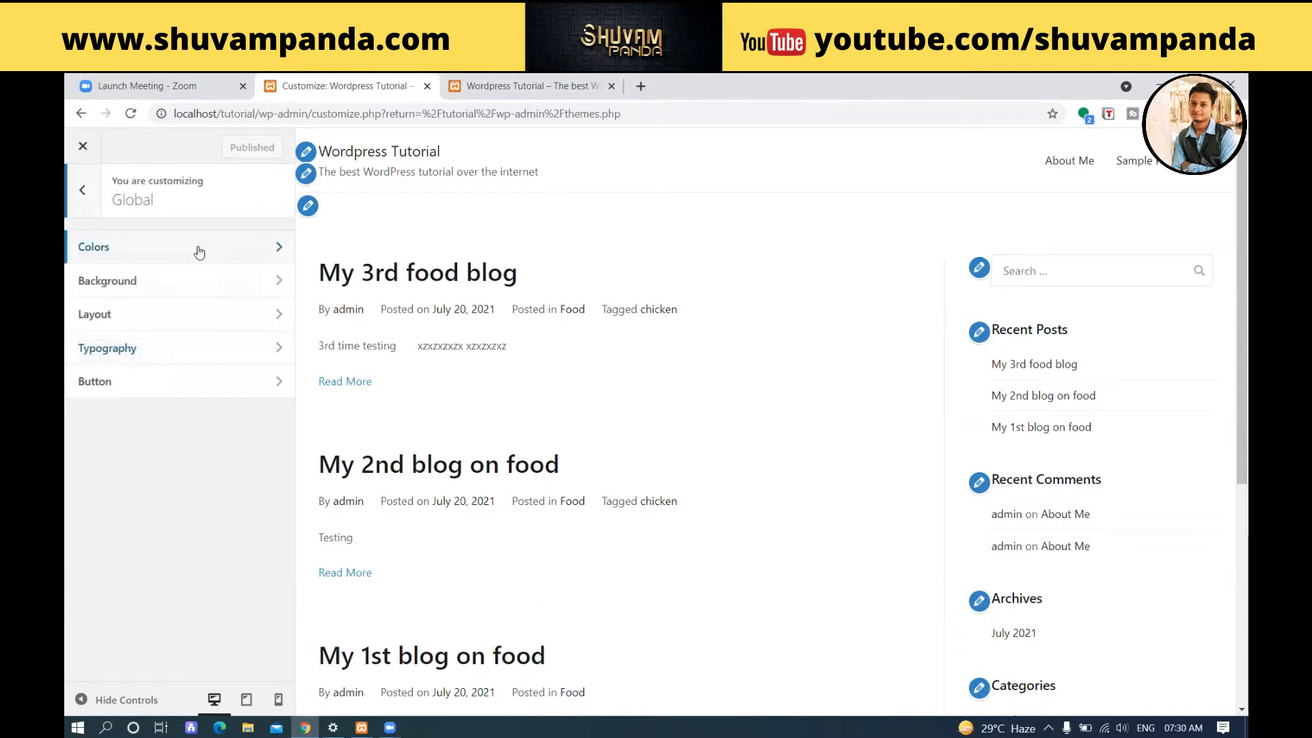
left_click(82, 190)
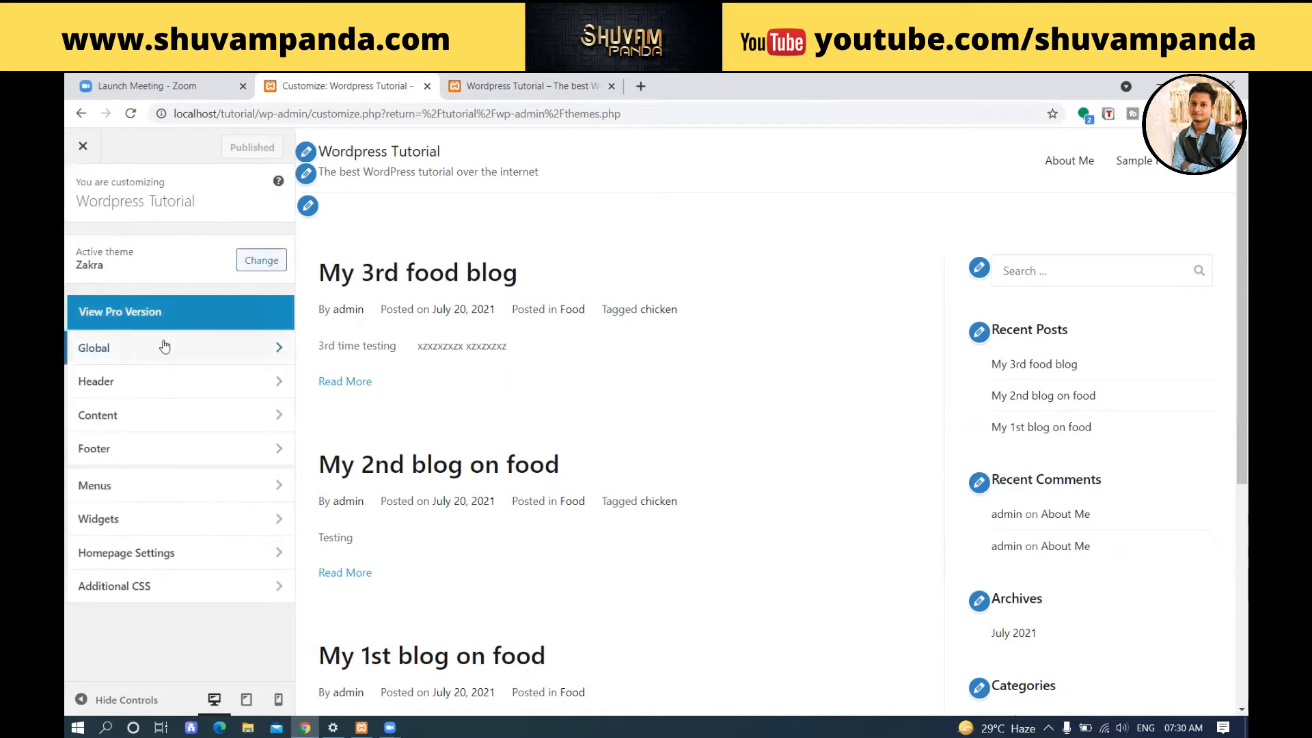
left_click(164, 363)
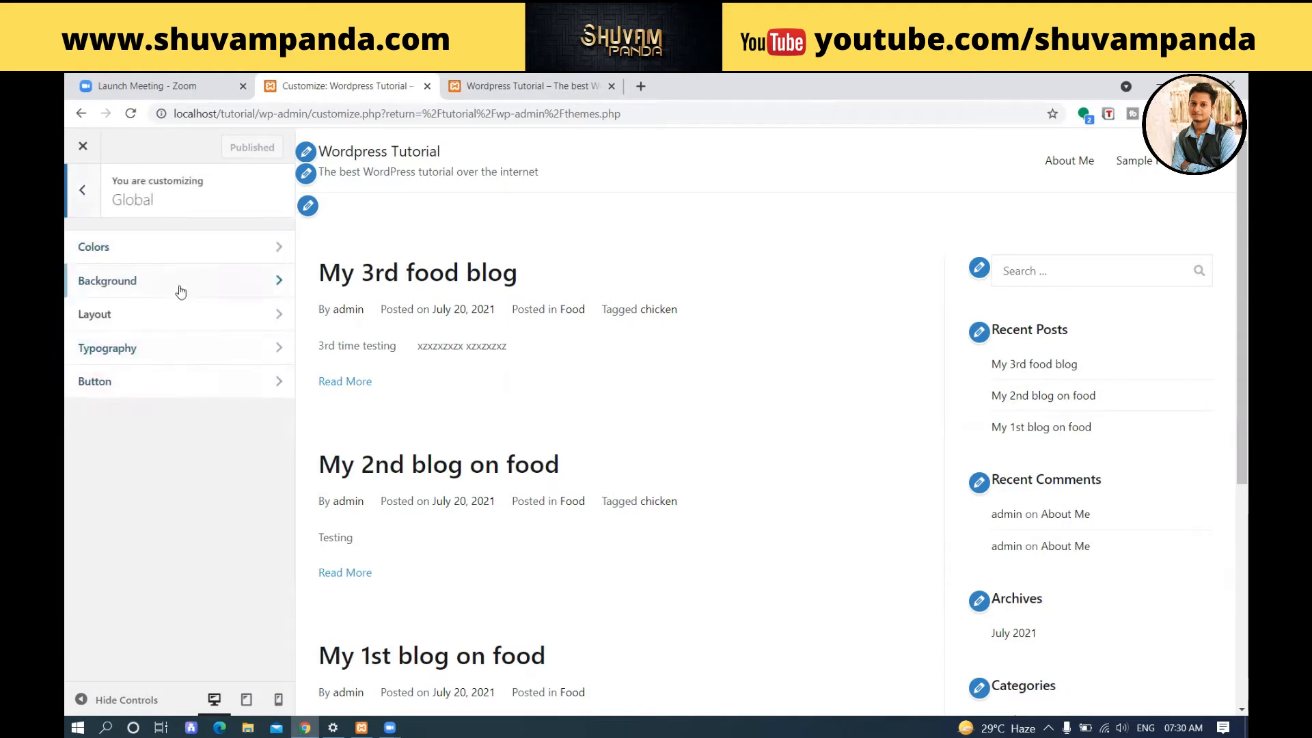
left_click(197, 250)
left_click(197, 260)
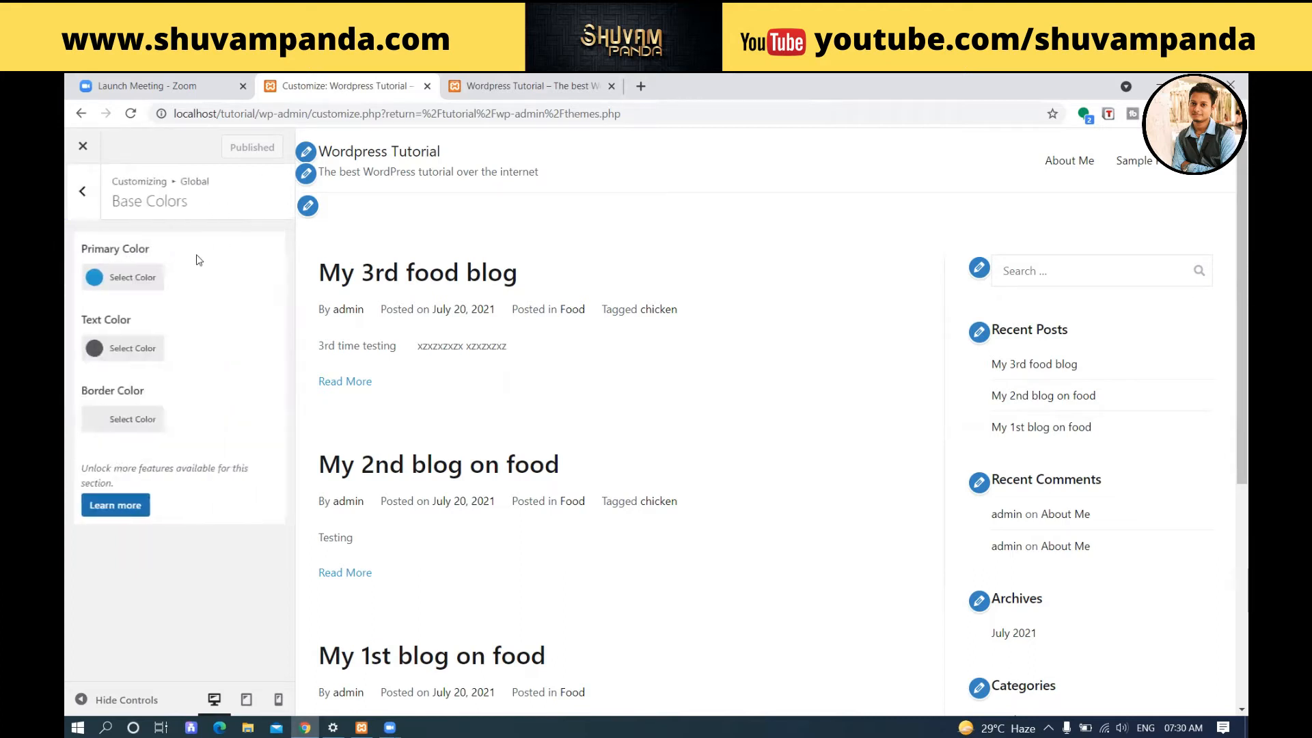
Look over the published blog homepage in its own browser tab.
left_click(529, 76)
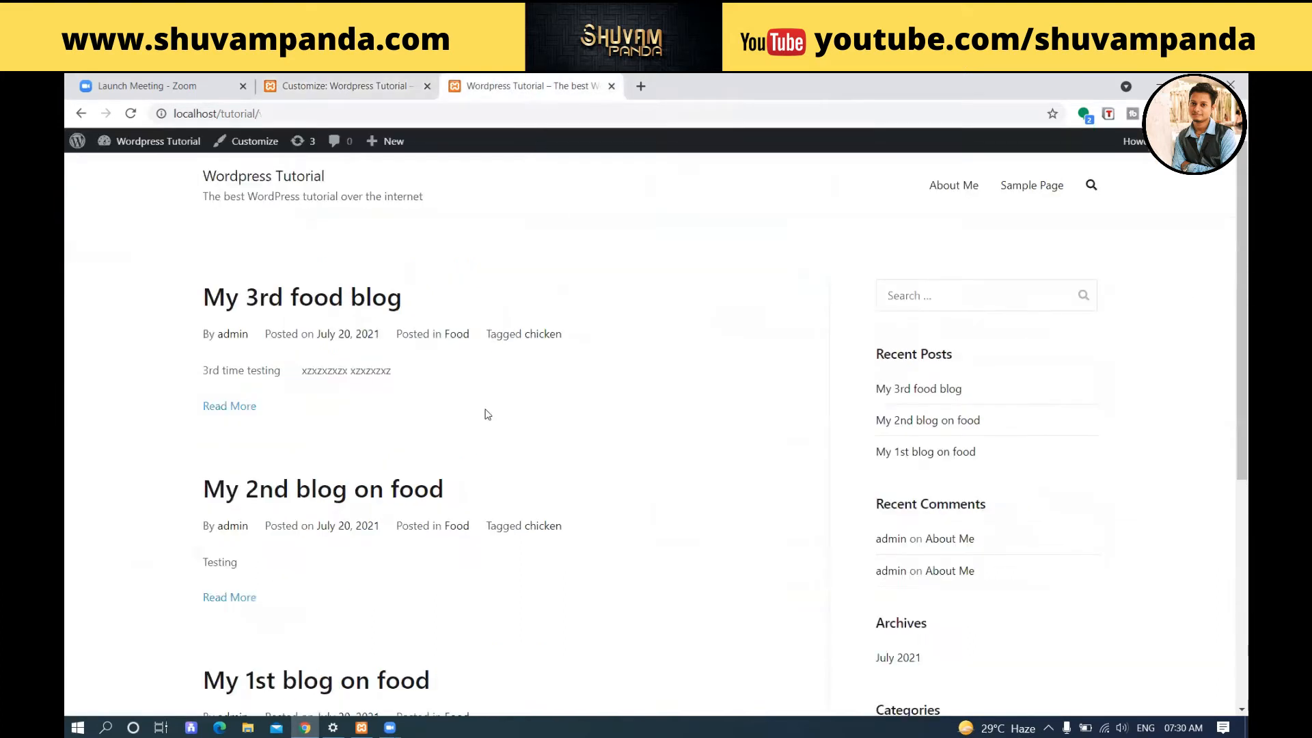
scroll(486, 416, "down", 5)
scroll(486, 416, "up", 5)
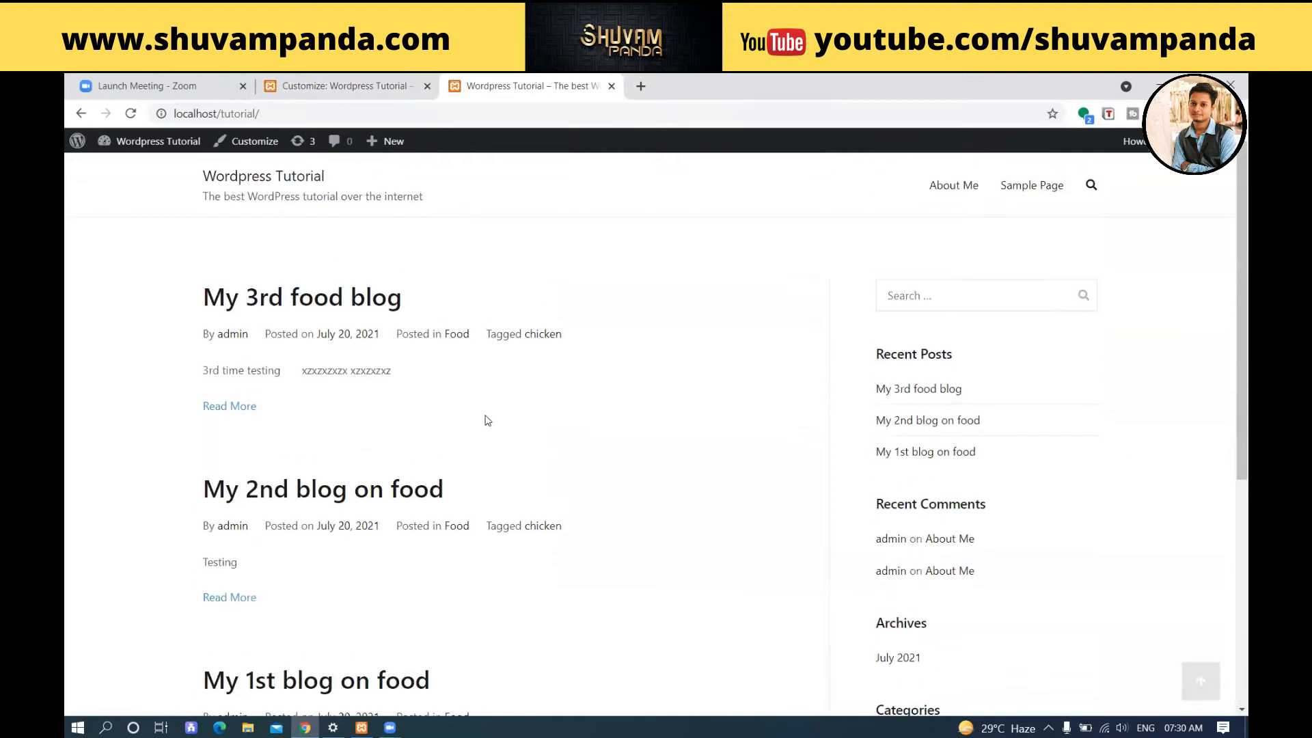
Return to the customizer and set the theme's primary colour to green #497f13.
left_click(339, 85)
left_click(126, 279)
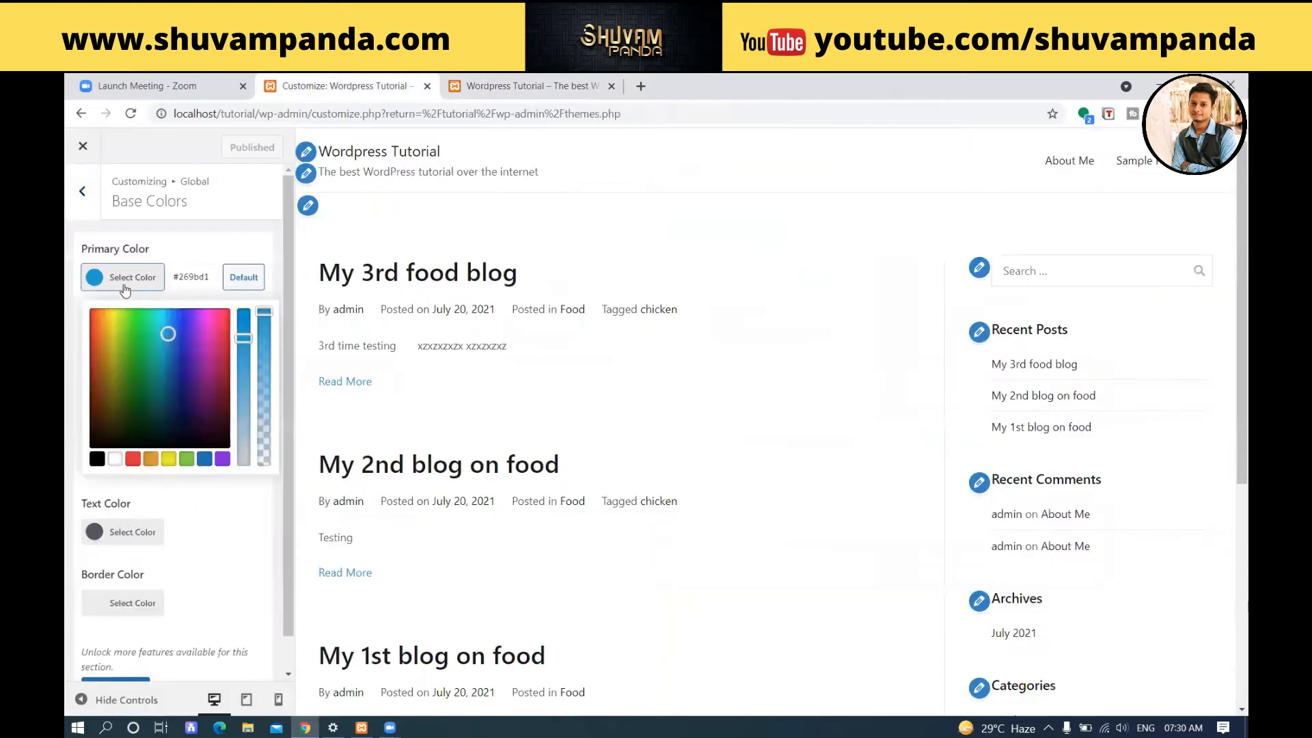
left_click_drag(167, 333, 127, 379)
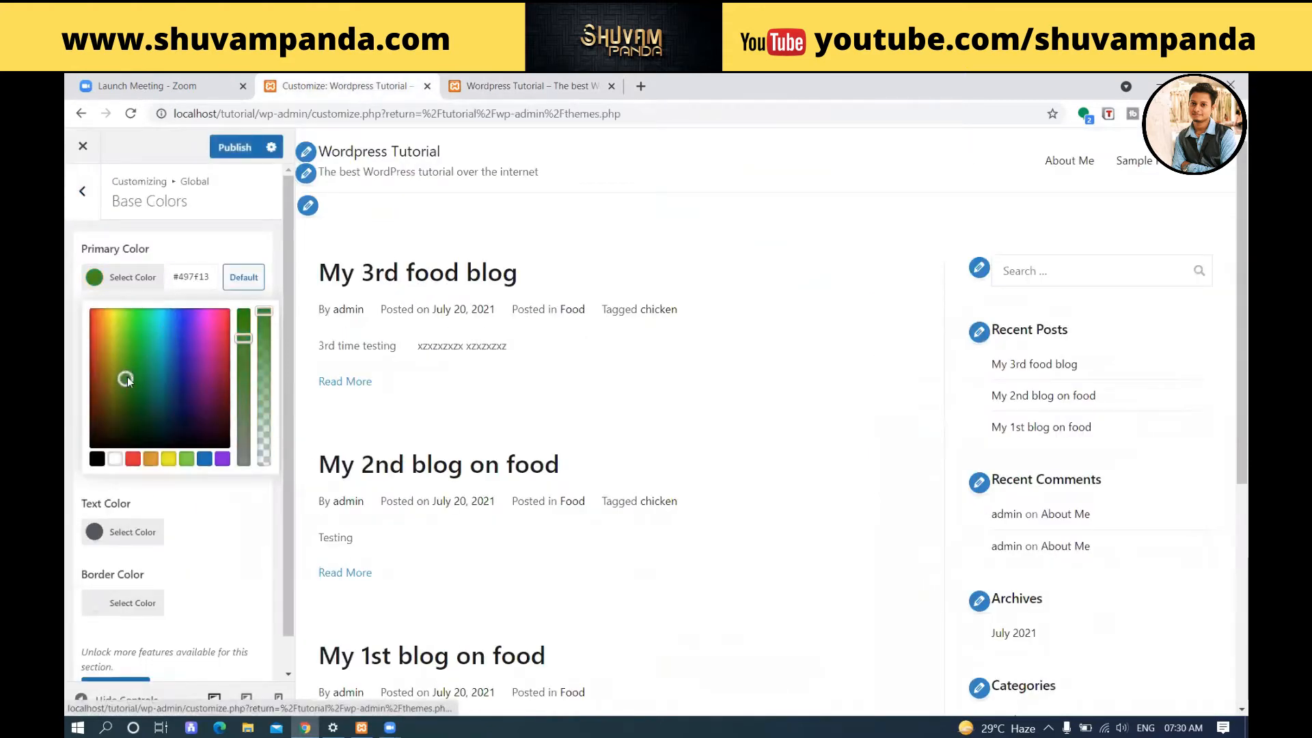
left_click(256, 254)
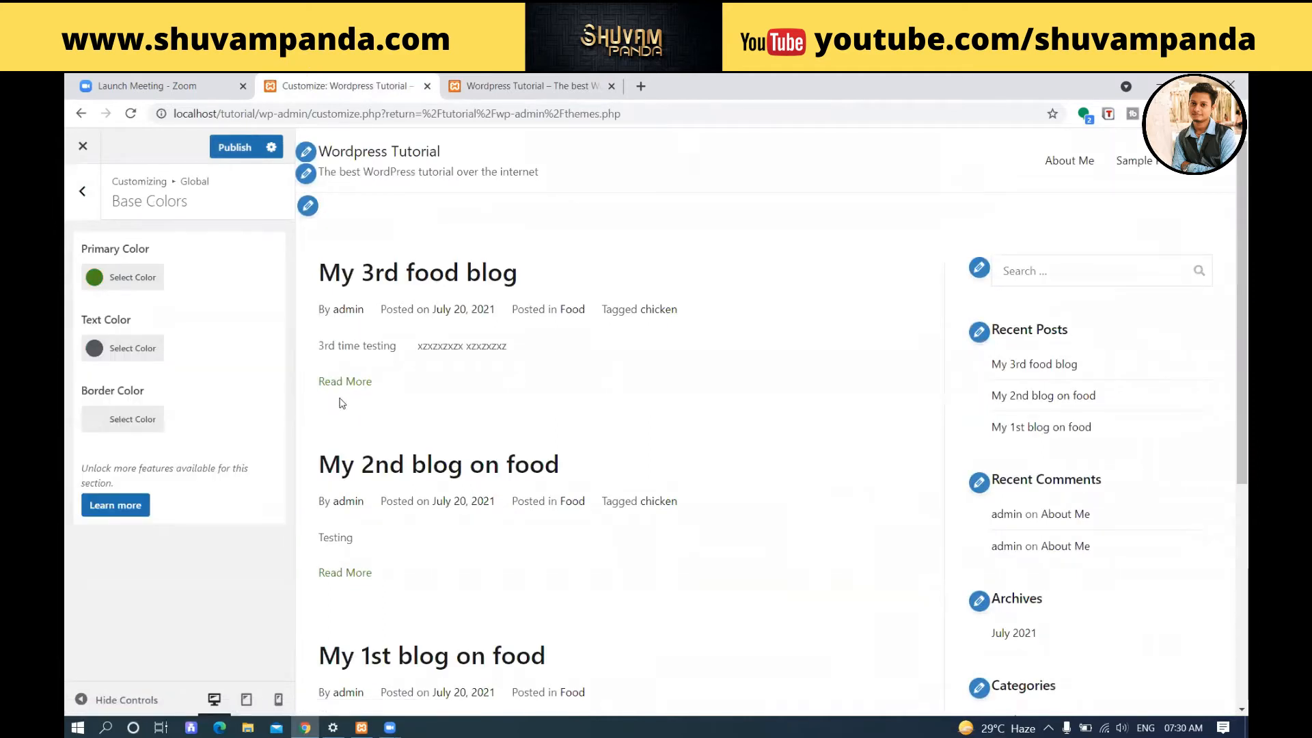
Set the theme's text colour to near-black #0a0809.
left_click(134, 349)
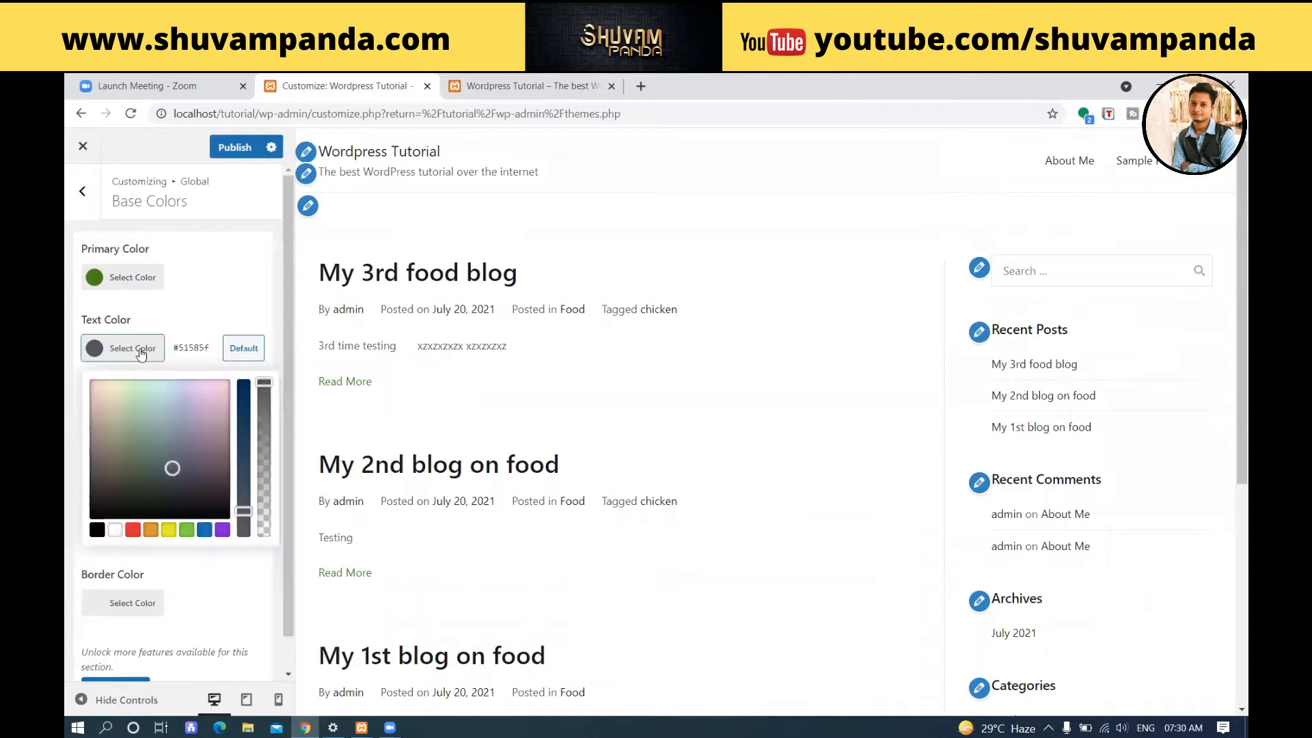
left_click_drag(171, 468, 215, 513)
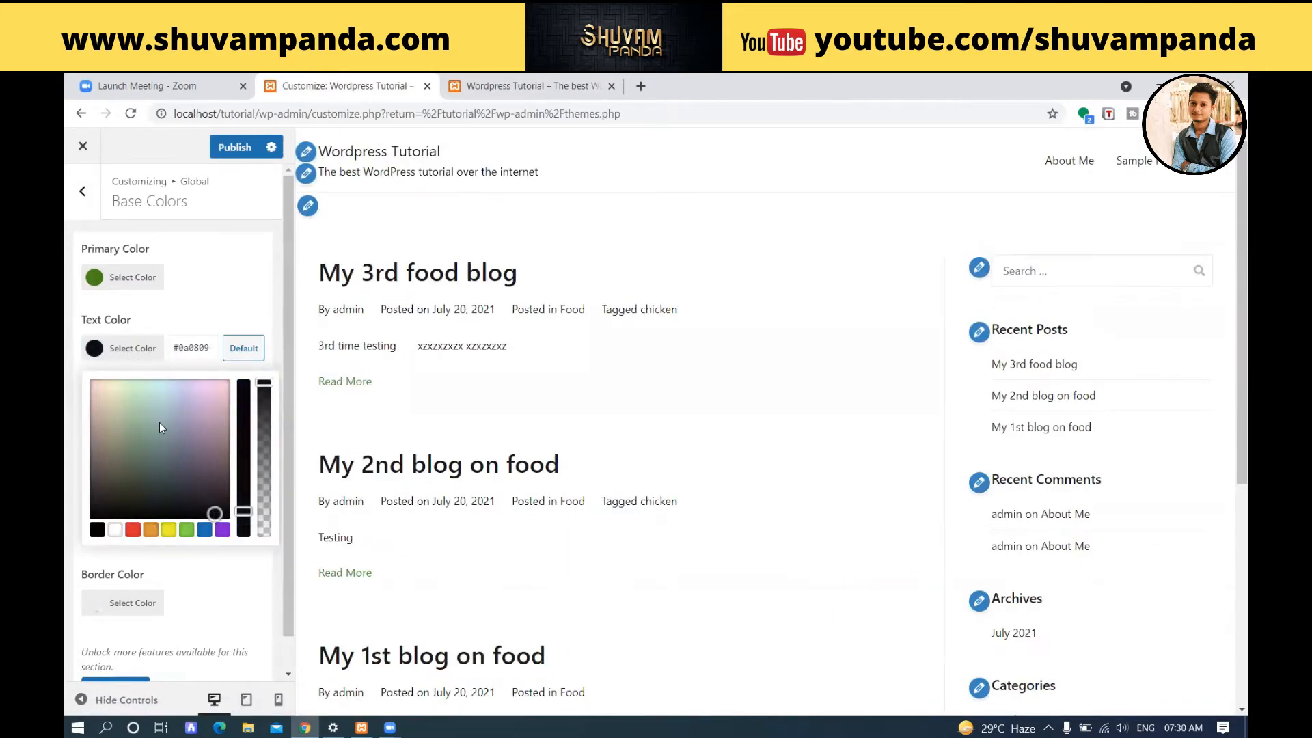
left_click(218, 293)
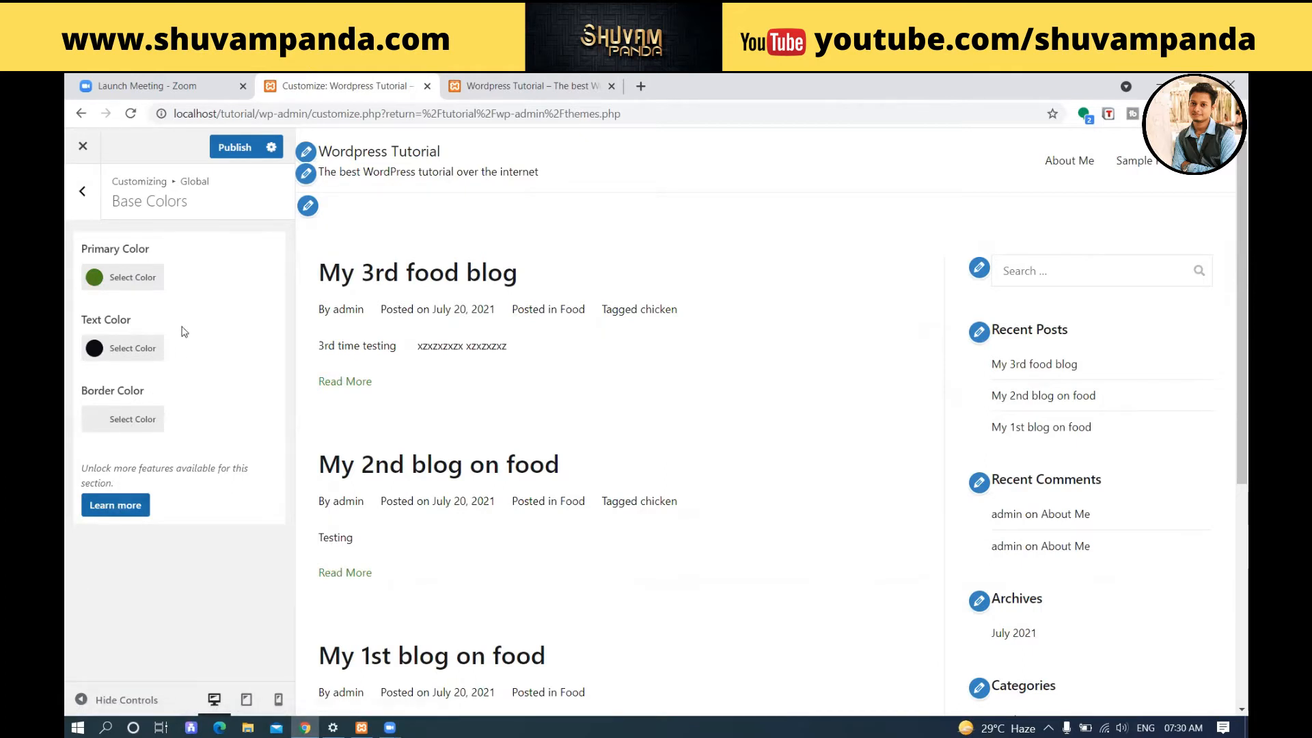
View the Link Colors settings, publish the base colour changes and go back to the Global settings.
left_click(80, 196)
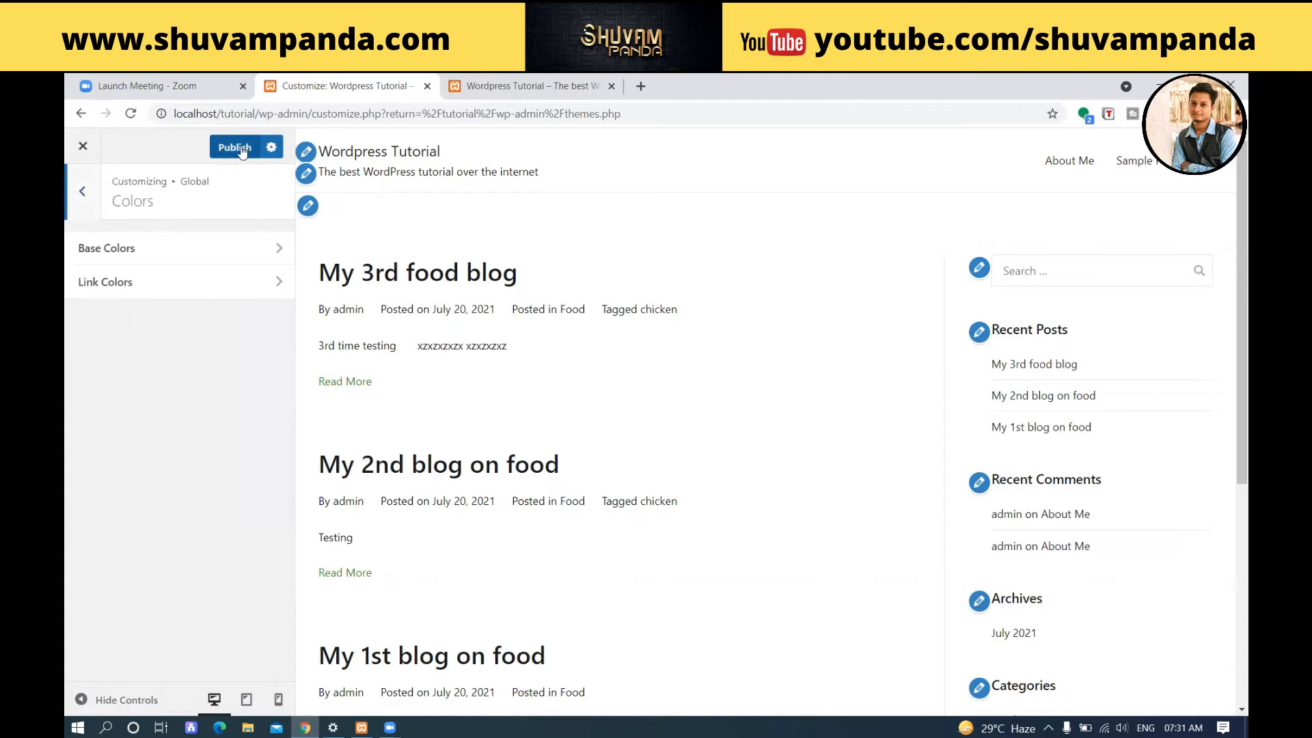
left_click(196, 283)
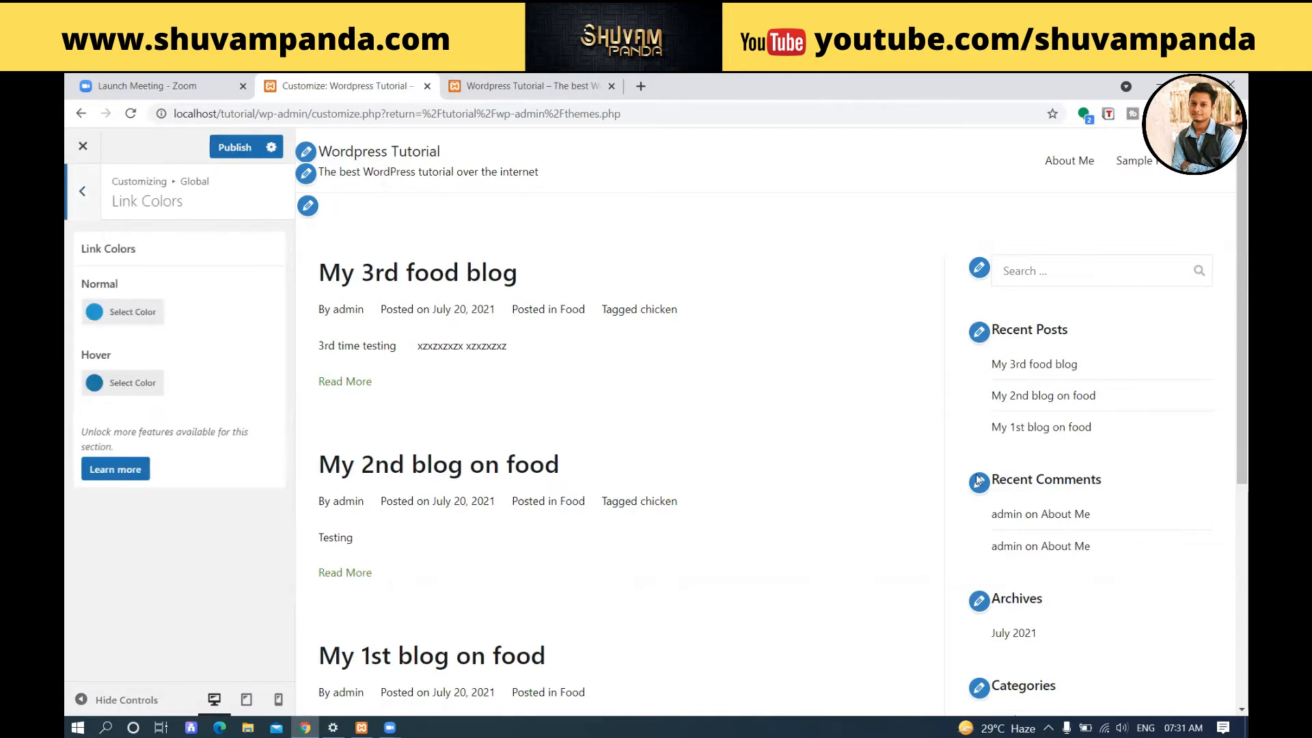
left_click(225, 149)
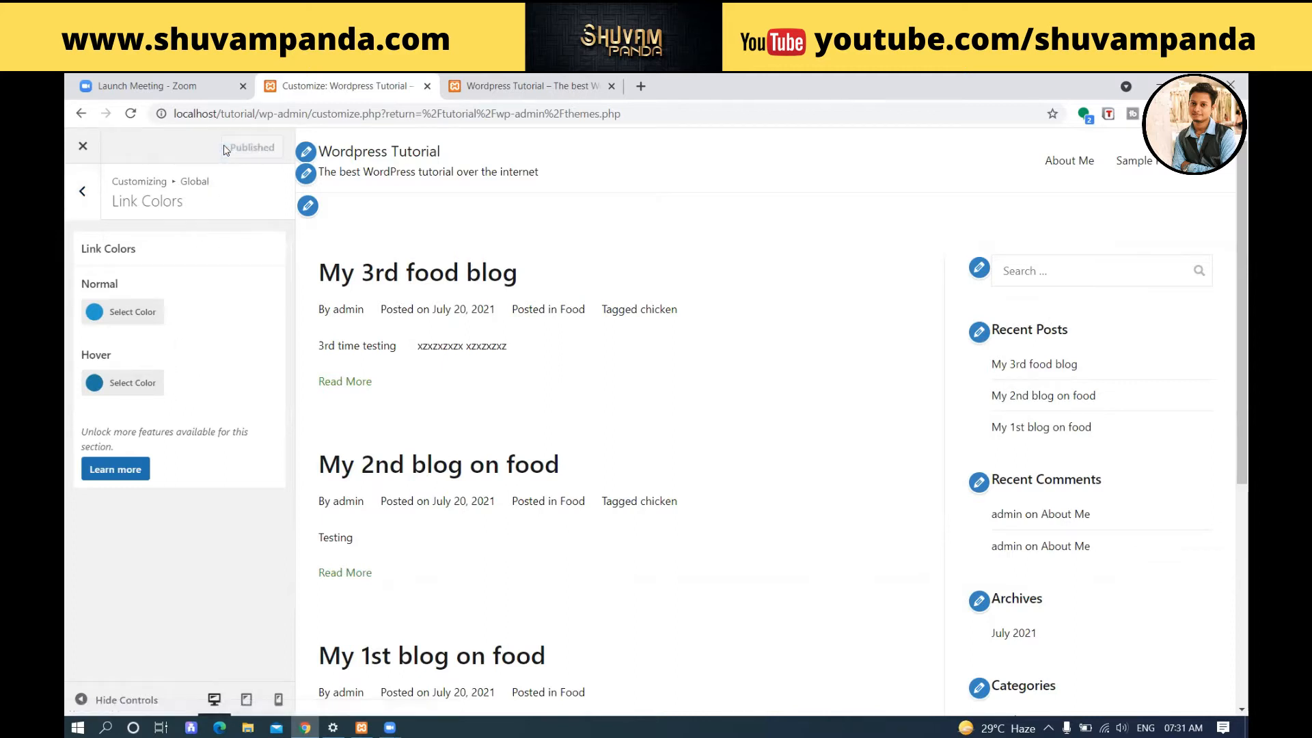
left_click(83, 193)
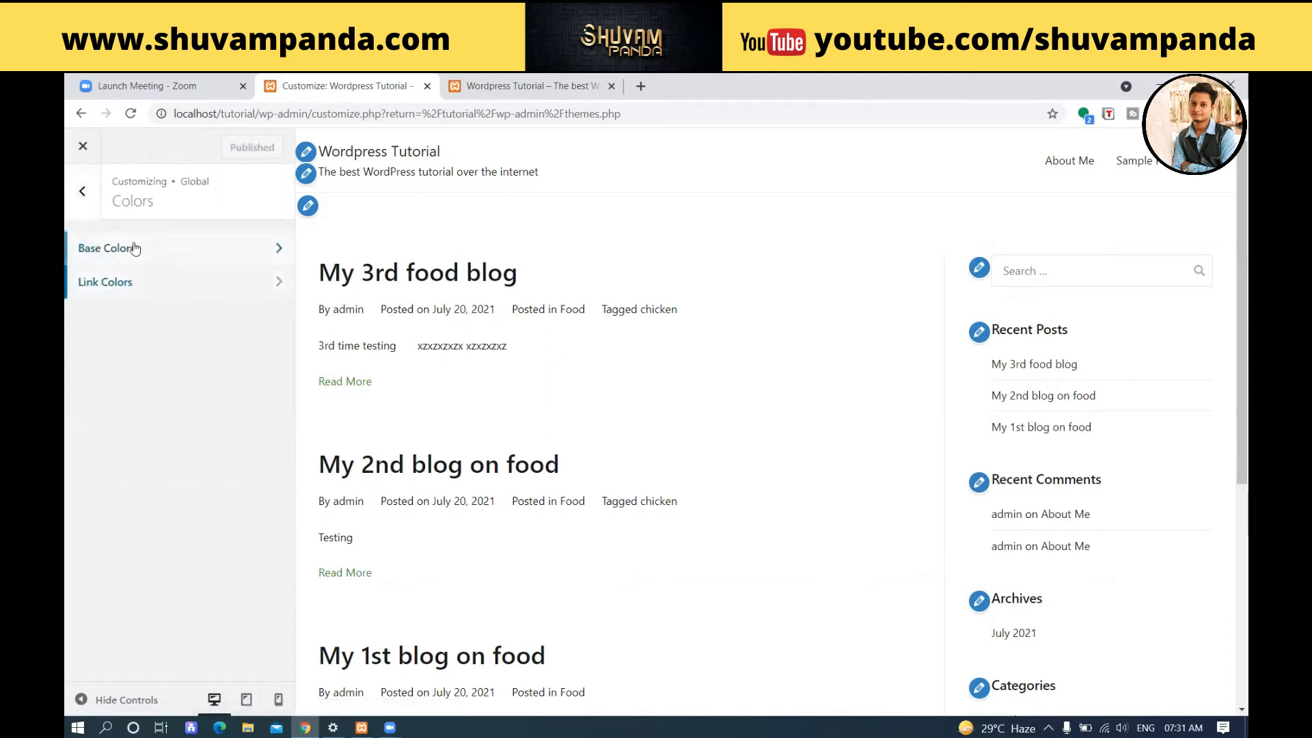
left_click(84, 194)
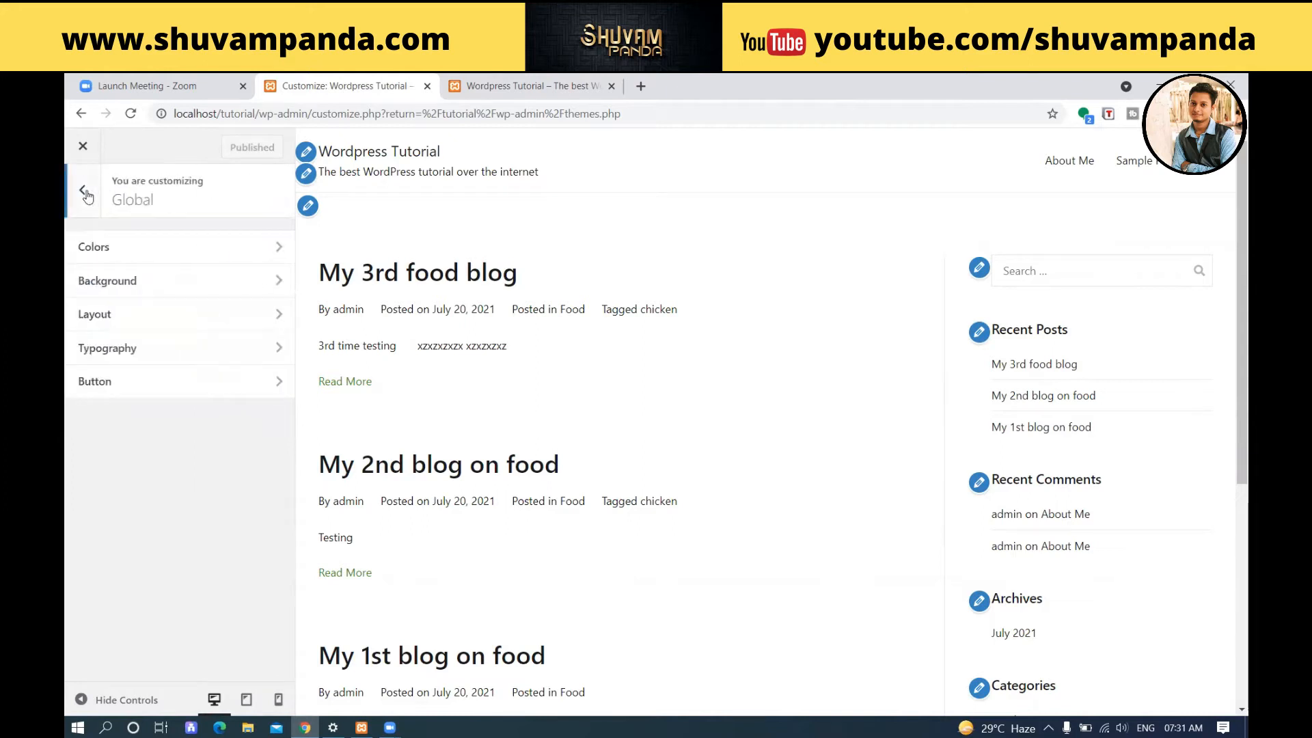
Set the global background colour inside the container to light grey #f4f4f4.
left_click(131, 287)
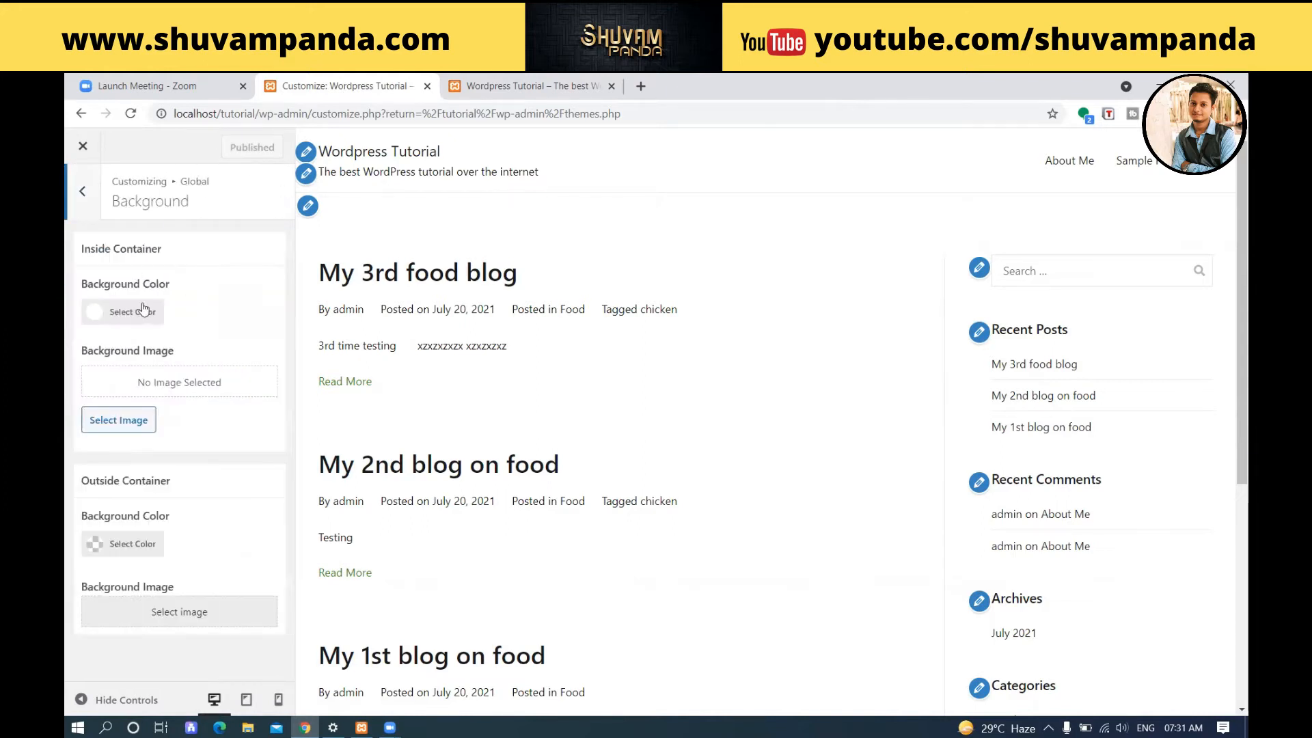
left_click(143, 308)
left_click(92, 351)
left_click_drag(92, 352, 86, 352)
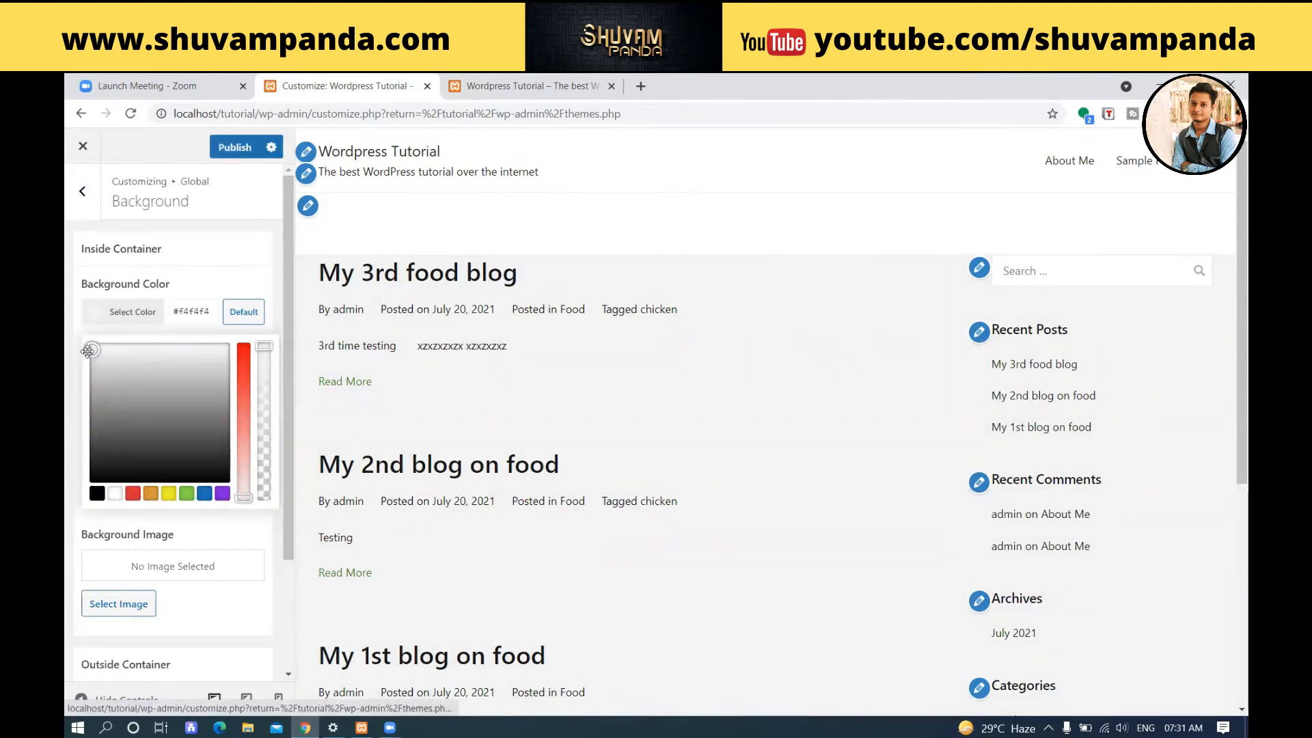
left_click(239, 274)
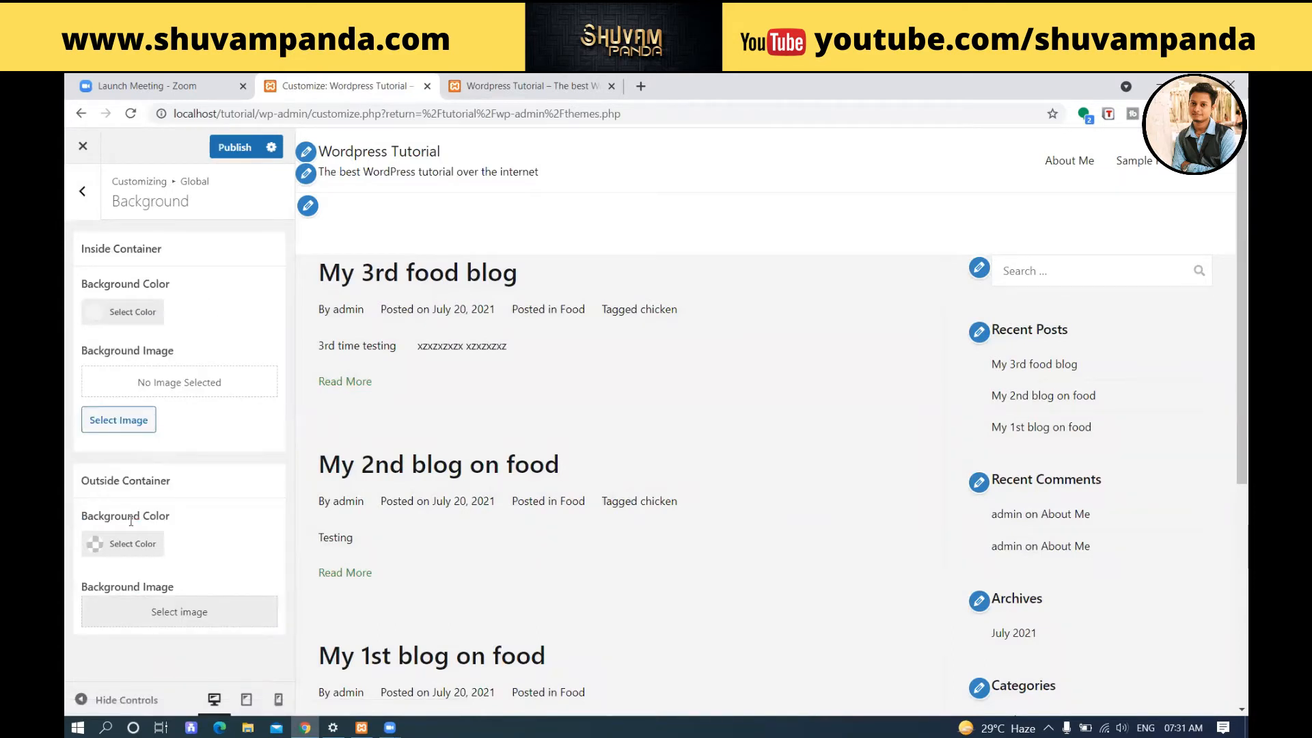
Set the background colour outside the container to a medium grey, publish the background changes and return to the Global settings.
left_click(128, 544)
mouse_move(100, 593)
left_mouse_down()
mouse_move(89, 591)
mouse_move(89, 632)
left_mouse_up()
scroll(179, 510, "down", 1)
scroll(176, 506, "down", 1)
left_click(248, 370)
left_click(234, 147)
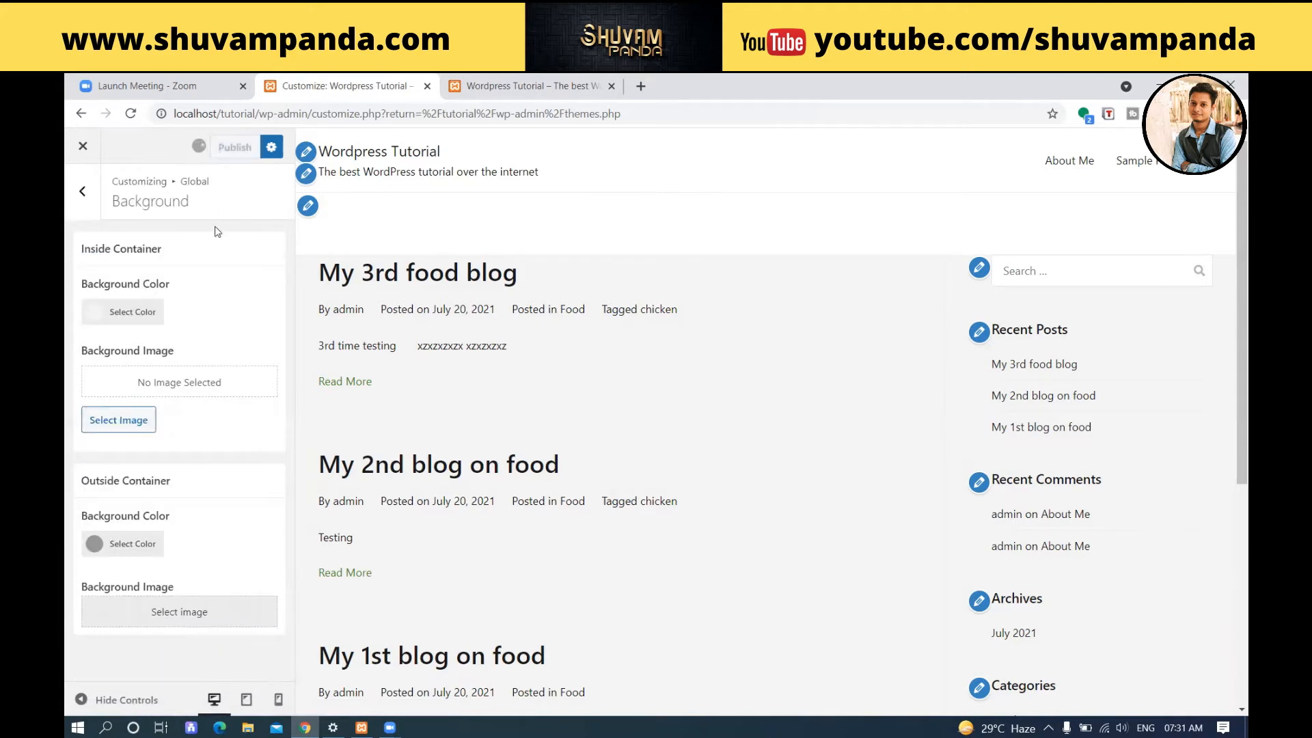
left_click(83, 192)
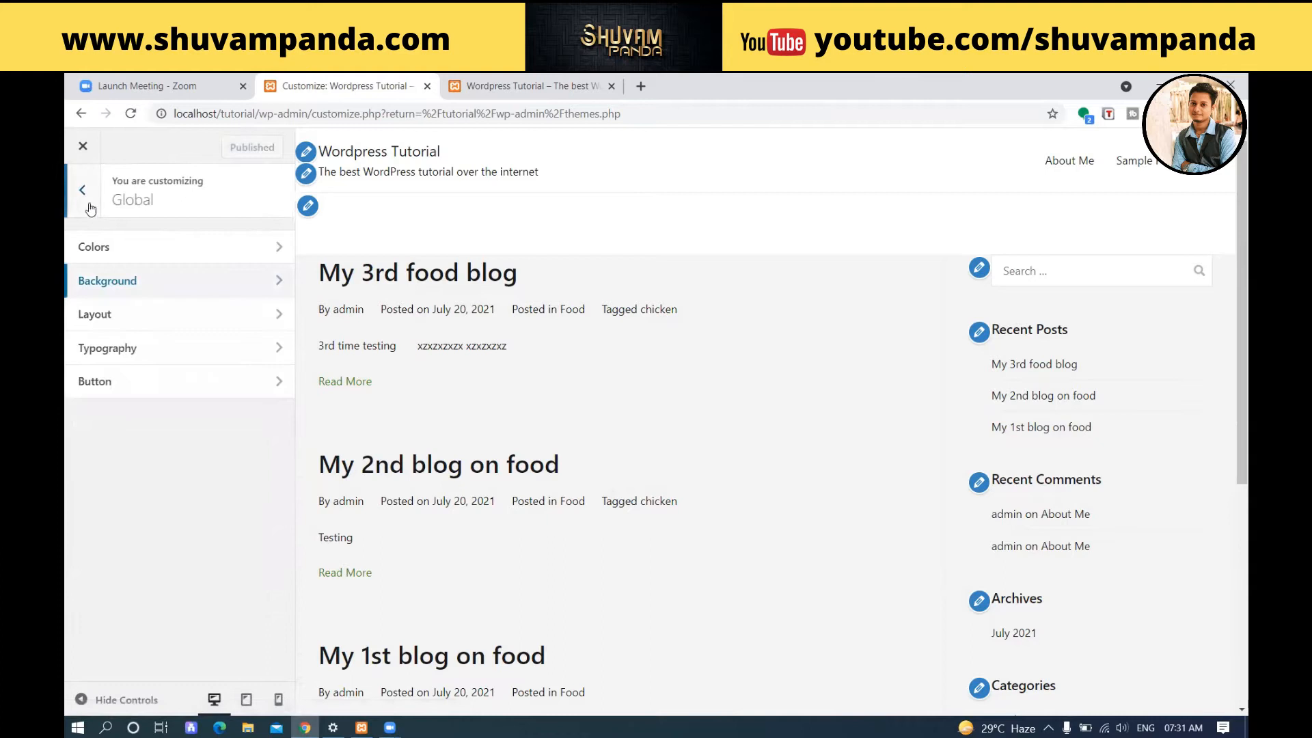
Look over the Container and Sidebar Layout options of the global layout and return to the Global settings.
left_click(163, 328)
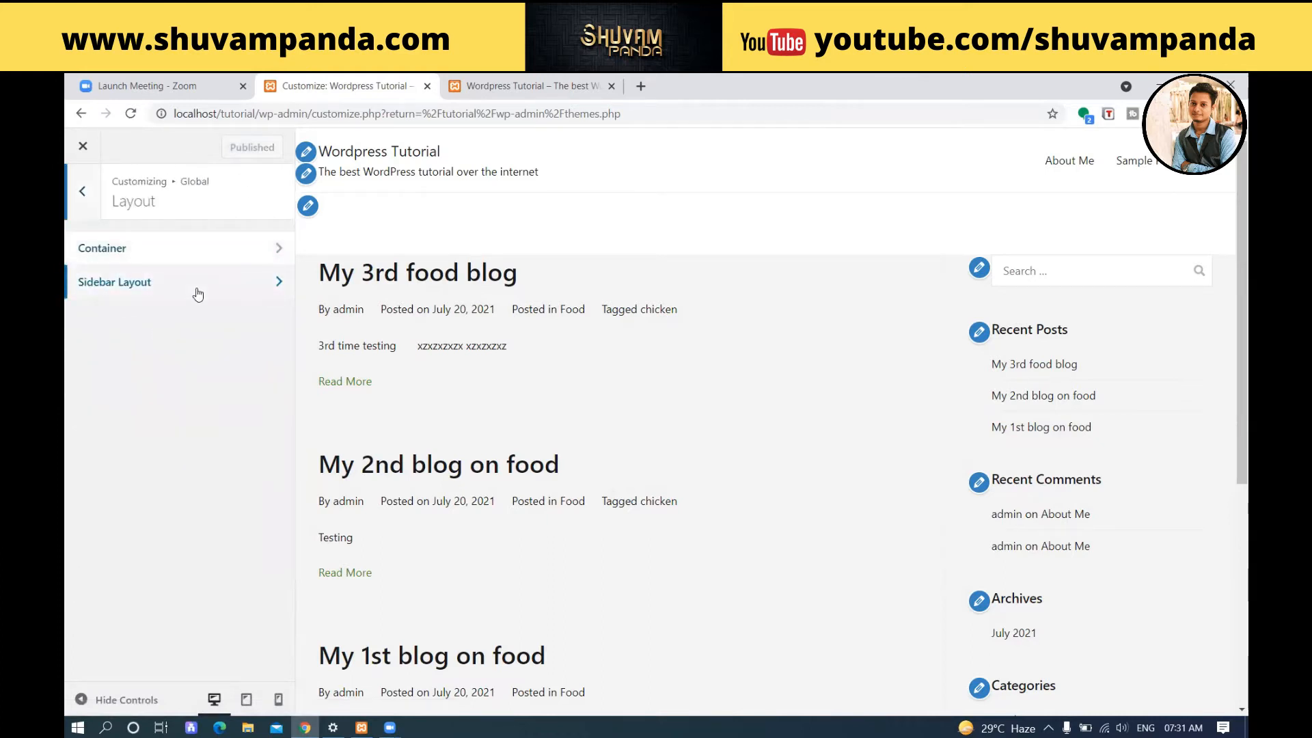
left_click(200, 248)
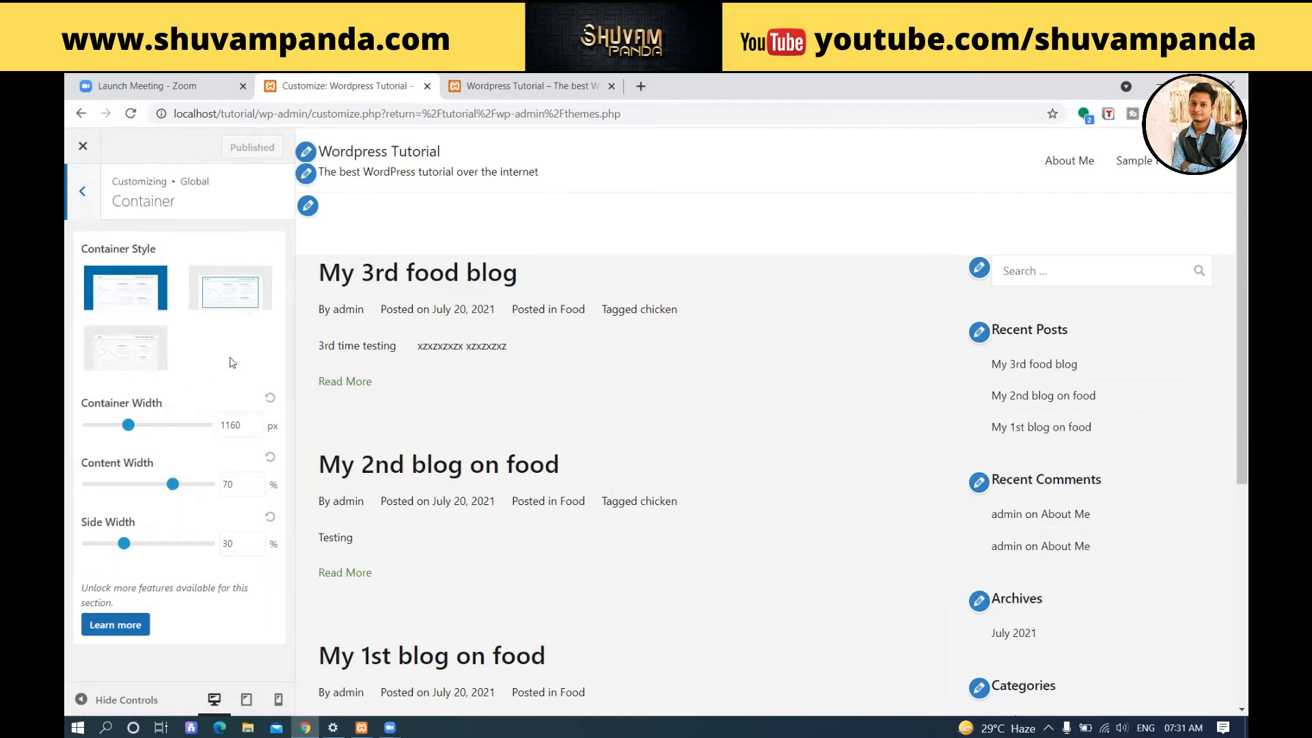
left_click(84, 192)
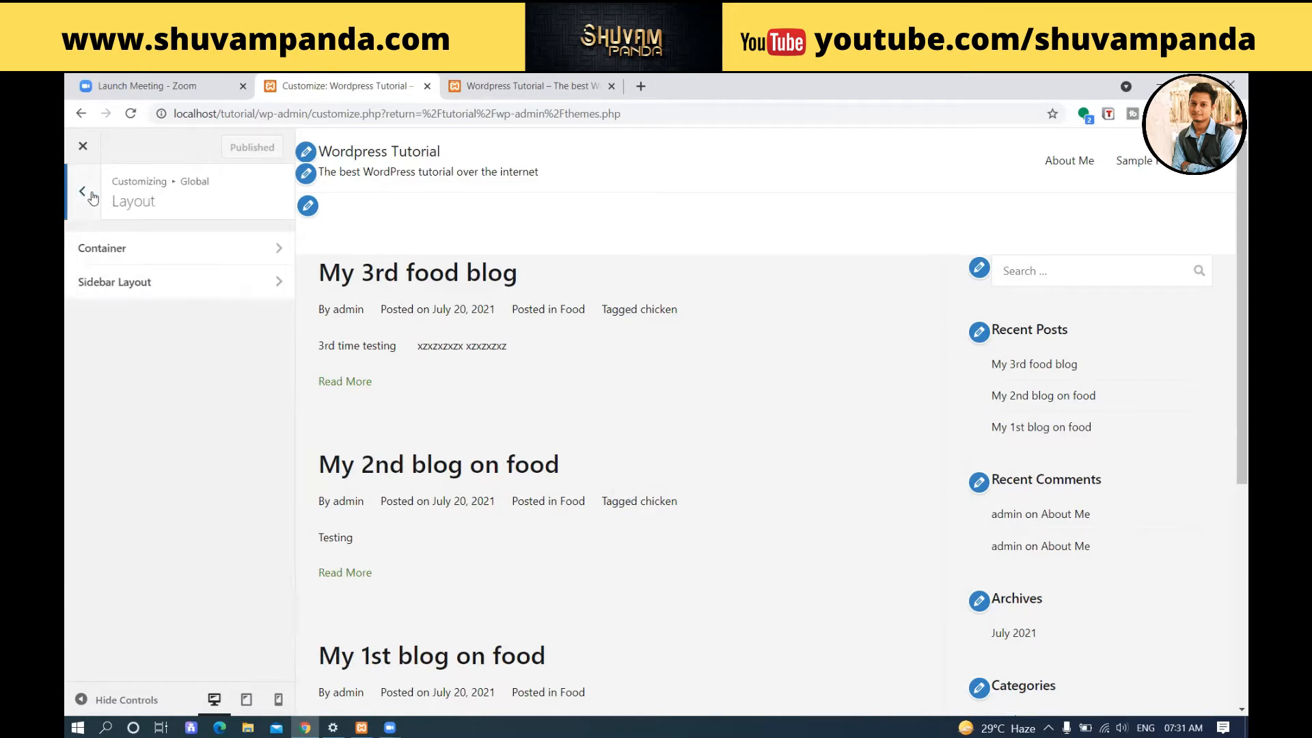
left_click(104, 281)
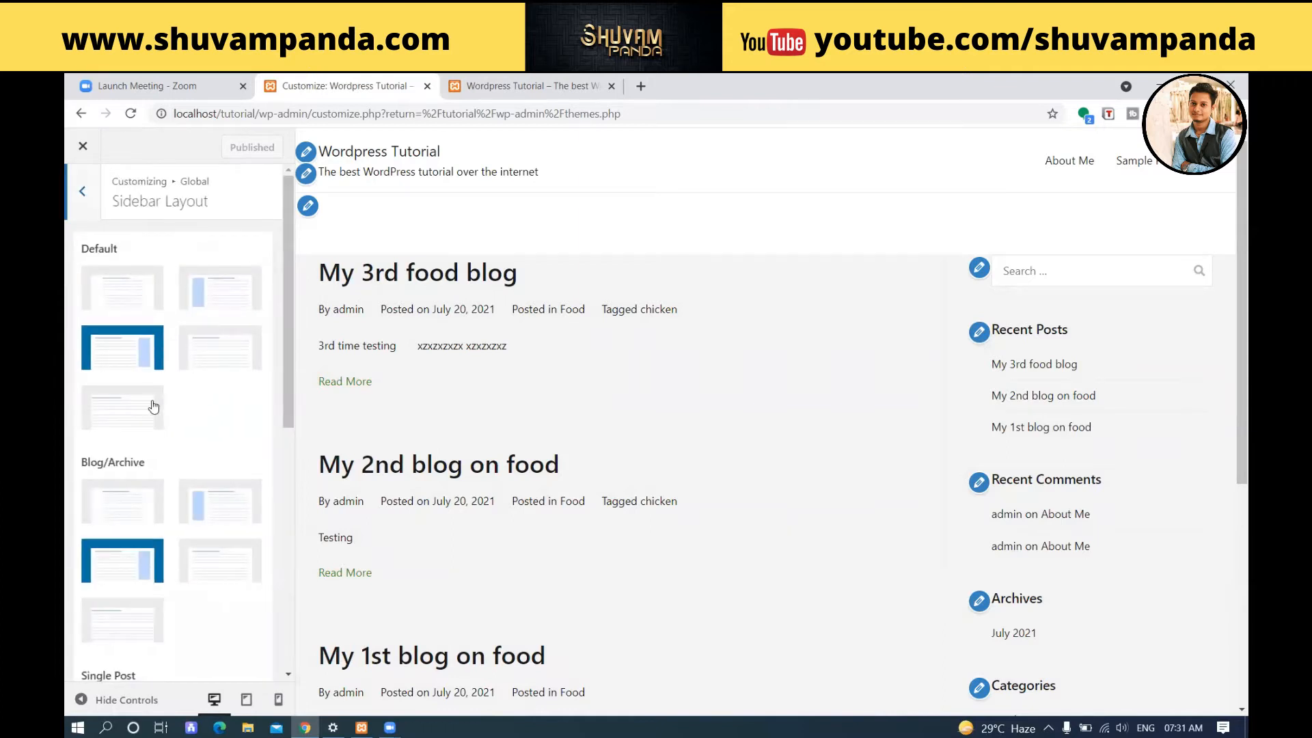
left_click(77, 199)
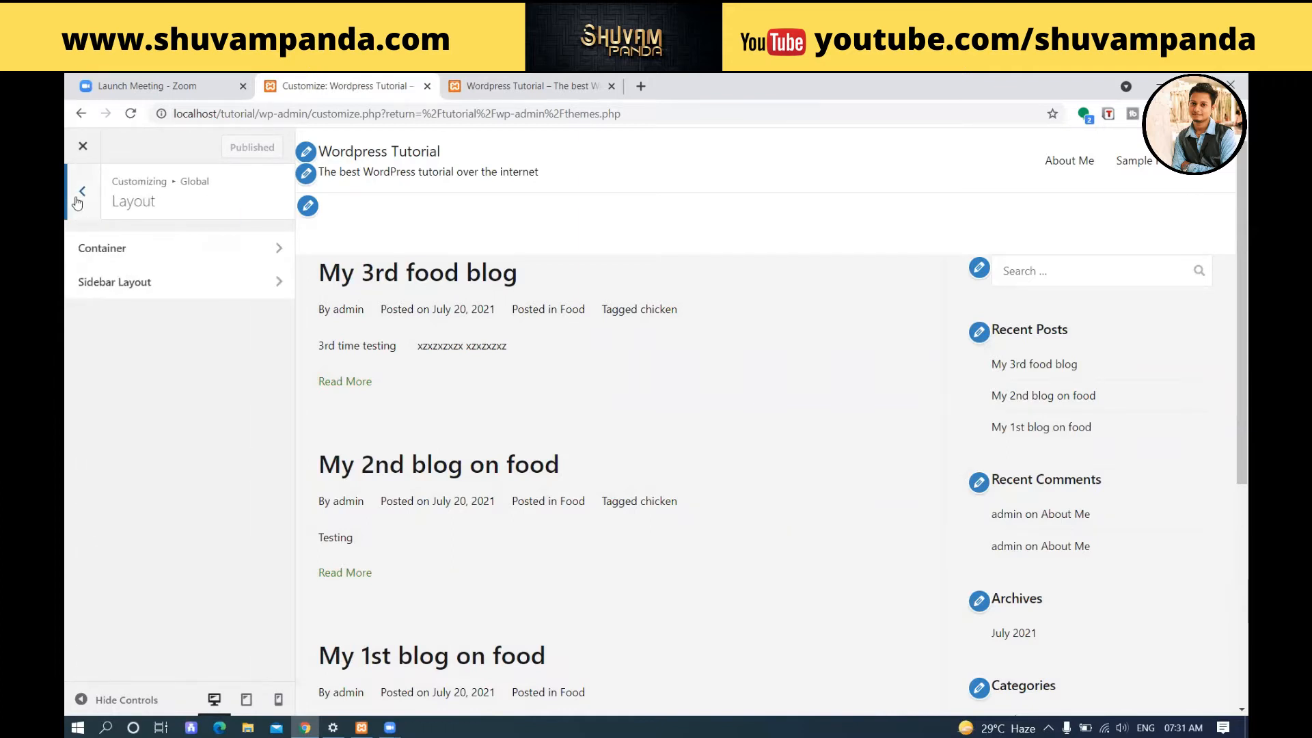
left_click(76, 197)
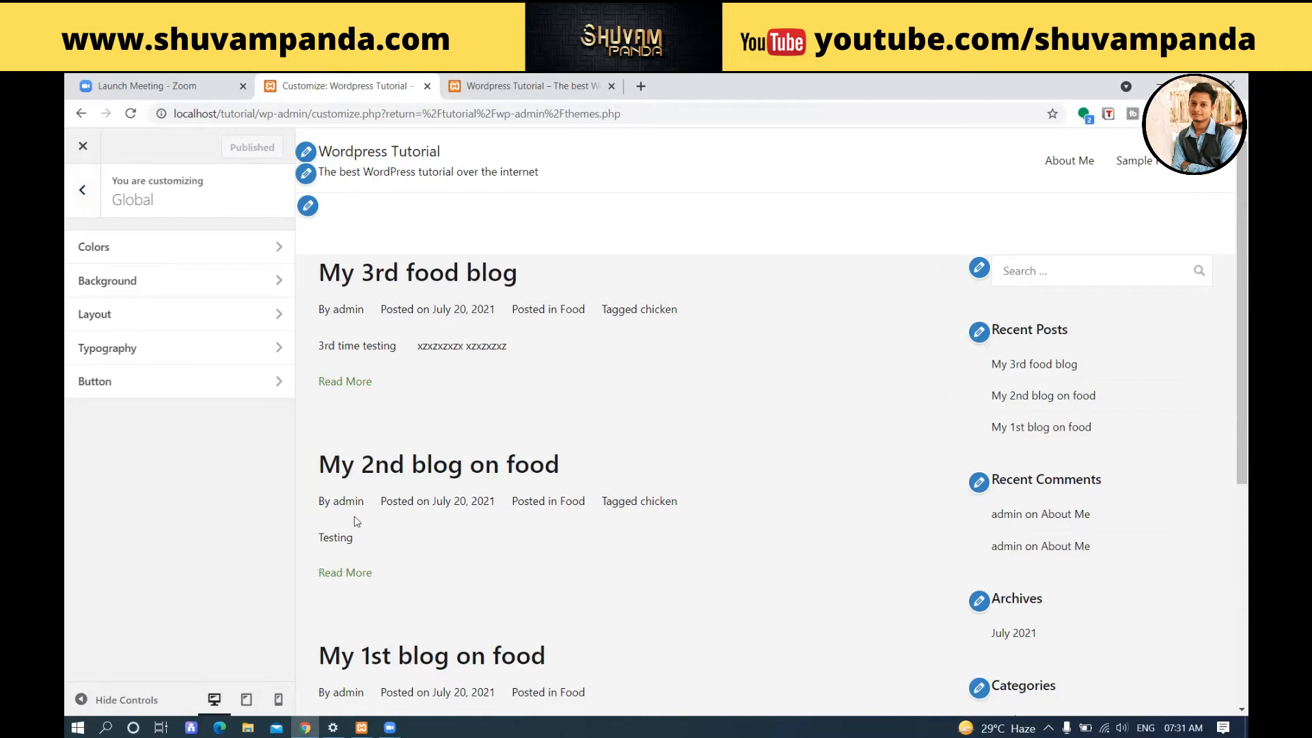
Set the body font size in the Base Typography settings to 16px.
left_click(158, 346)
left_click(225, 258)
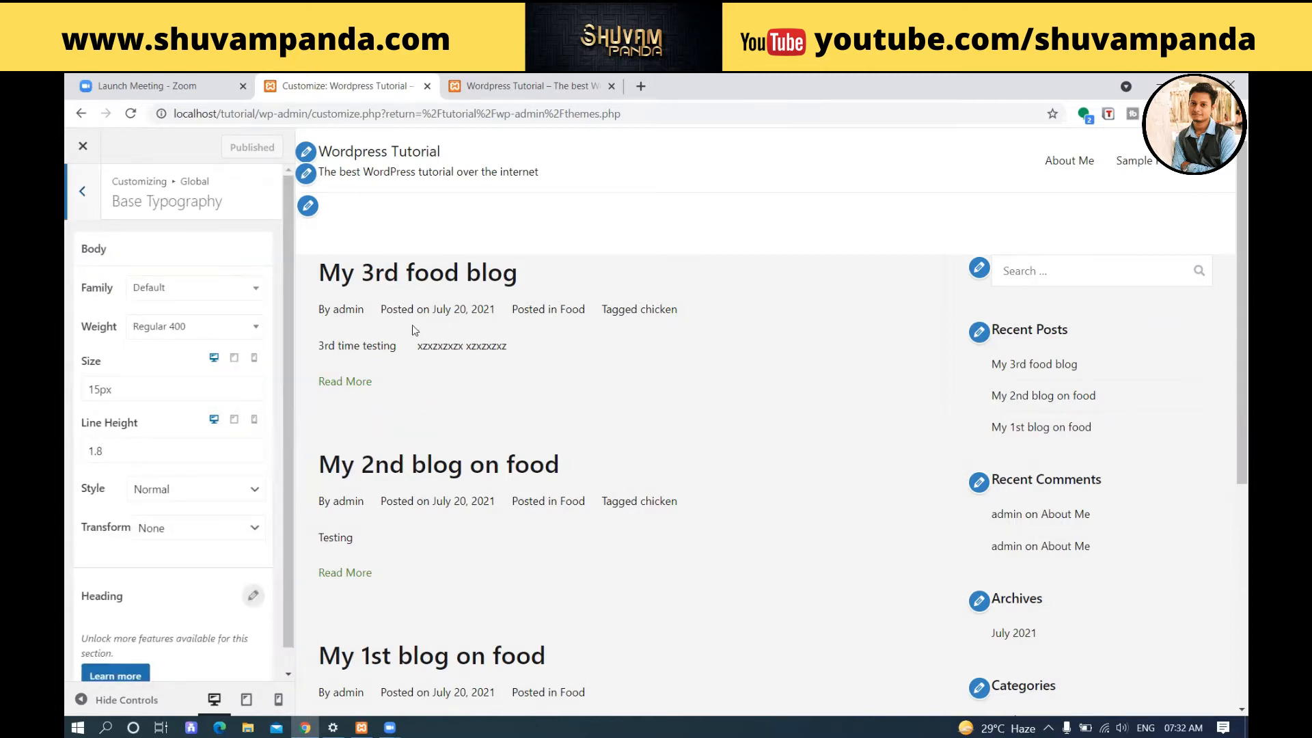
left_click_drag(96, 390, 101, 388)
type("6")
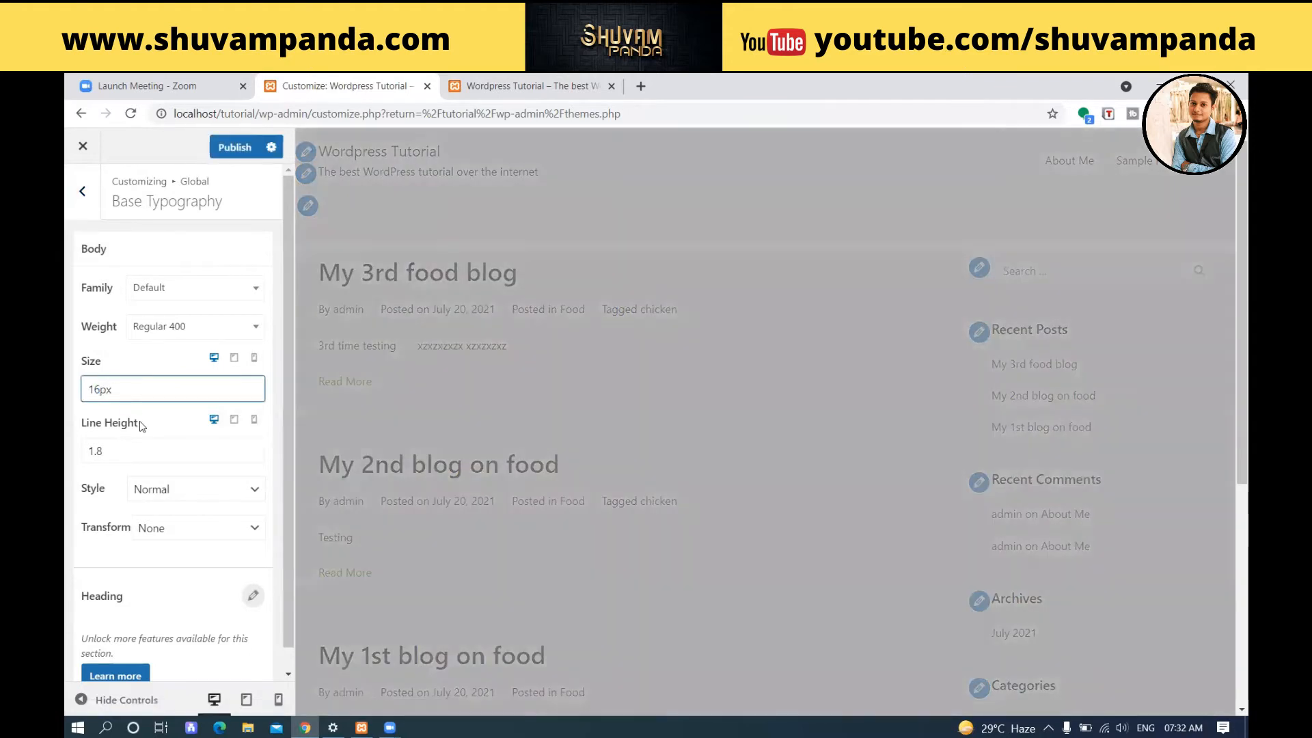
scroll(193, 416, "down", 1)
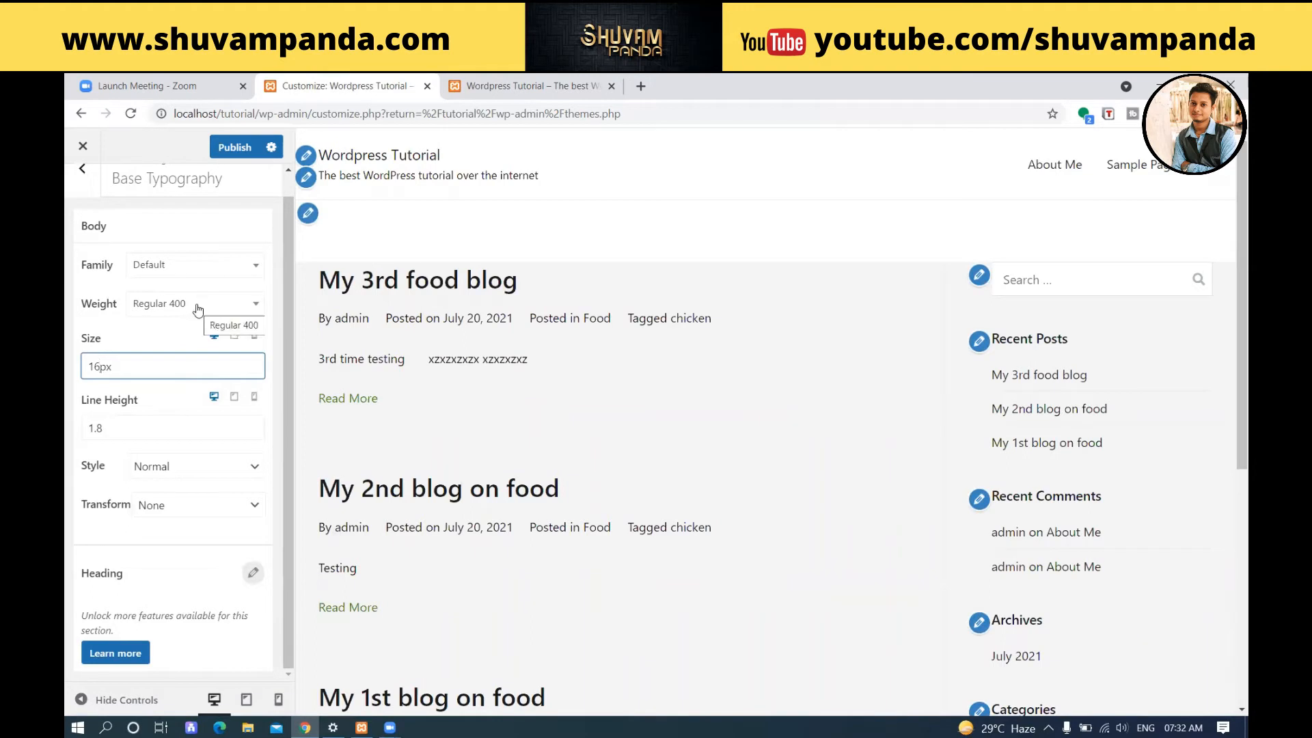
Check the available body font families, keep Default, and publish the typography change.
left_click(212, 272)
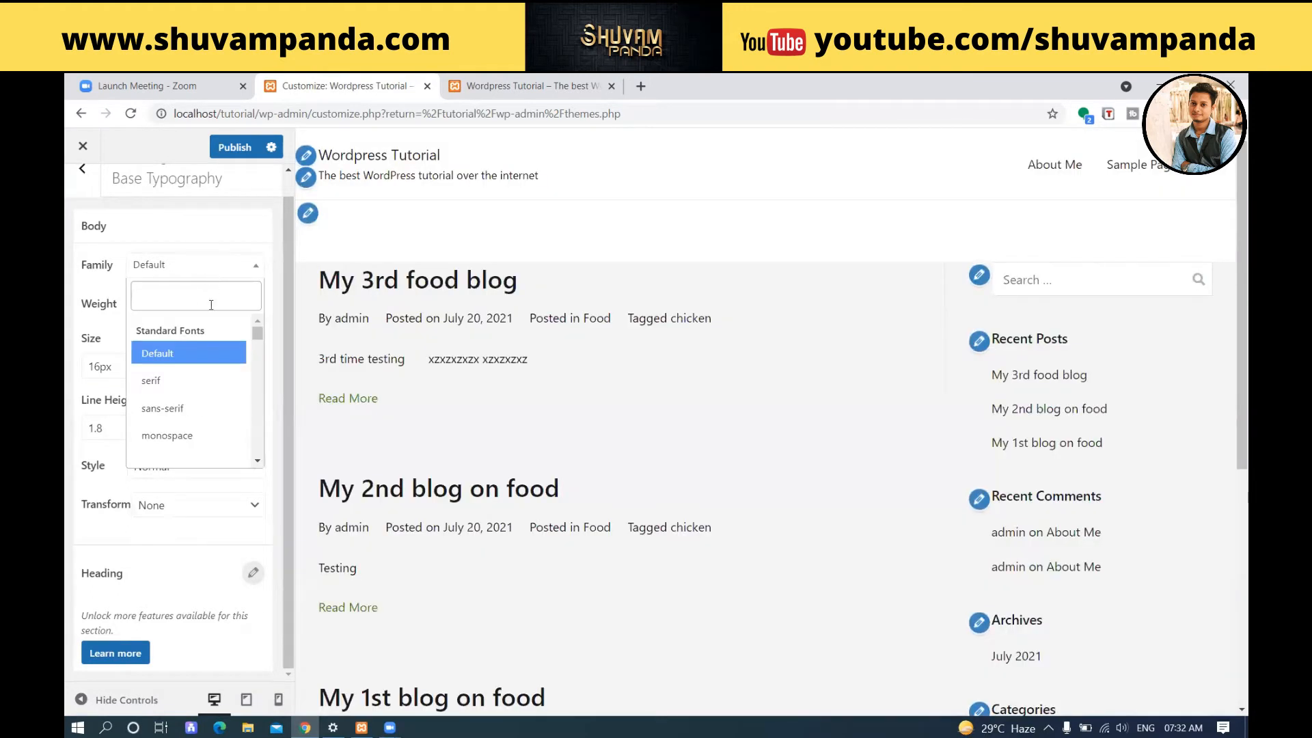
left_click(231, 261)
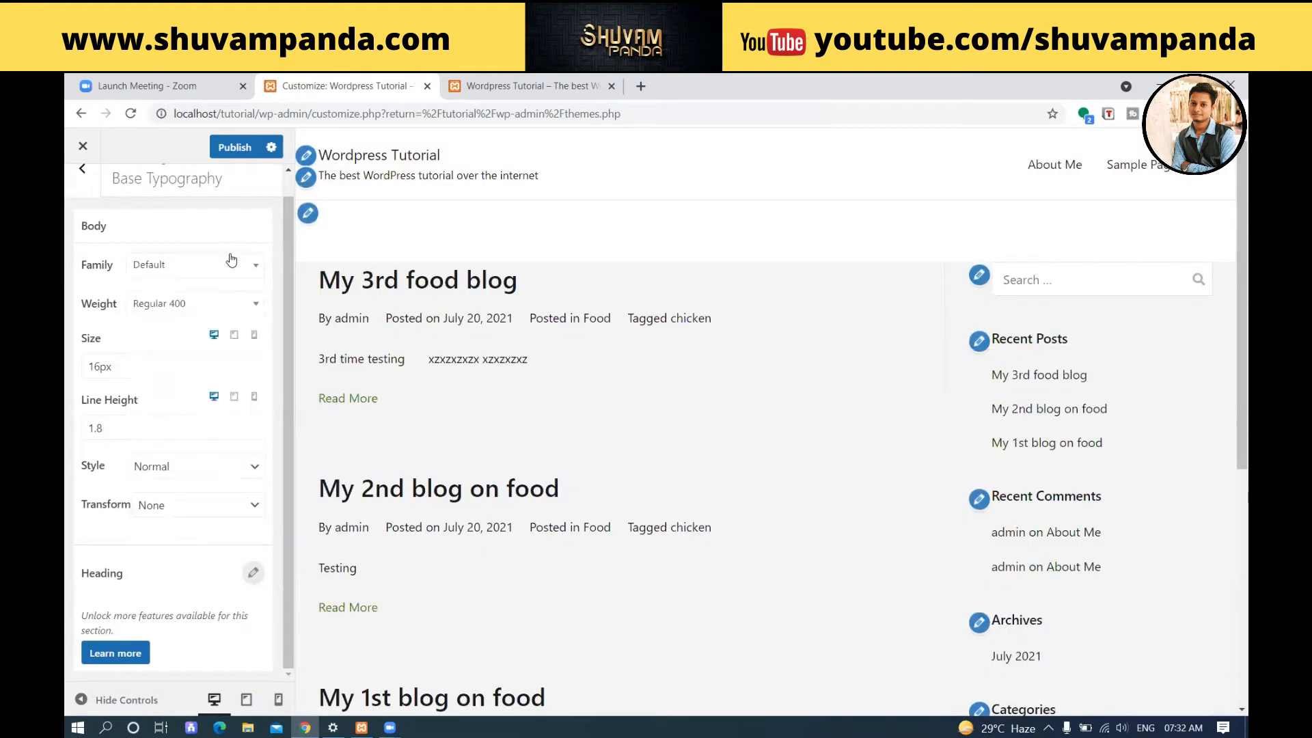
scroll(225, 274, "up", 1)
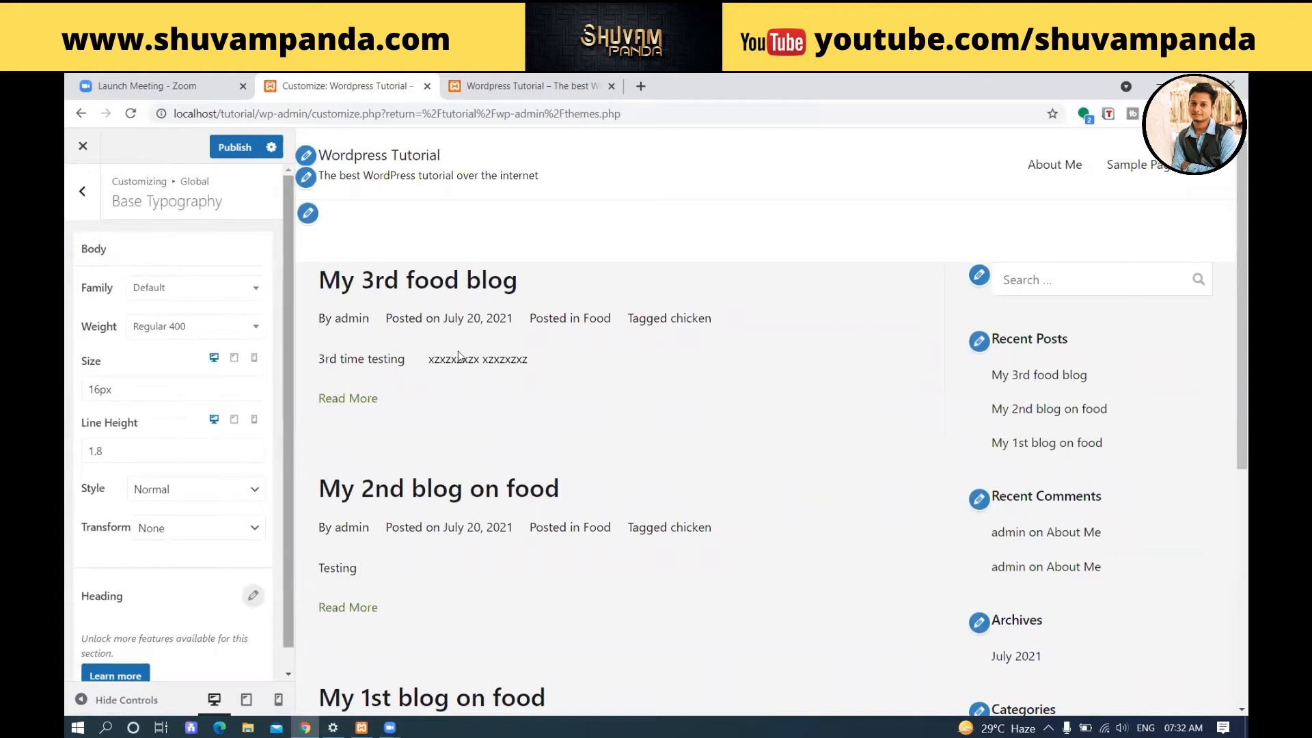
left_click(235, 147)
left_click(82, 192)
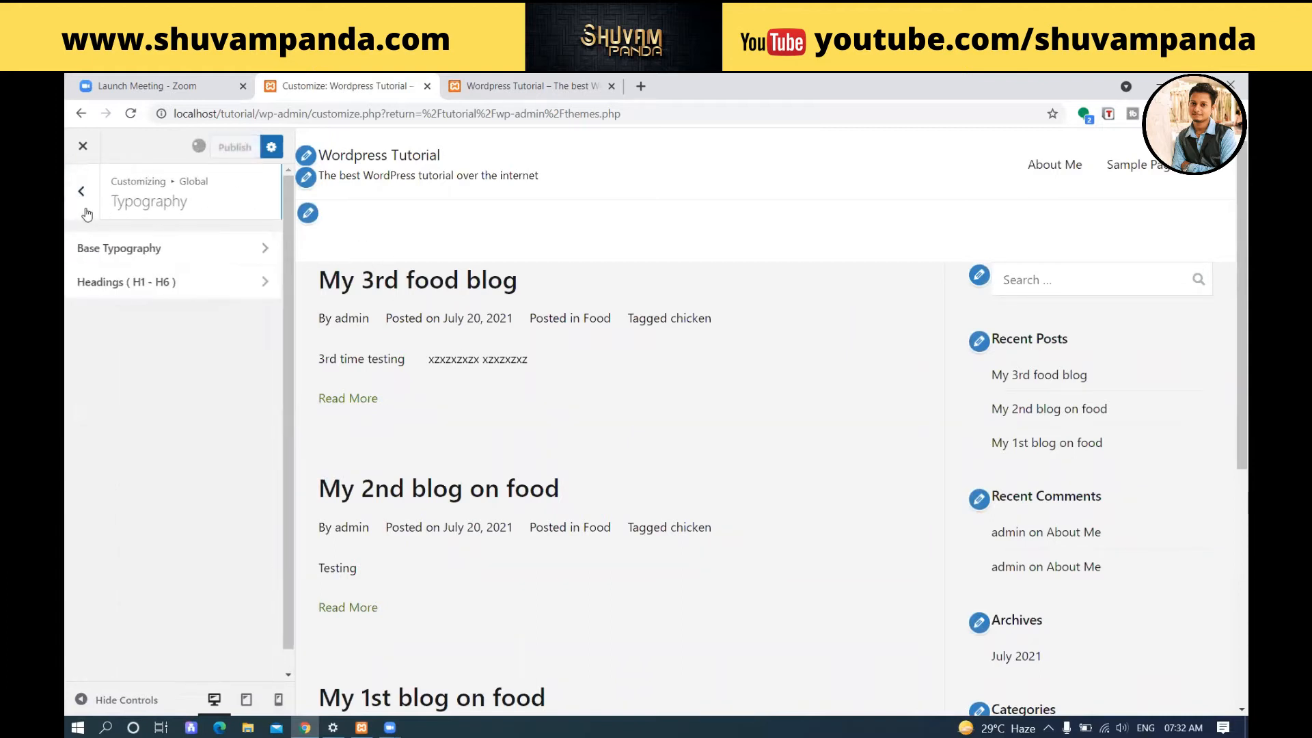
Look over the H1 heading typography and the global Button settings, returning to the main customizer sections.
left_click(116, 282)
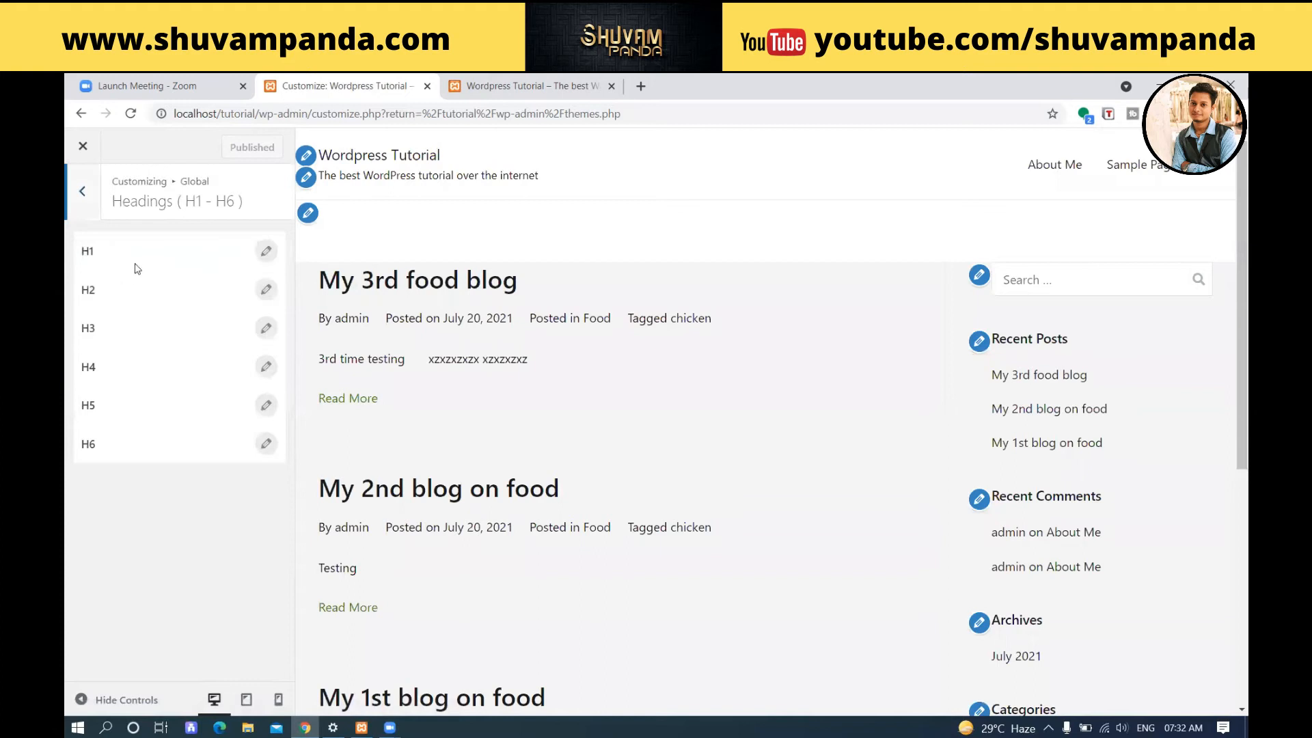
left_click(266, 250)
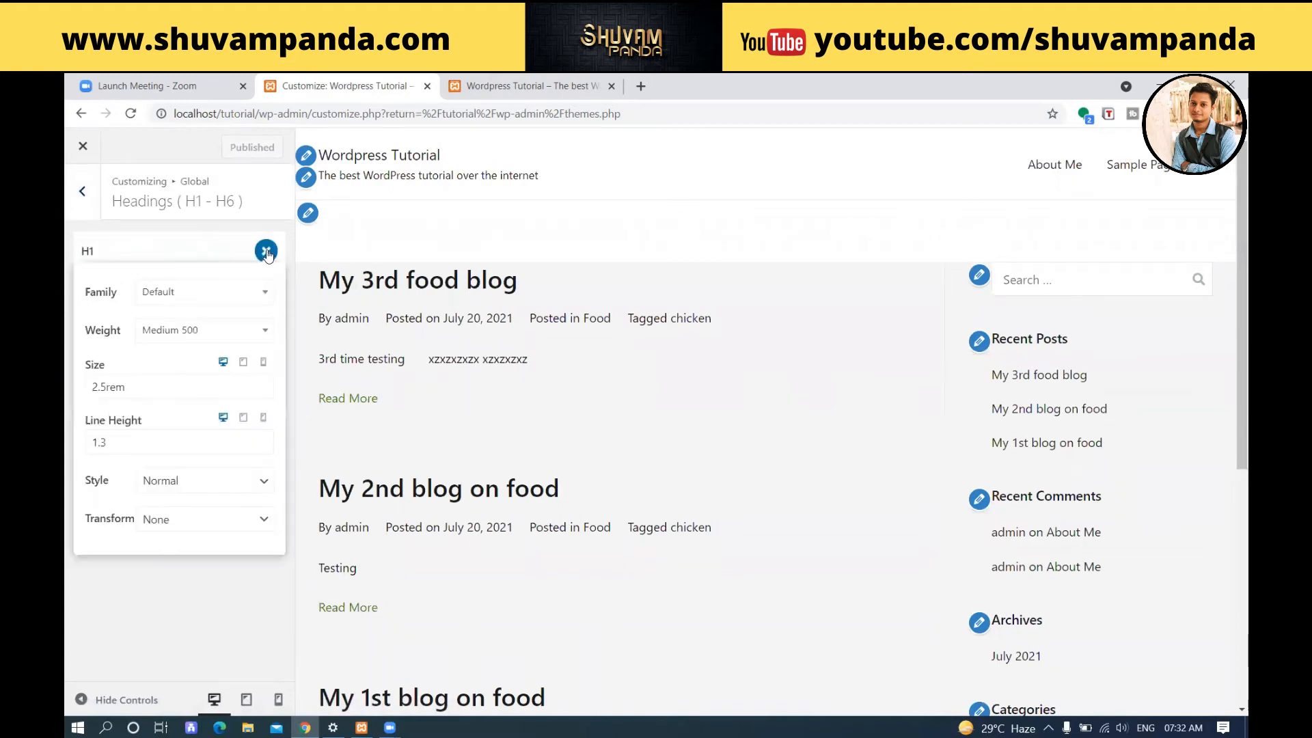
left_click(90, 208)
left_click(89, 208)
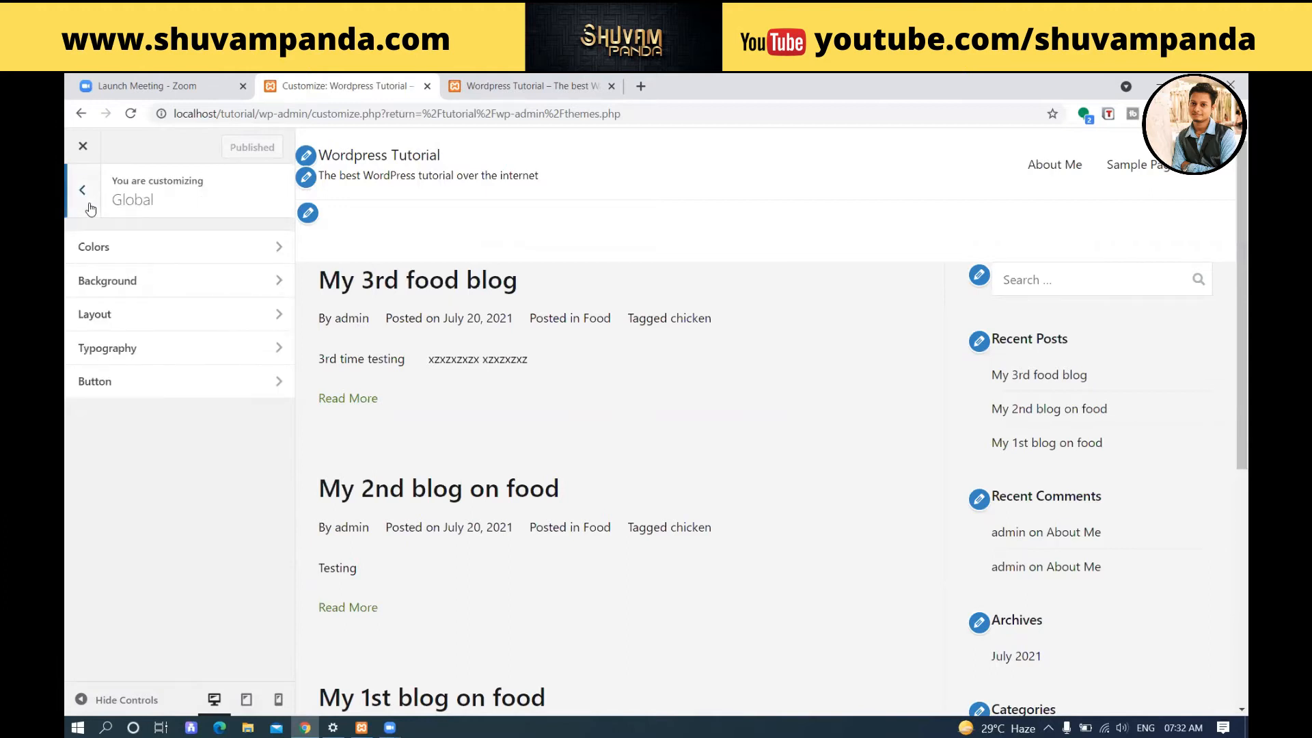
left_click(175, 382)
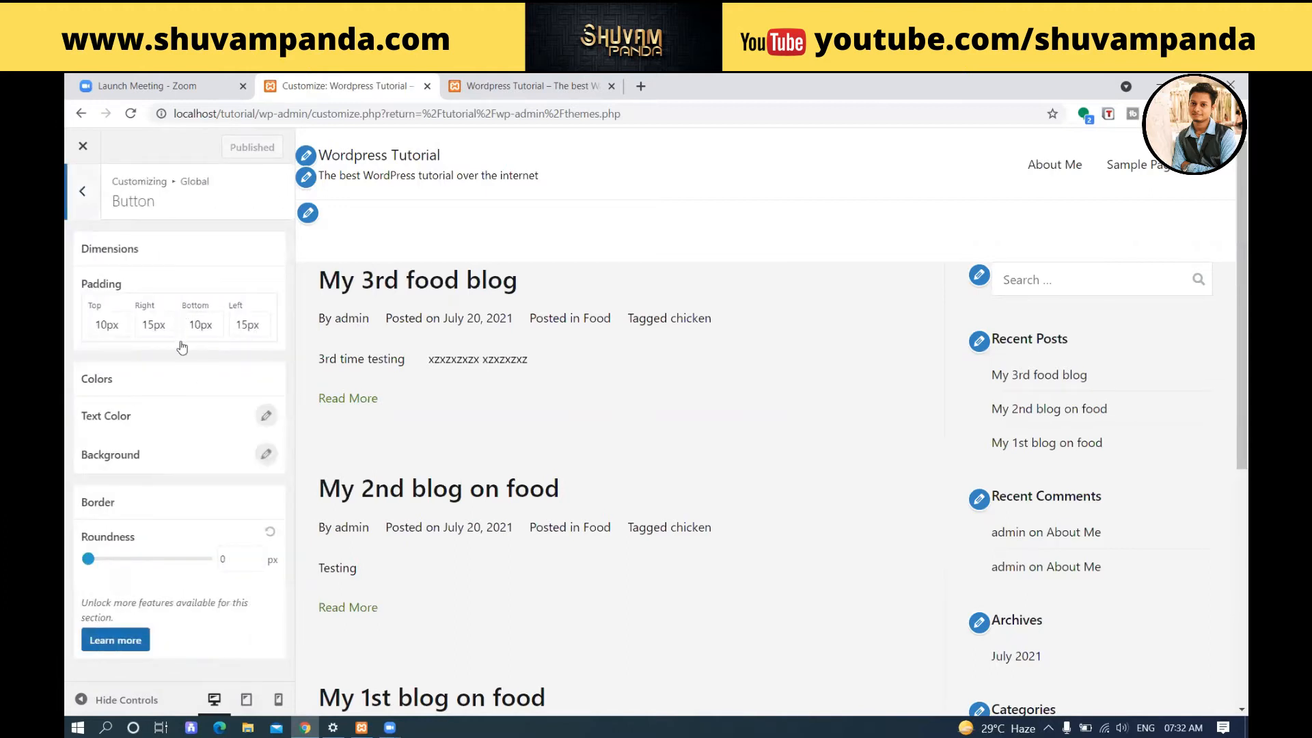
left_click(96, 210)
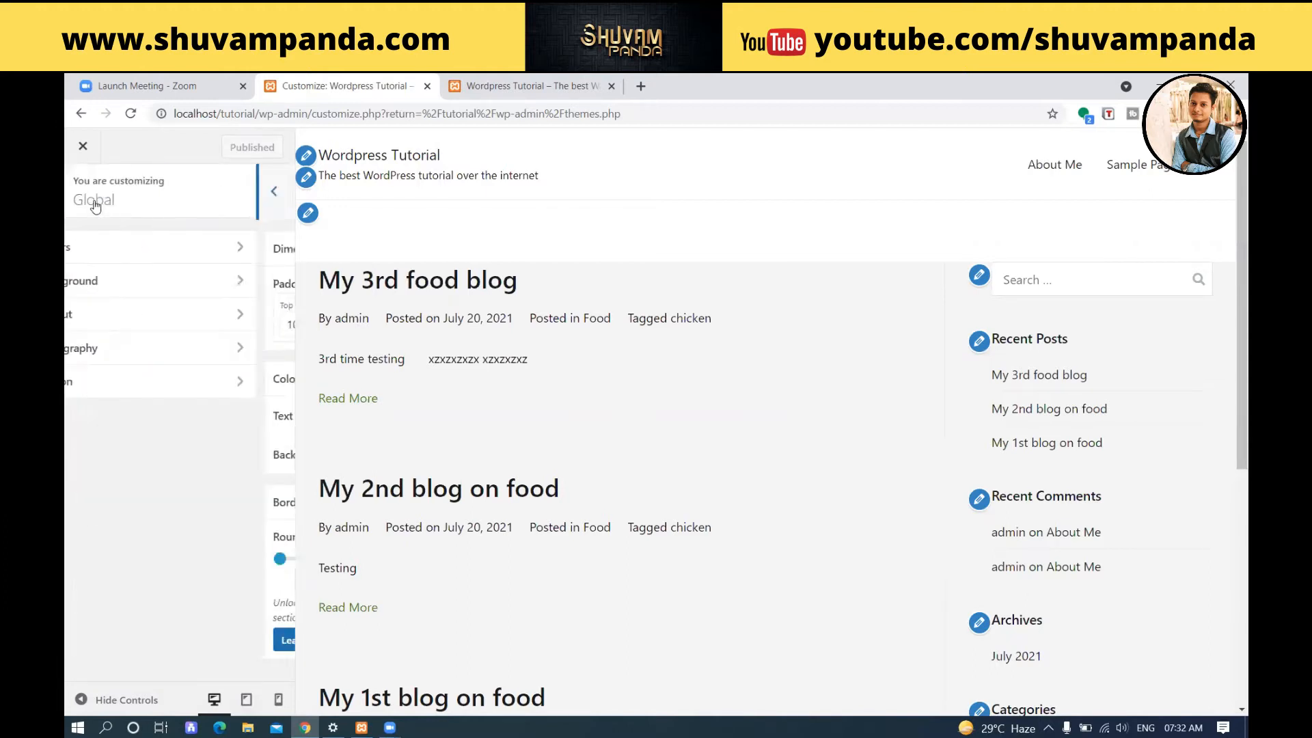
left_click(96, 209)
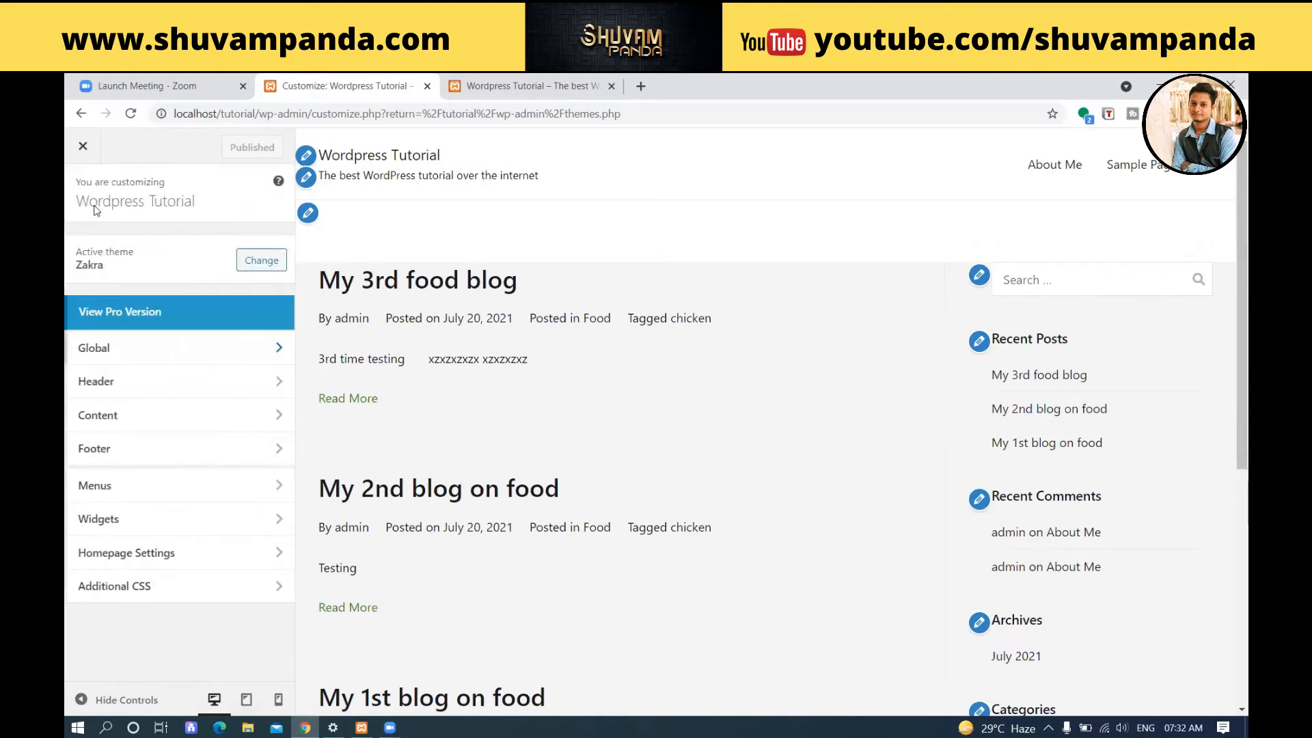
Examine the header's Site Identity settings and the list of Content sections, returning to the main customizer sections.
left_click(185, 383)
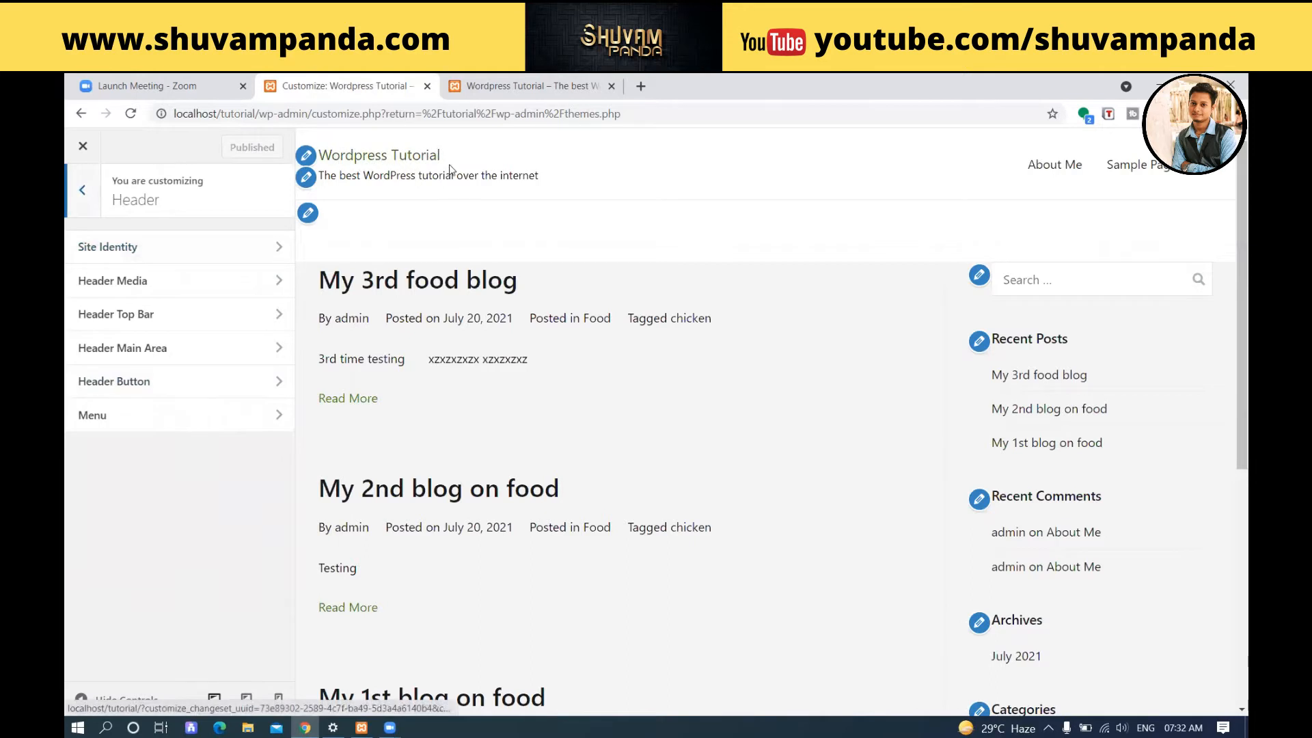
left_click(156, 260)
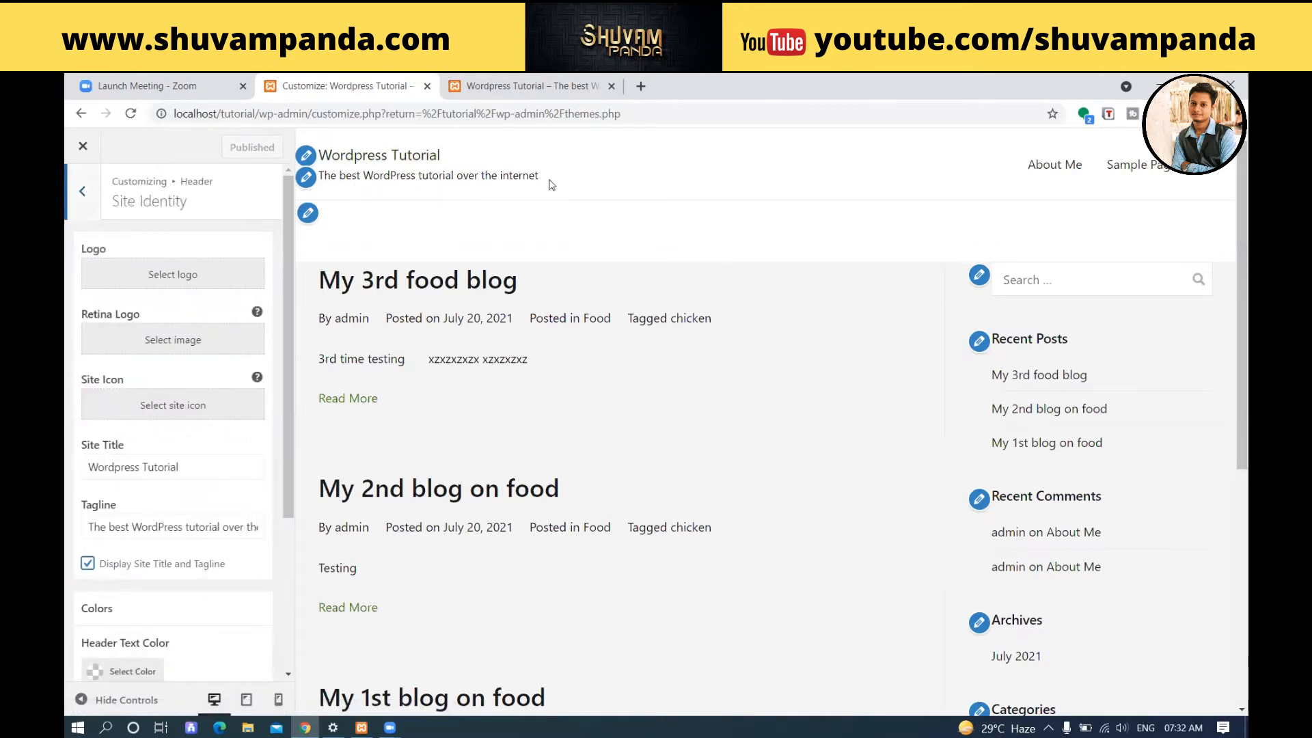
left_click(225, 530)
scroll(248, 521, "down", 1)
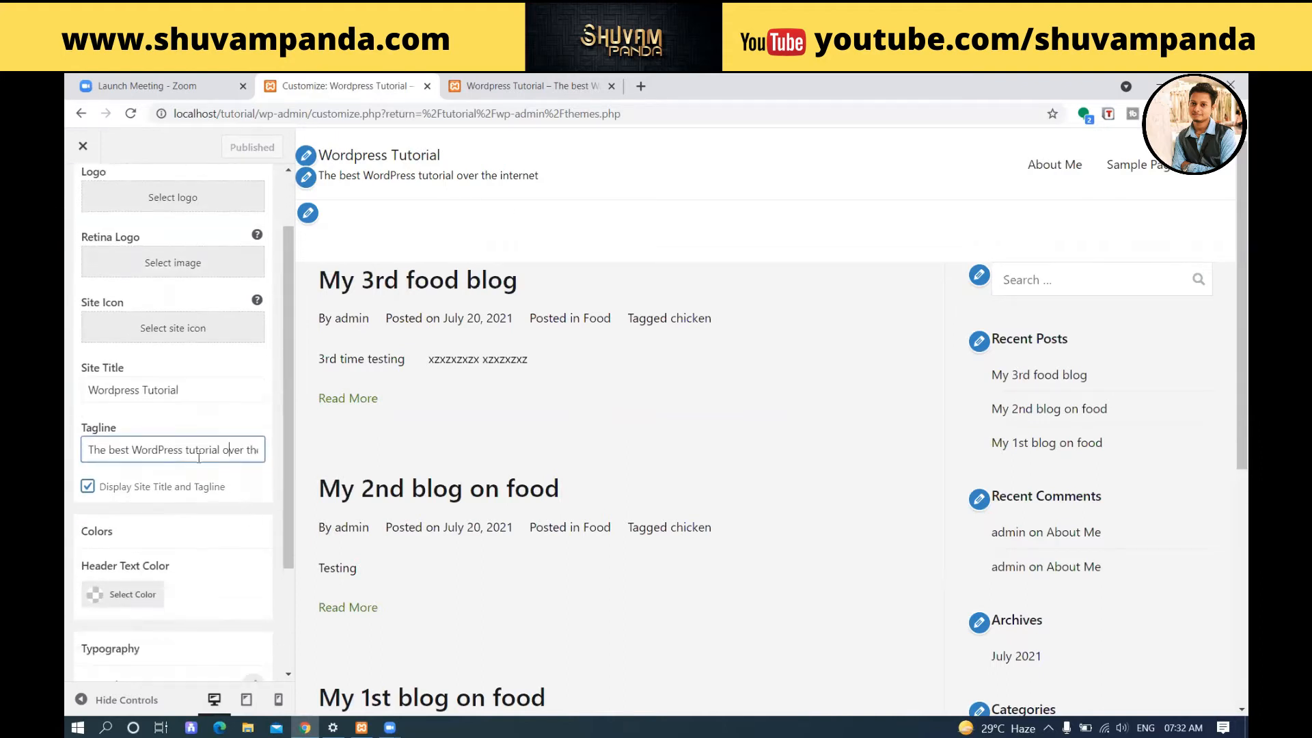
scroll(199, 456, "down", 2)
scroll(197, 458, "up", 3)
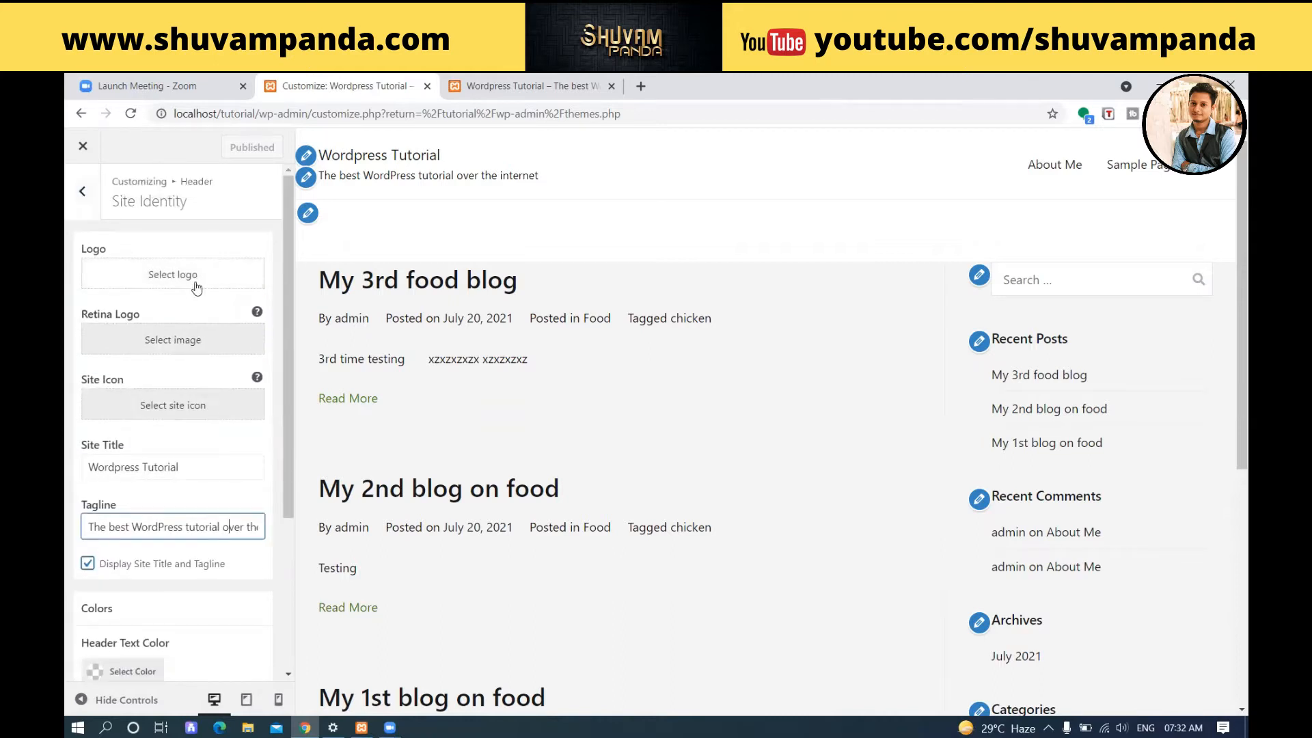
left_click(84, 194)
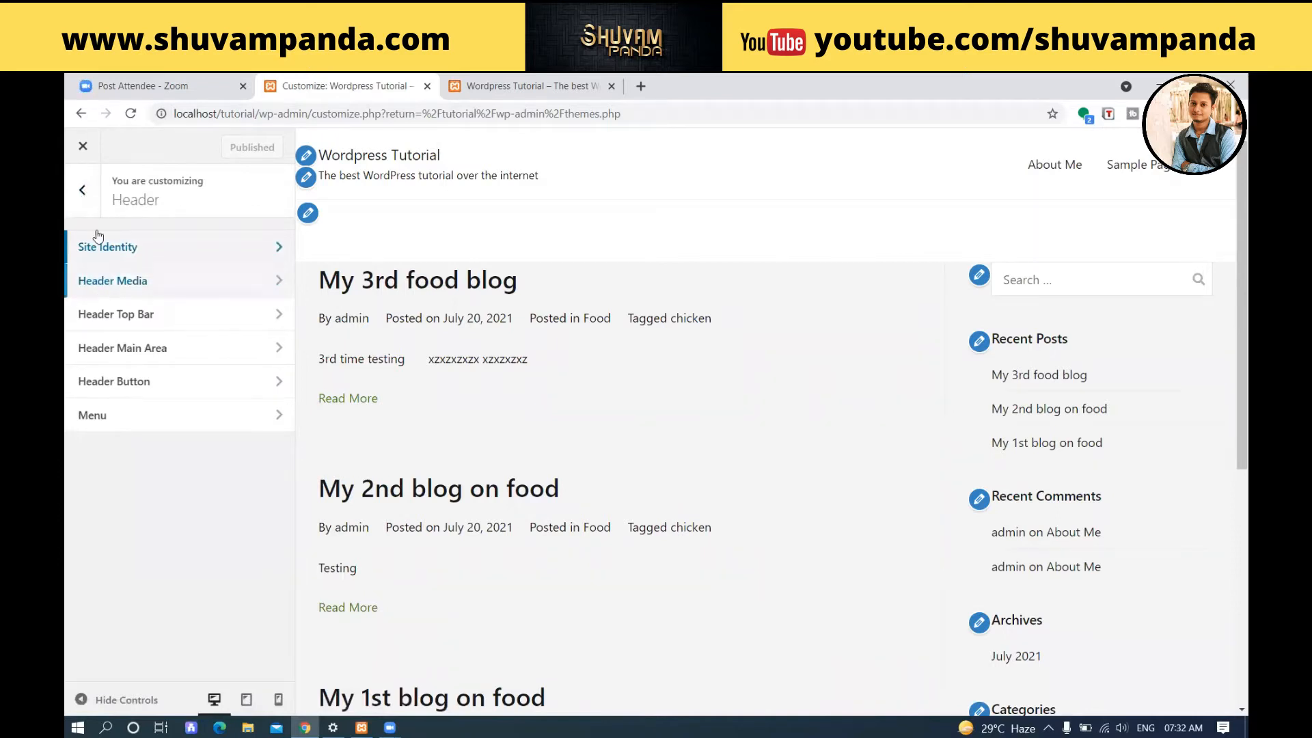
left_click(82, 190)
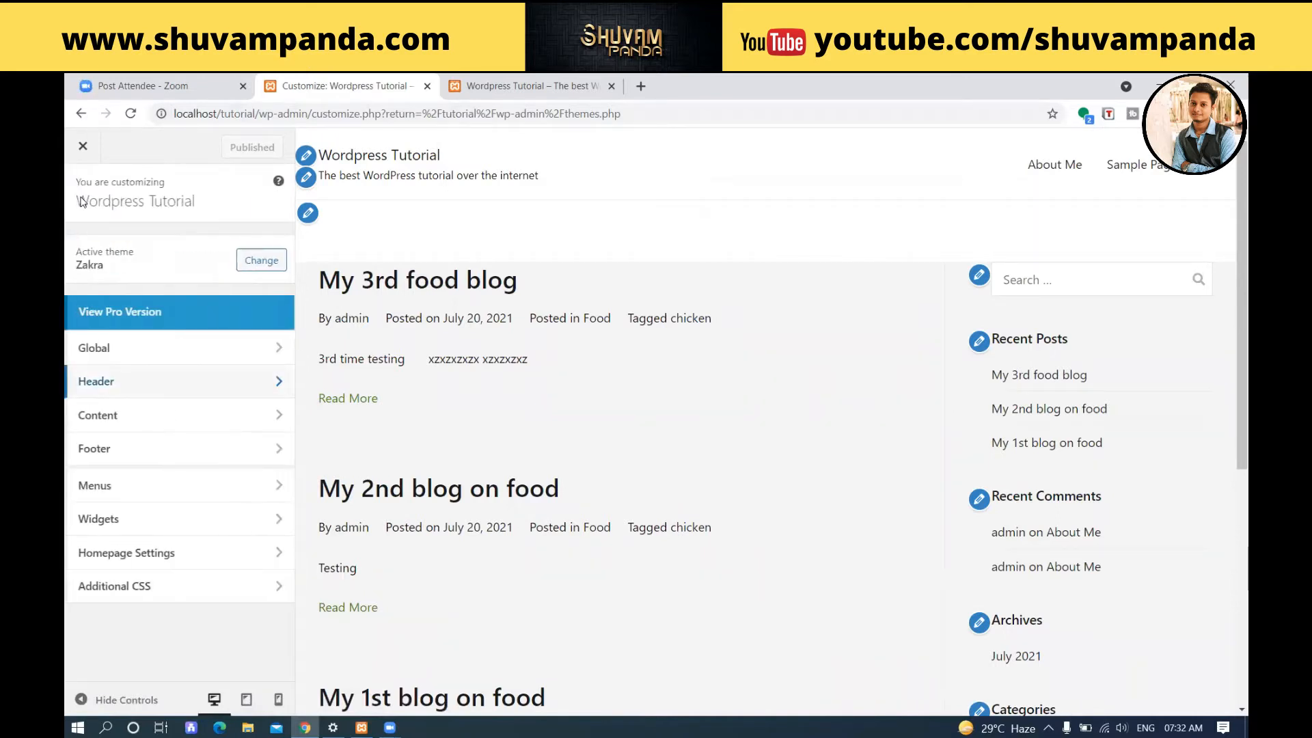
left_click(164, 417)
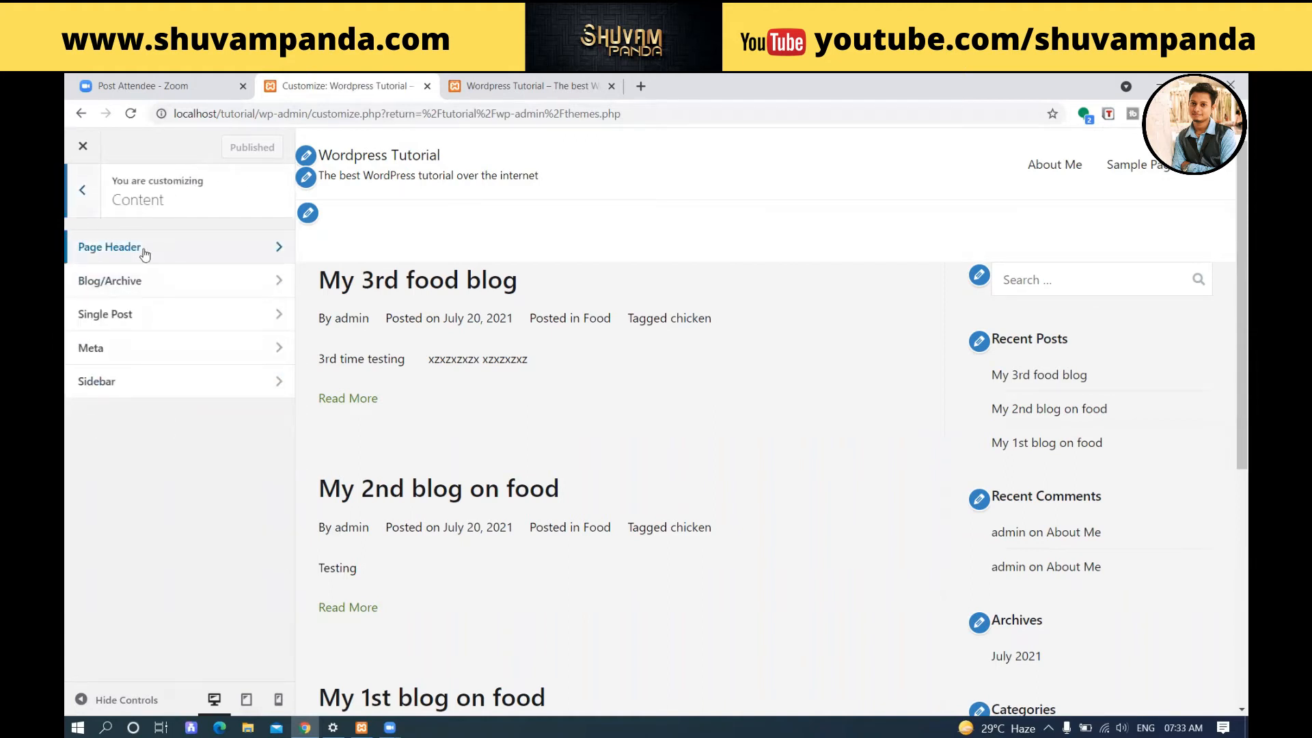
left_click(82, 191)
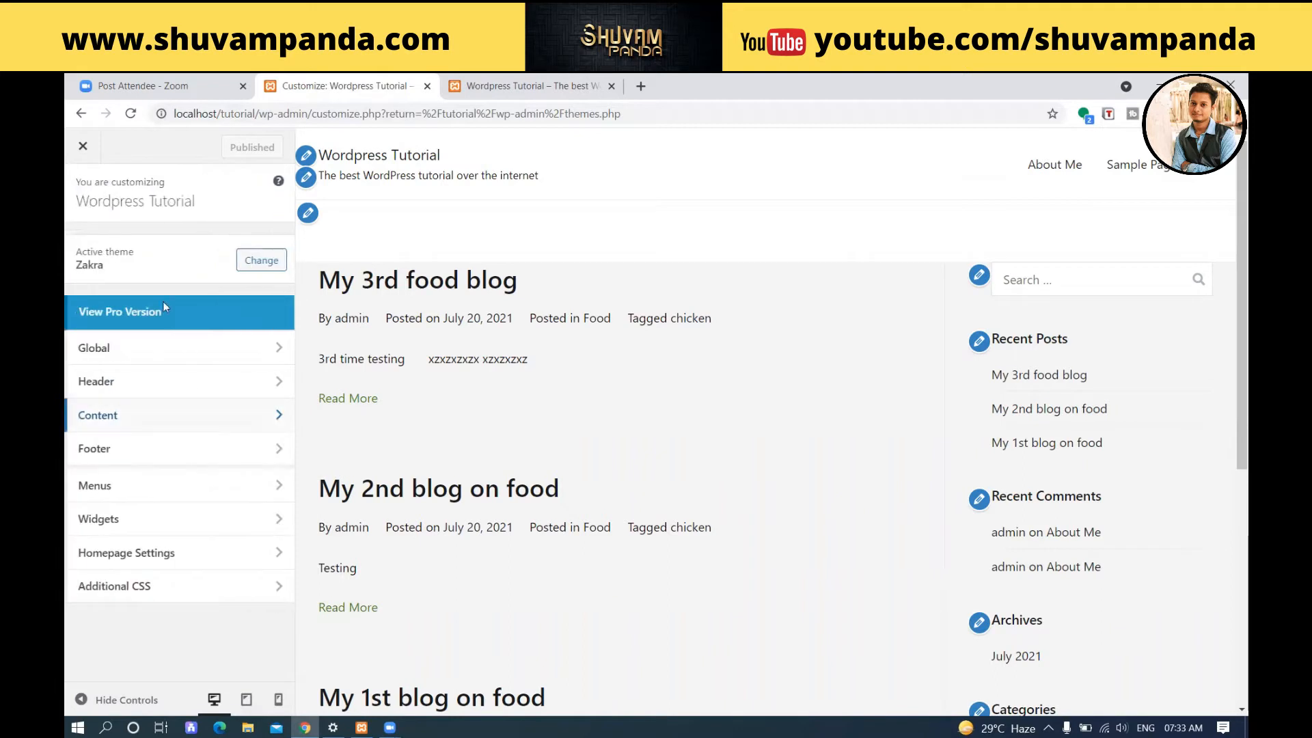
Inspect the site footer in the preview and open the Footer Widgets settings.
left_click(226, 455)
scroll(660, 360, "down", 3)
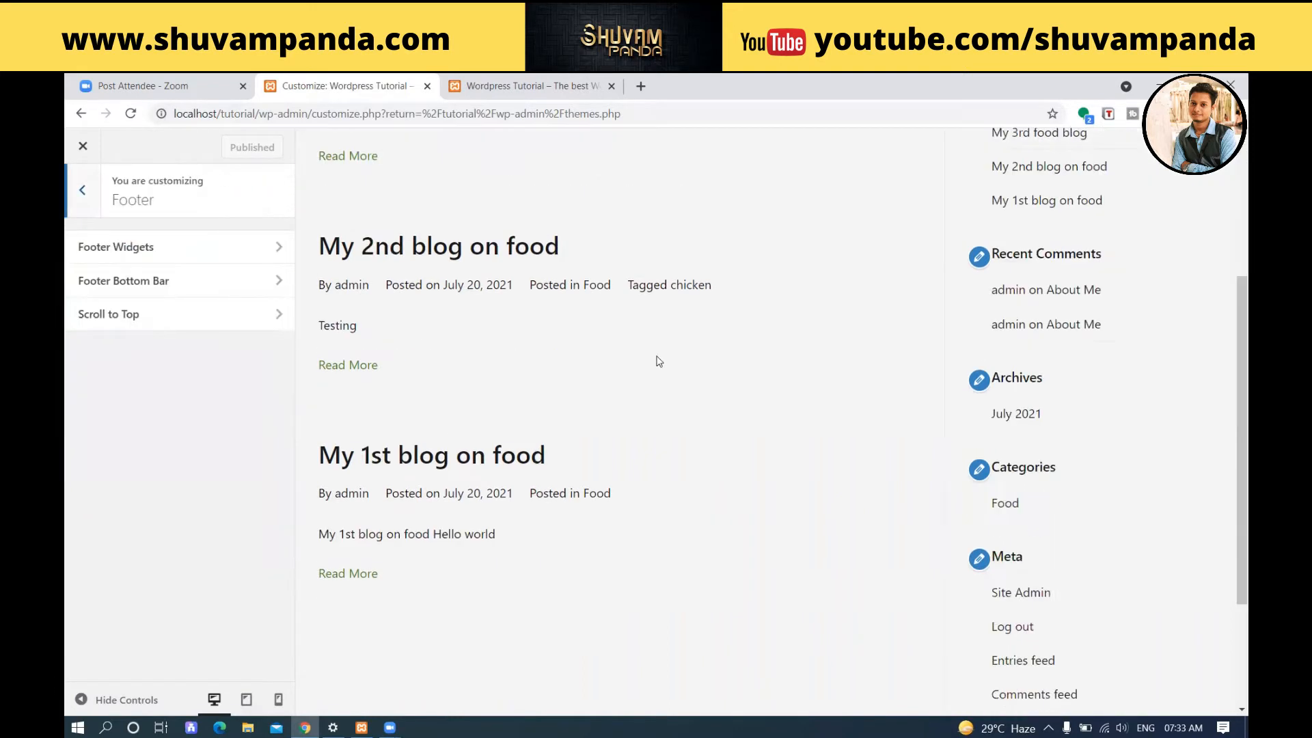
scroll(660, 361, "down", 2)
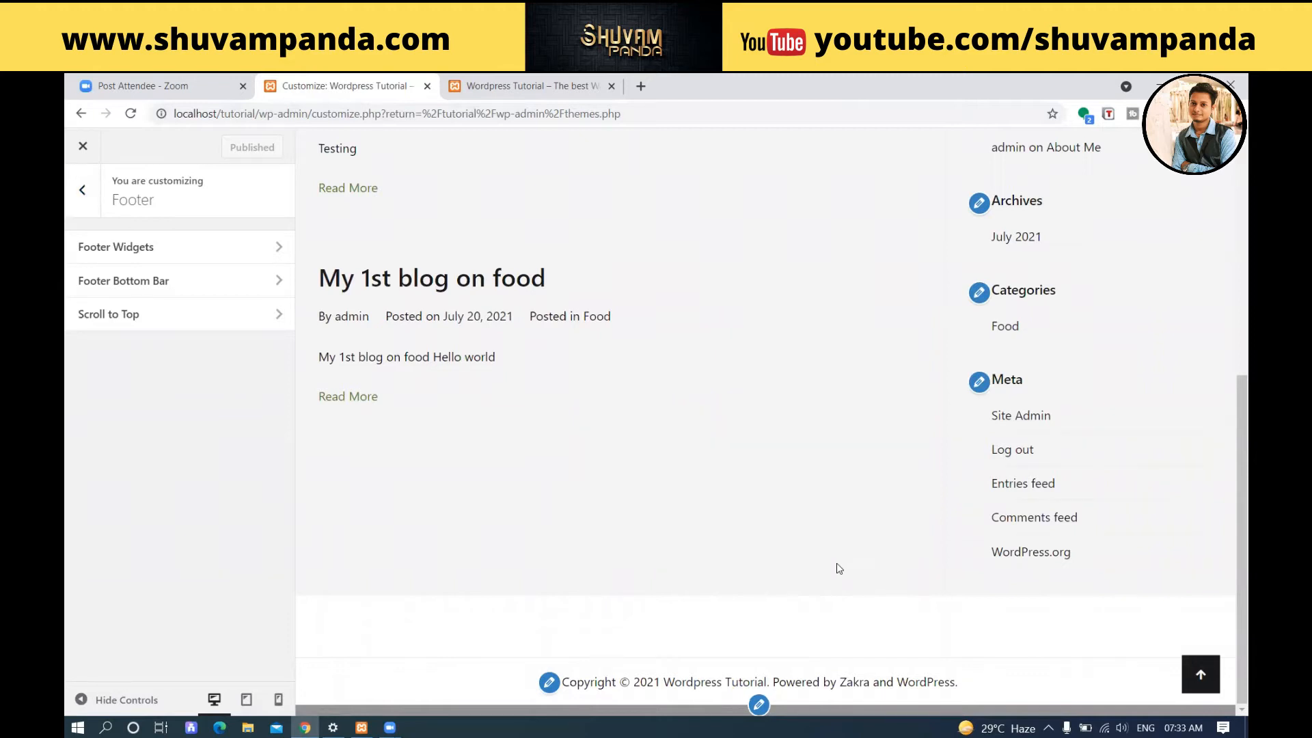
left_click(139, 246)
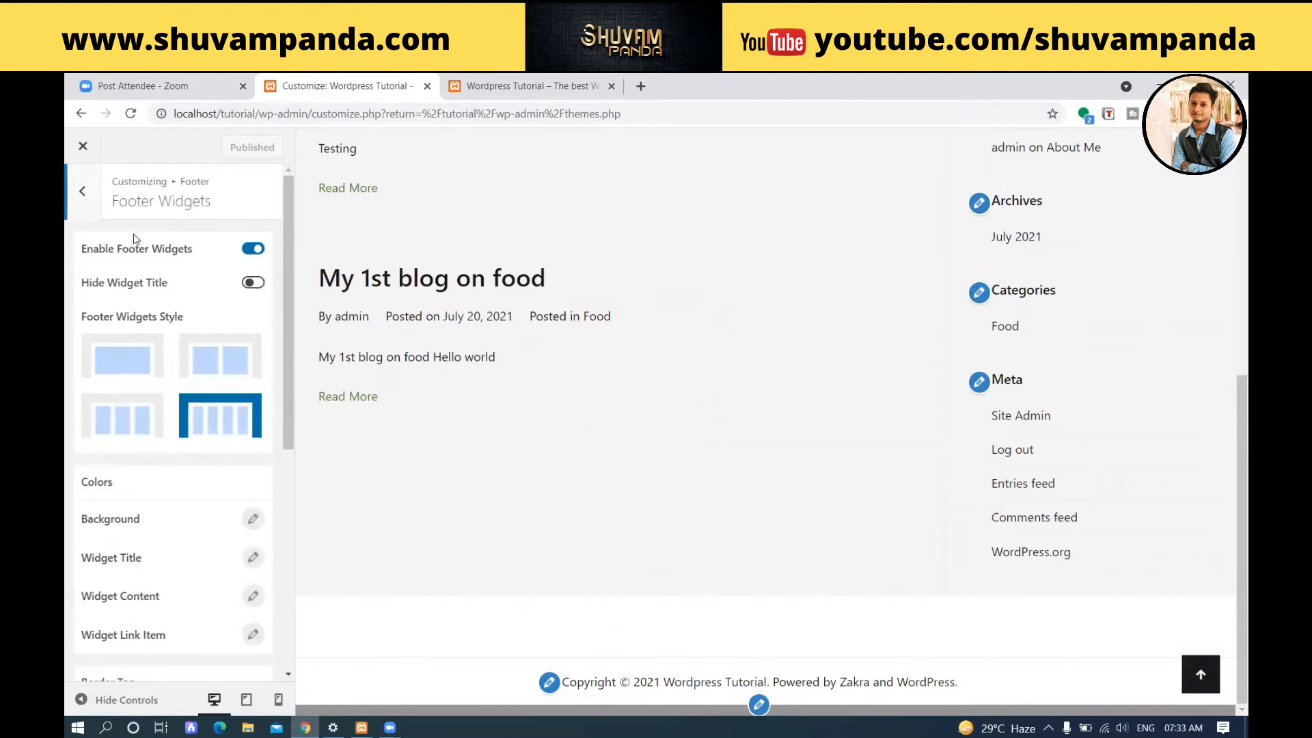
Replace the theme and WordPress links after "Powered by" in the Footer Bottom Bar's left content with the site author's name and publish.
left_click(84, 207)
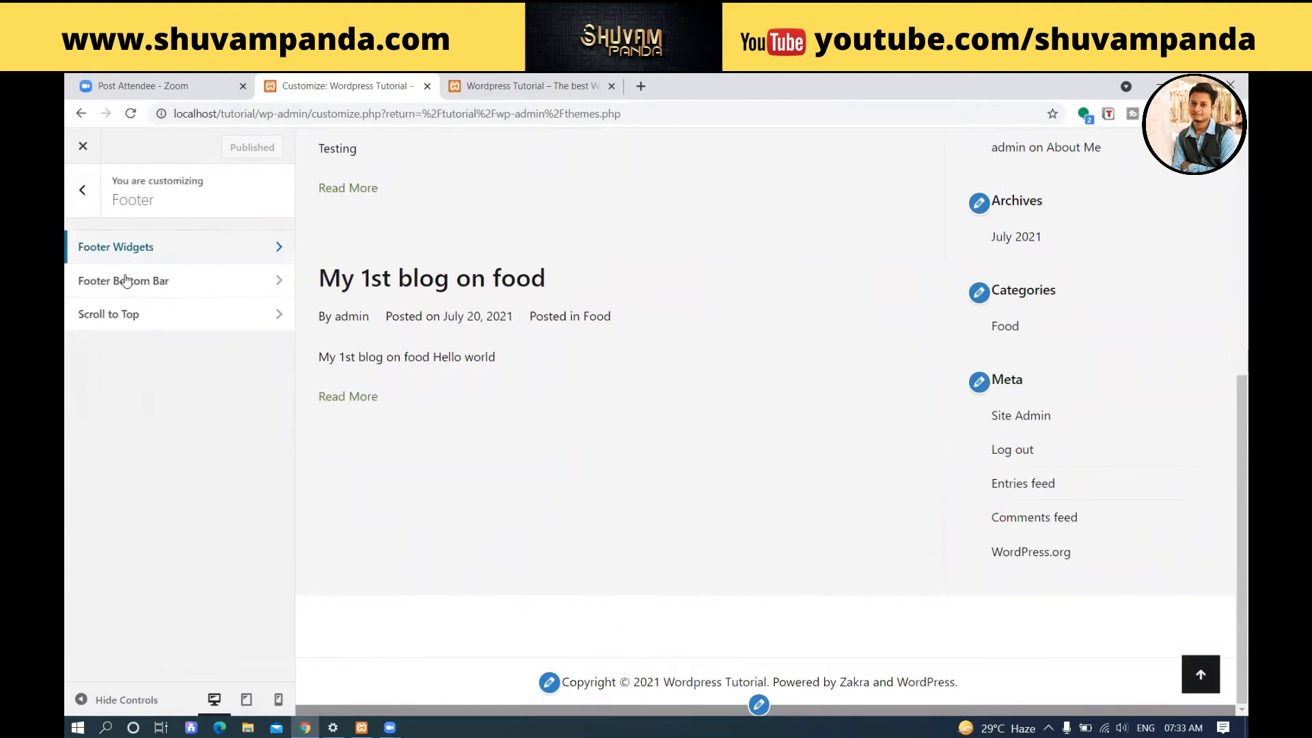
left_click(167, 294)
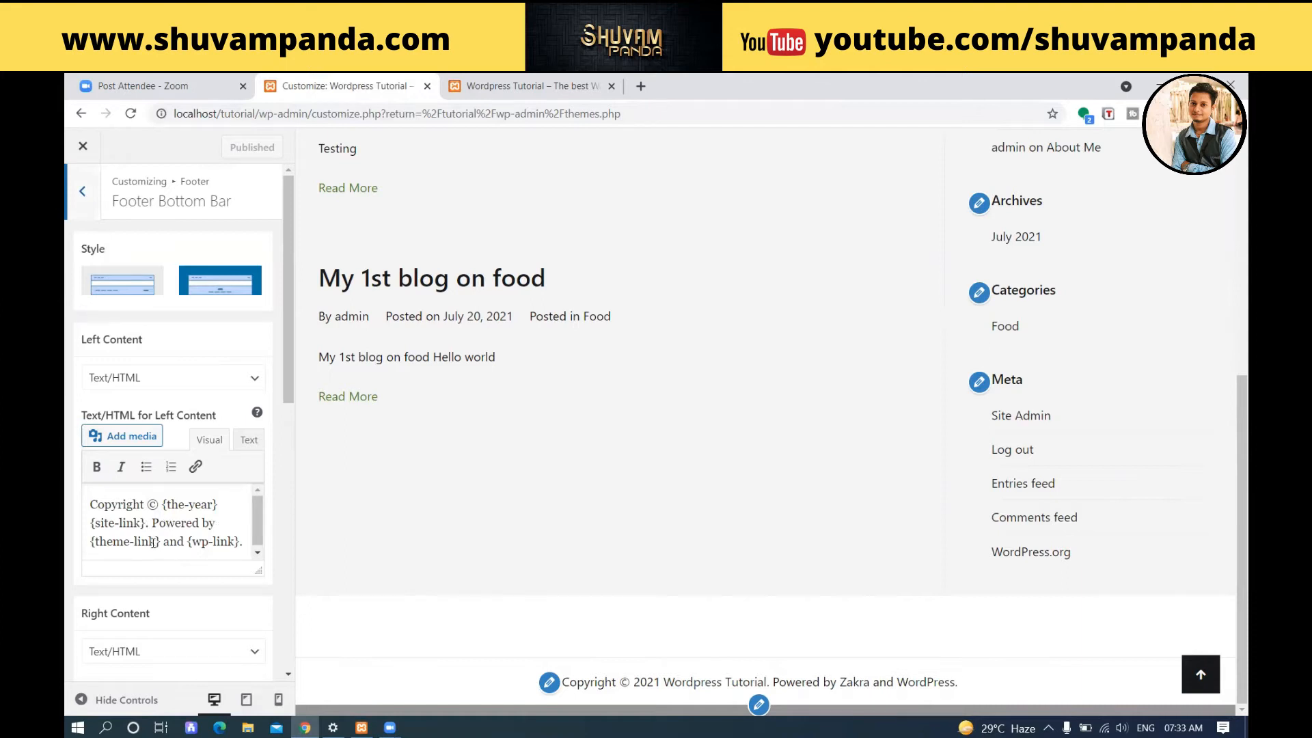
left_click_drag(220, 522, 241, 540)
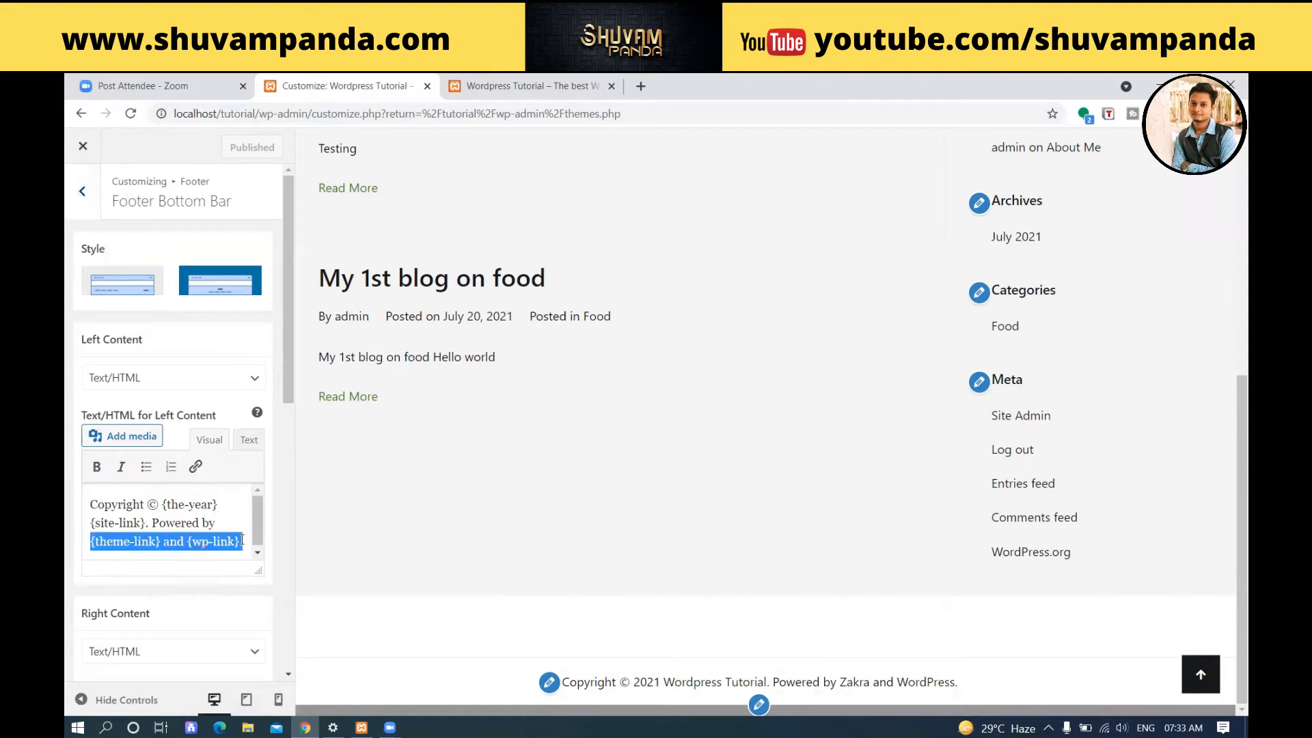
key("BackSpace")
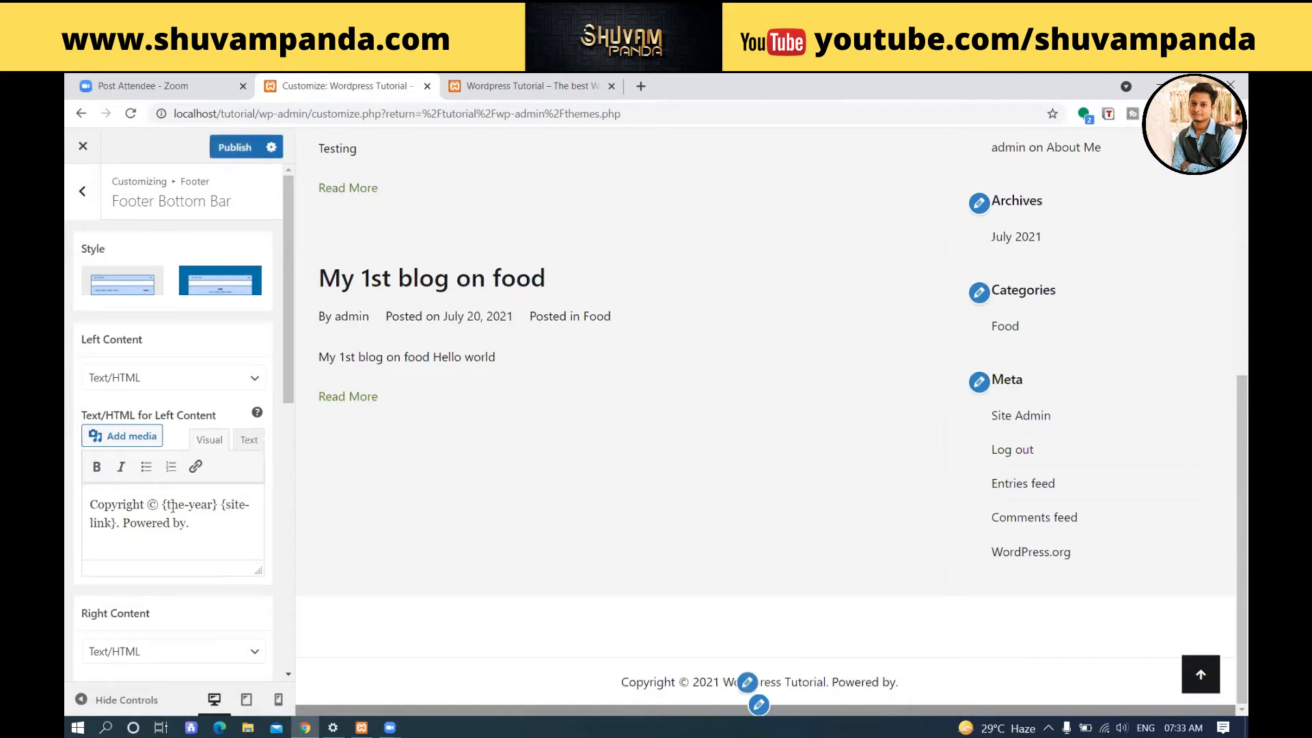
key("BackSpace")
type("Shuvam Panda.")
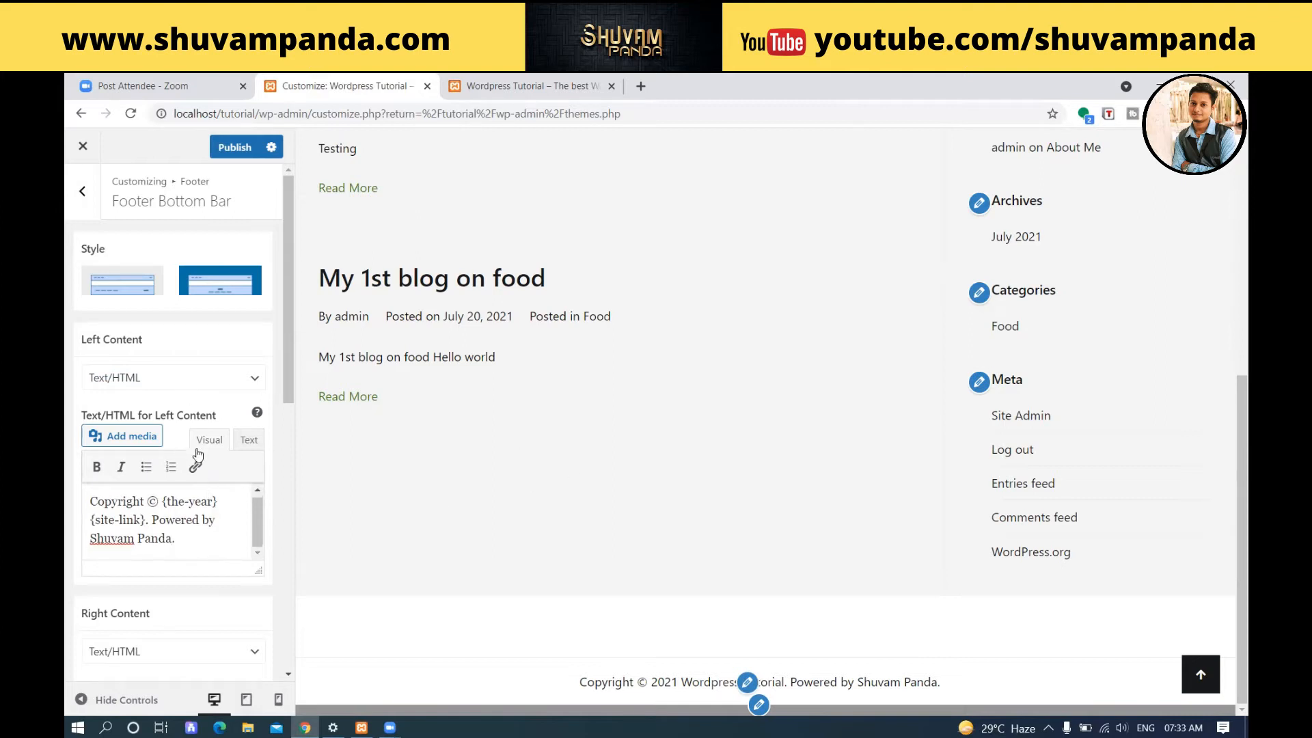
left_click(233, 150)
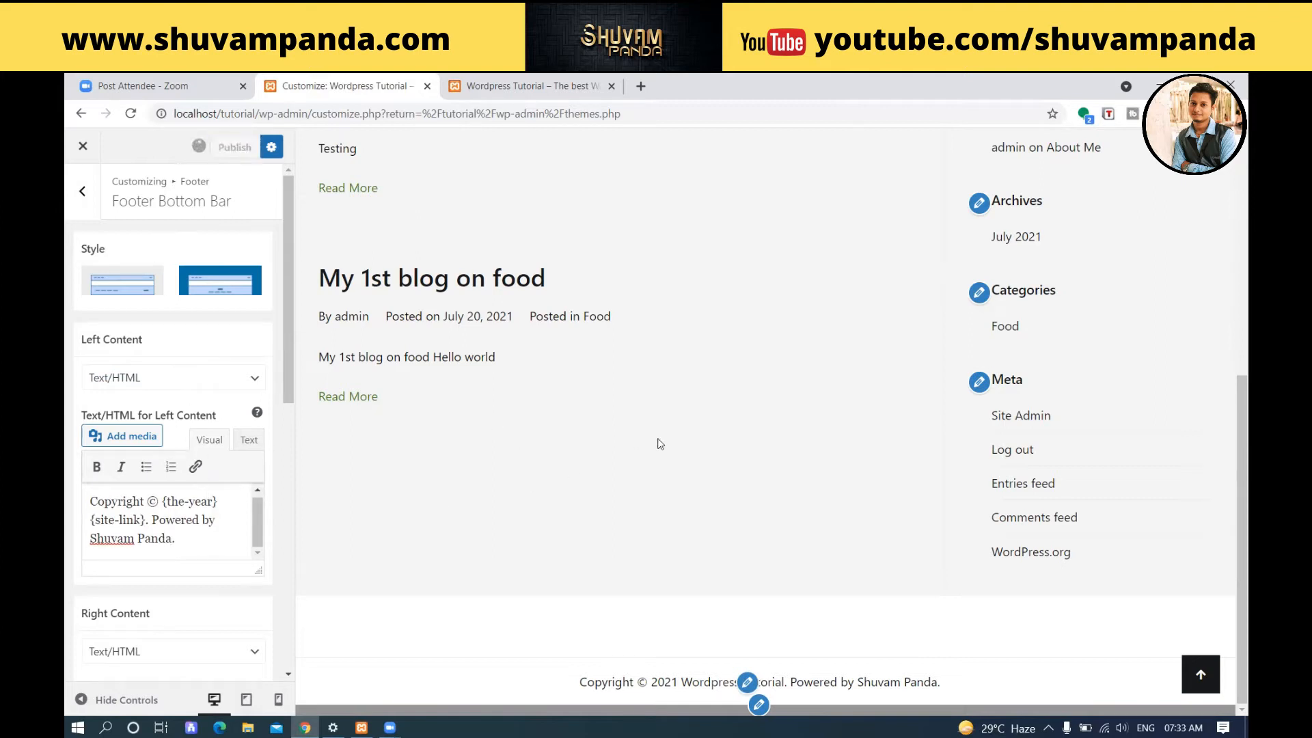
Set the normal background colour of the footer's Scroll to Top button to red, #dd3333.
left_click(82, 192)
left_click(143, 316)
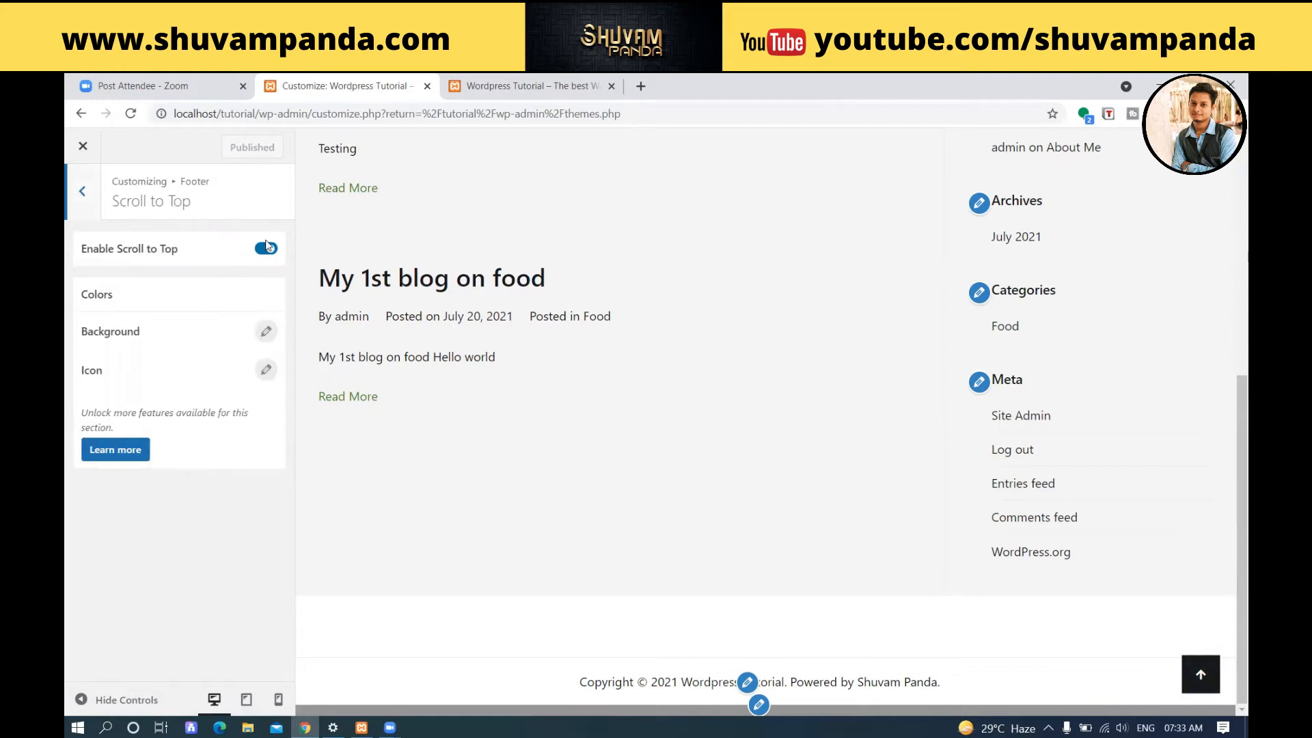
left_click(264, 332)
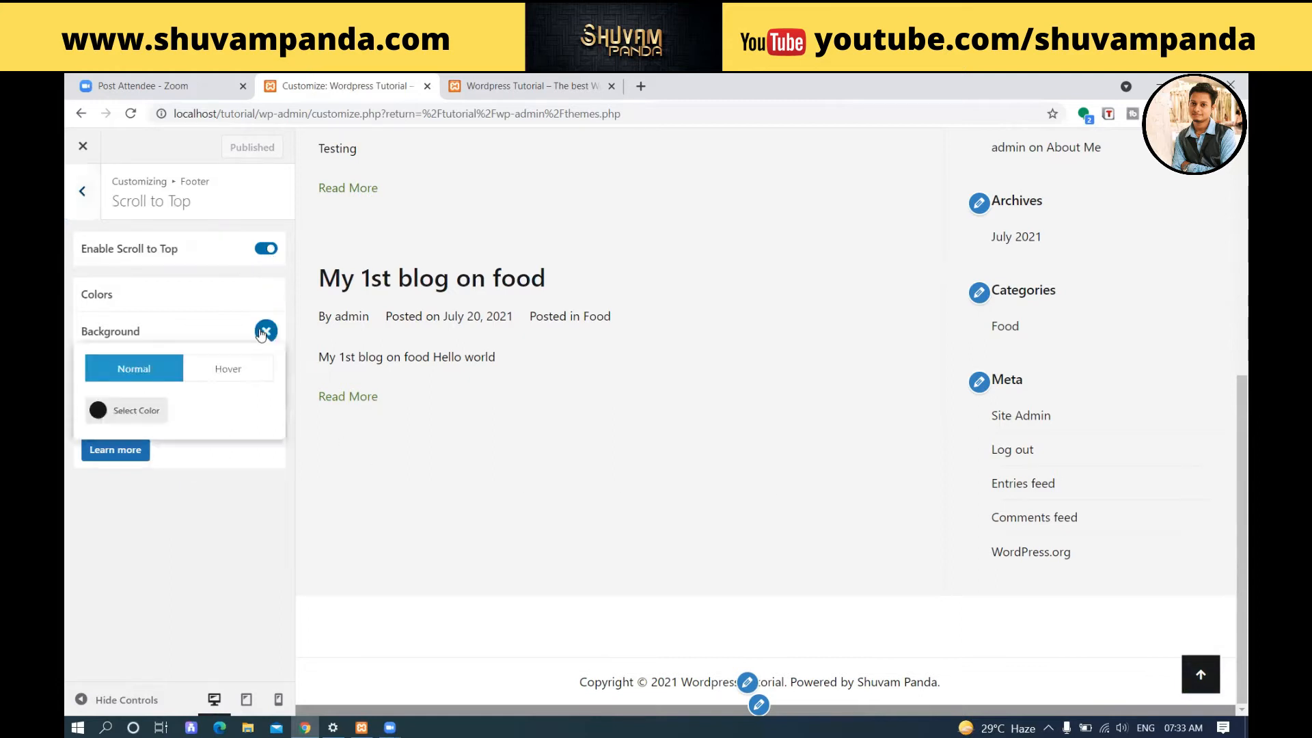
left_click(95, 412)
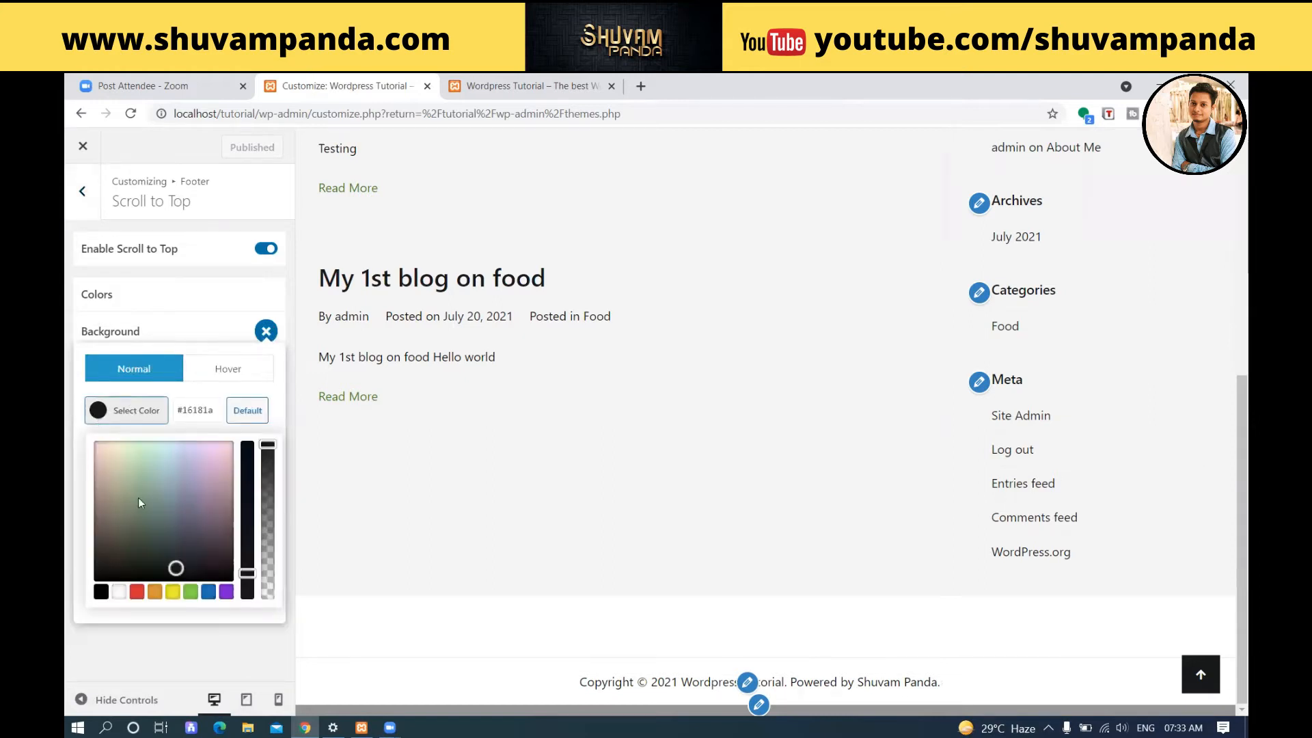
left_click(136, 592)
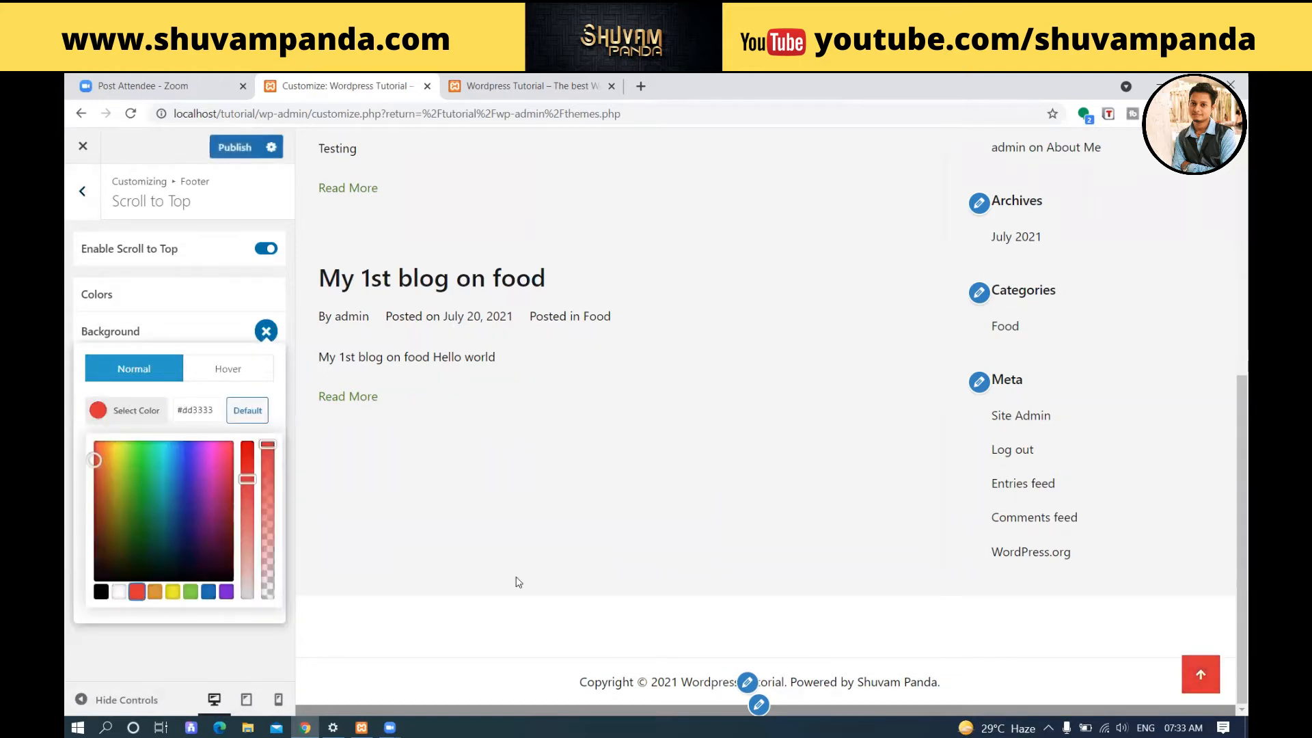
Set the Scroll to Top button's hover background to green #3bcc24, publish, and return to the main customizer sections.
left_click(258, 384)
left_click(228, 369)
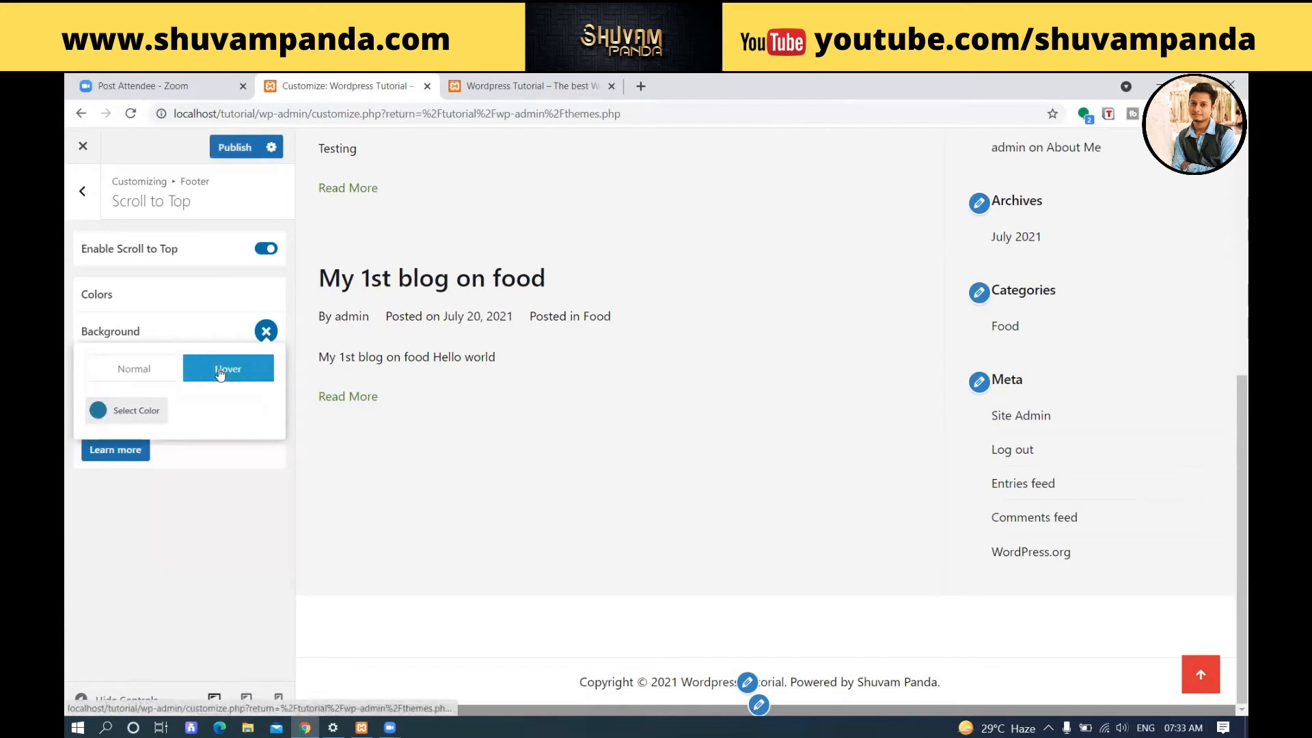
left_click(111, 418)
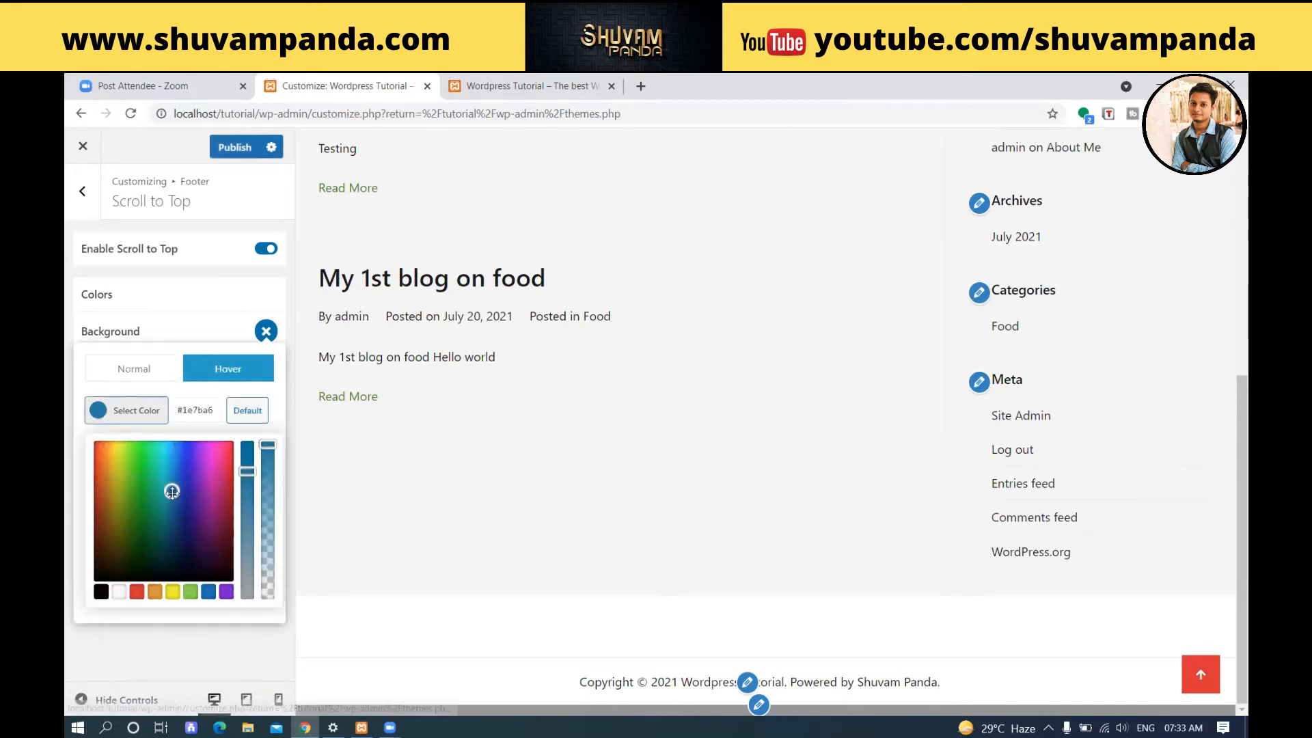
left_click(137, 470)
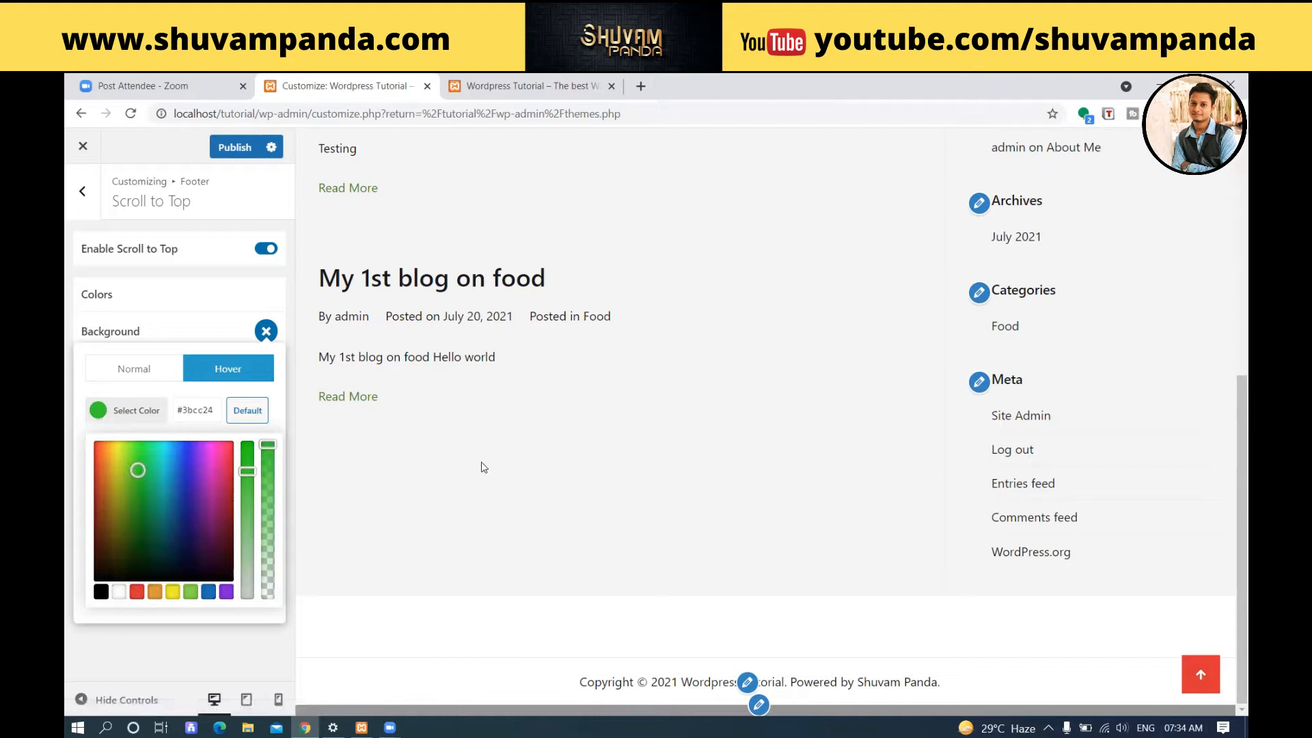
left_click(205, 336)
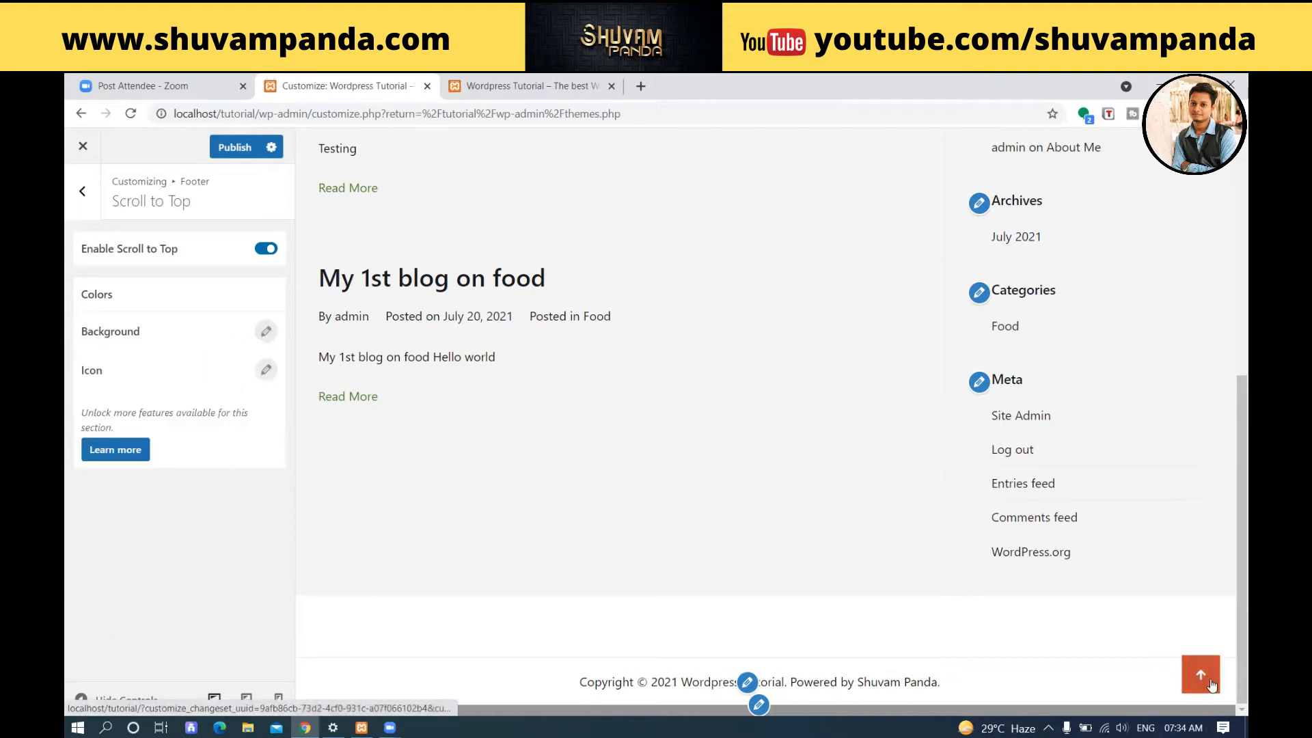
left_click(234, 147)
left_click(82, 193)
left_click(84, 193)
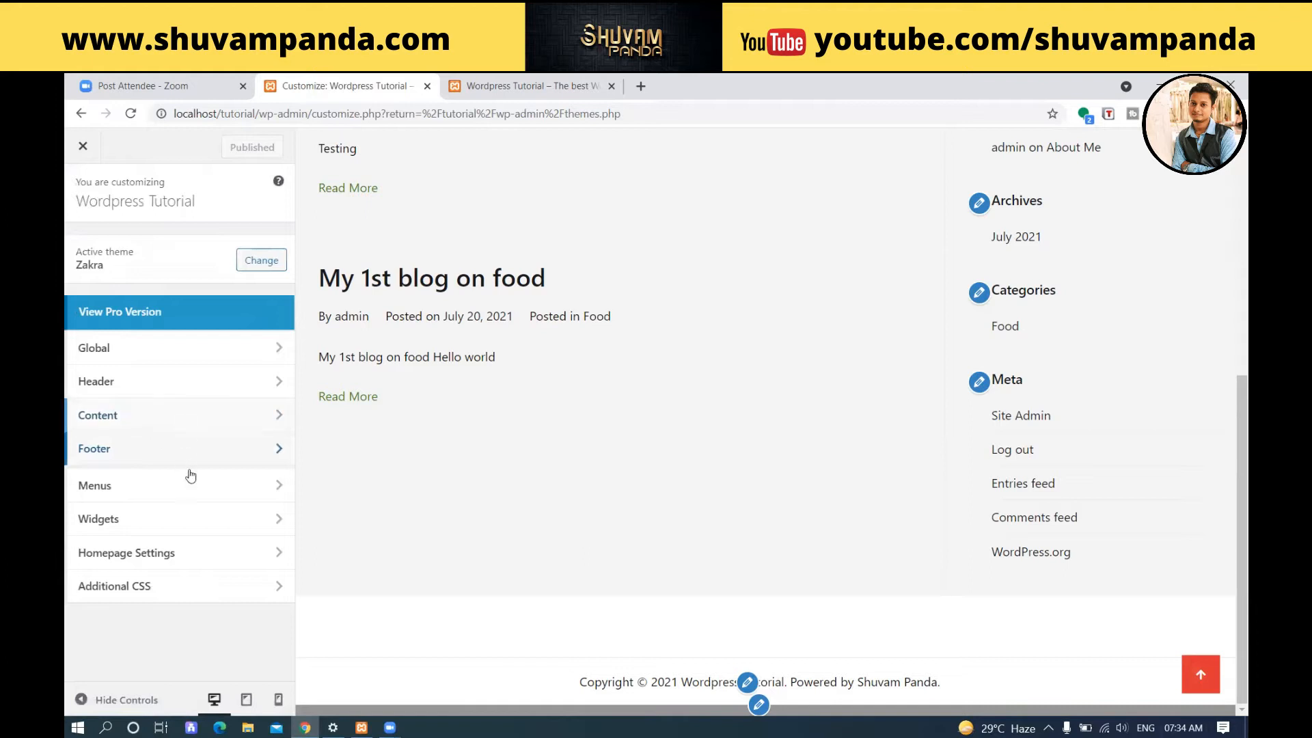
Look over the Additional CSS section and its code editor, returning to the main customizer sections.
left_click(208, 587)
scroll(166, 396, "down", 2)
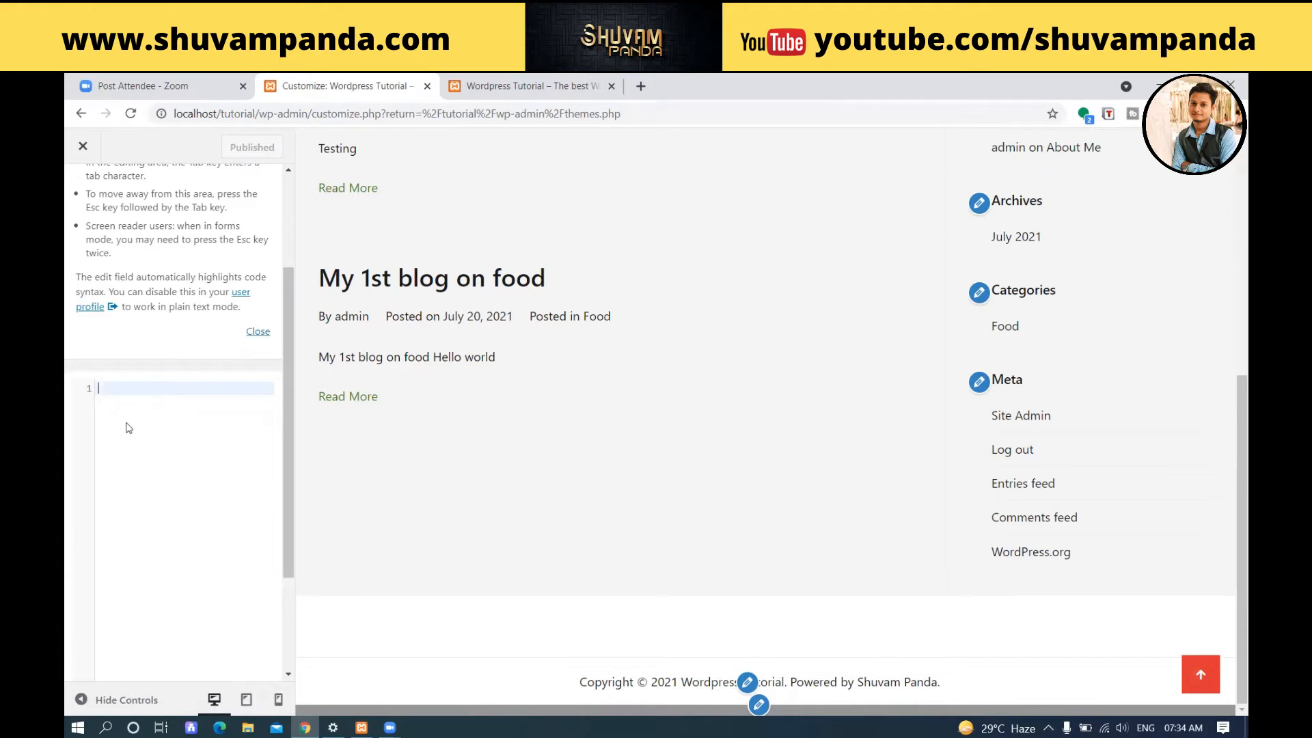
scroll(162, 431, "up", 2)
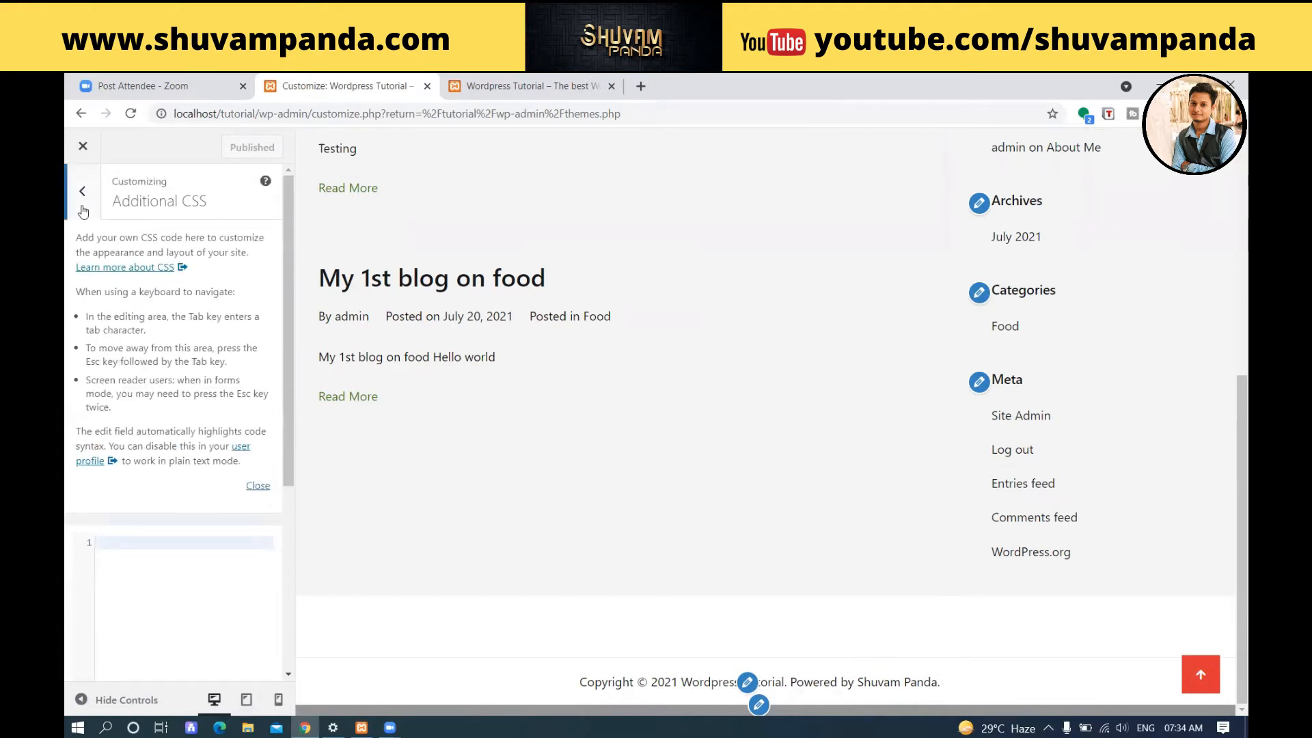
left_click(82, 198)
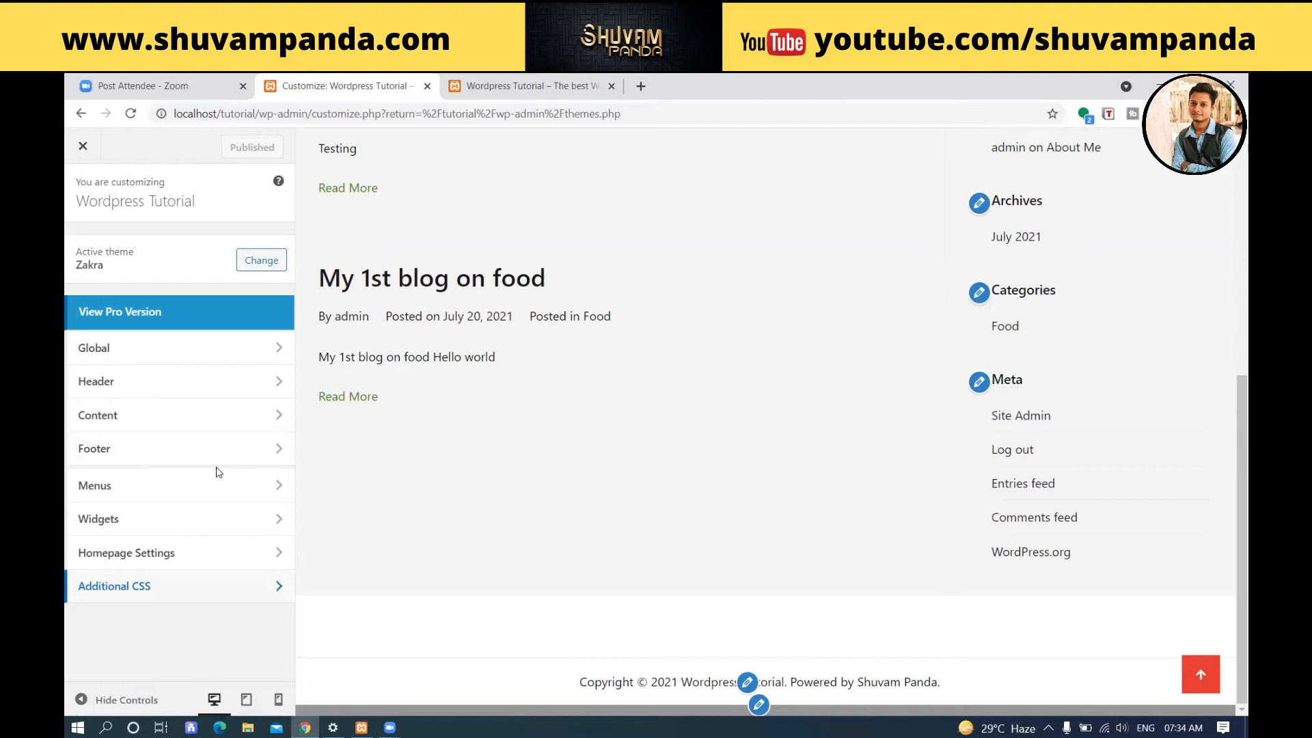
Leave the customizer and update the active Zakra theme from the Themes page.
left_click(83, 145)
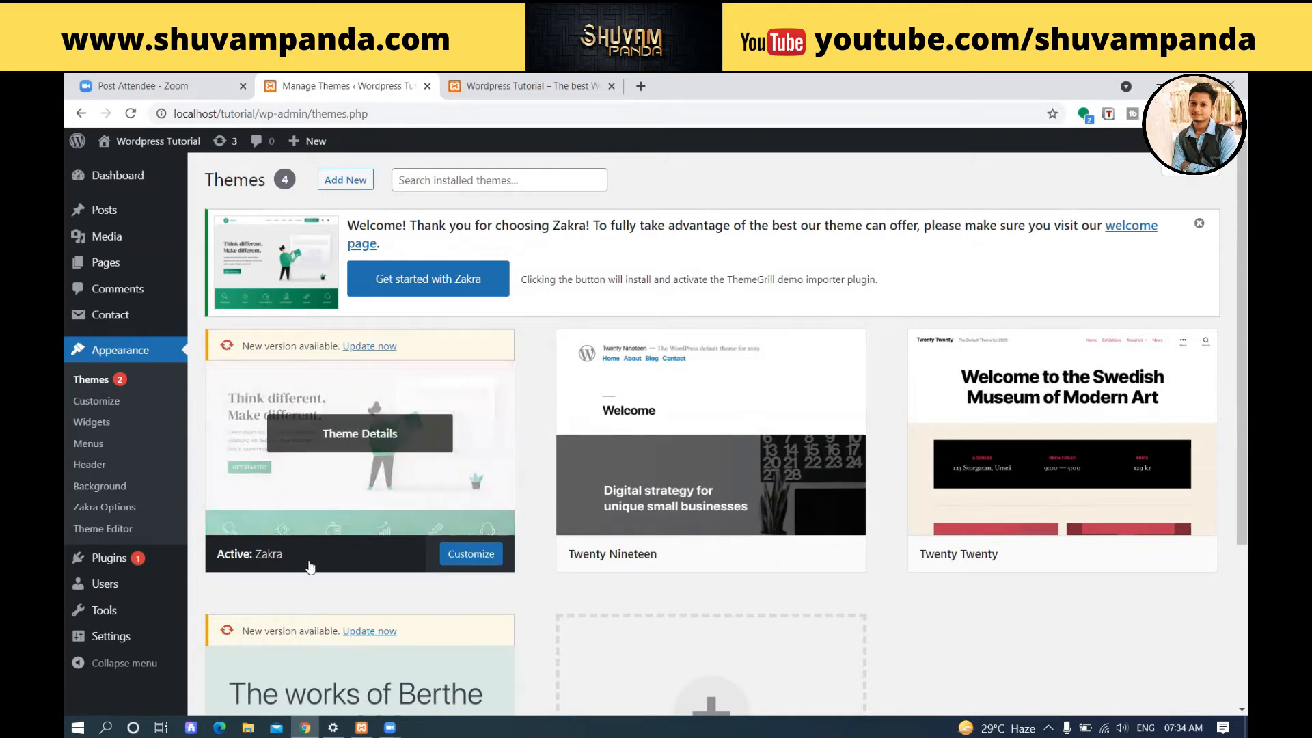
left_click(369, 346)
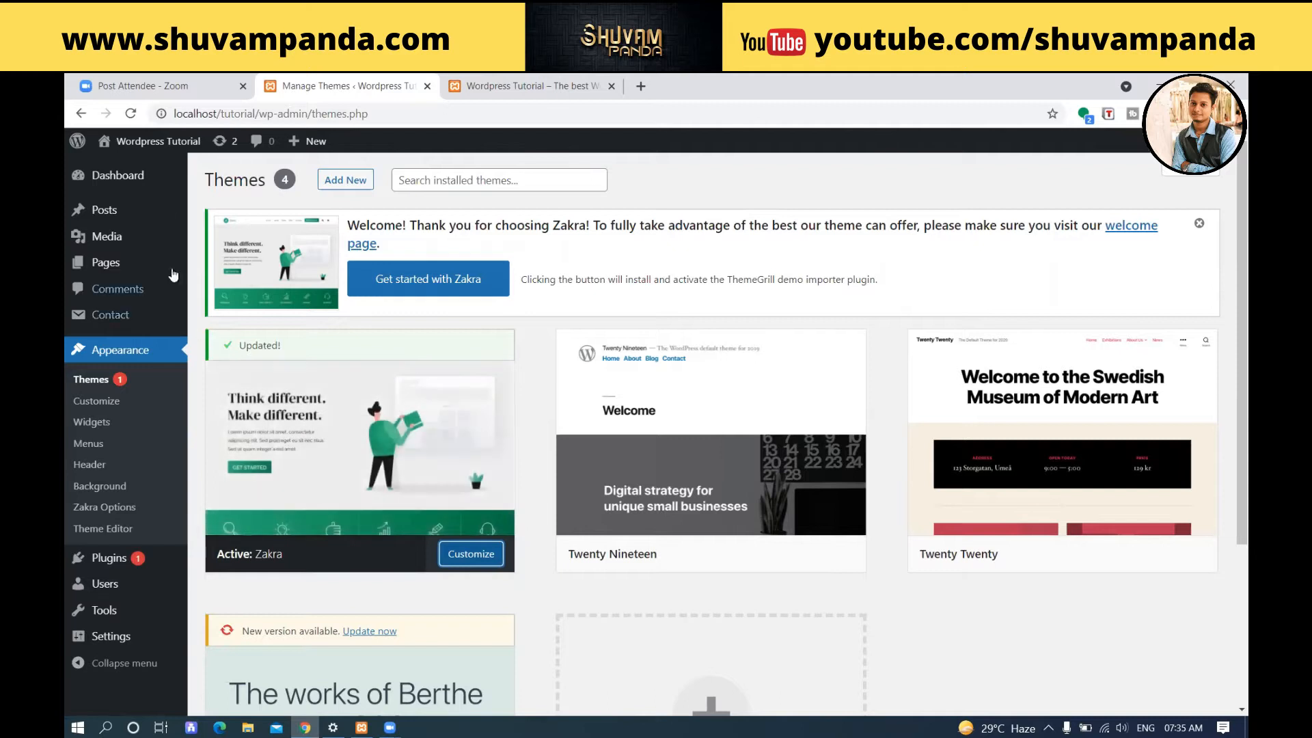
Update the Classic Editor plugin from the WordPress Updates page.
mouse_move(140, 185)
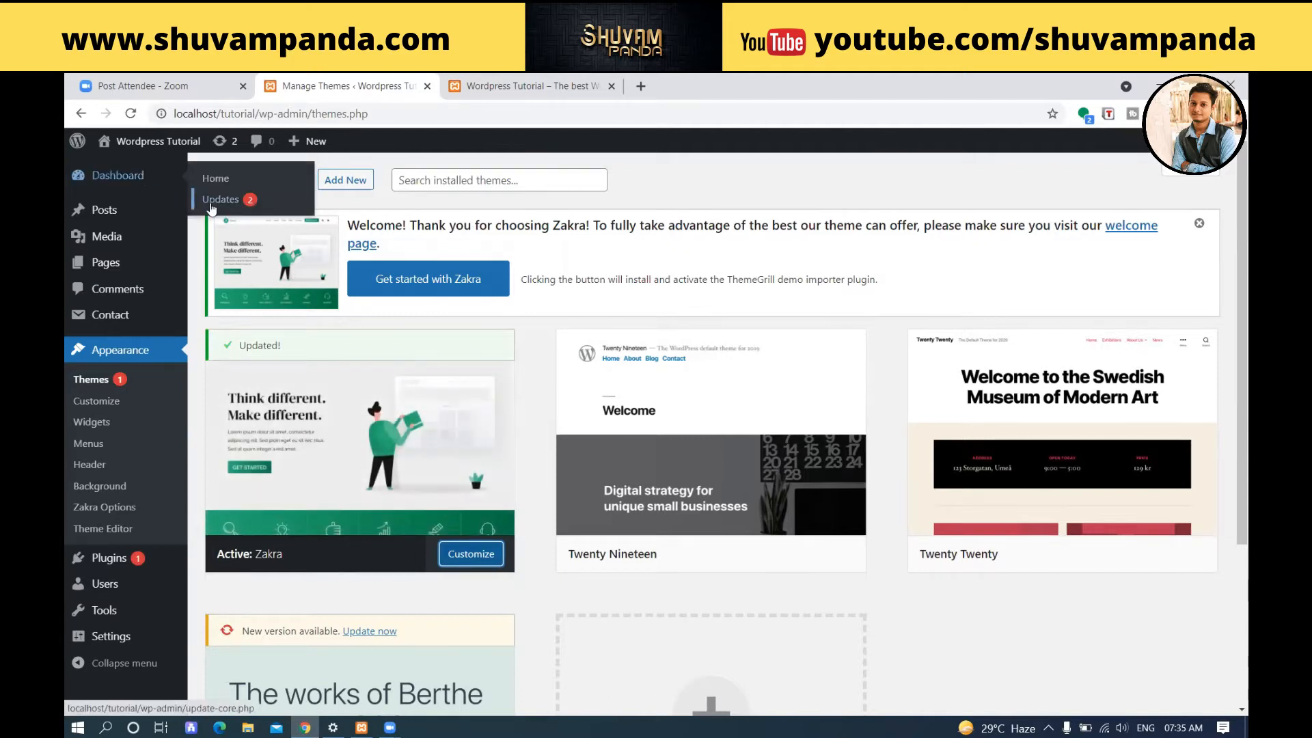
left_click(239, 202)
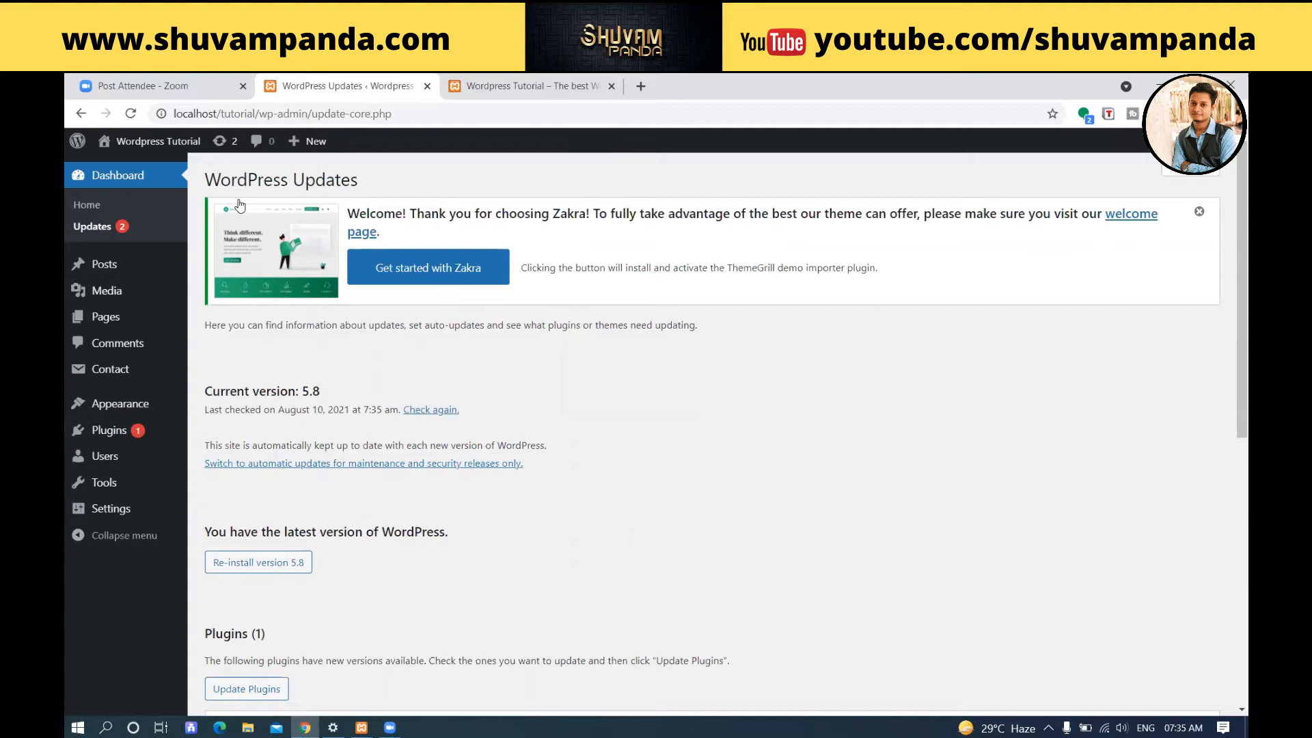
scroll(279, 408, "down", 1)
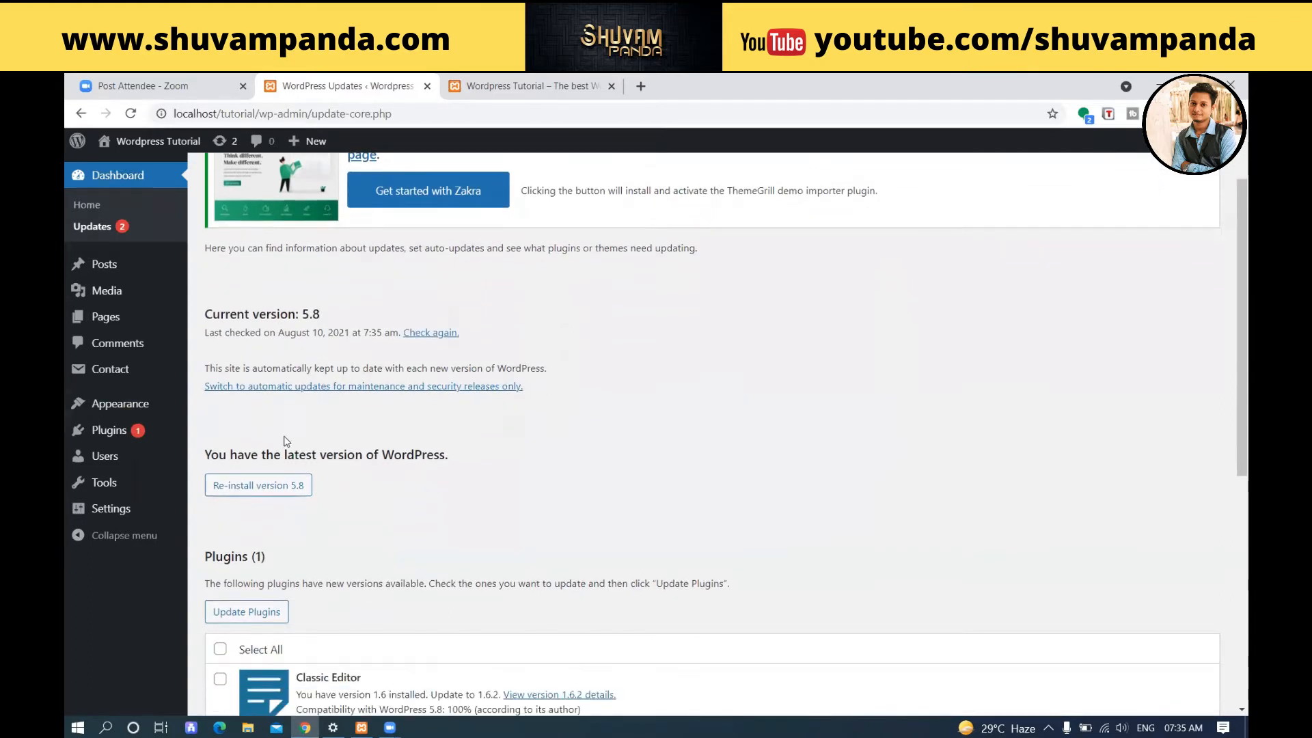
left_click_drag(211, 455, 465, 471)
scroll(467, 472, "down", 4)
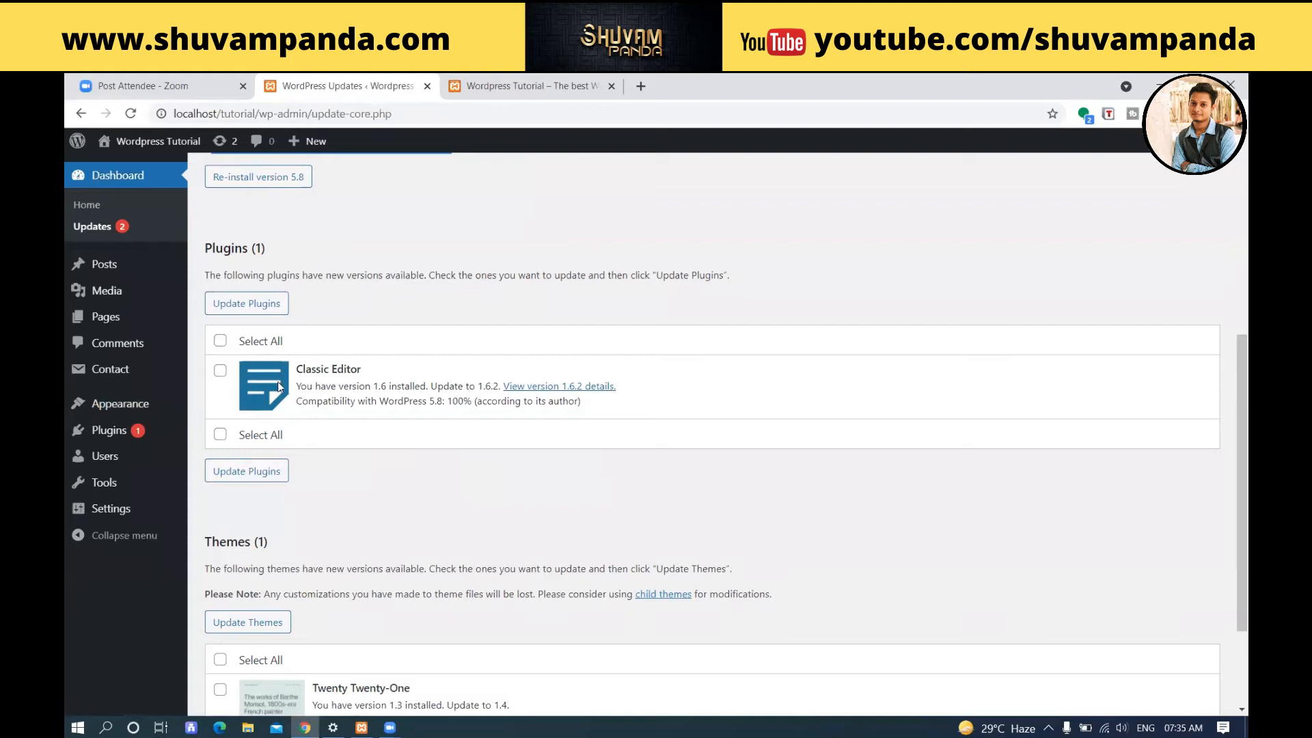
left_click(220, 340)
left_click(246, 305)
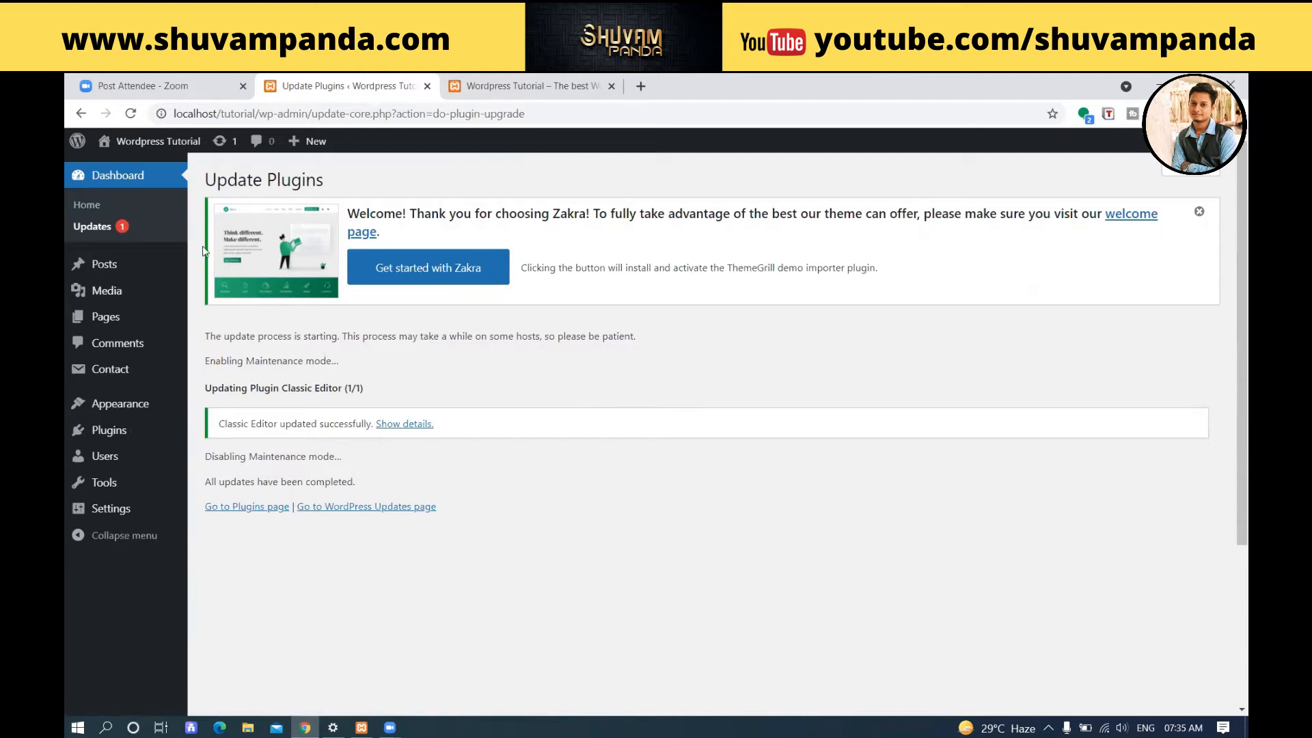
Return to the WordPress Updates page and update the Twenty Twenty-One theme.
left_click(106, 229)
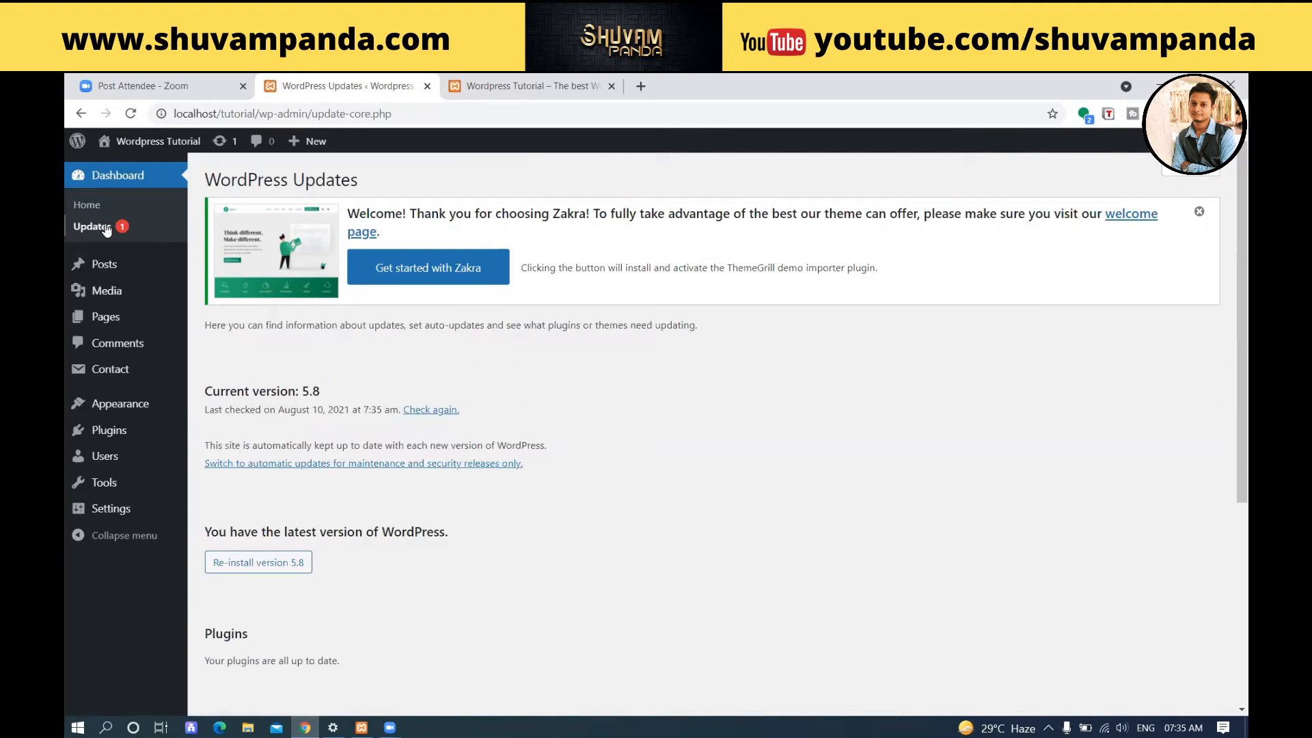
scroll(263, 206, "down", 3)
scroll(231, 220, "up", 3)
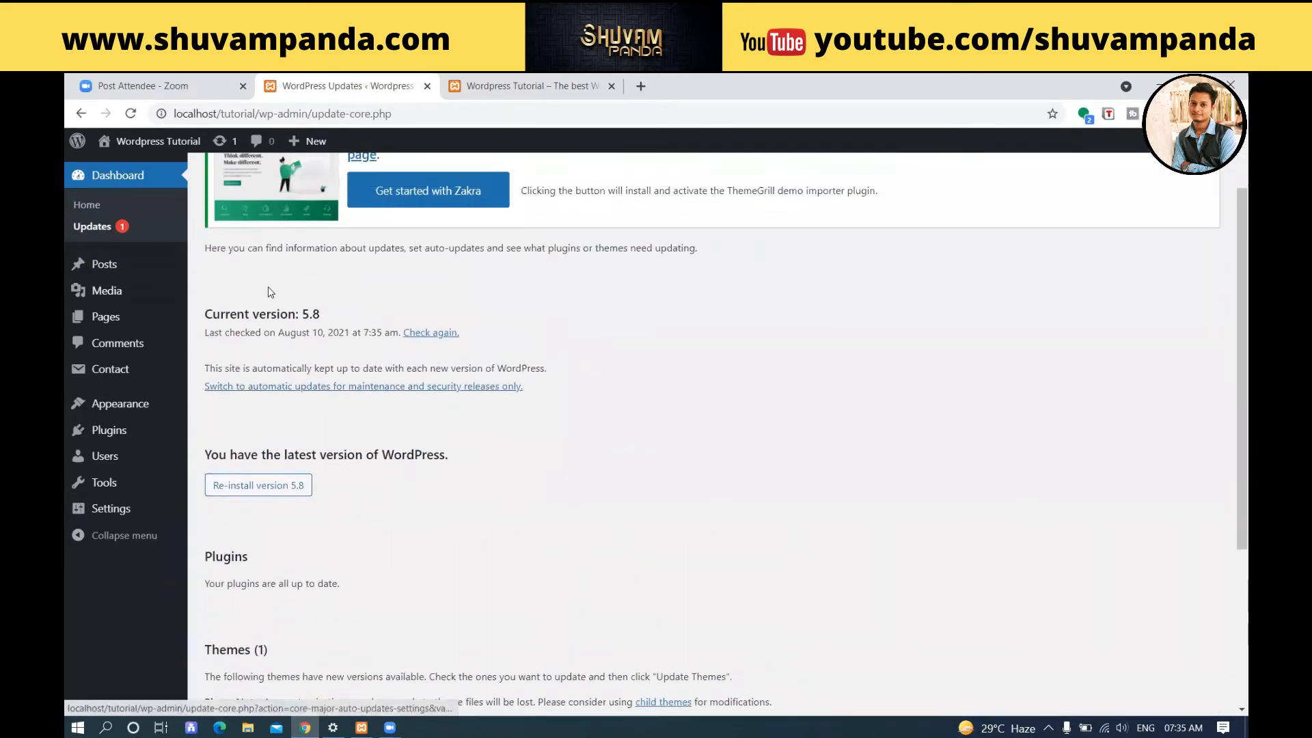
scroll(286, 427, "down", 3)
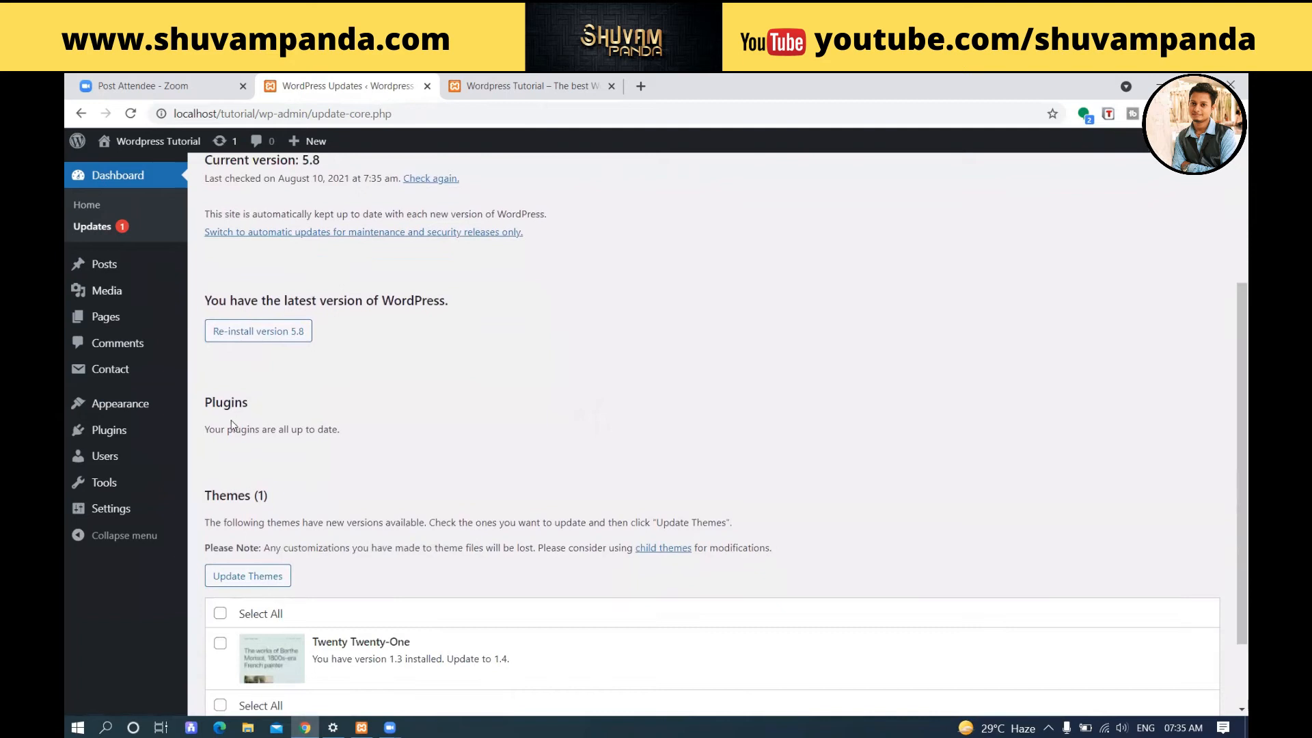
scroll(430, 383, "down", 2)
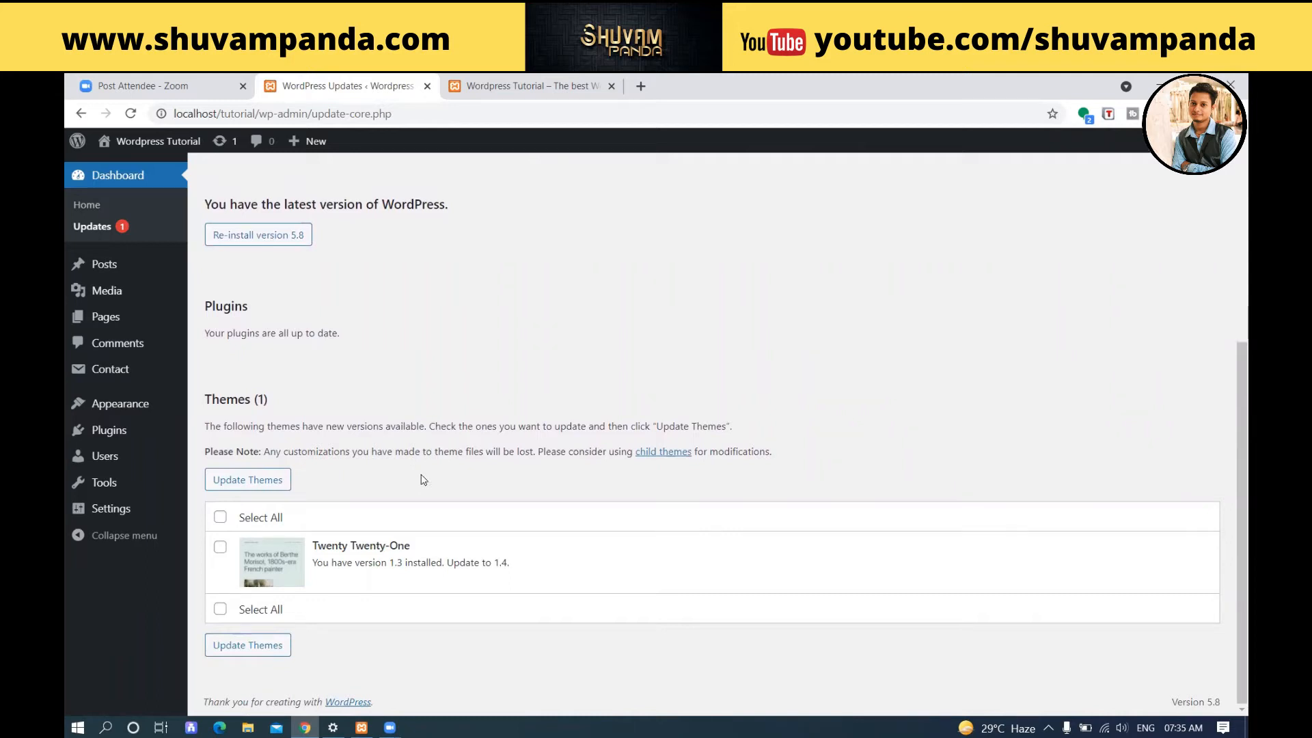
left_click(221, 517)
left_click(236, 482)
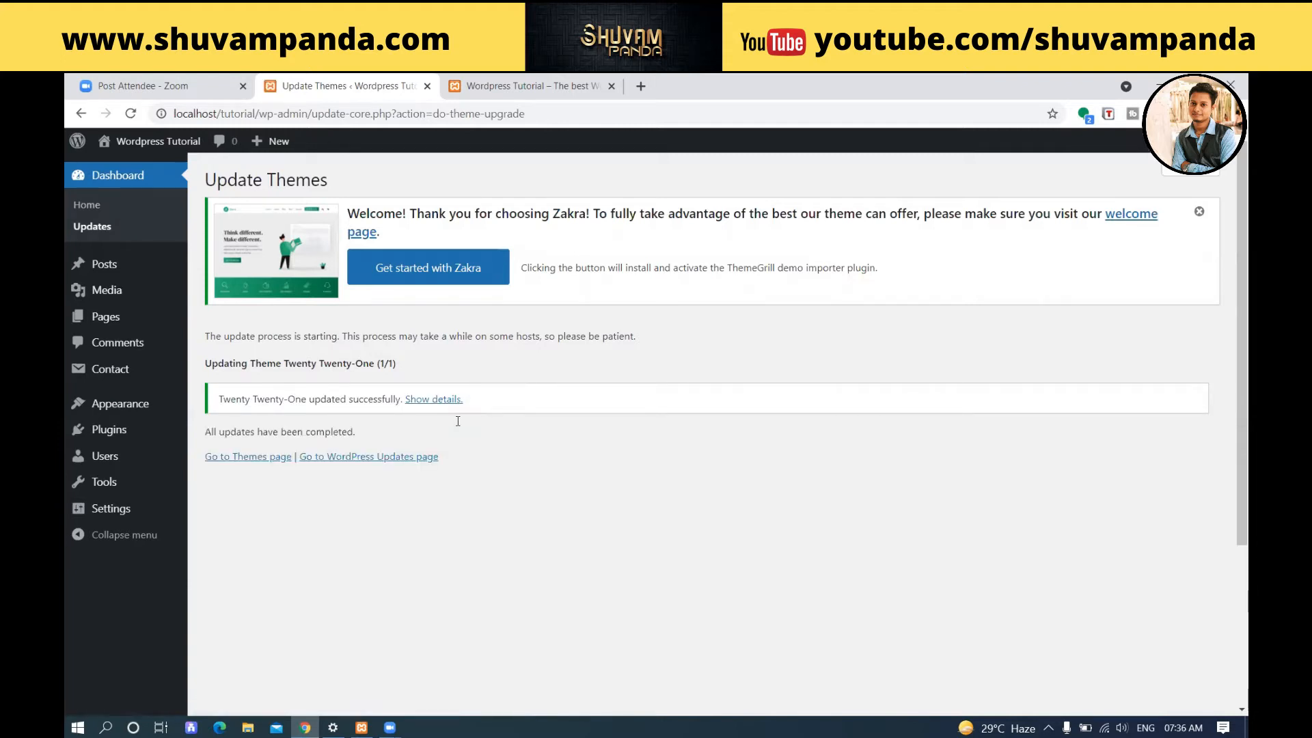
Review the WordPress version, plugin and theme update status on the WordPress Updates page.
left_click(81, 231)
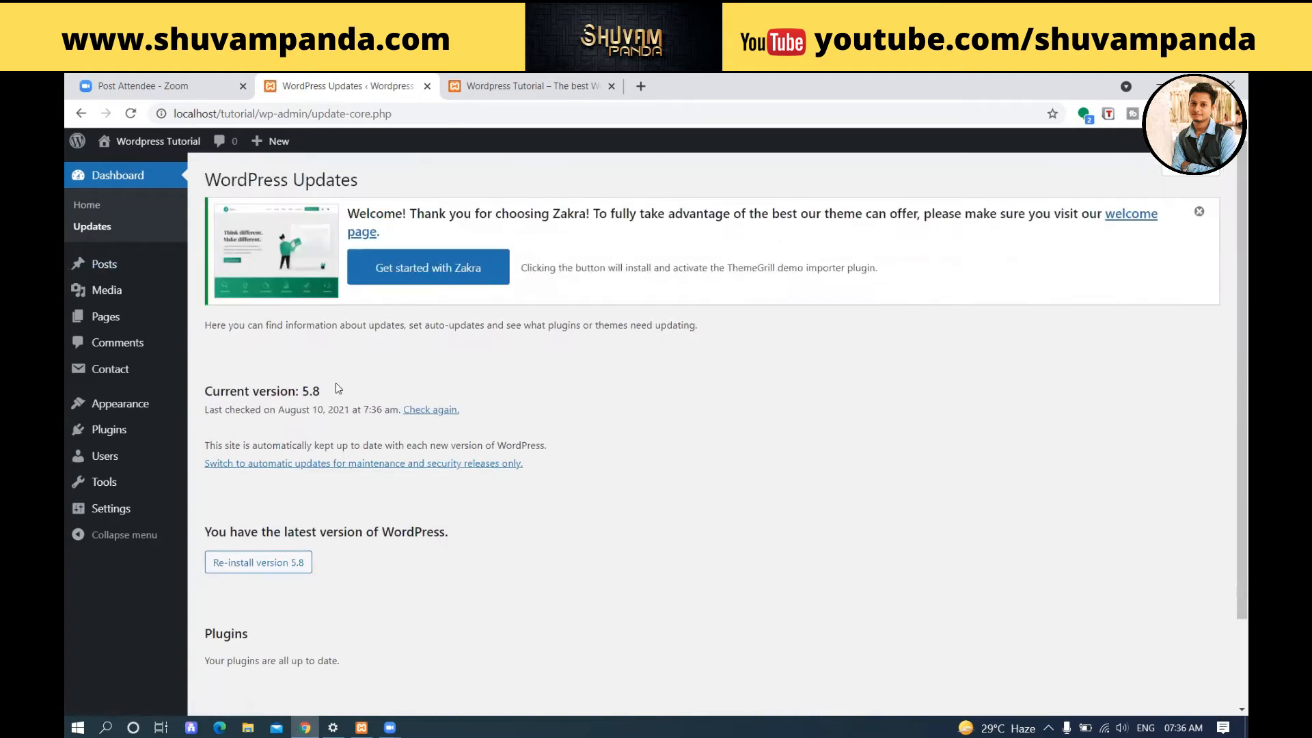
left_click_drag(215, 390, 317, 391)
scroll(317, 391, "down", 2)
left_click_drag(265, 427, 507, 438)
left_click_drag(241, 537, 369, 561)
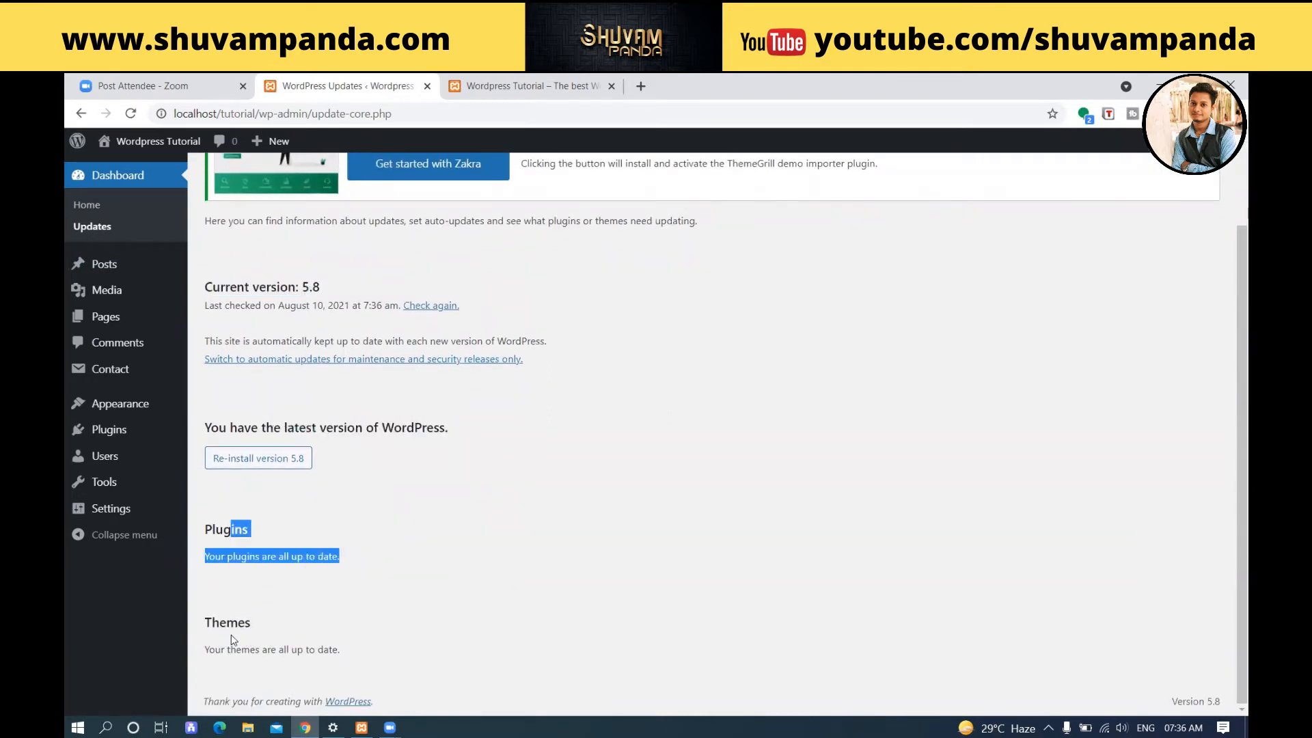
left_click_drag(230, 648, 407, 662)
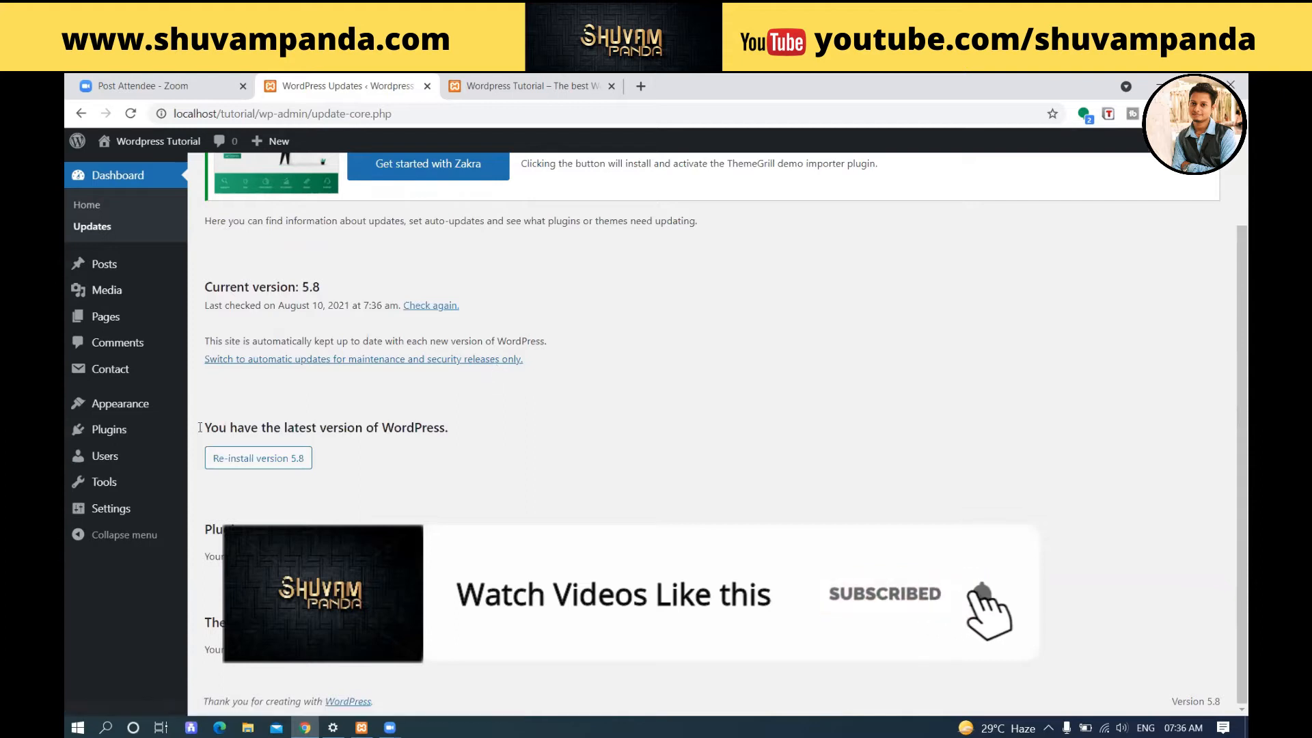
Open the Widgets page of the site's appearance settings.
mouse_move(112, 409)
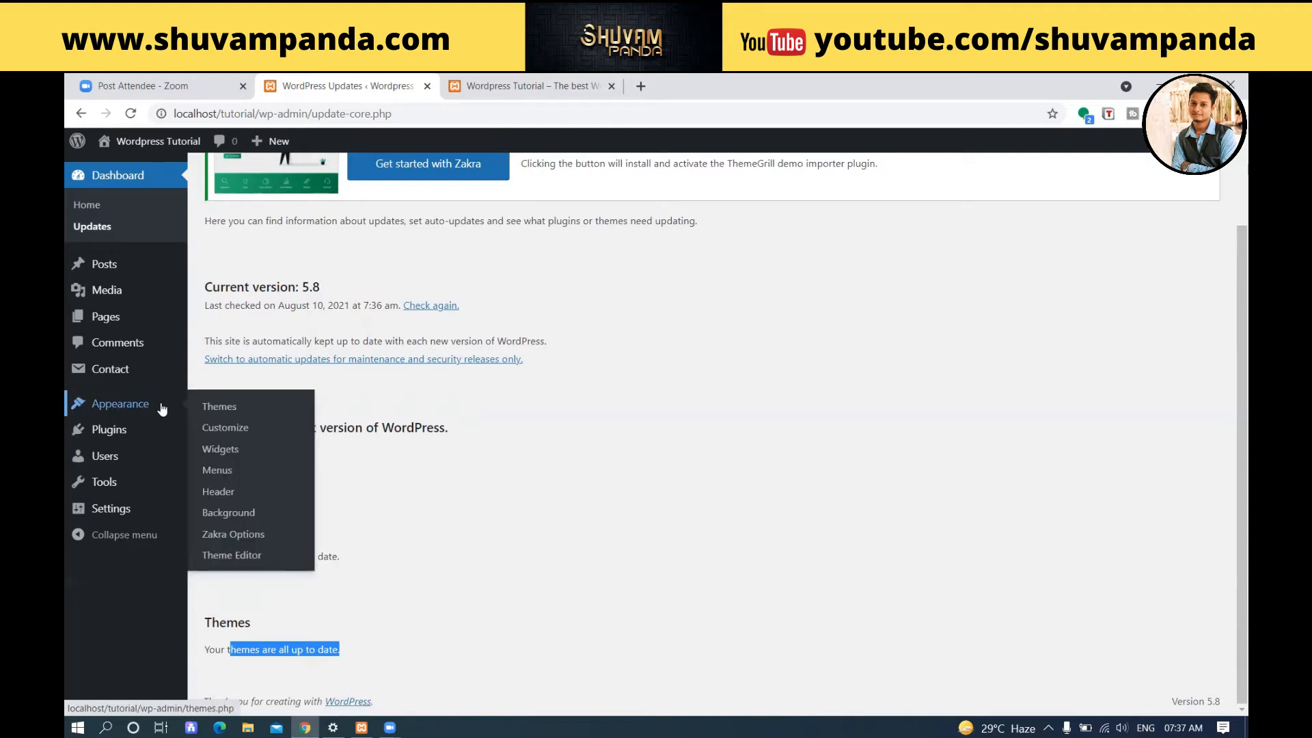
left_click(222, 450)
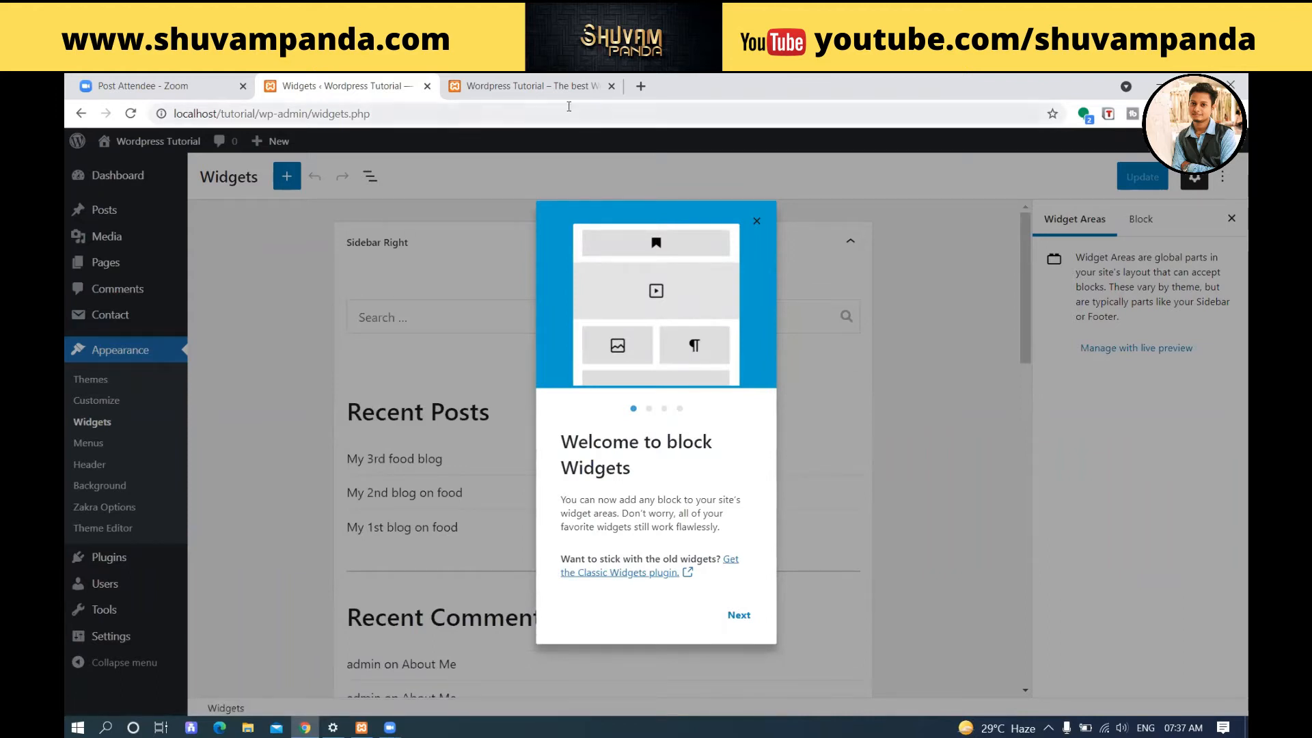
Reload the site's front page and open the "My 3rd food blog" post to examine its title and post details.
left_click(547, 86)
left_click(130, 115)
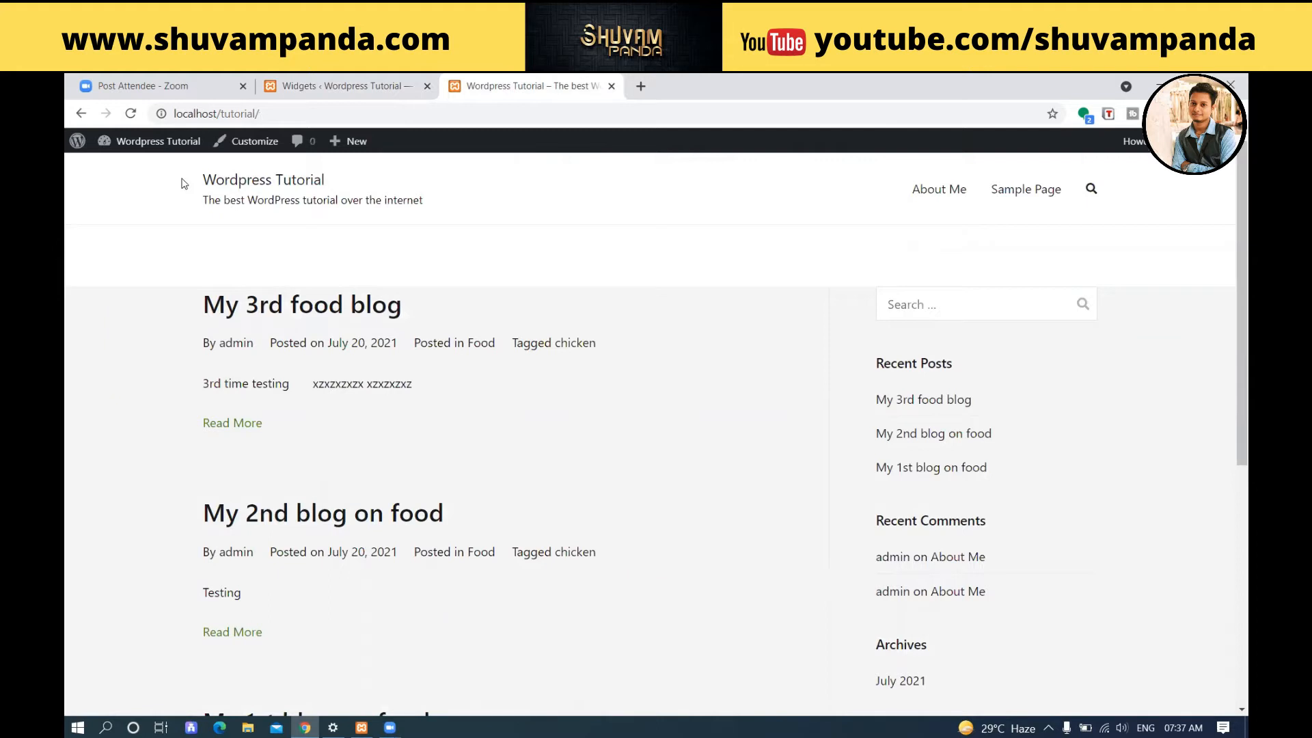
left_click(266, 305)
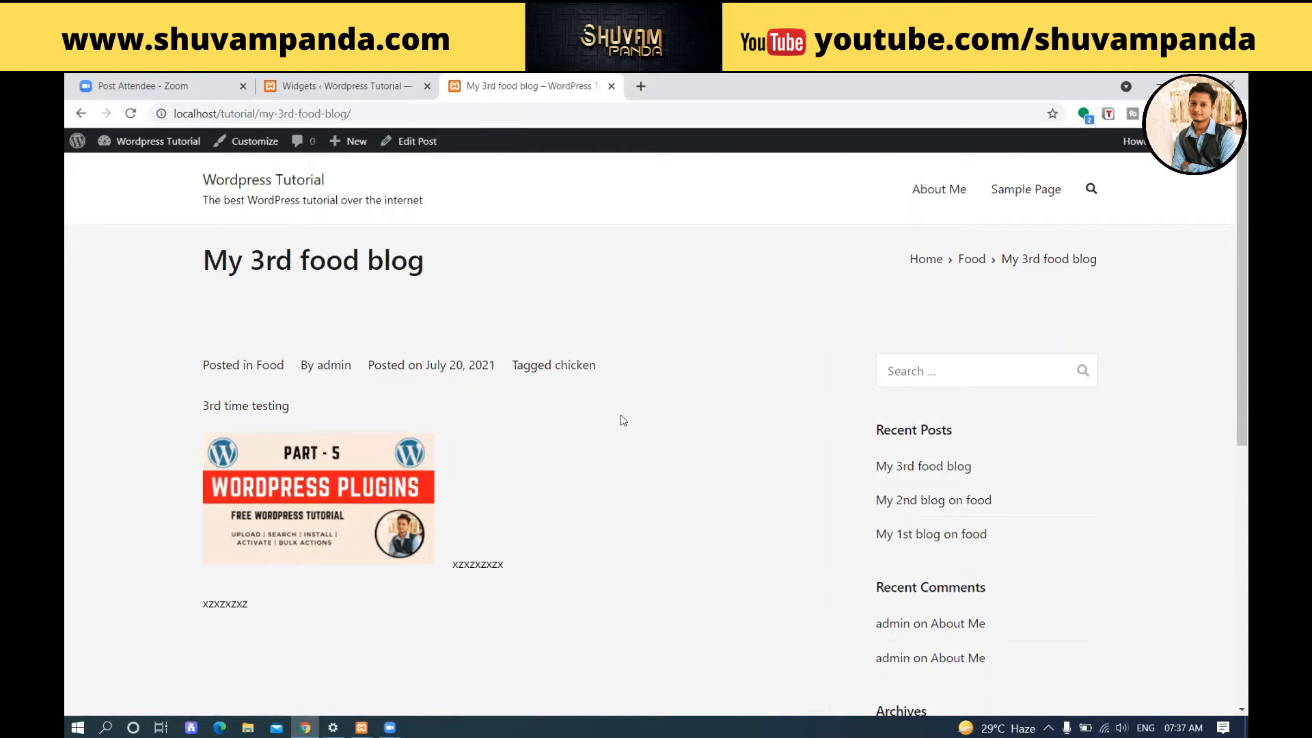
left_click_drag(204, 265, 444, 267)
left_click_drag(183, 370, 666, 352)
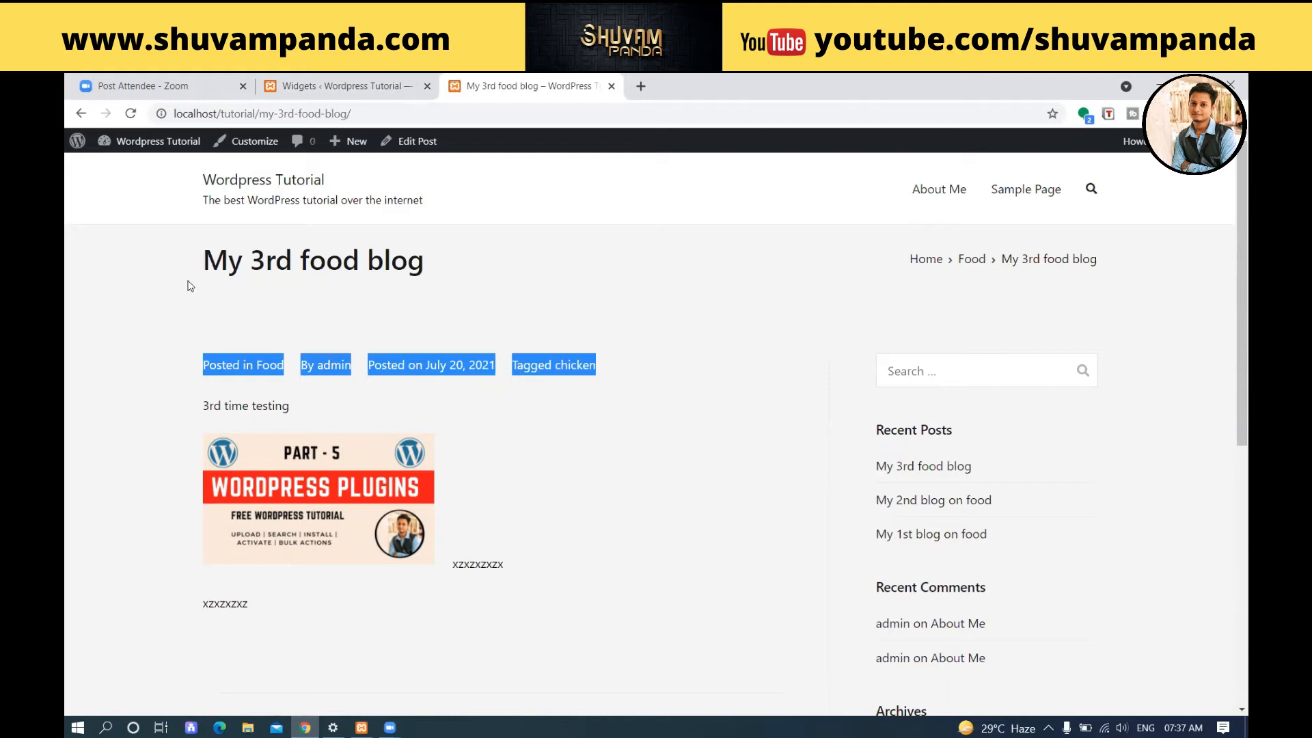
scroll(192, 280, "down", 2)
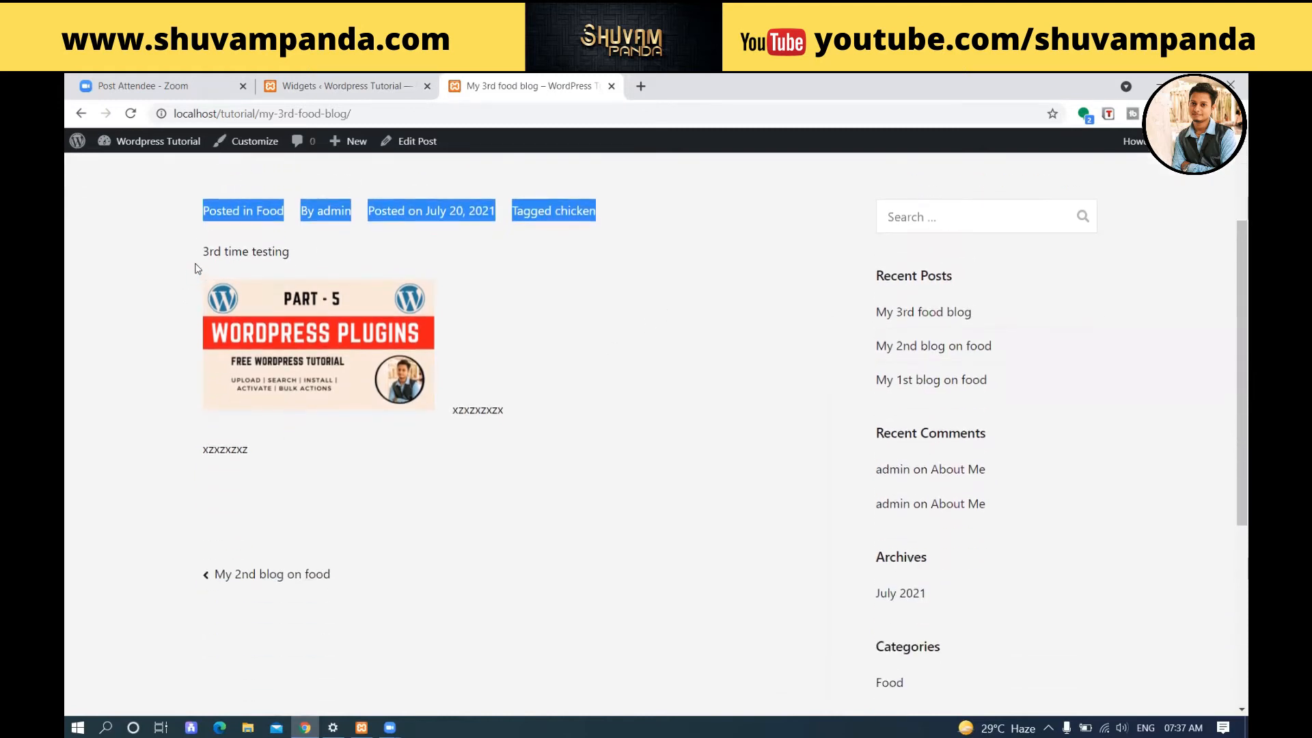
Go through the previous-post links to "My 1st blog on food" and return through the next-post links to "My 3rd food blog".
left_click(265, 578)
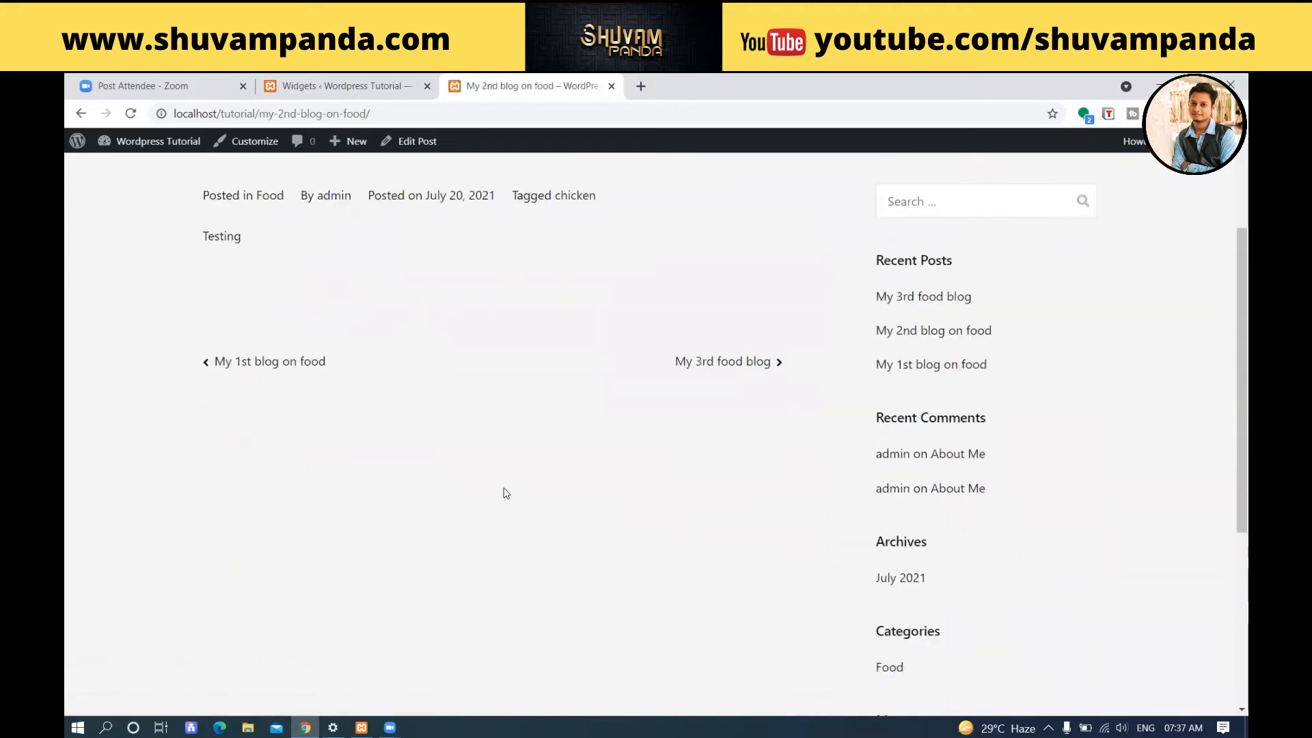
scroll(504, 492, "up", 2)
left_click(295, 454)
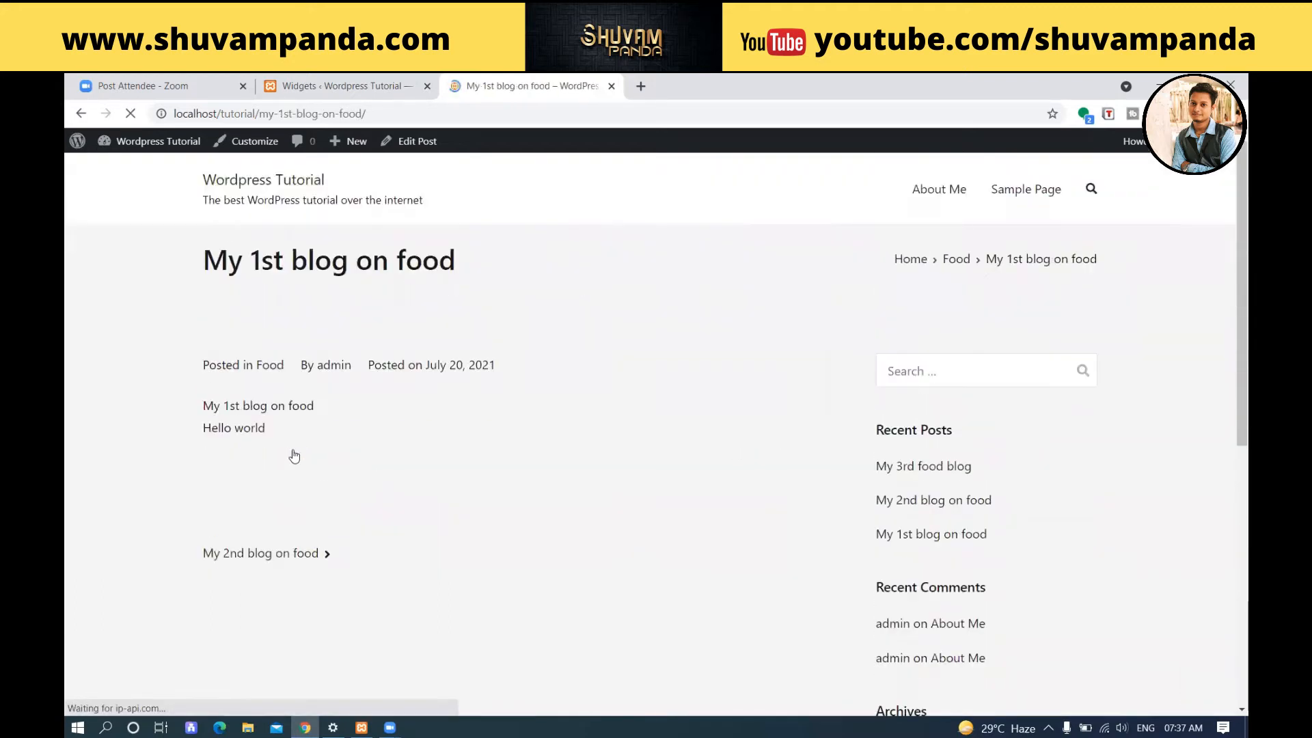
scroll(294, 454, "down", 5)
scroll(294, 454, "up", 5)
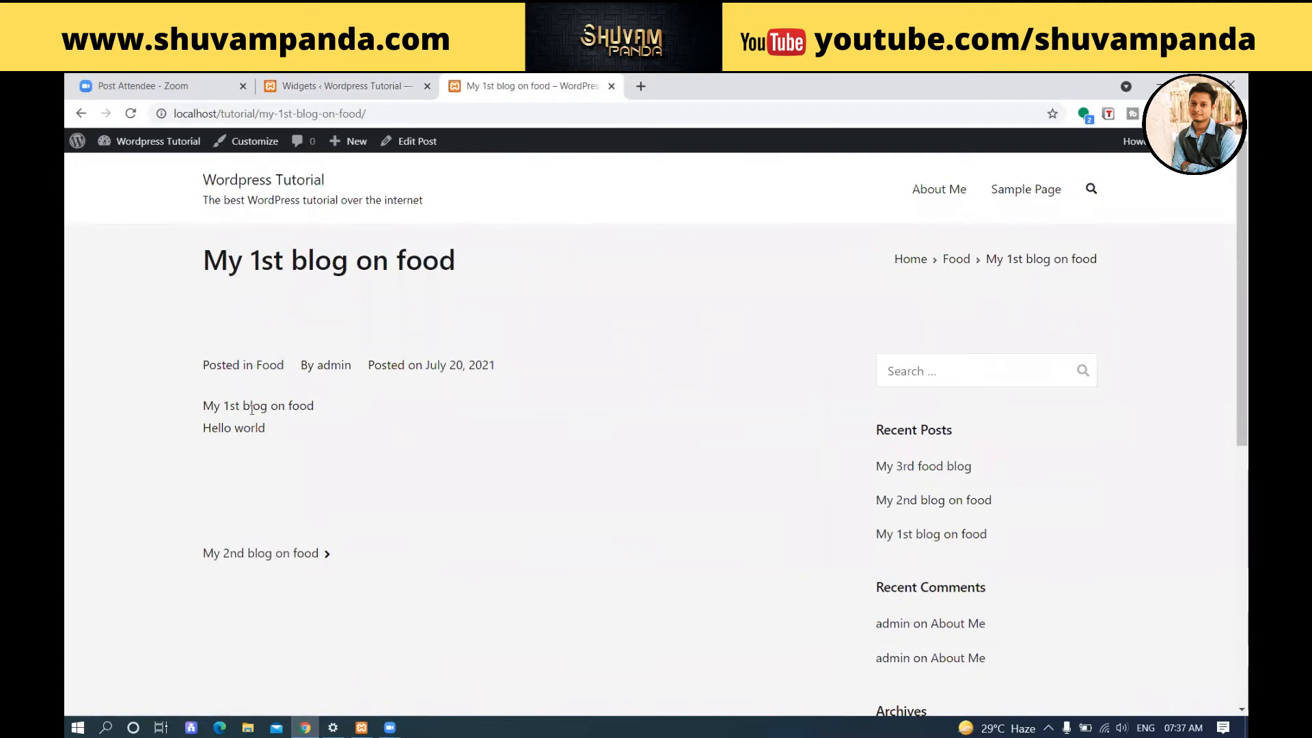
left_click(264, 555)
left_click(270, 537)
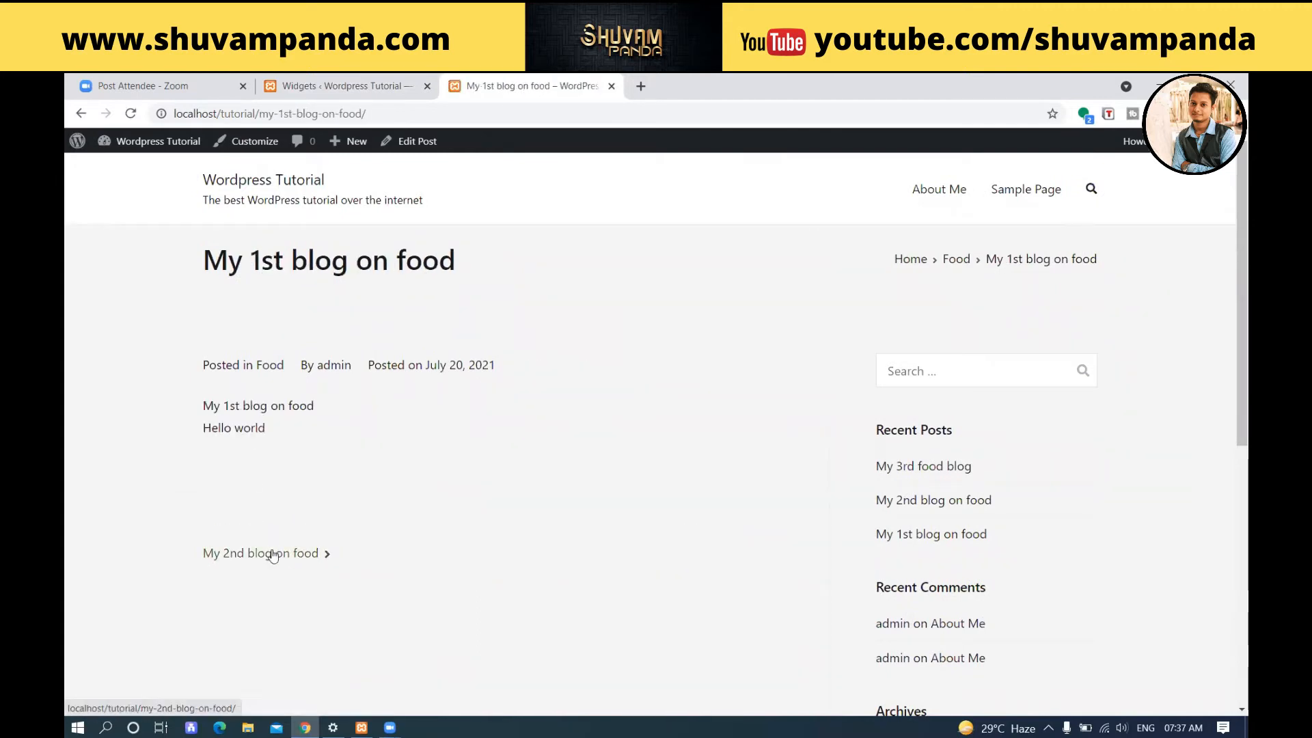
scroll(375, 513, "down", 2)
left_click(300, 406)
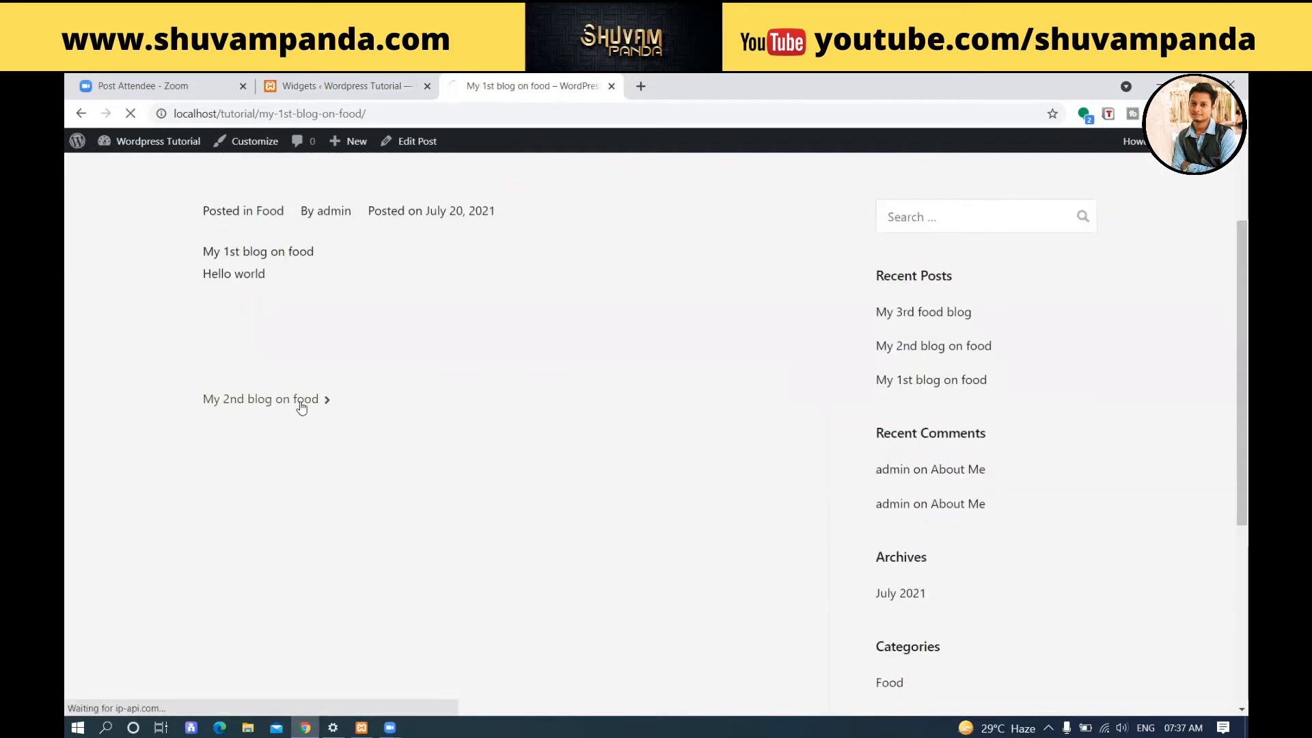
left_click(751, 542)
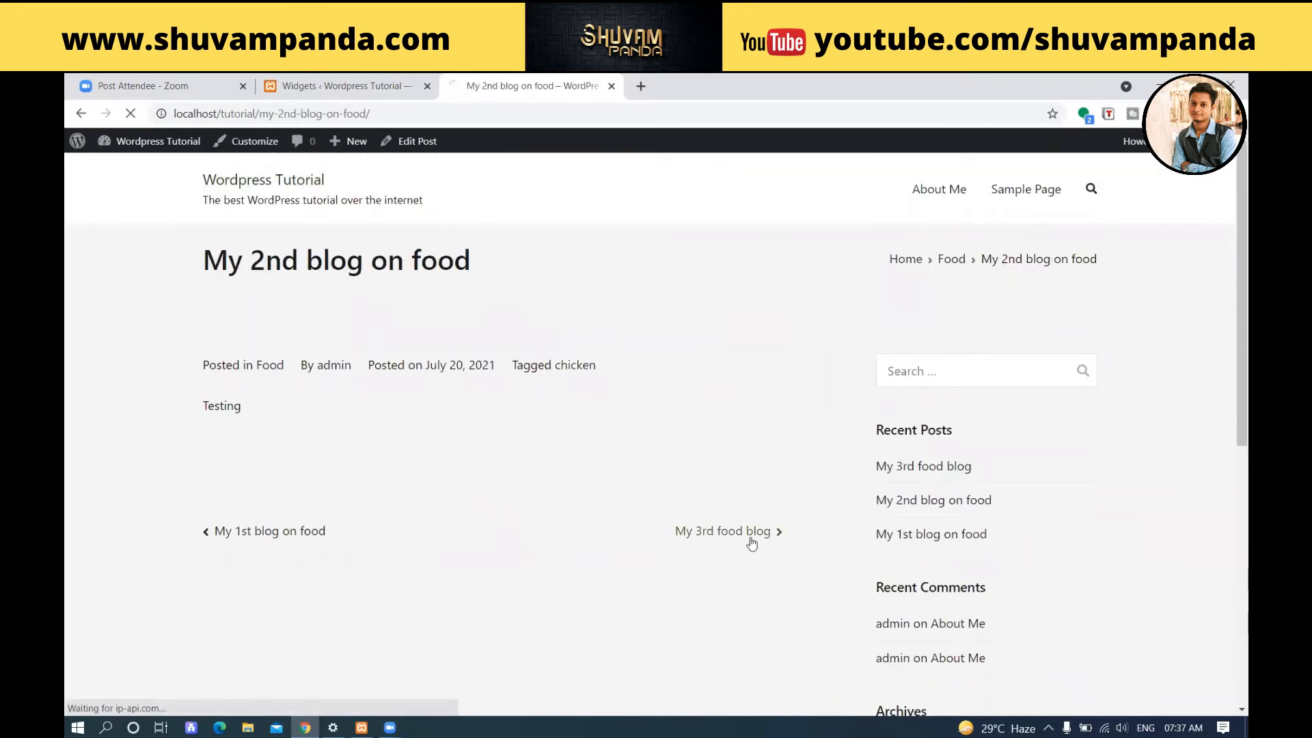
Examine the layout of the "My 3rd food blog" post: title, post details, body content, post navigation and sidebar widgets.
scroll(579, 445, "down", 4)
scroll(586, 446, "down", 3)
scroll(585, 446, "up", 7)
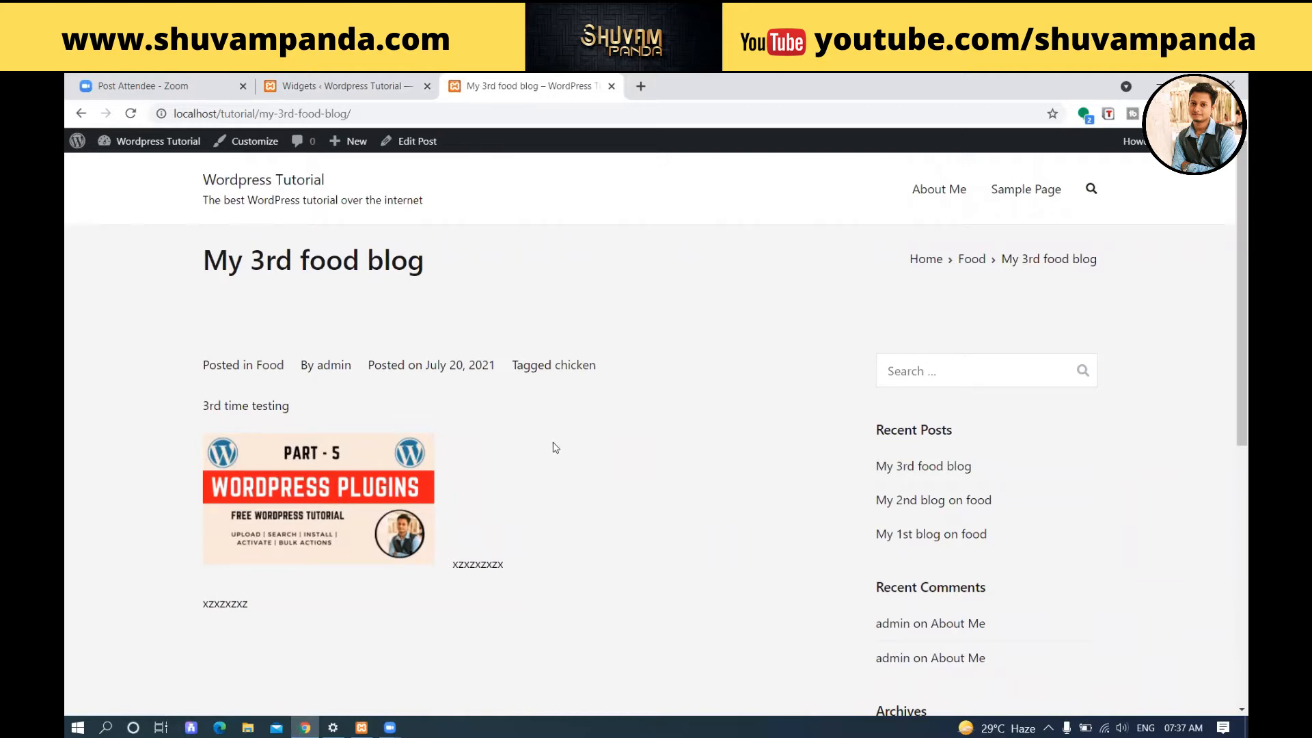
scroll(448, 479, "down", 1)
scroll(410, 444, "up", 1)
left_click_drag(429, 267, 200, 267)
left_click_drag(168, 350, 632, 369)
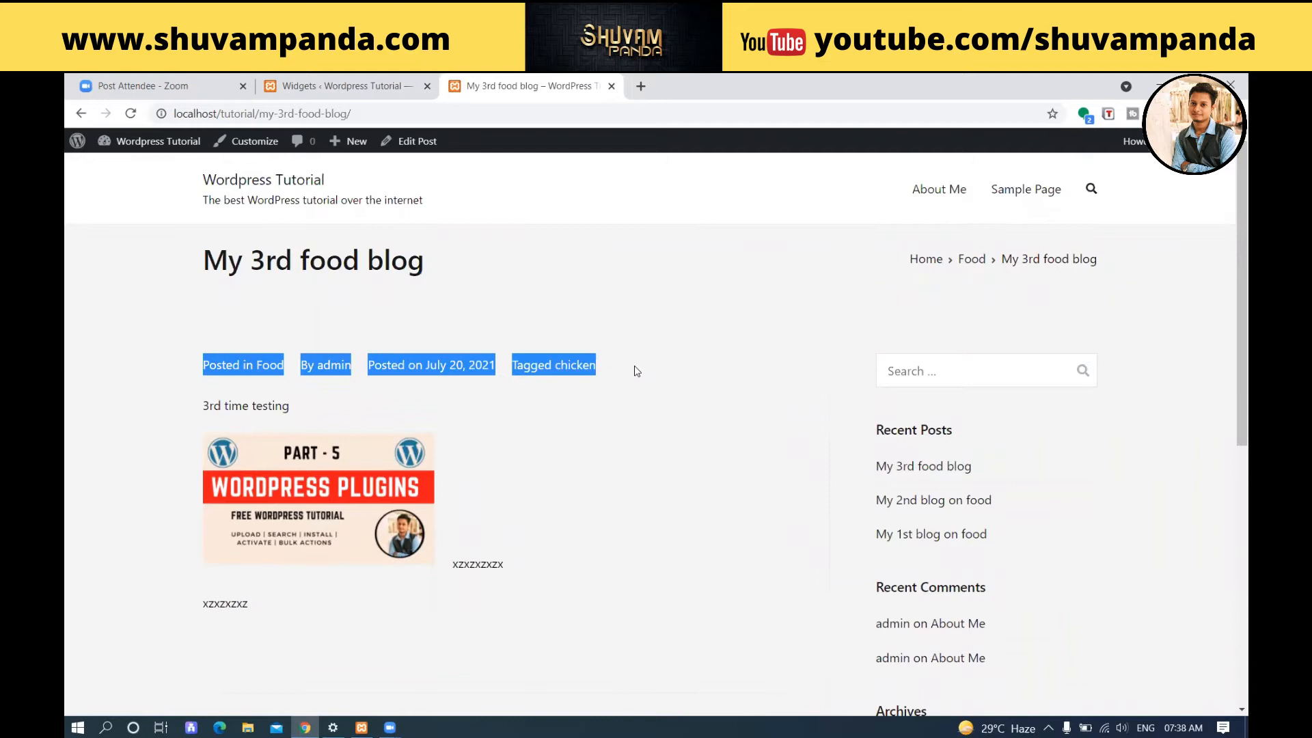
left_click_drag(134, 420, 728, 677)
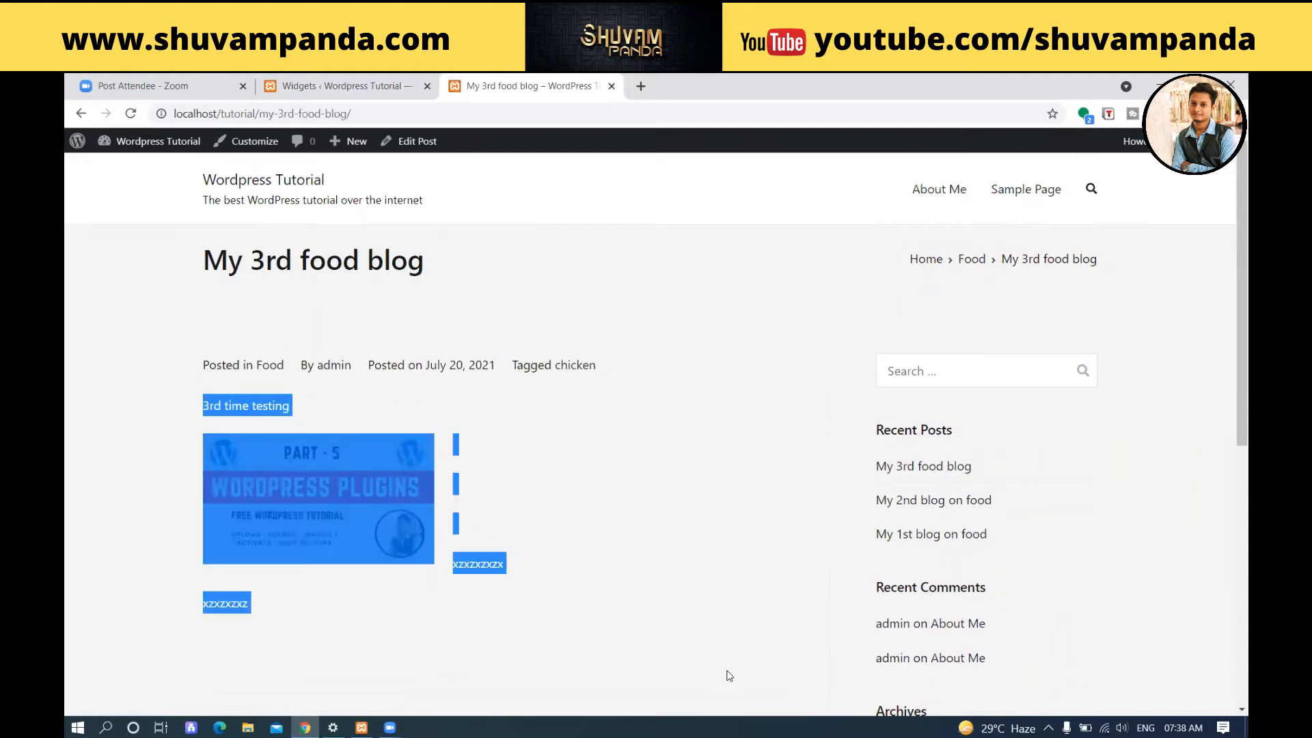
scroll(909, 509, "down", 6)
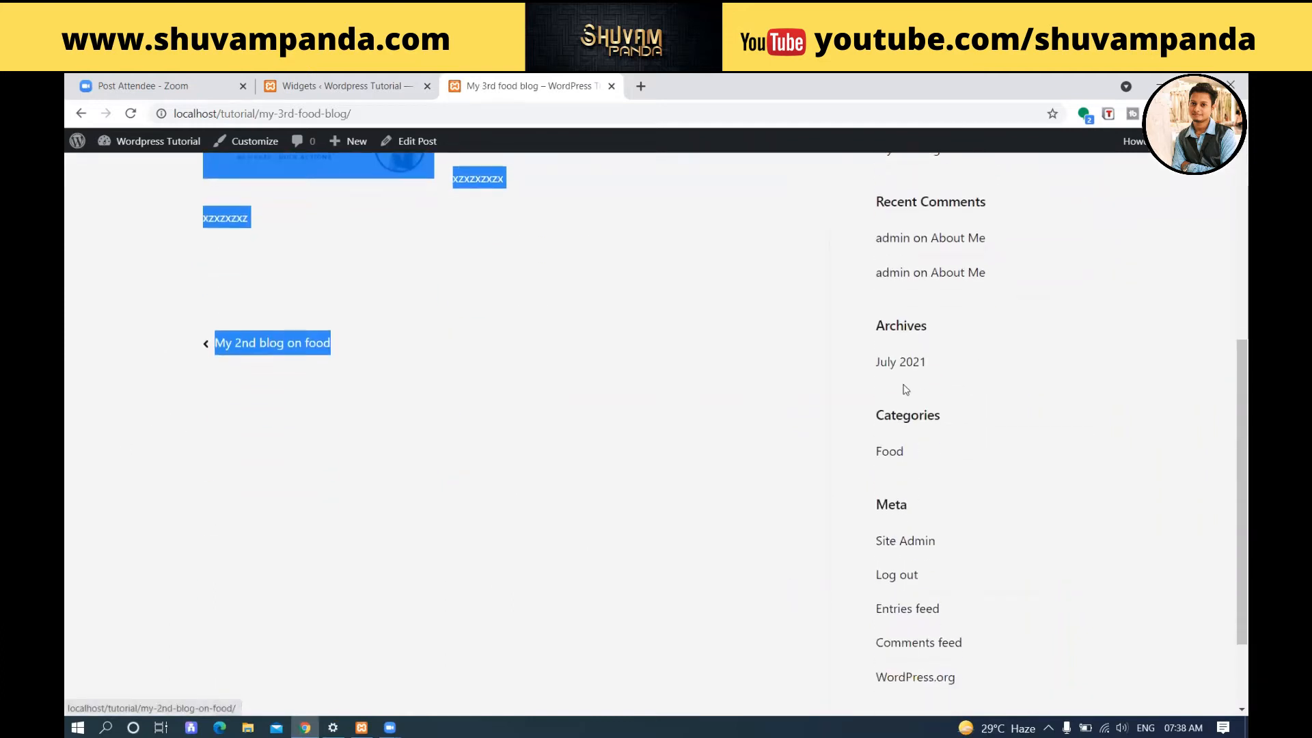
scroll(906, 503, "up", 6)
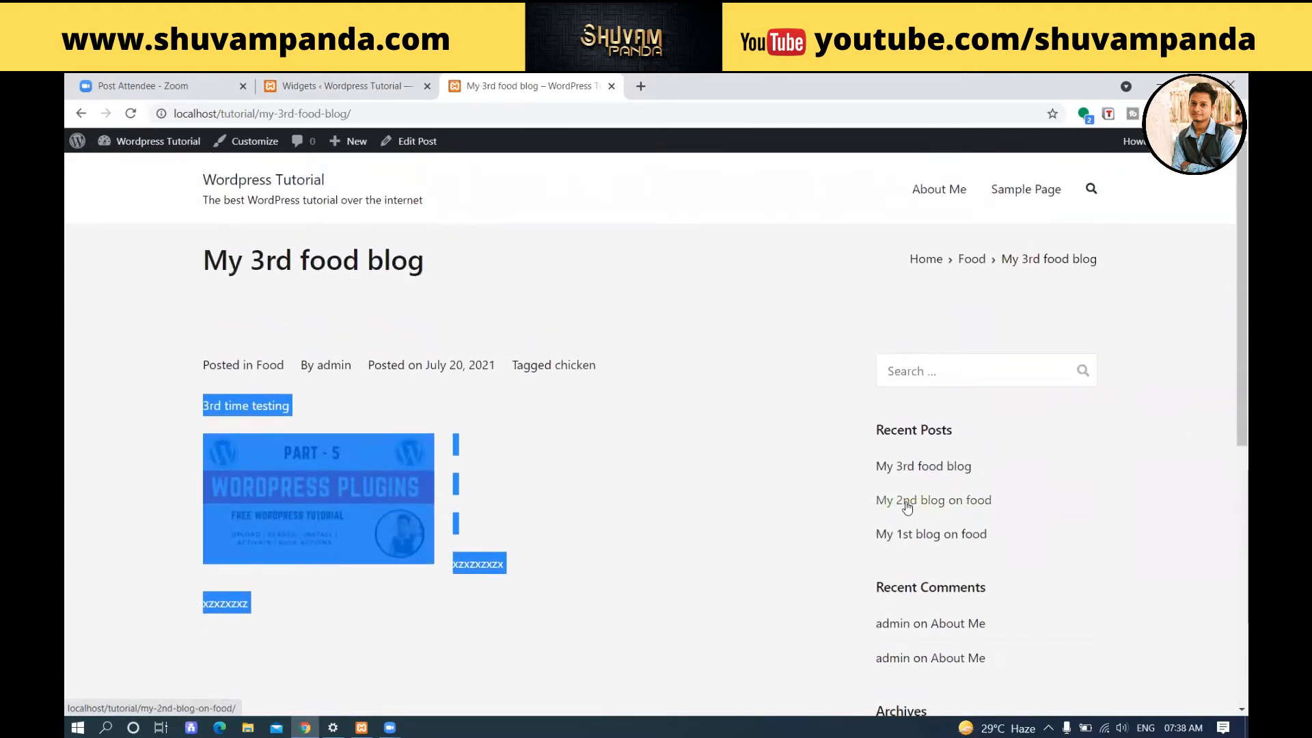
Search Google for "lorem ipsum text" in a new browser tab and open the Lipsum generator site.
left_click(641, 85)
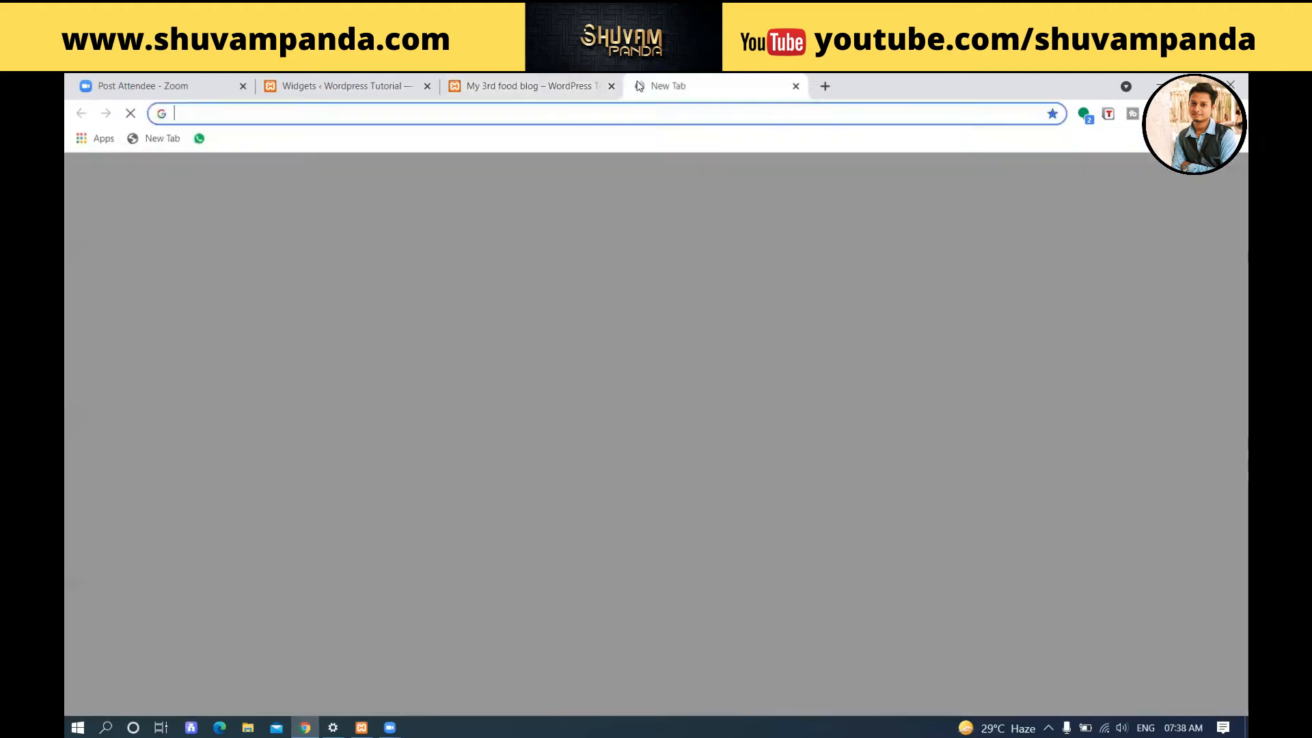
type("l")
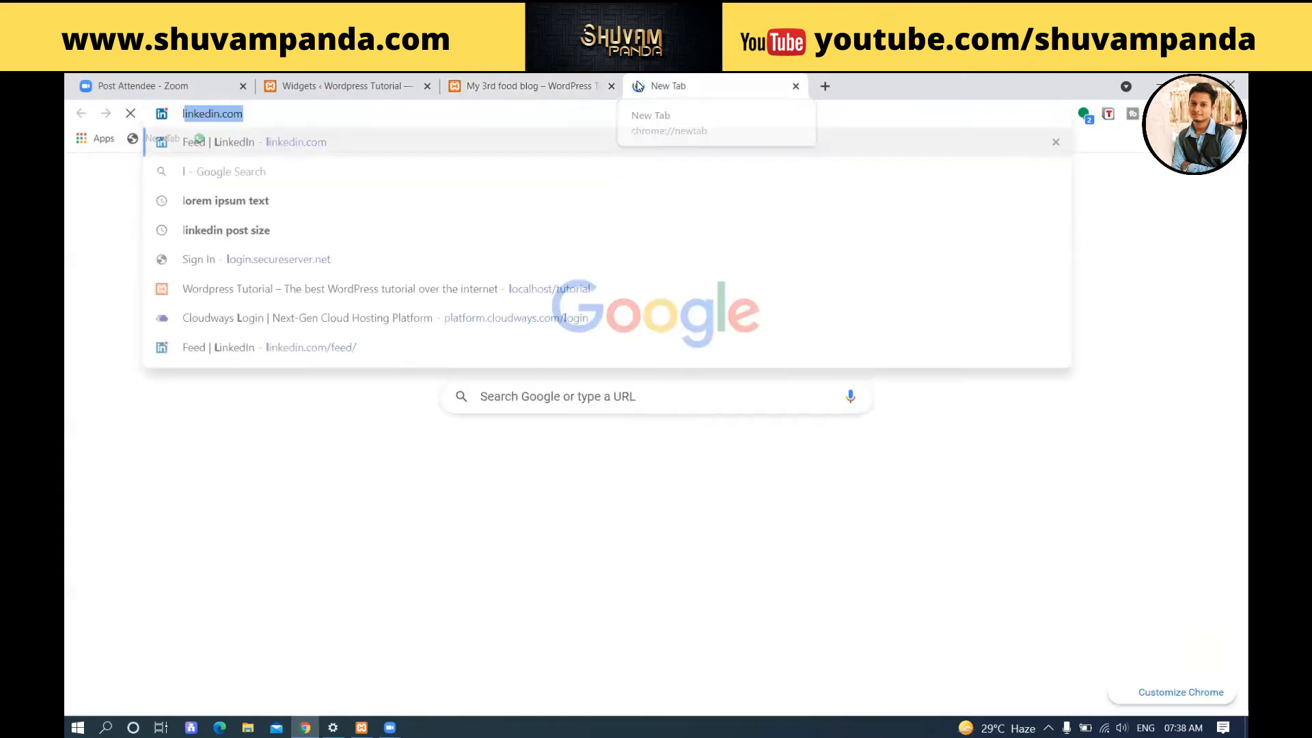
type("or")
type("d")
key("BackSpace")
type("em")
key("Down")
key("Return")
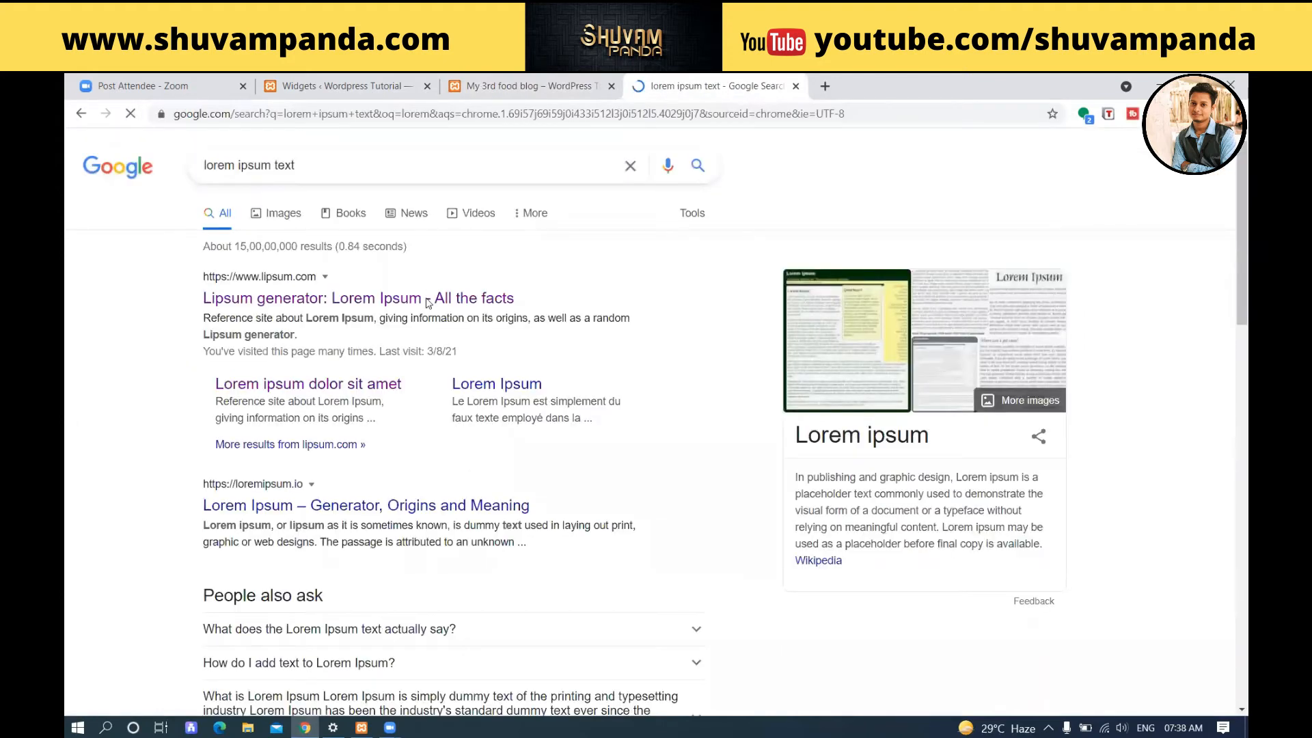
left_click(428, 299)
Generate 10 paragraphs of placeholder text on the Lipsum site after a glance back at the blog post.
key("ctrl+shift+Tab")
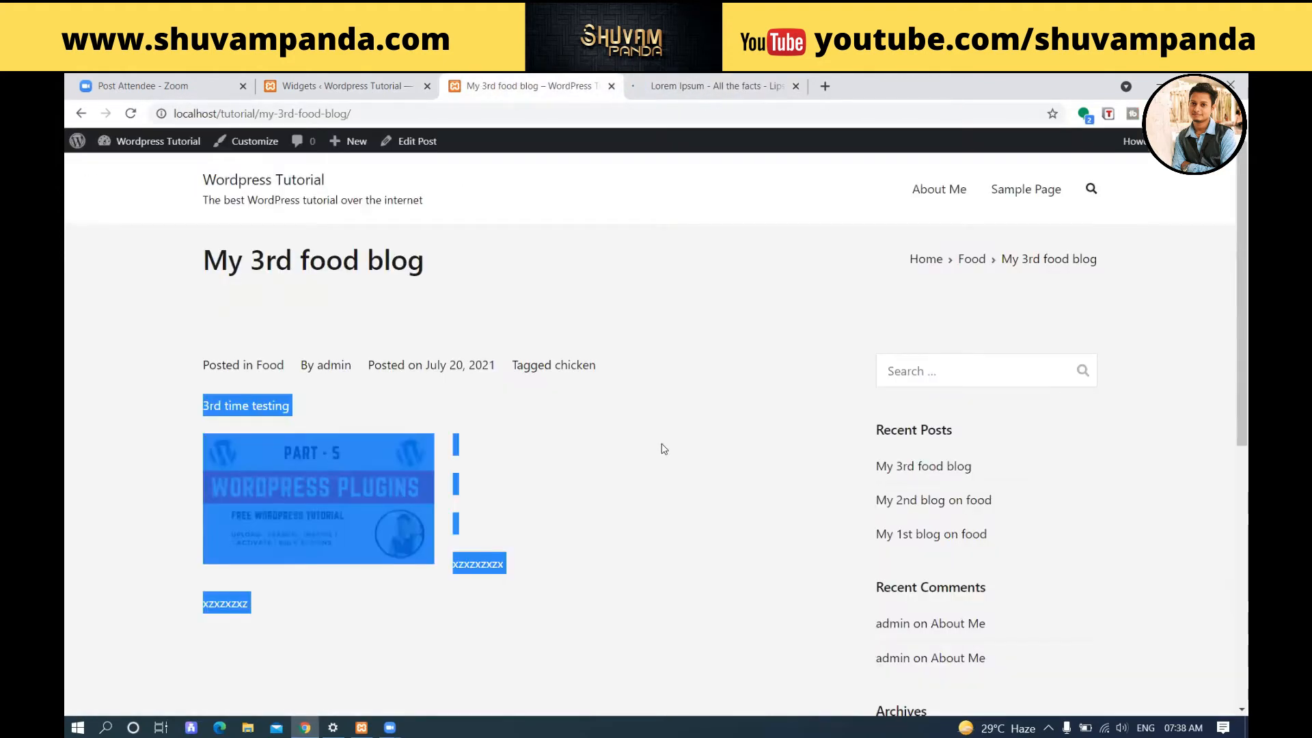
left_click(662, 449)
scroll(662, 452, "down", 7)
scroll(738, 149, "up", 3)
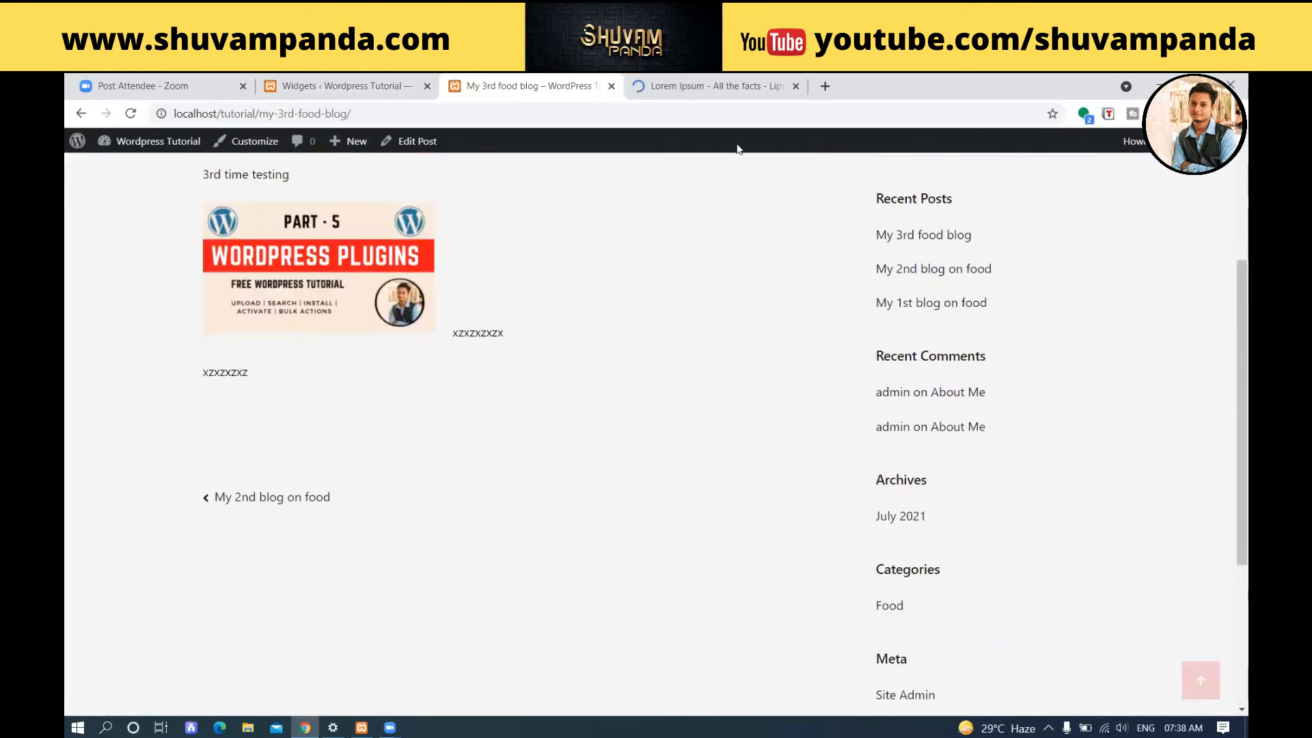
left_click(715, 86)
scroll(700, 291, "down", 7)
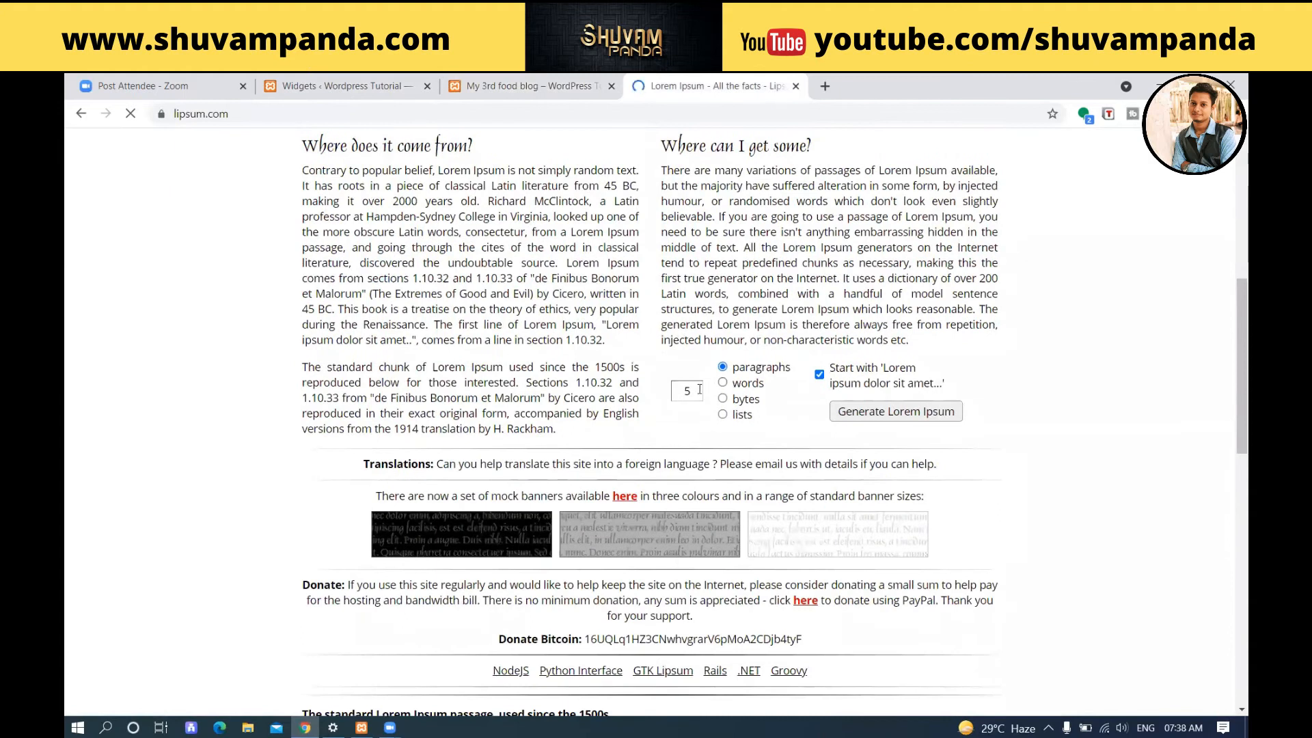
double_click(699, 390)
type("10")
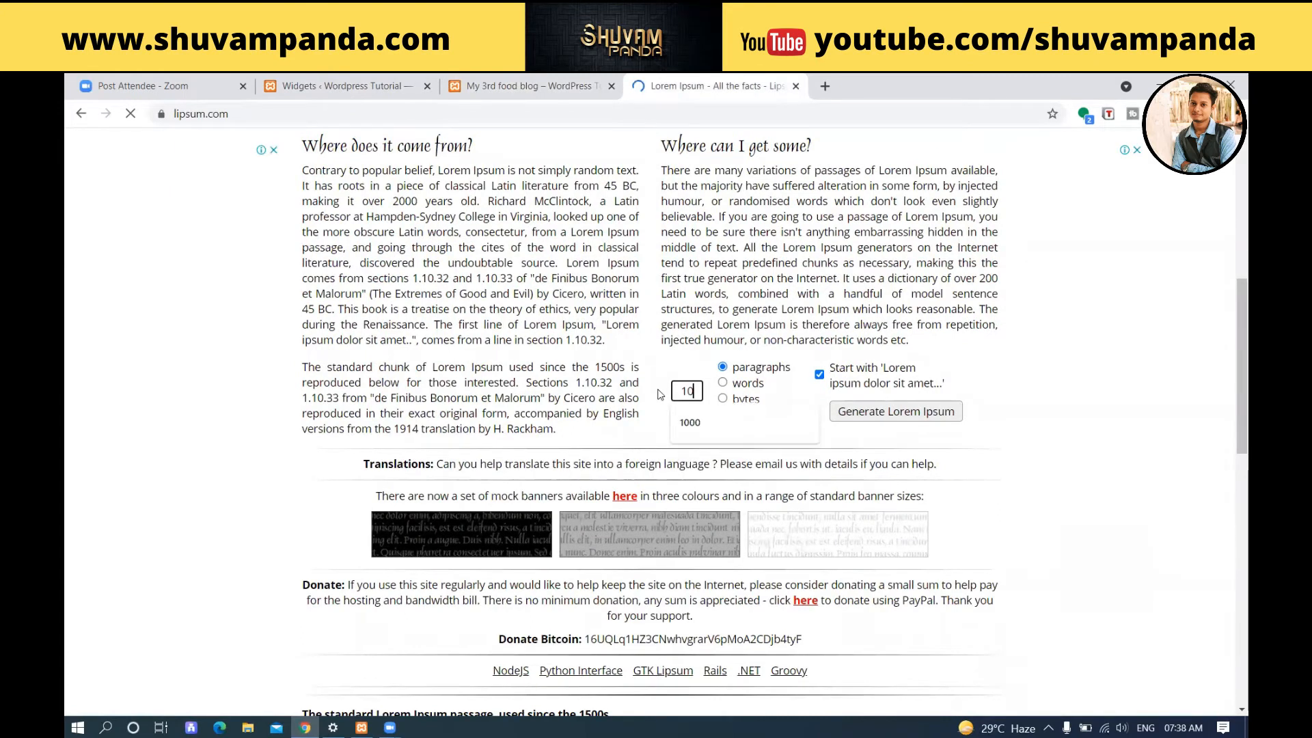
left_click(715, 360)
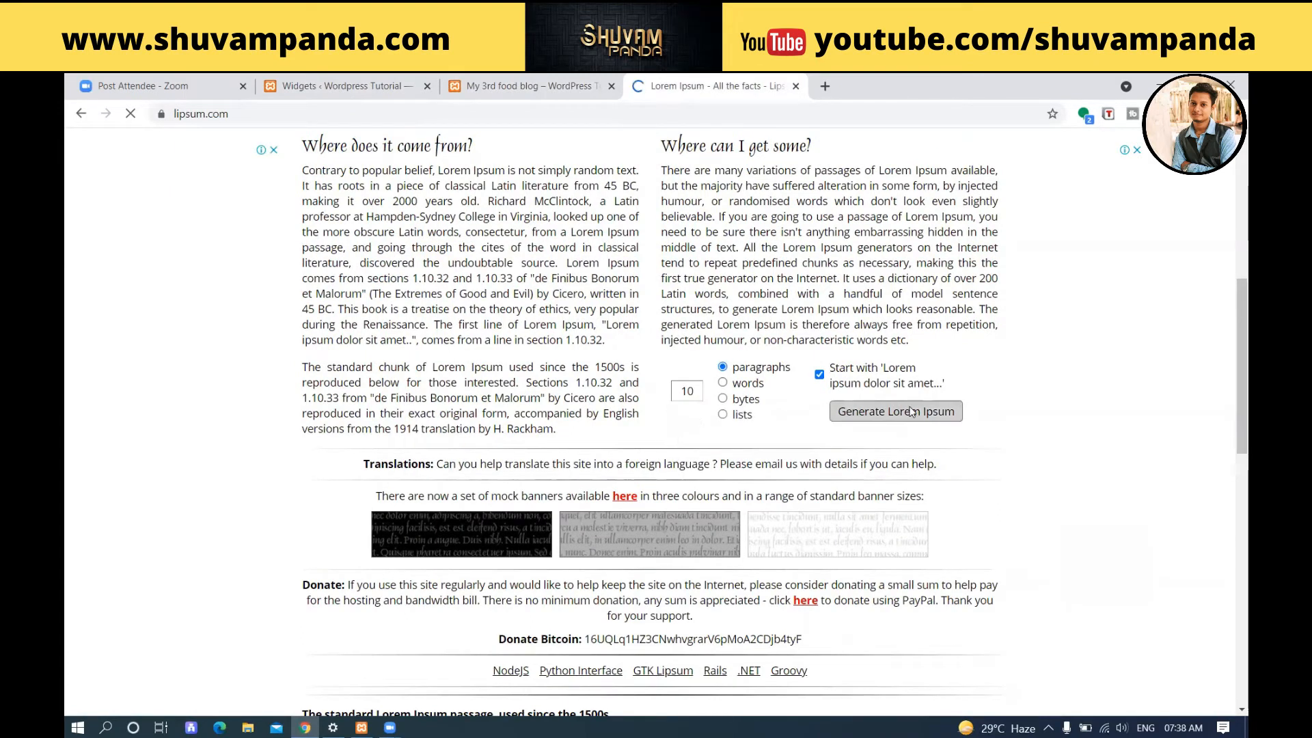
left_click(911, 410)
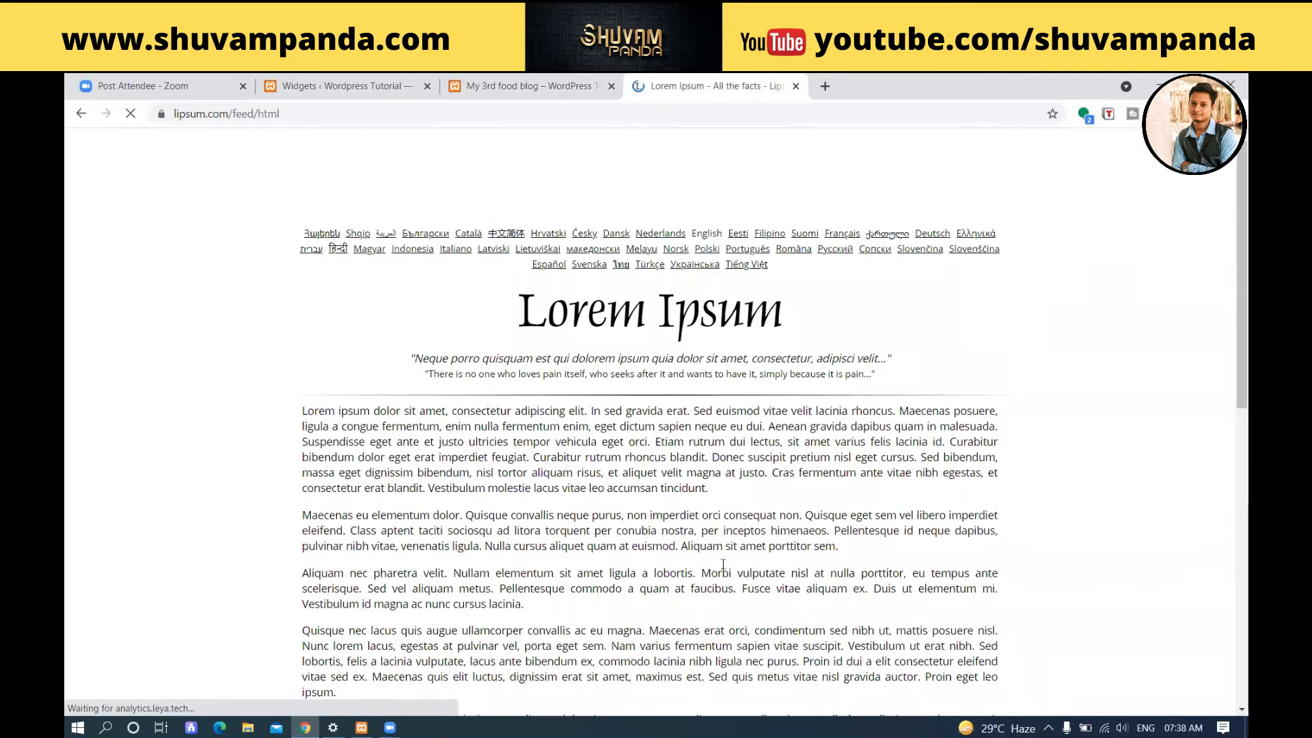
Copy all the generated Lorem Ipsum paragraphs and open the "My 3rd food blog" post for editing.
scroll(685, 682, "down", 3)
left_click_drag(828, 488, 834, 546)
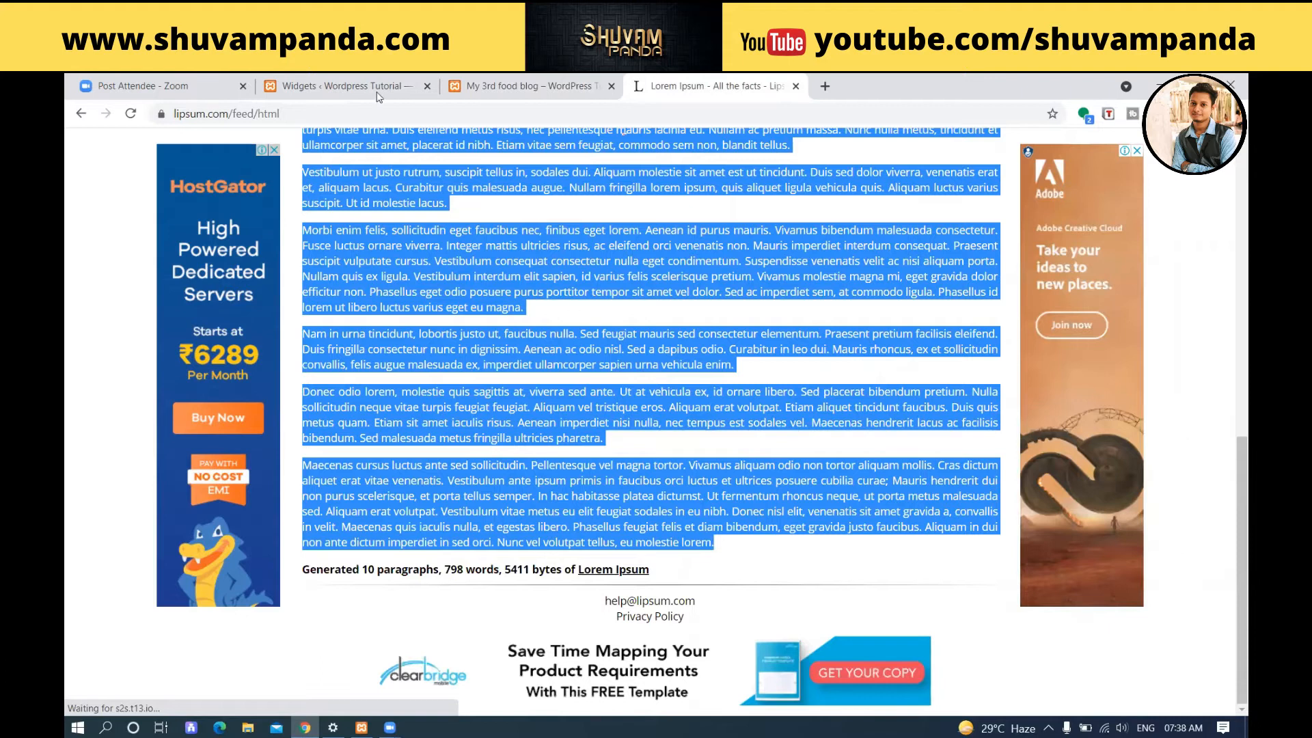
left_click(527, 86)
scroll(481, 325, "up", 3)
left_click(424, 149)
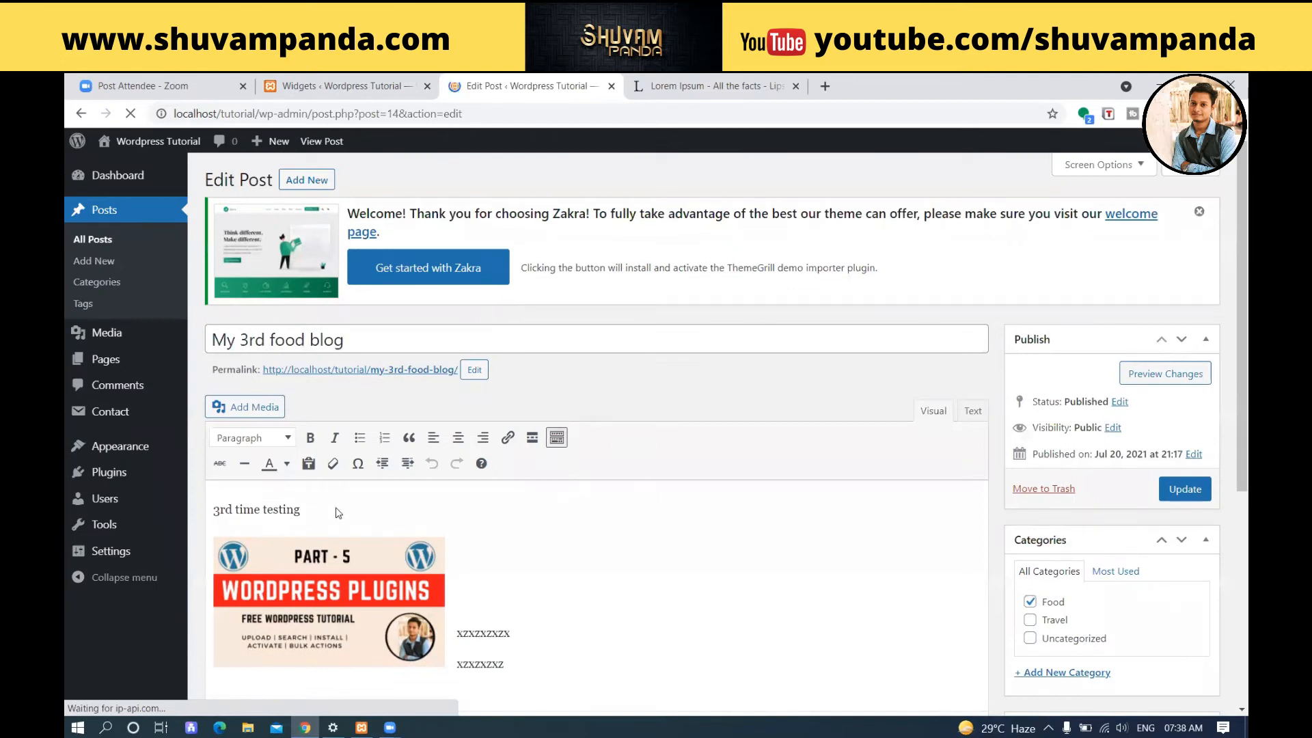
Replace the line "3rd time testing" in the post body with the copied Lorem Ipsum paragraphs.
double_click(311, 514)
left_click_drag(304, 511, 168, 506)
key("ctrl+v")
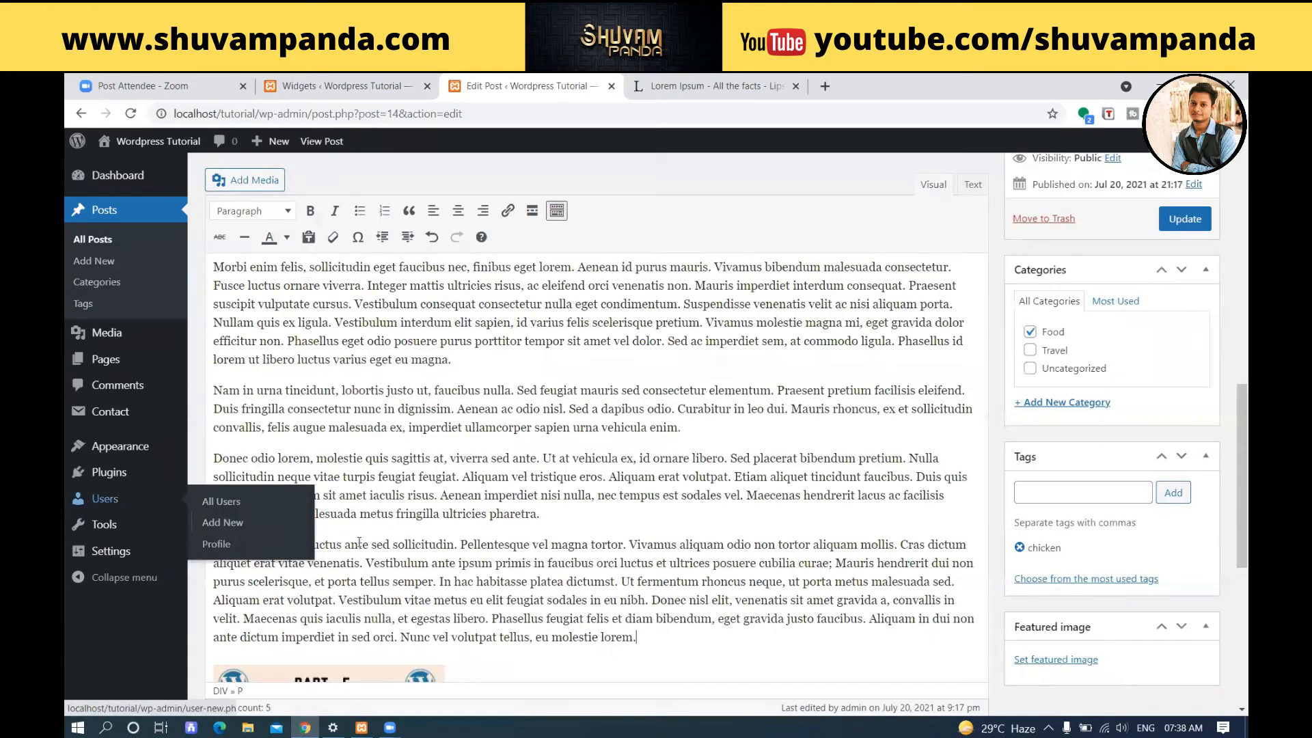
Delete the two filler text lines beside the post's image and update the post.
scroll(182, 504, "down", 5)
left_click_drag(463, 375, 568, 435)
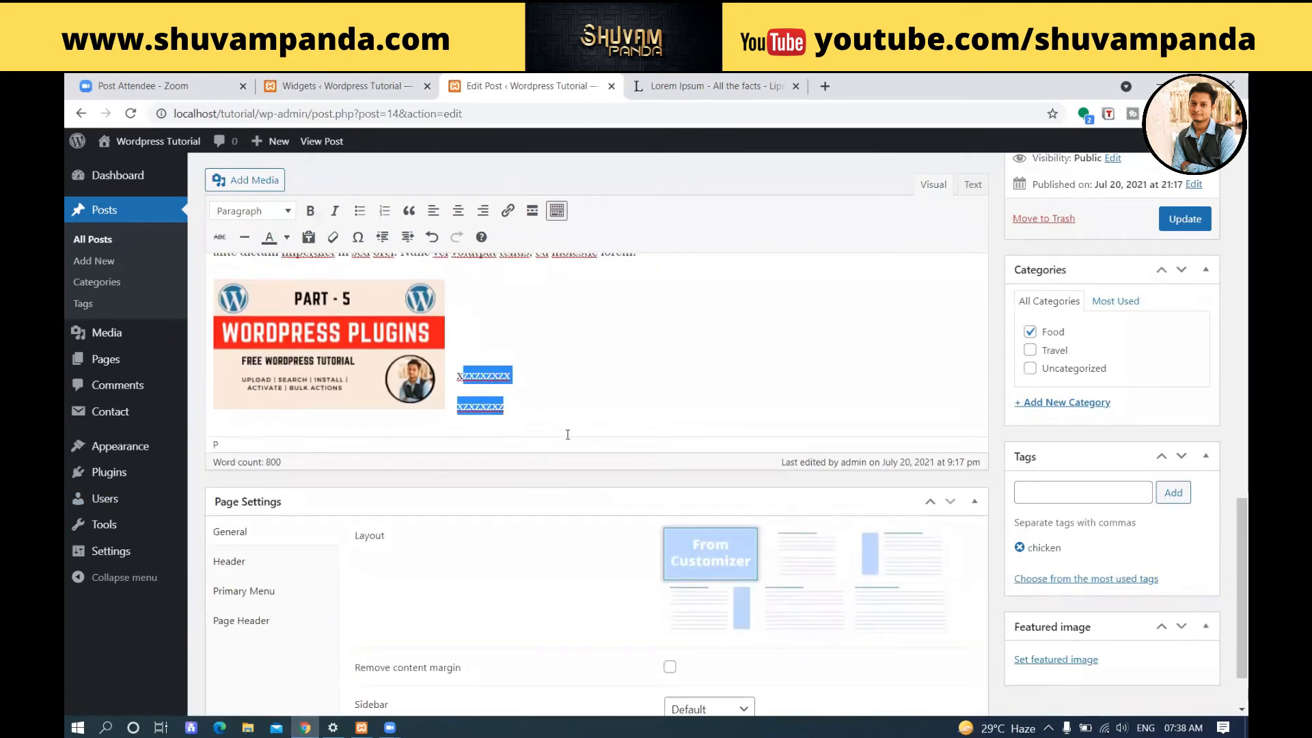
key("BackSpace")
key("BackSpace")
scroll(582, 429, "up", 3)
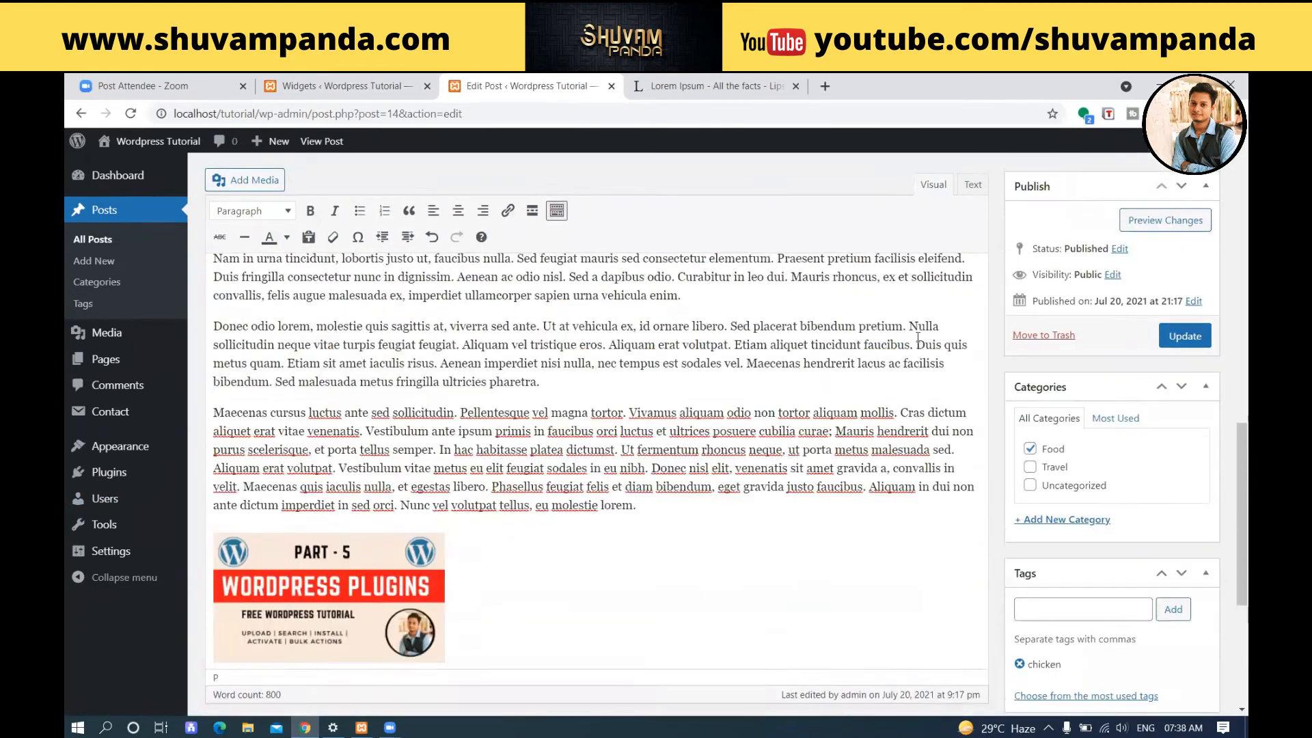
left_click(1181, 334)
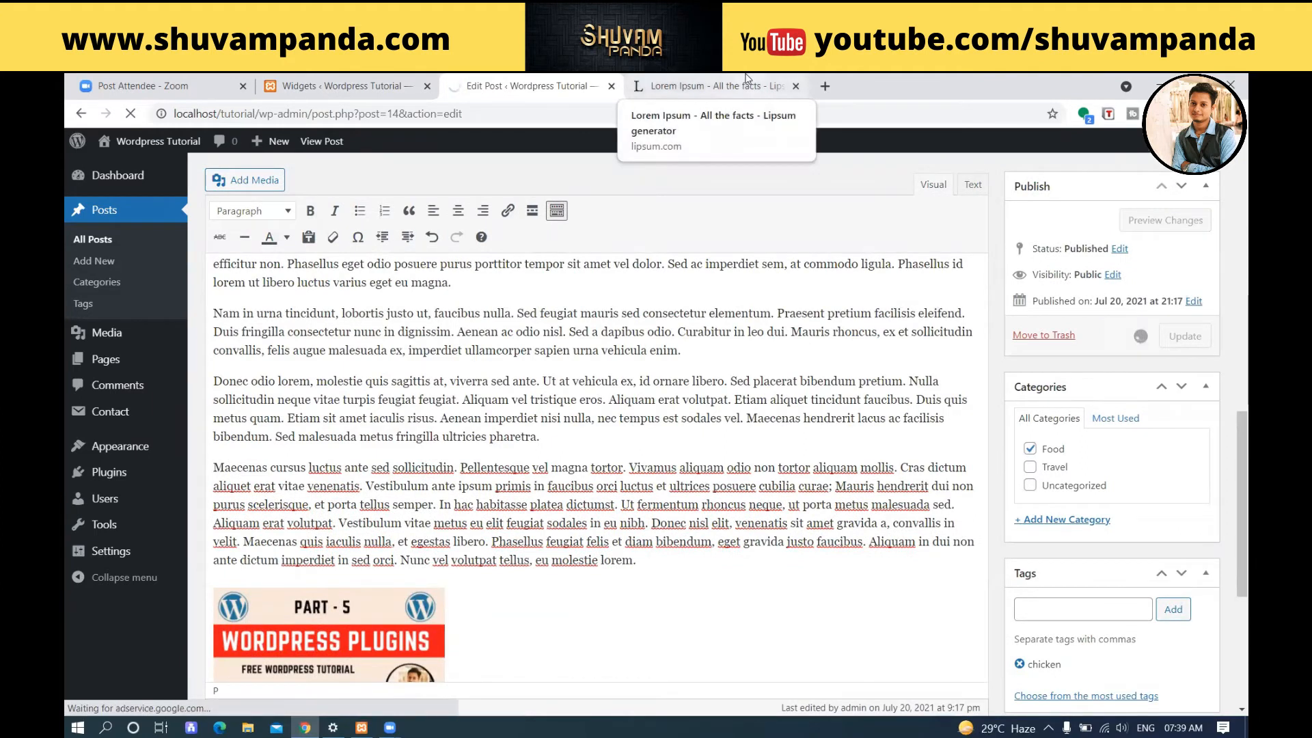
View the updated "My 3rd food blog" post on the site and examine its title, body text and image.
left_click(747, 80)
left_click(563, 80)
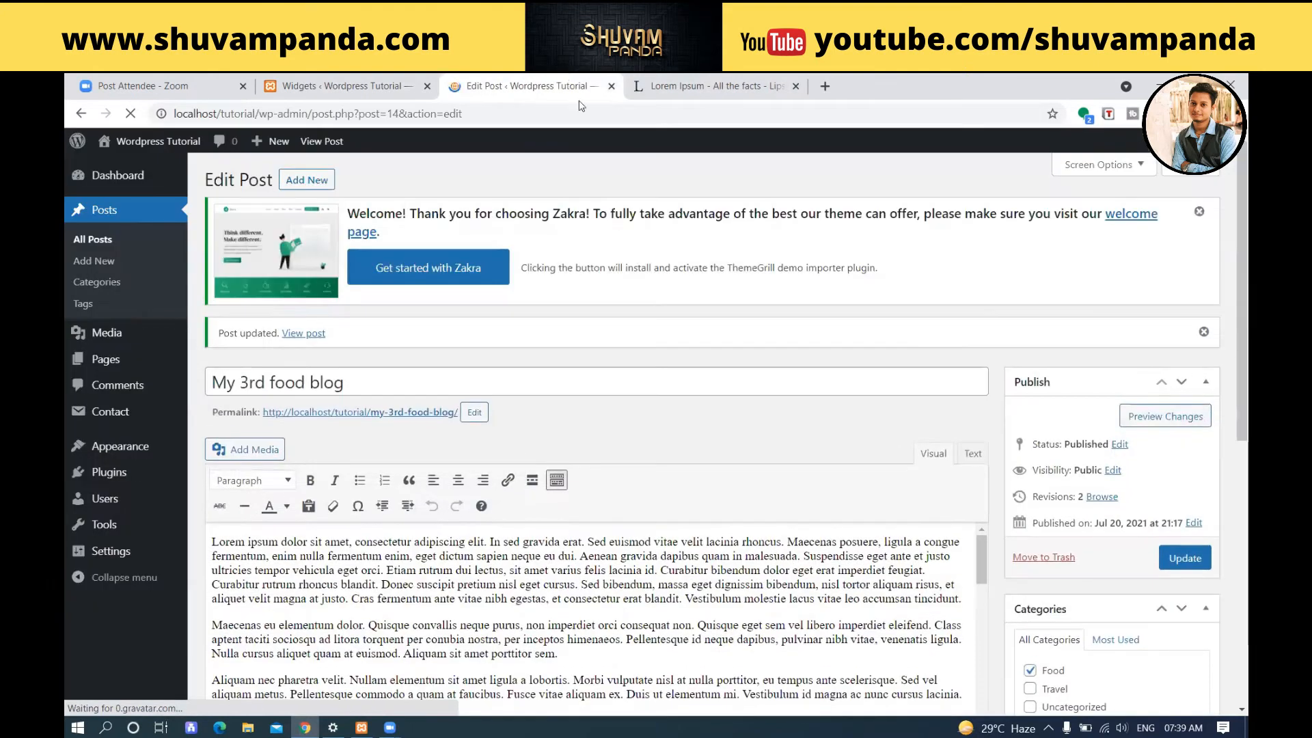
left_click(295, 334)
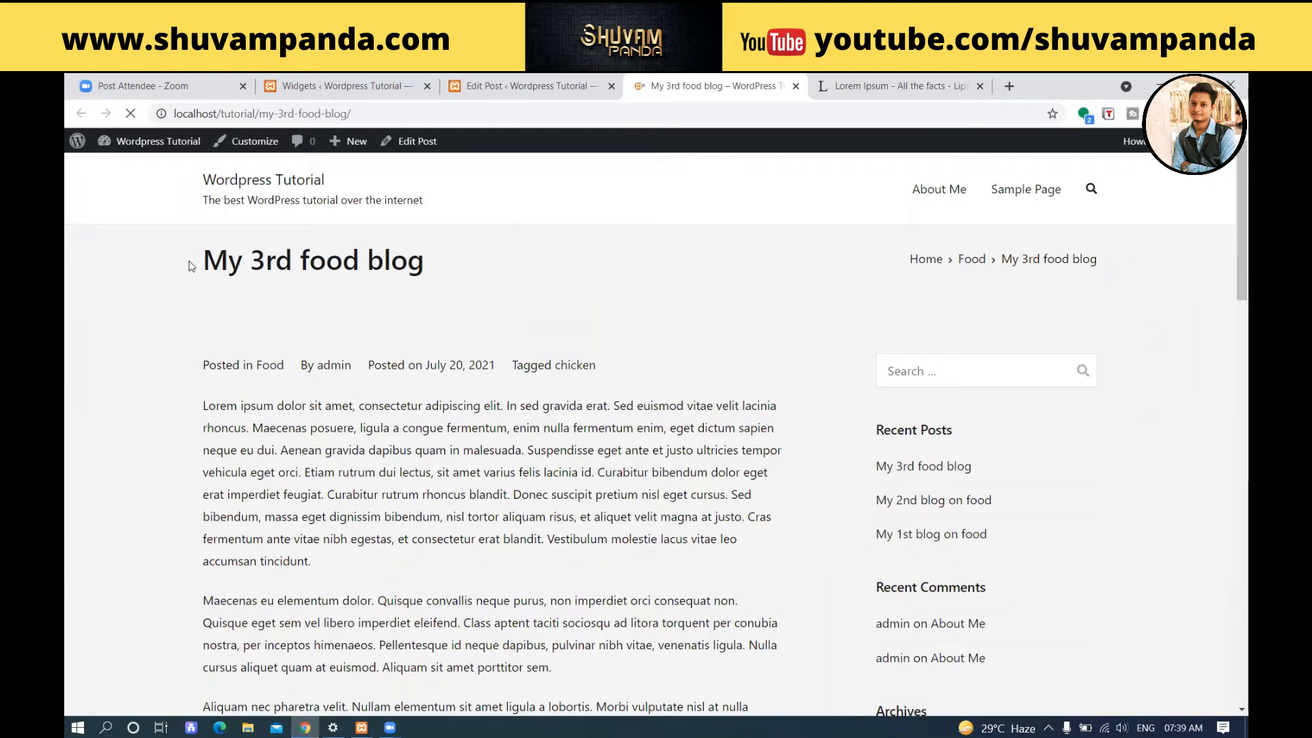
left_click_drag(458, 274, 226, 287)
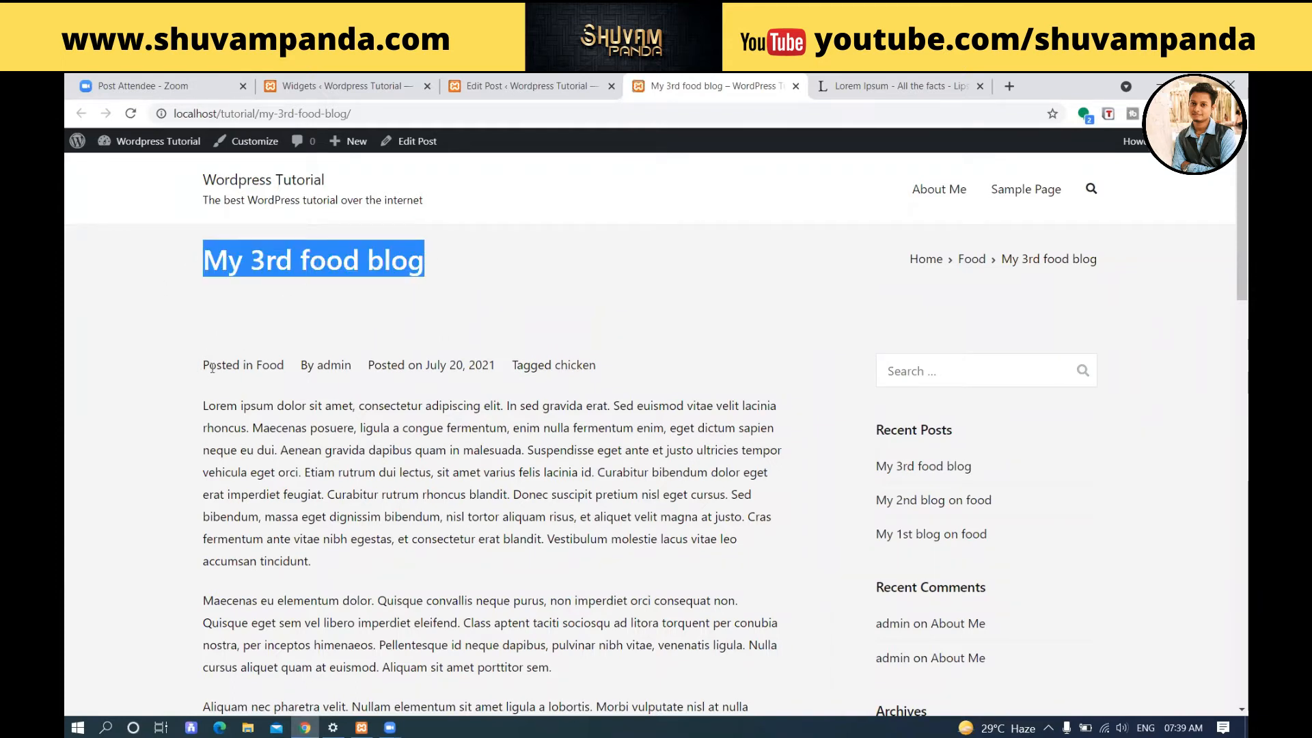
scroll(566, 357, "down", 2)
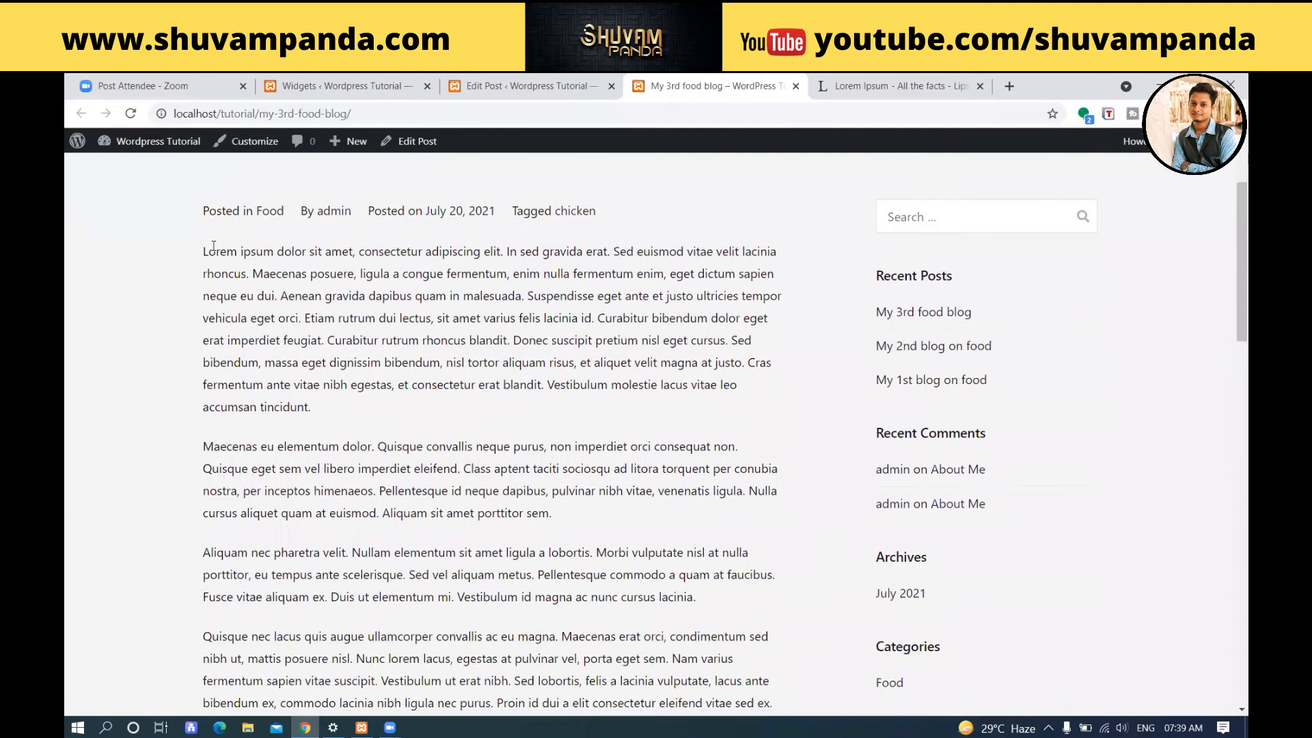
left_click_drag(206, 251, 688, 345)
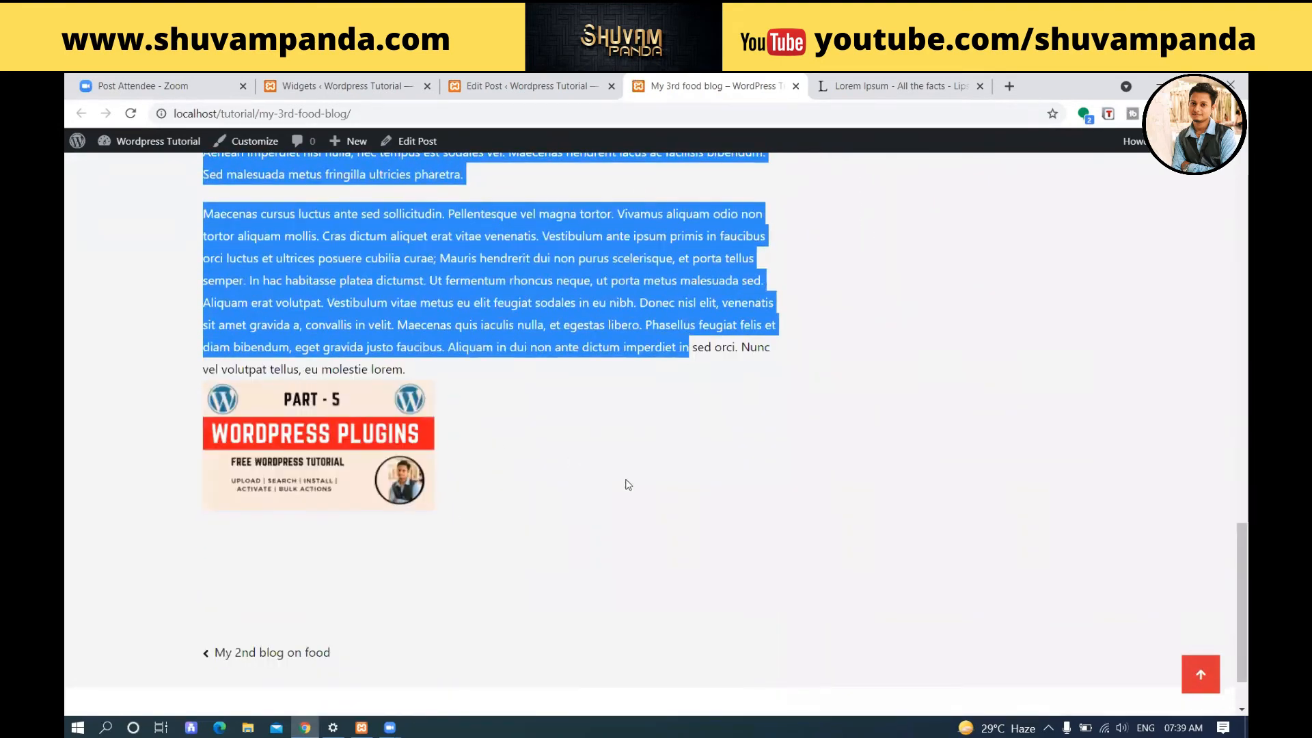
Examine the sidebar widgets beside the "My 3rd food blog" post, from the search box and Recent Posts down to Meta.
scroll(626, 479, "up", 15)
scroll(937, 403, "down", 3)
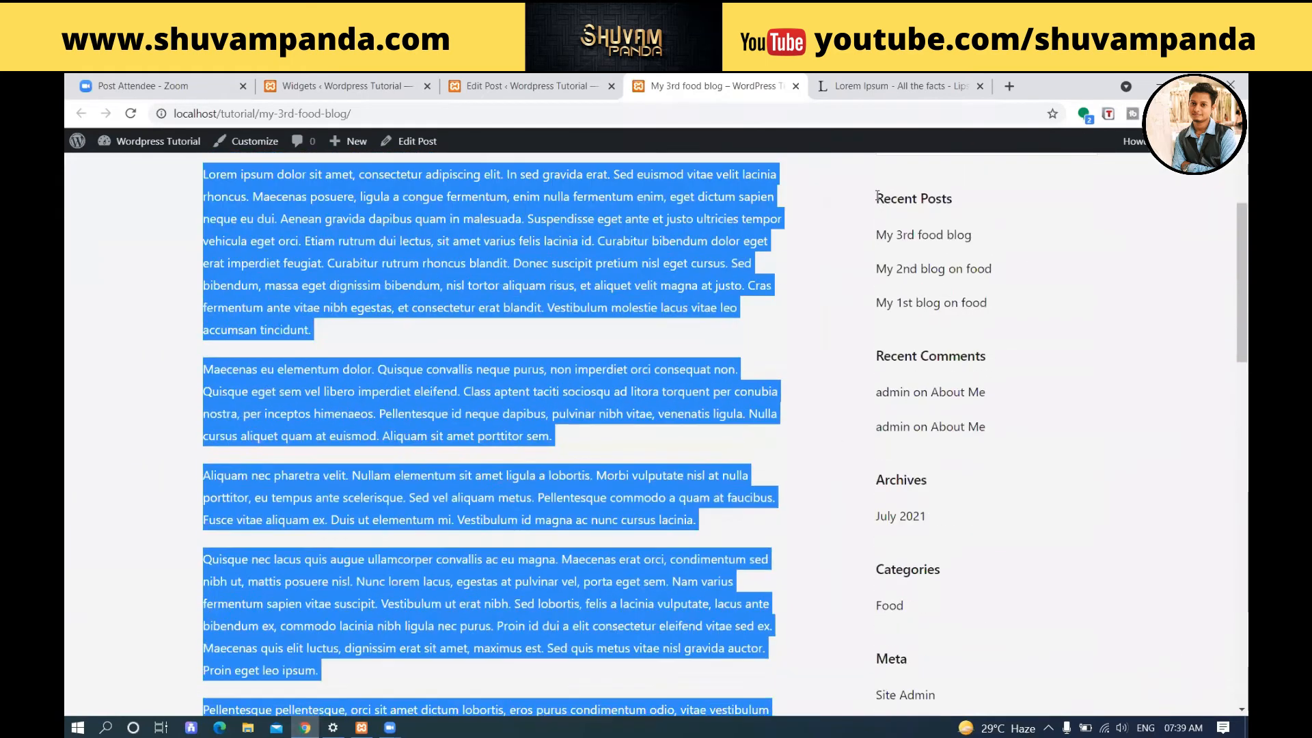
scroll(885, 372, "down", 5)
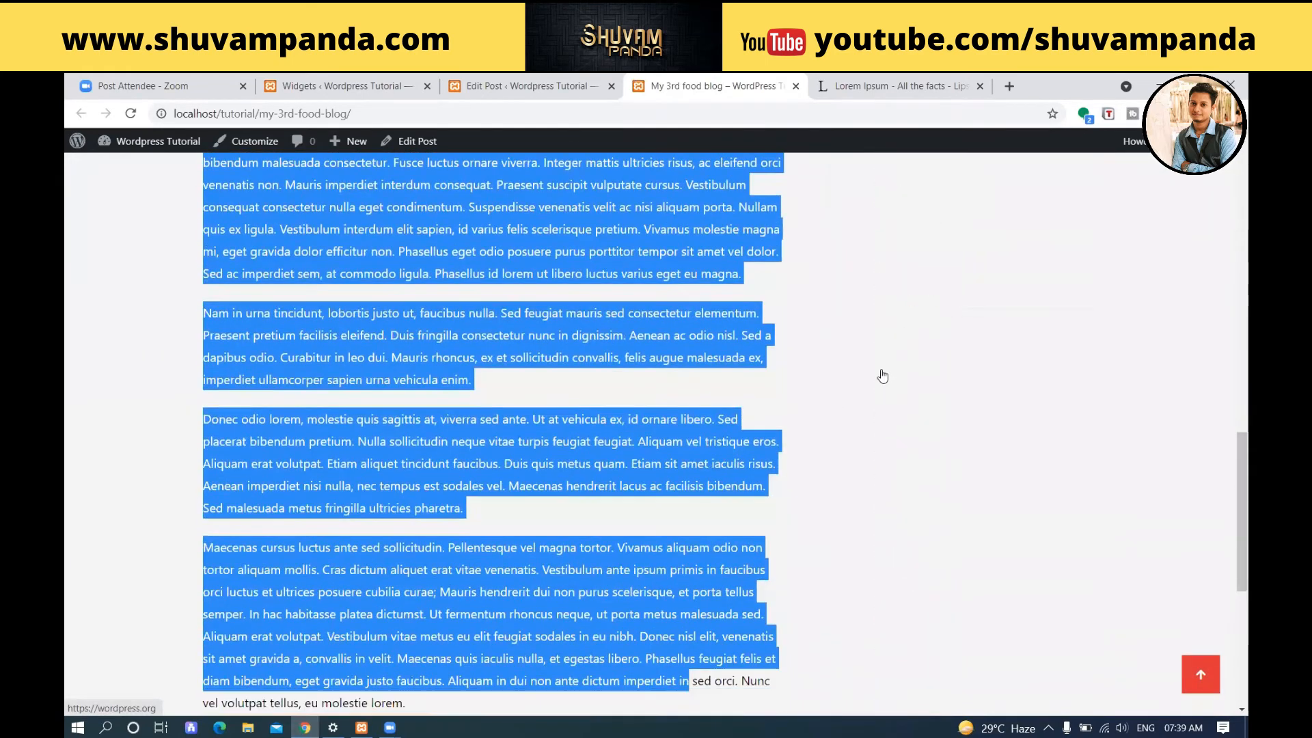
scroll(883, 375, "up", 8)
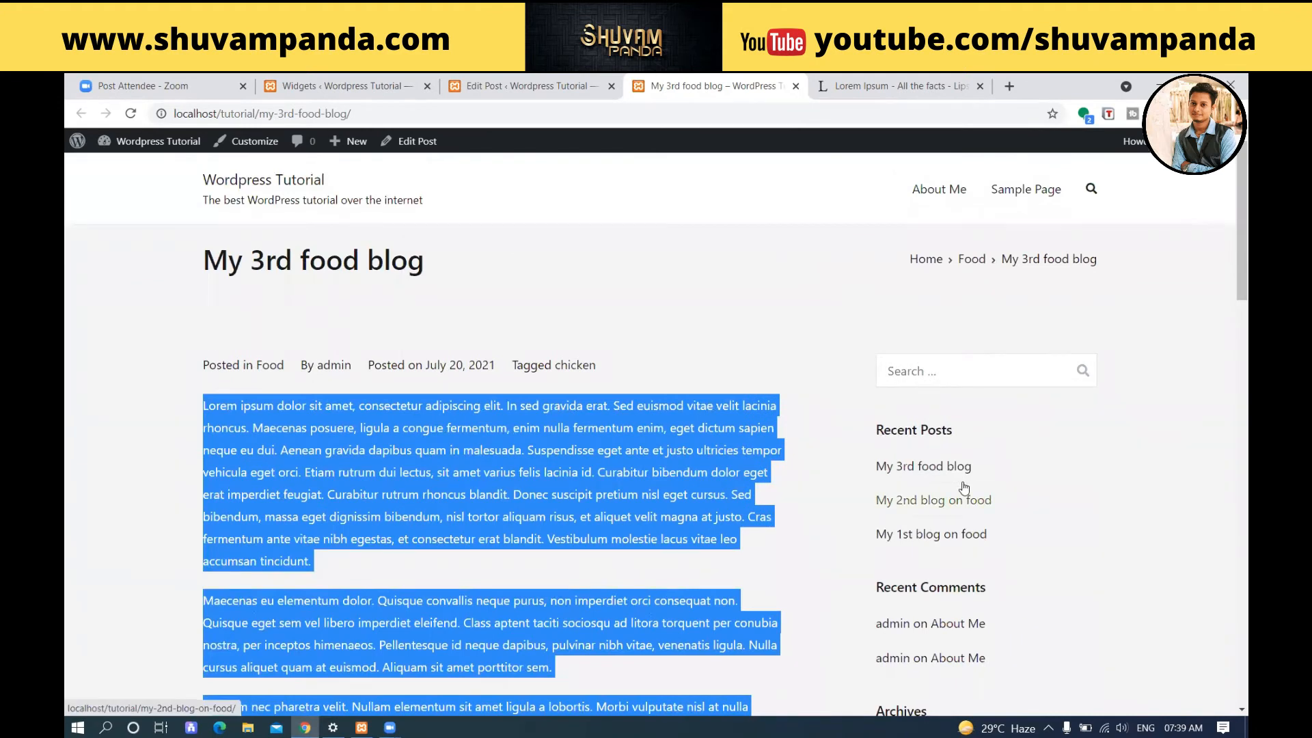
left_click_drag(874, 431, 983, 425)
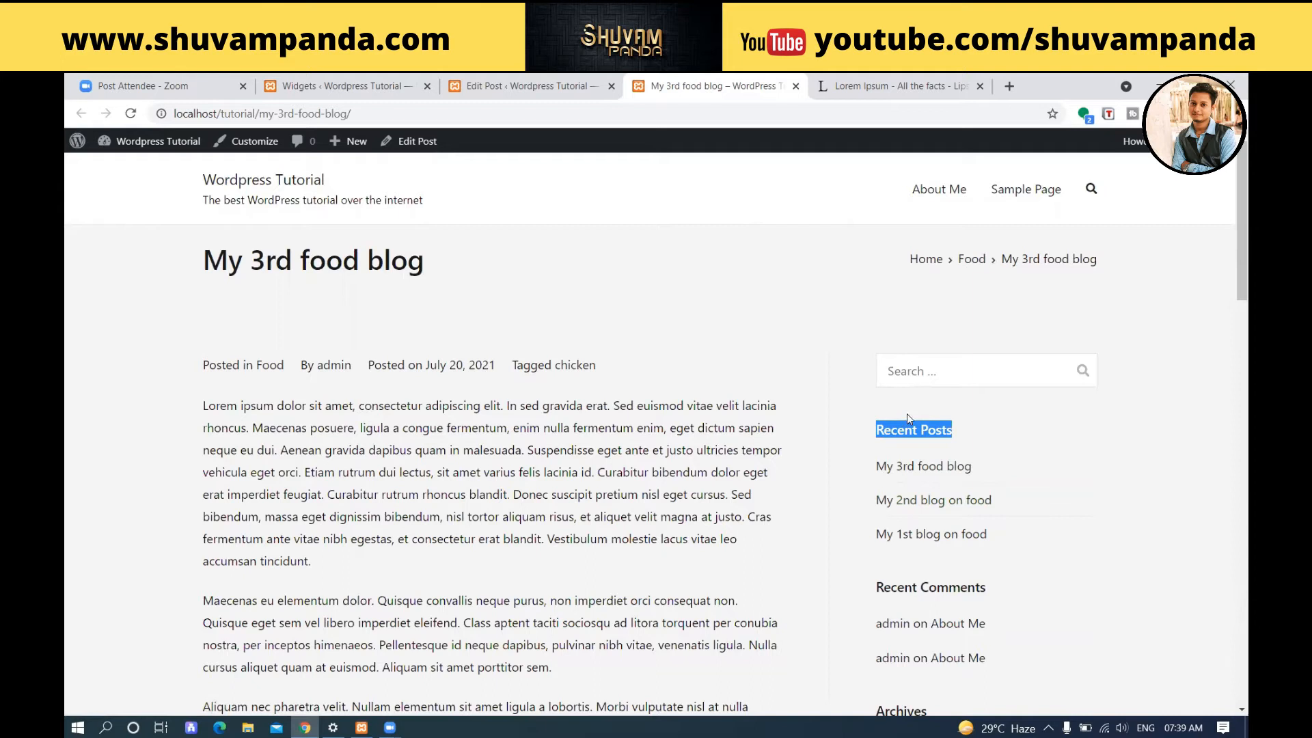
scroll(925, 451, "down", 1)
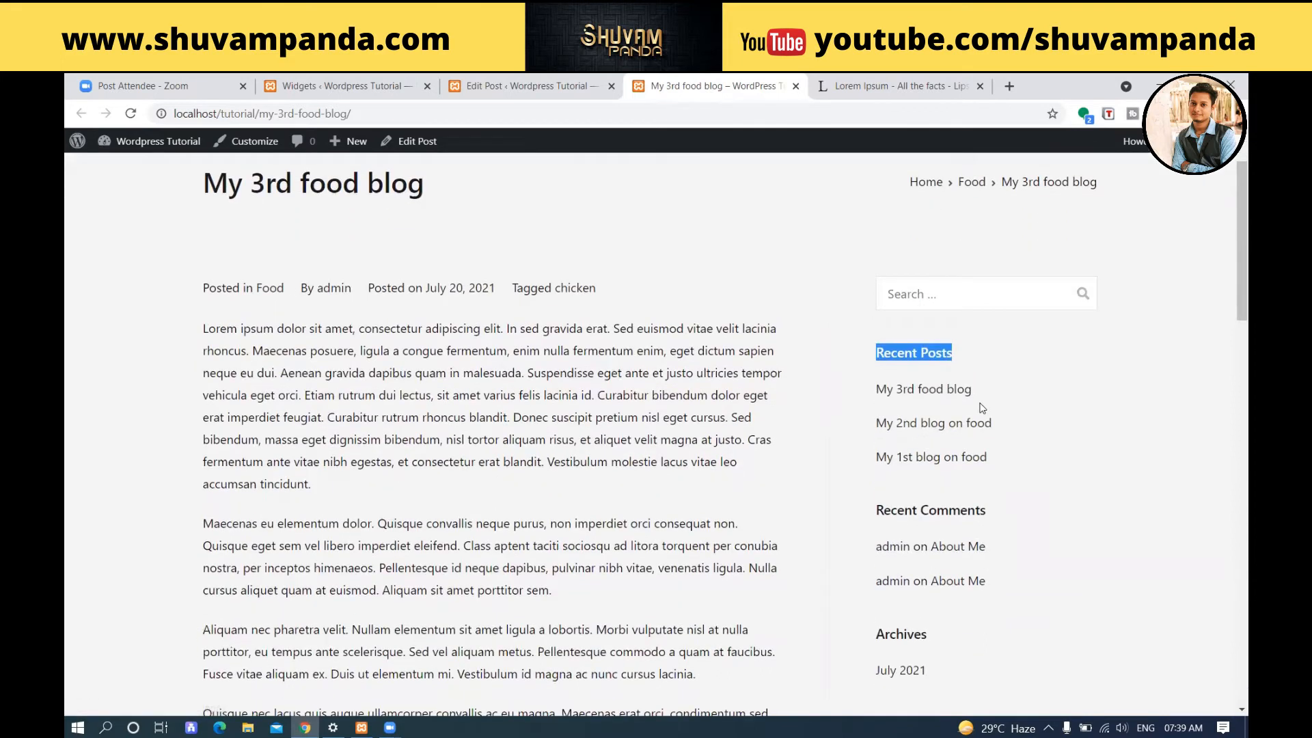
scroll(987, 390, "down", 1)
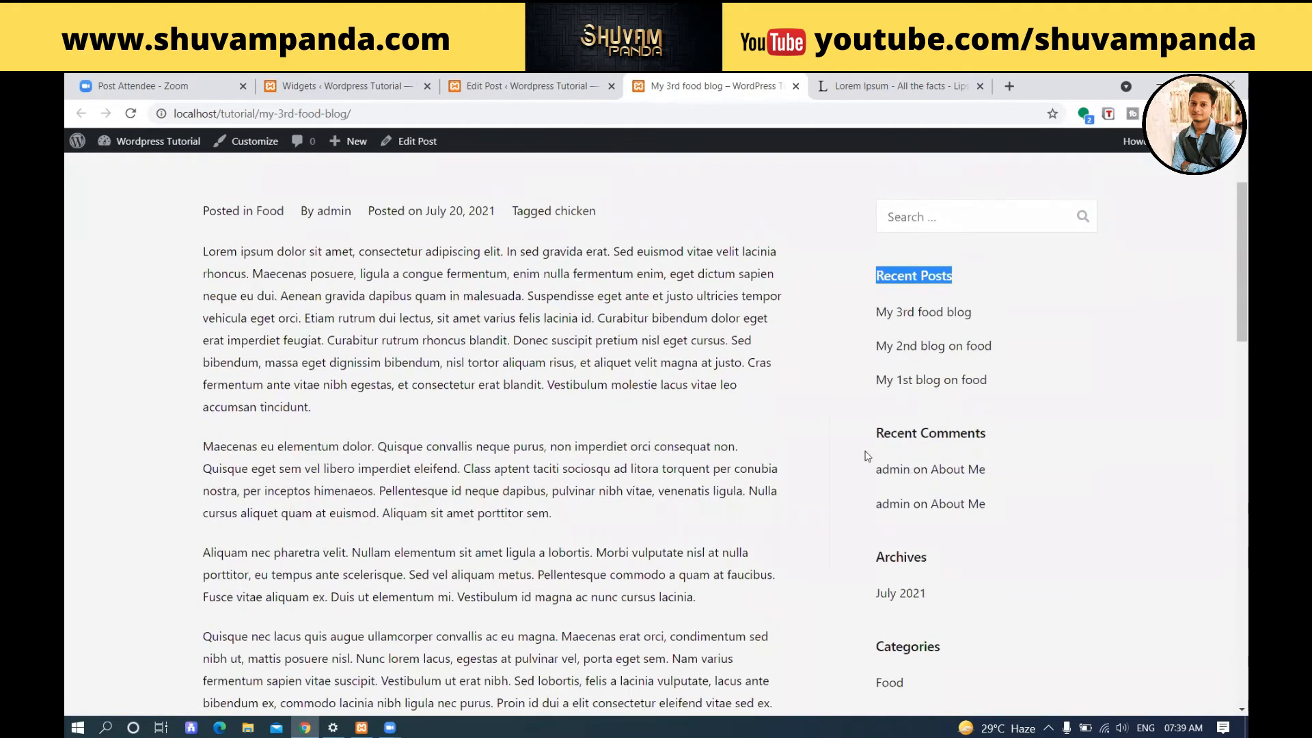
scroll(930, 516, "down", 1)
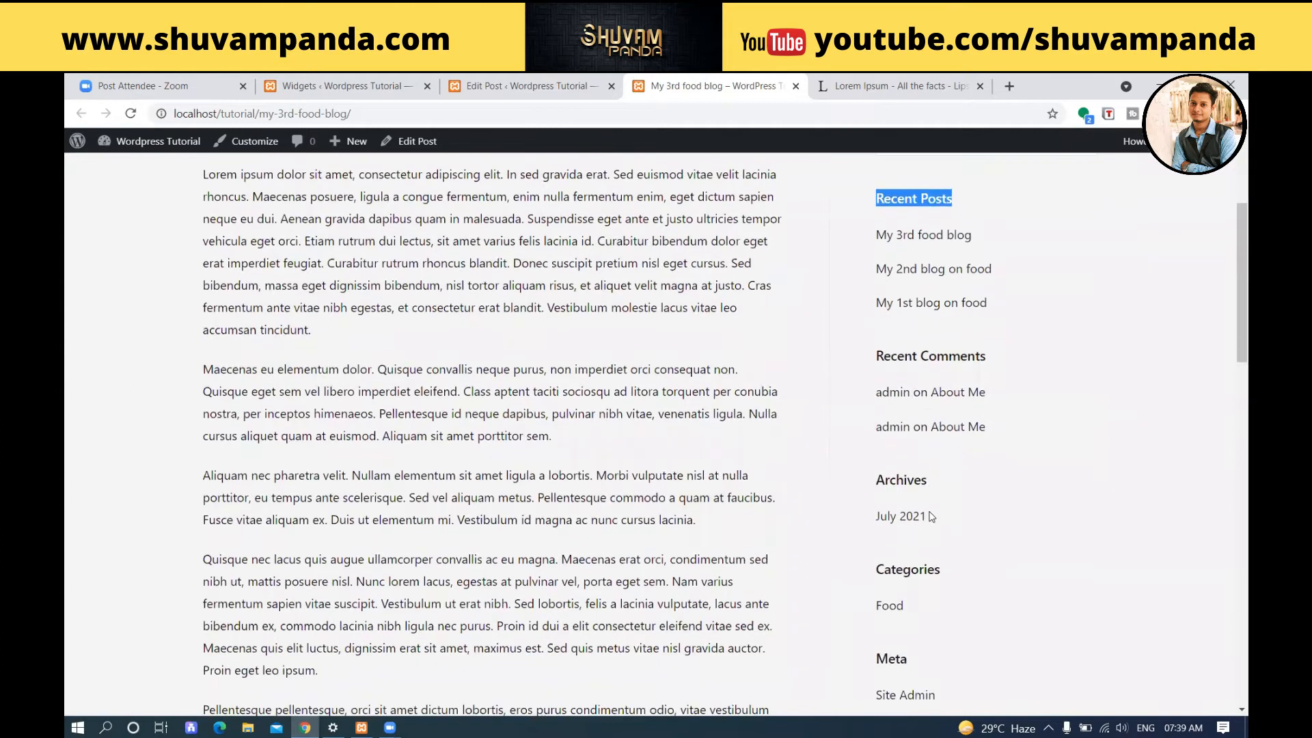
scroll(936, 480, "down", 3)
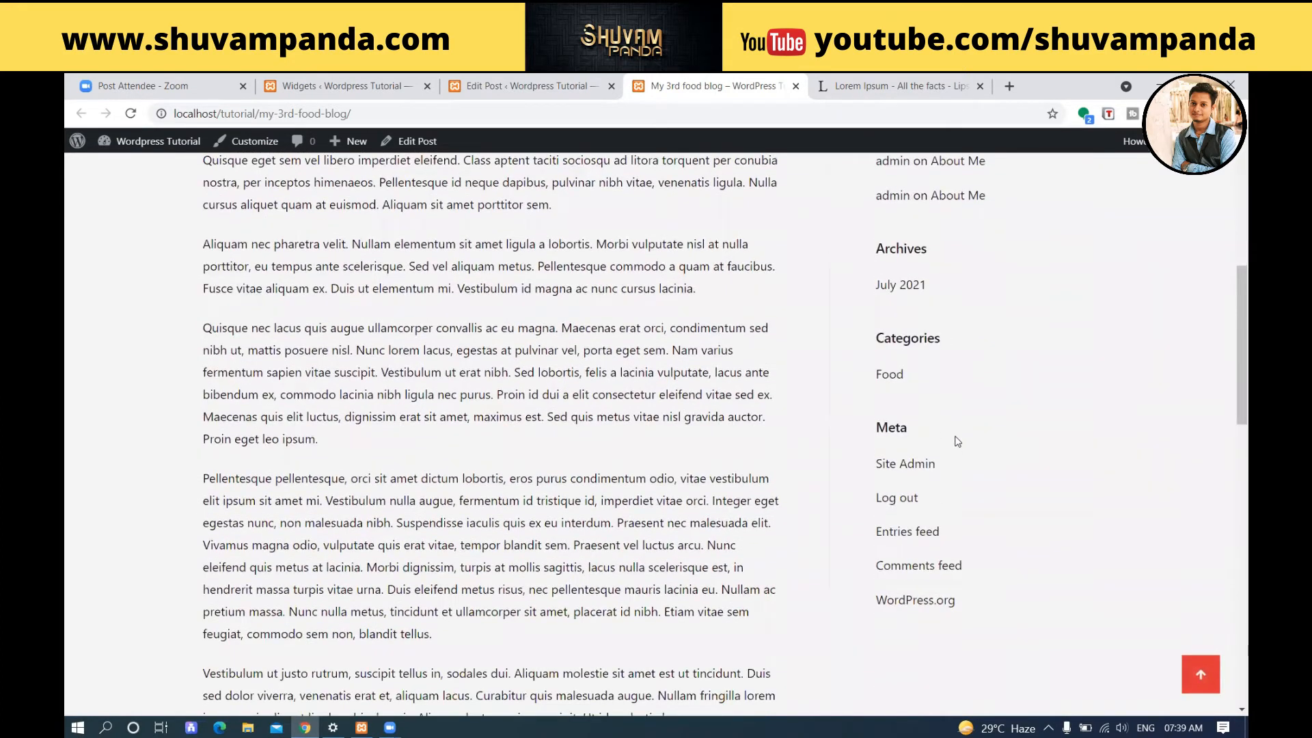
scroll(957, 441, "down", 1)
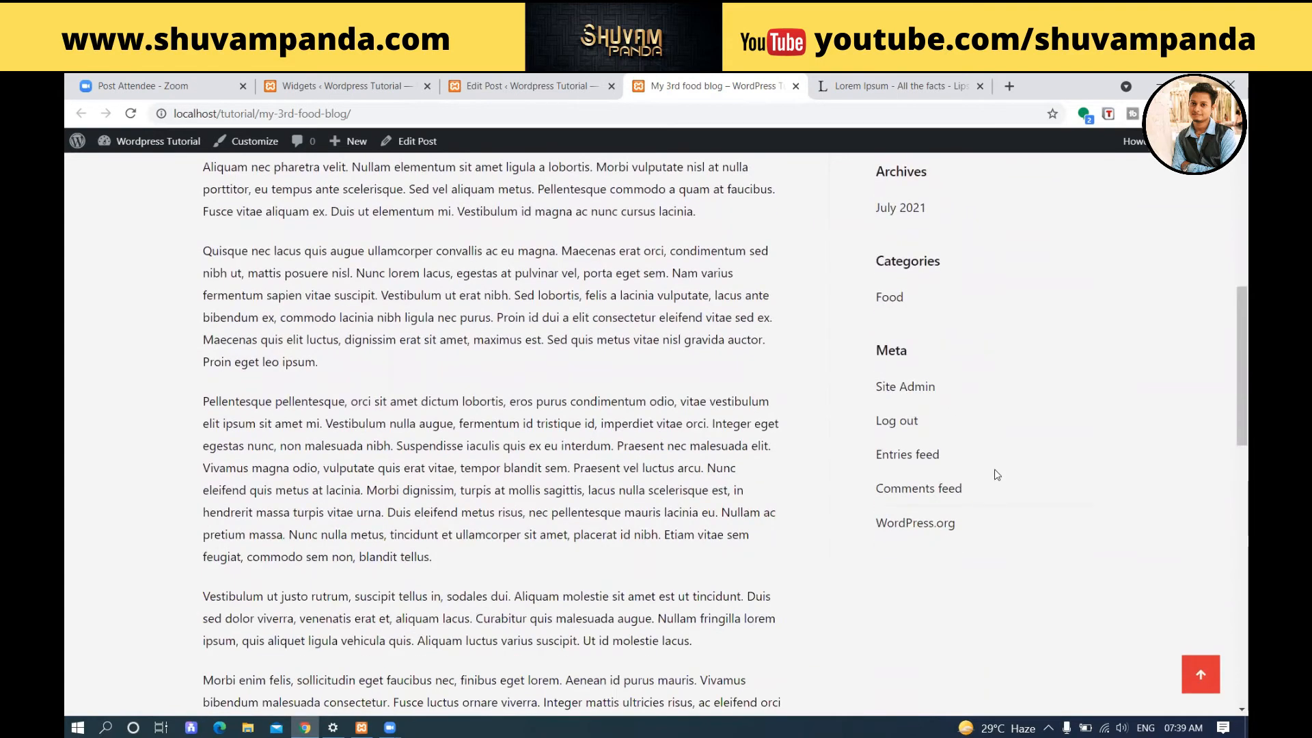
scroll(1002, 474, "up", 7)
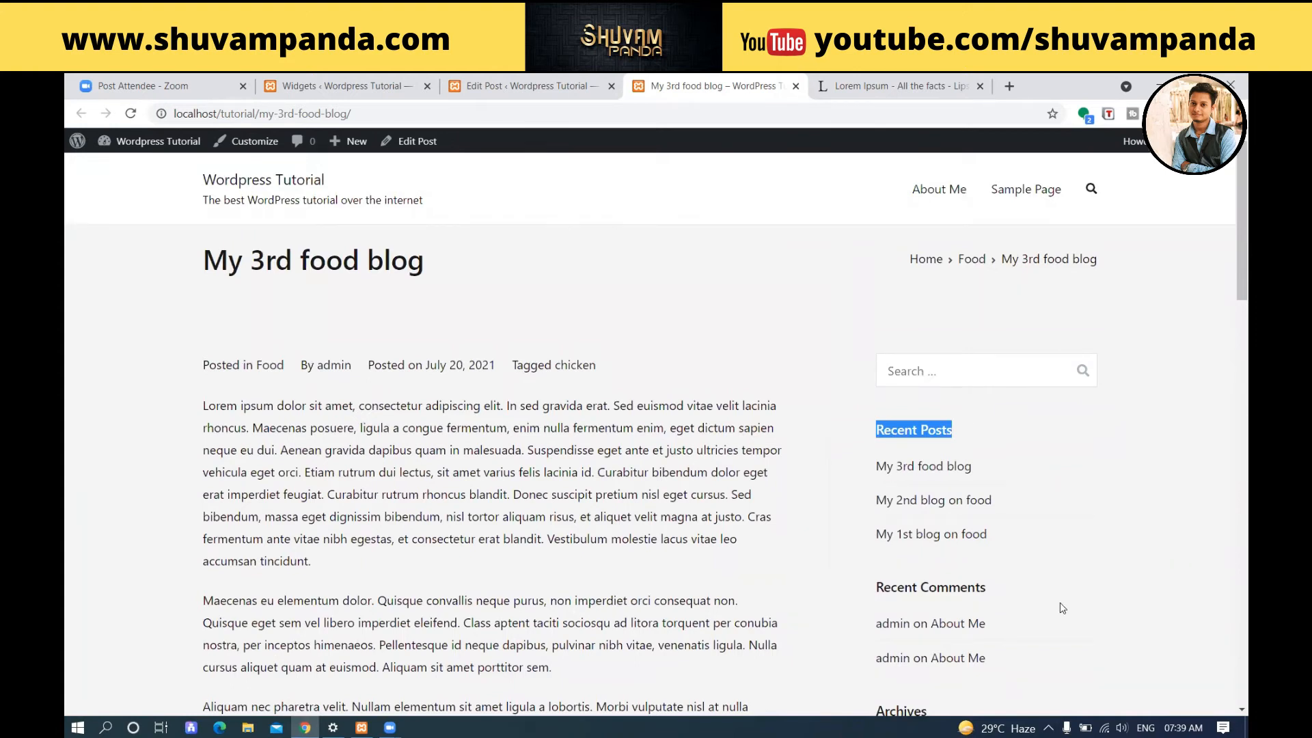
scroll(1062, 608, "down", 1)
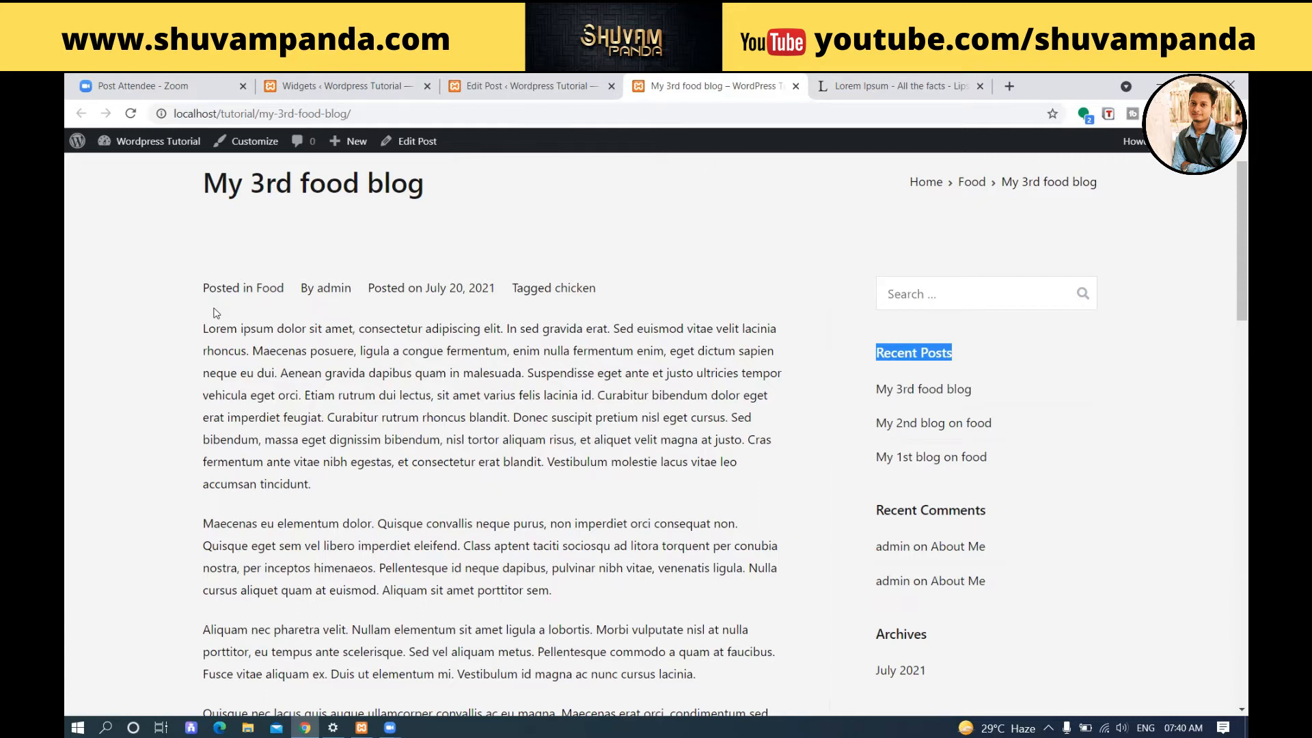
scroll(216, 313, "up", 1)
Go to the Widgets screen, dismiss the block Widgets welcome guide and look through the widgets in Sidebar Right.
left_click(513, 86)
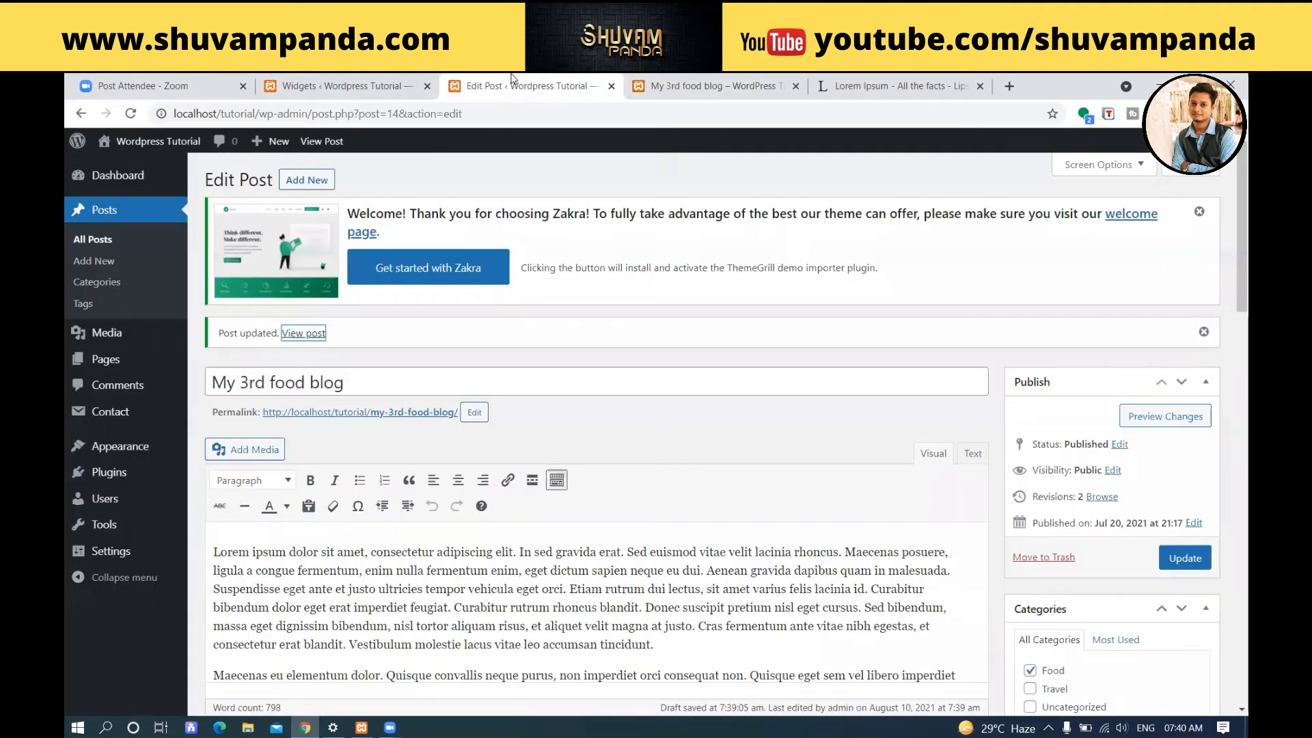
left_click(346, 86)
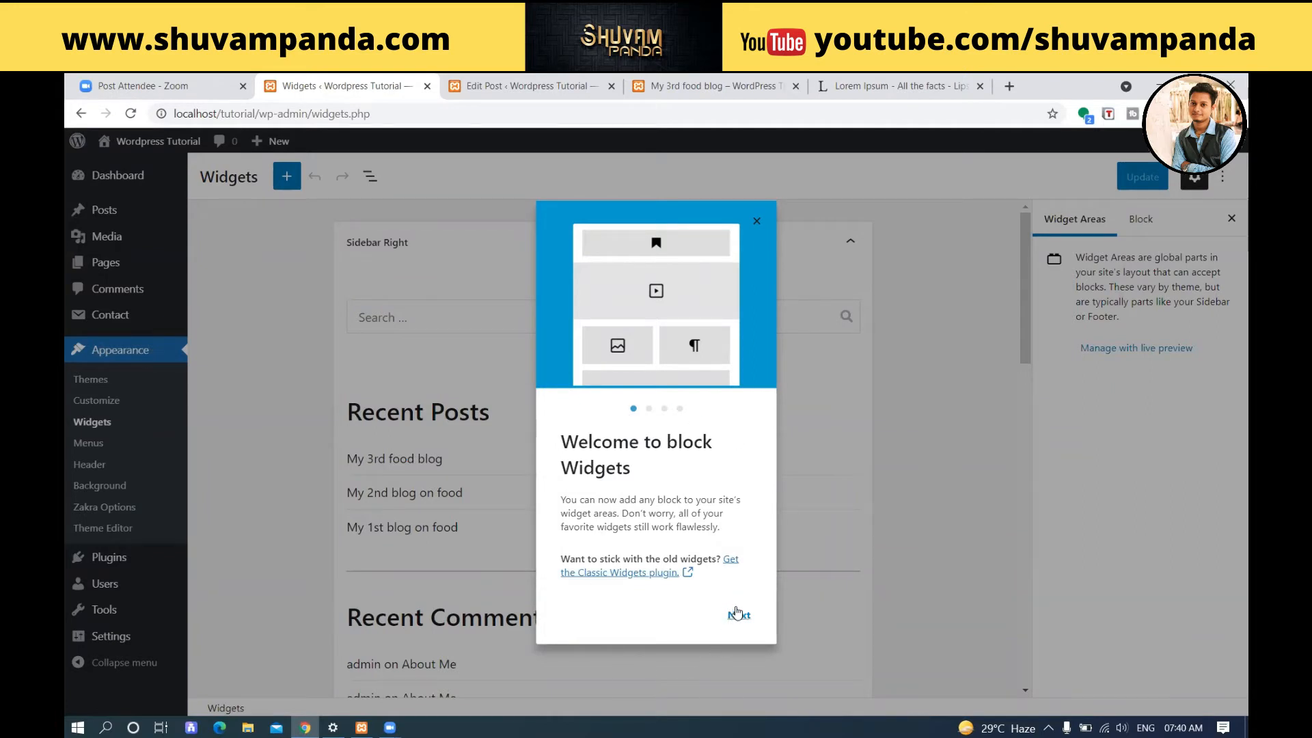
left_click(757, 222)
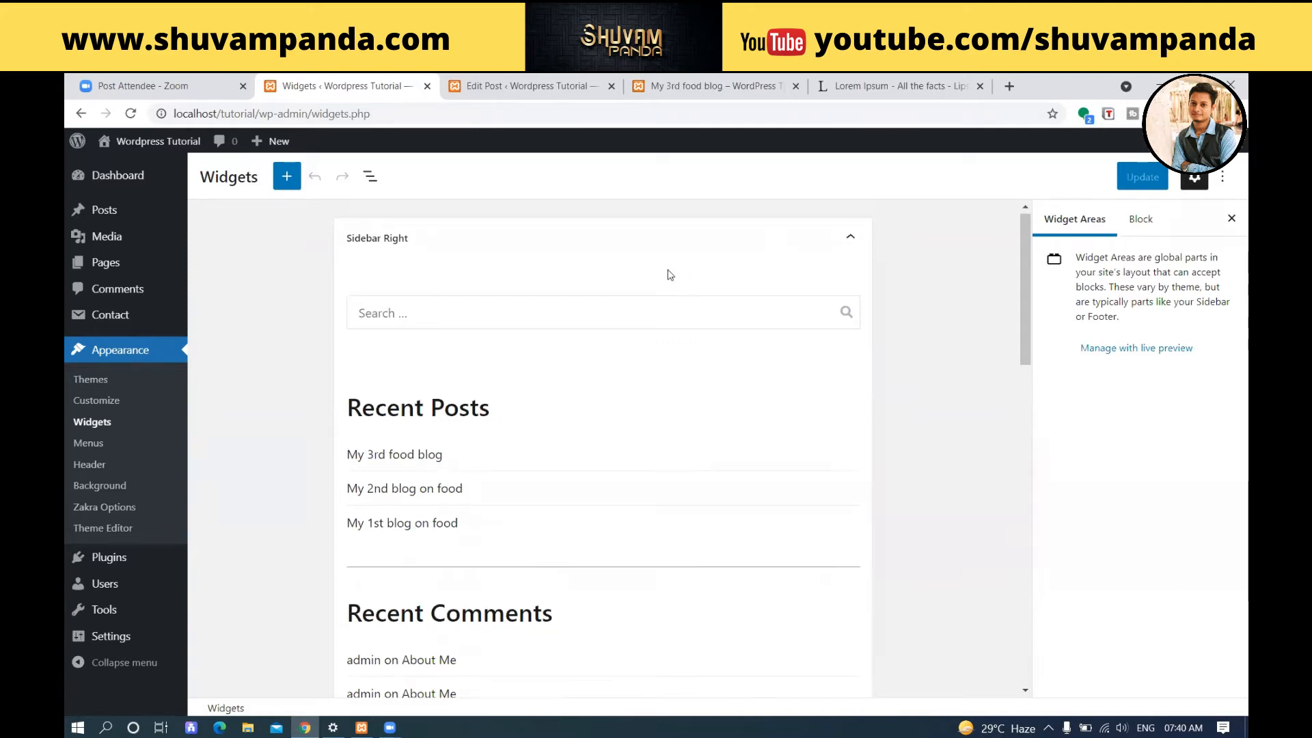
scroll(669, 275, "down", 6)
scroll(669, 275, "down", 3)
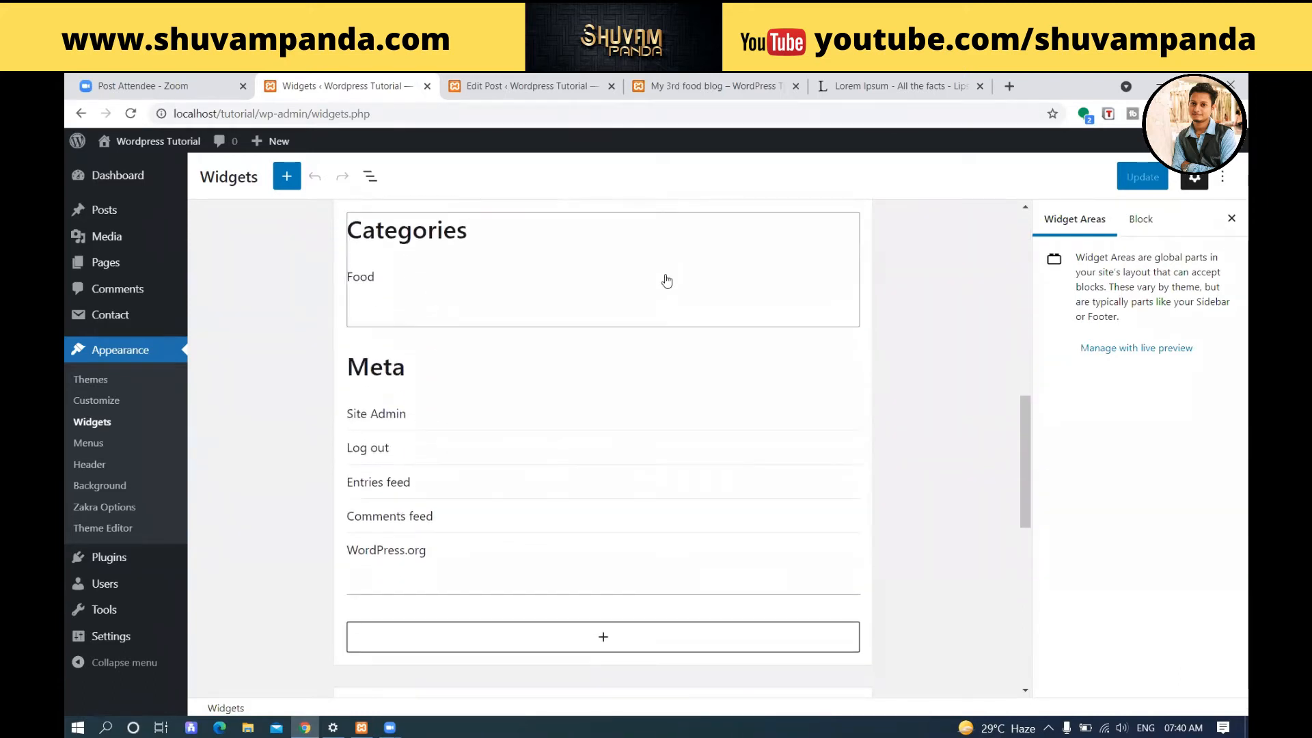
Close the Lorem Ipsum generator page, leaving the published blog post open.
left_click(863, 83)
left_click(773, 79)
left_click(967, 86)
left_click(980, 85)
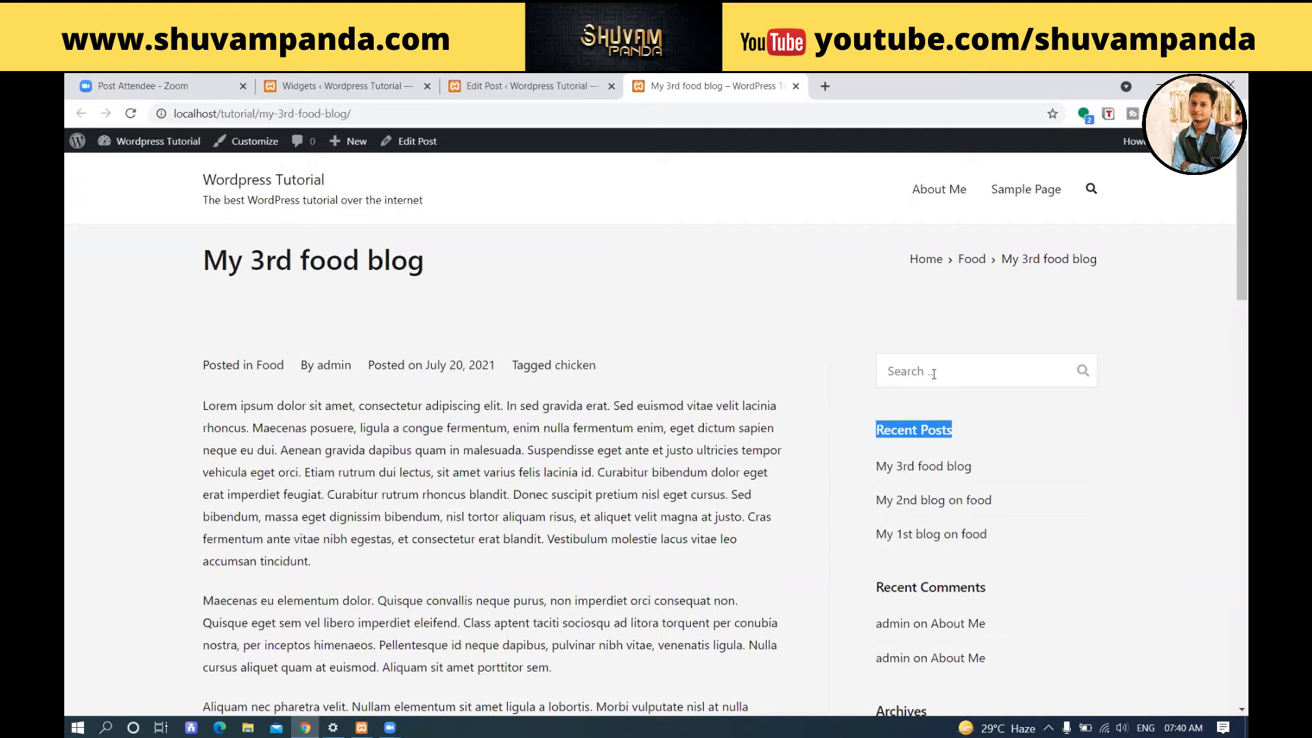
Place the Widgets browser tab after the Edit Post tab and reload the Widgets screen under Appearance.
left_click(600, 87)
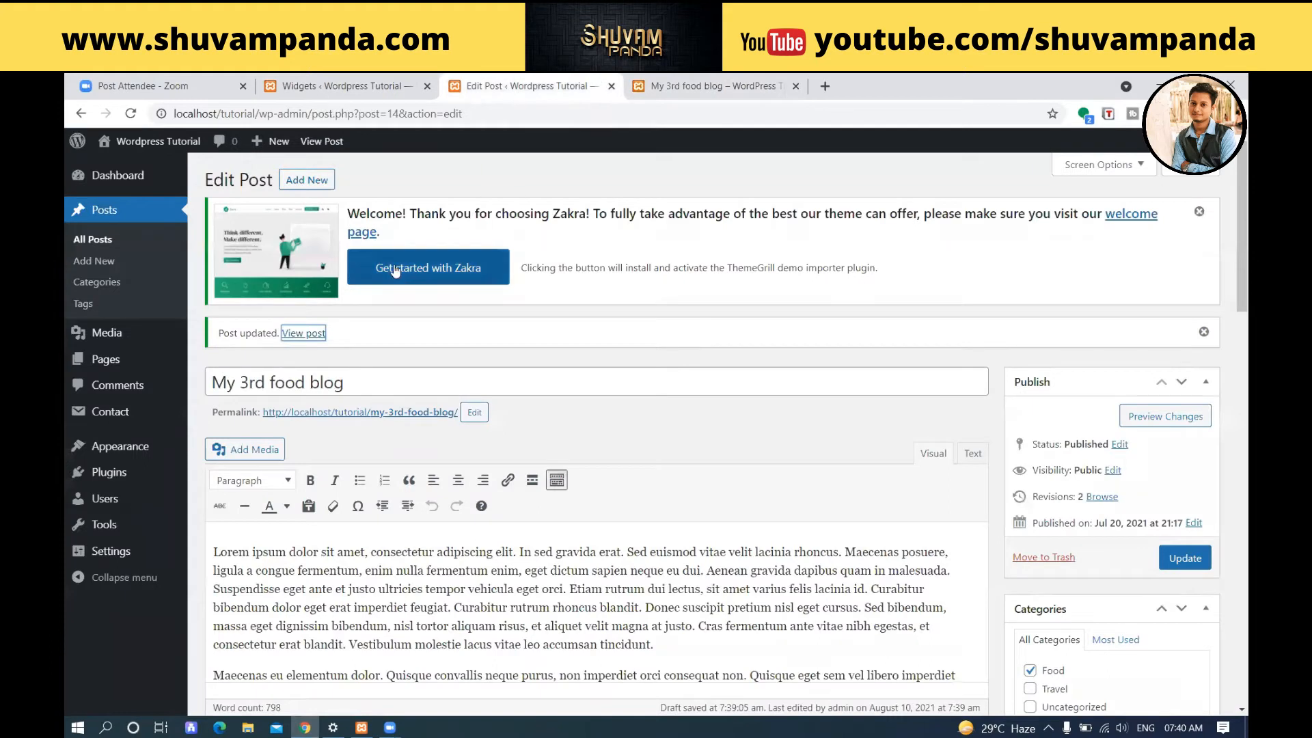
left_click_drag(395, 84, 574, 86)
left_click(120, 352)
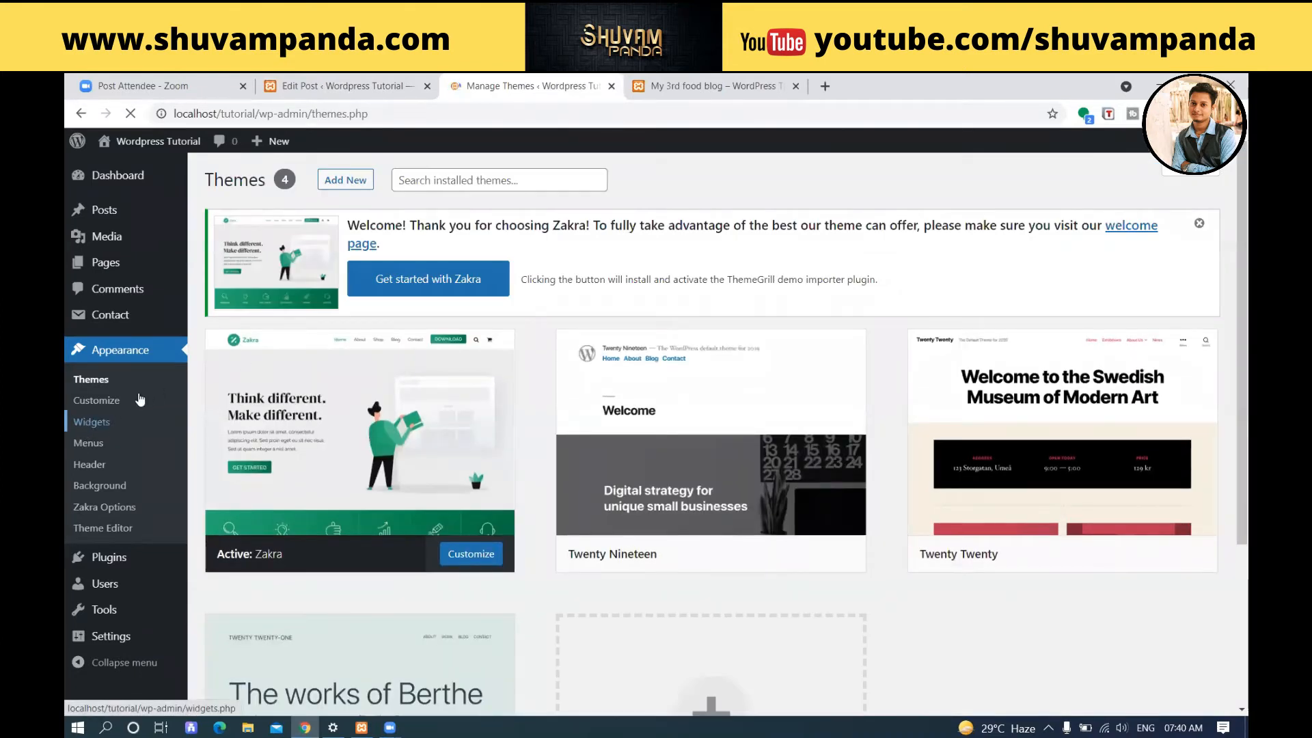
left_click(90, 422)
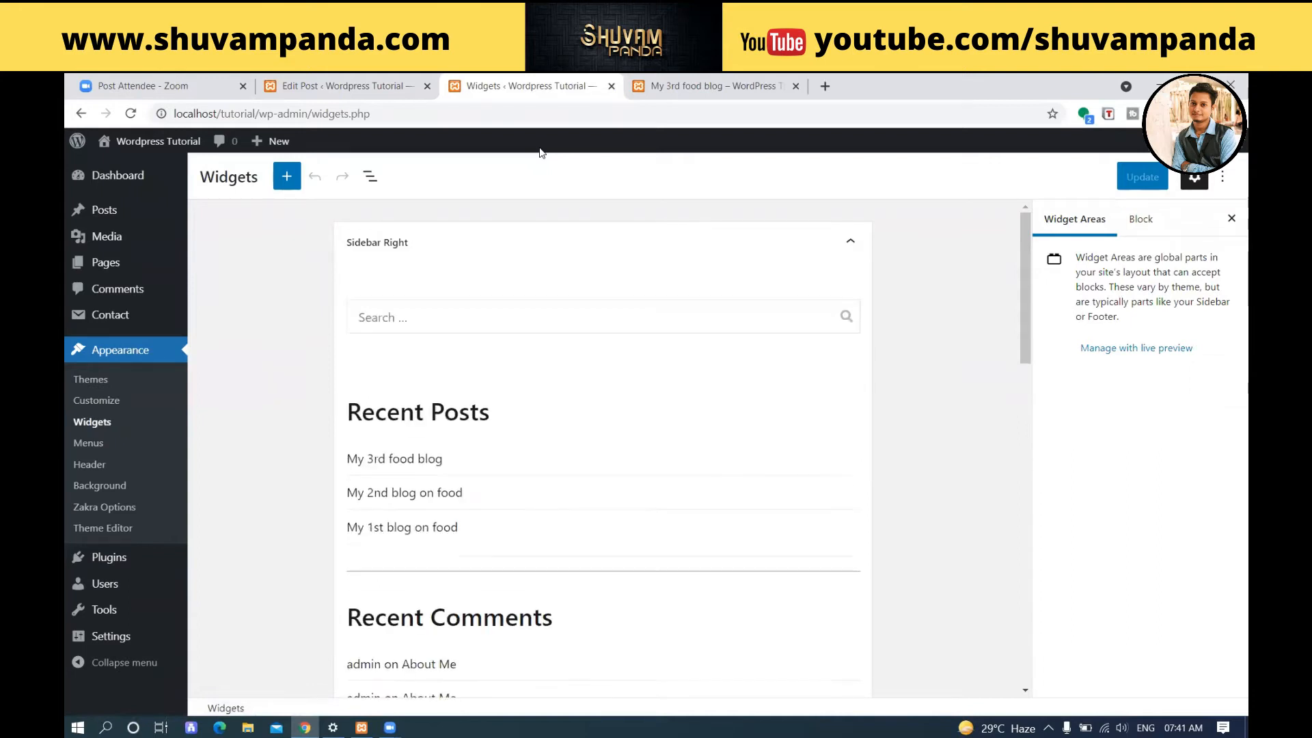
Collapse Sidebar Right to examine the list of available widget areas, and expand it again.
left_click(855, 245)
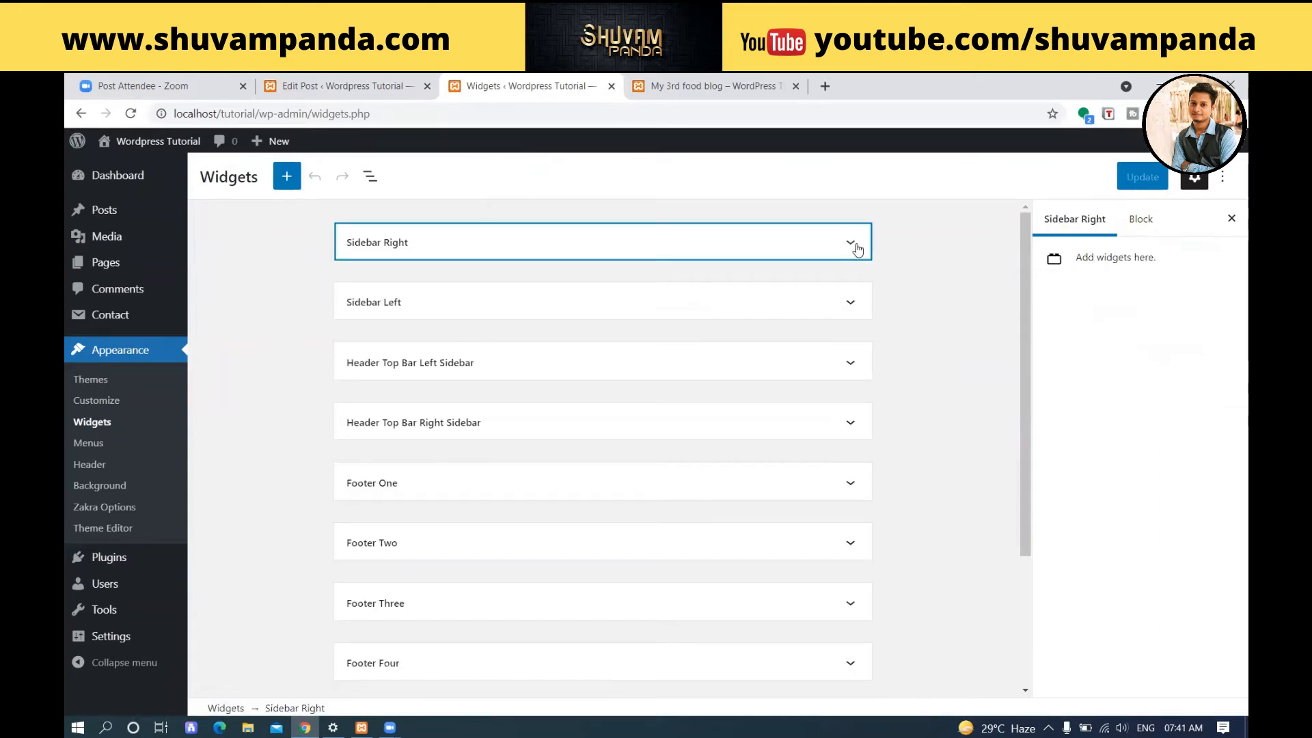
scroll(848, 239, "down", 2)
scroll(849, 238, "down", 1)
scroll(848, 238, "up", 3)
scroll(848, 240, "down", 3)
scroll(831, 239, "up", 3)
left_click(851, 242)
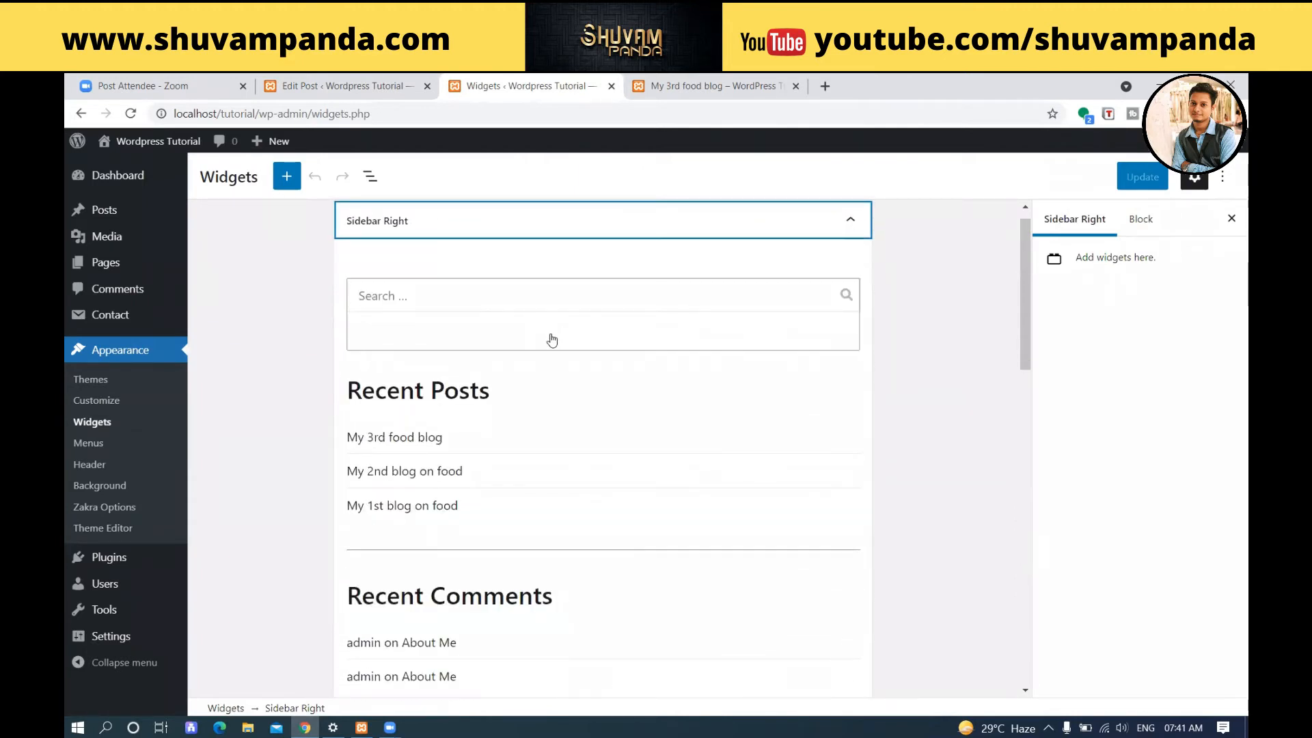
Remove the Archives widget block from the Sidebar Right area.
scroll(629, 381, "down", 1)
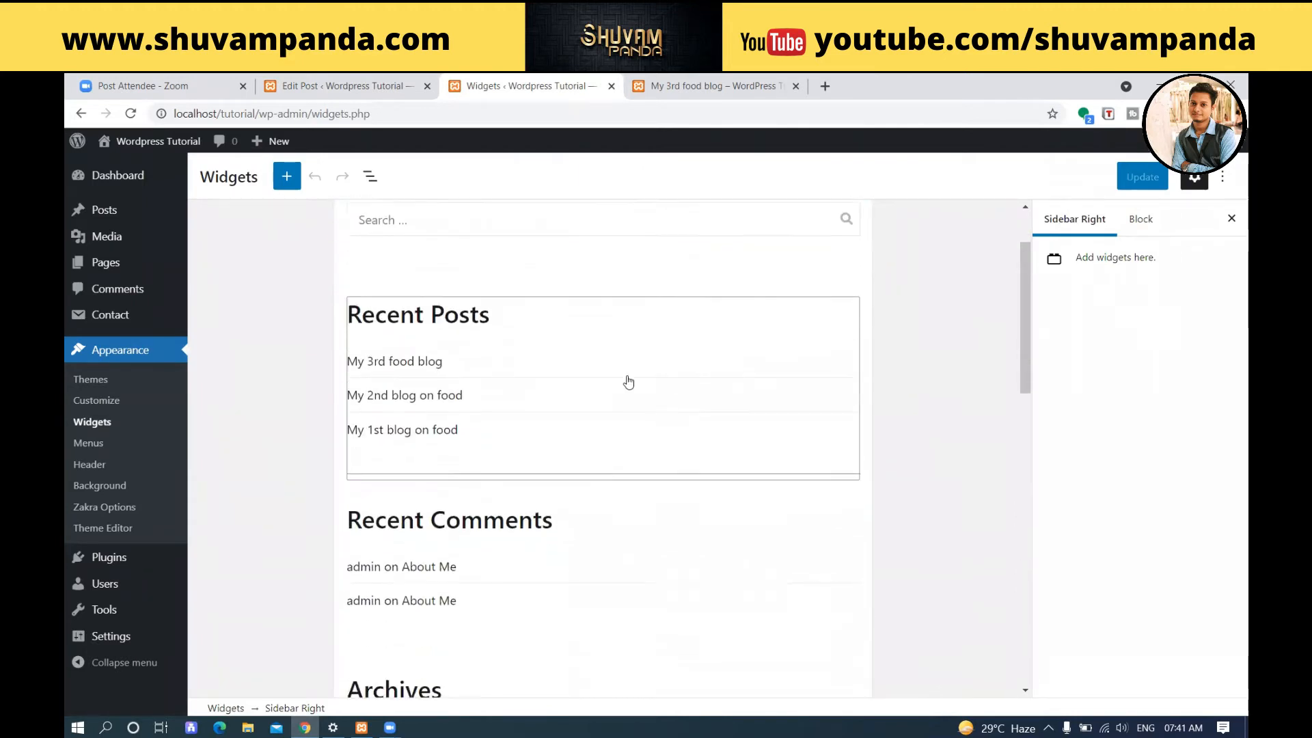
scroll(626, 381, "down", 1)
scroll(642, 389, "down", 2)
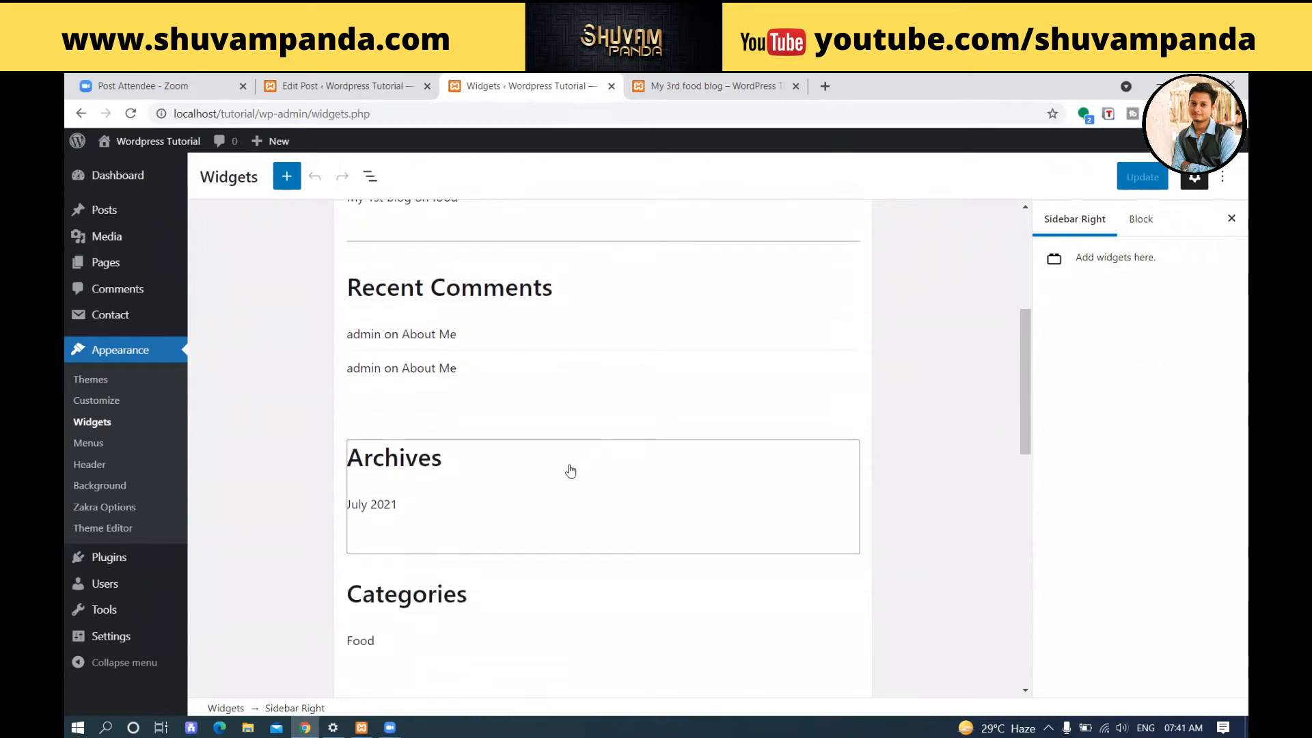
left_click(500, 482)
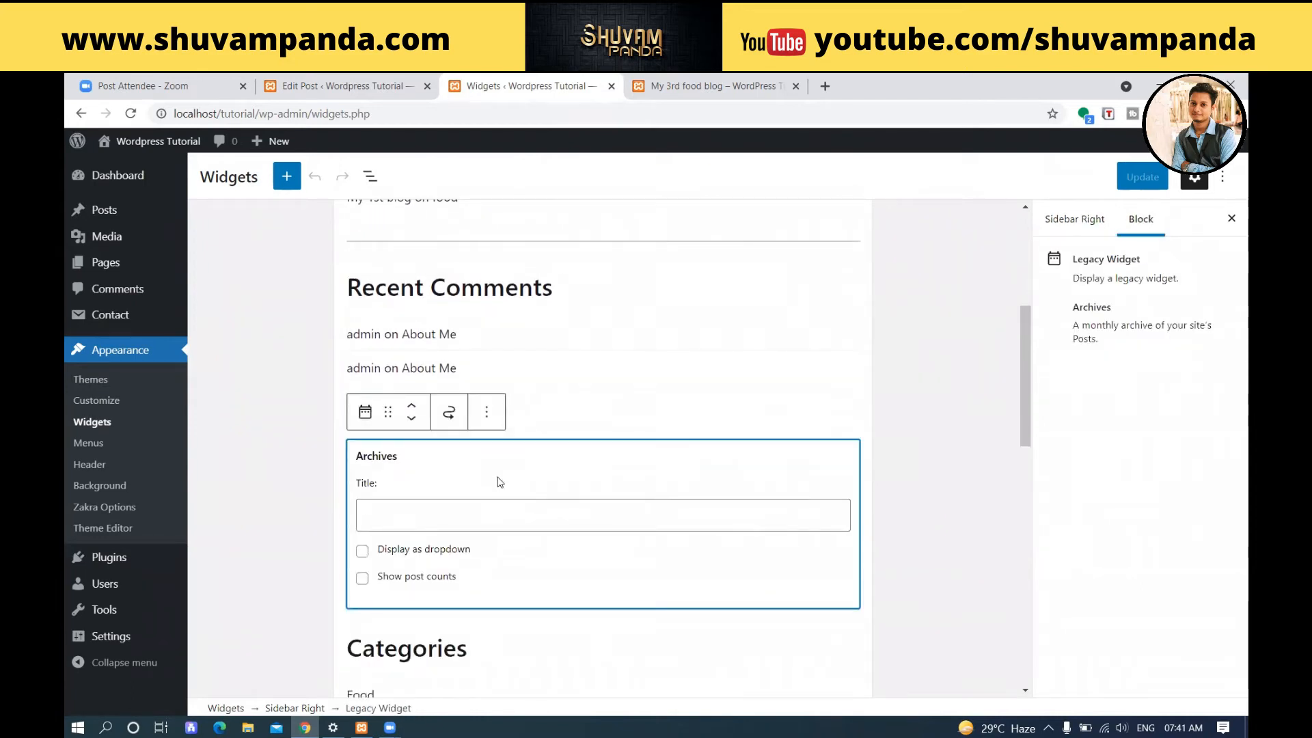
left_click(484, 412)
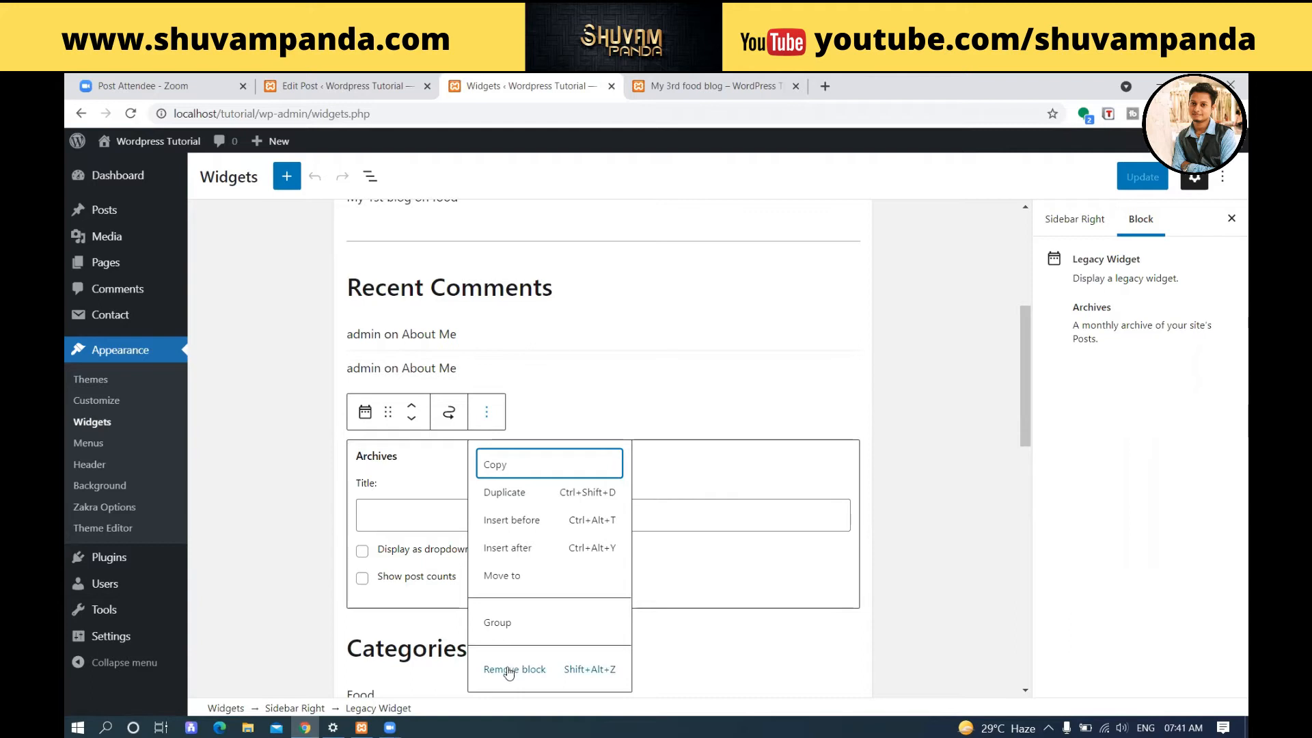
left_click(543, 670)
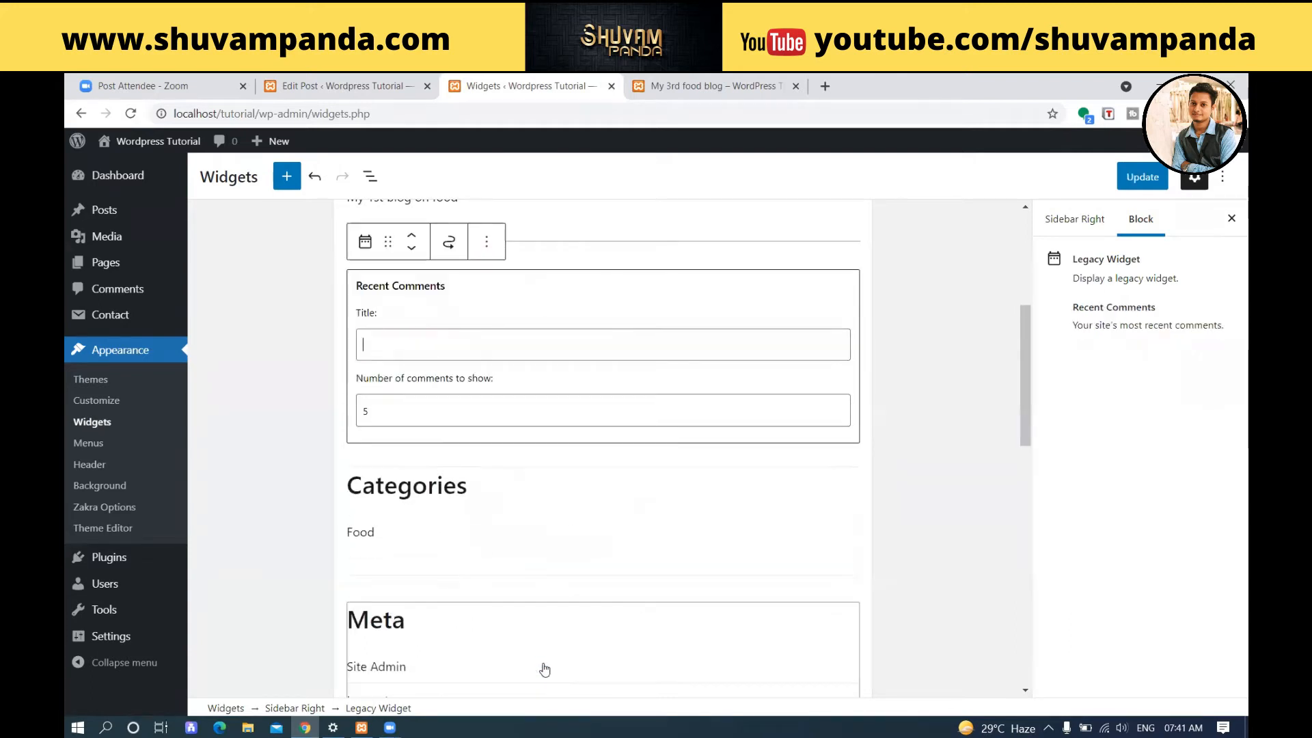
Remove the Categories and Meta widget blocks from the Sidebar Right area.
left_click(485, 501)
left_click(486, 412)
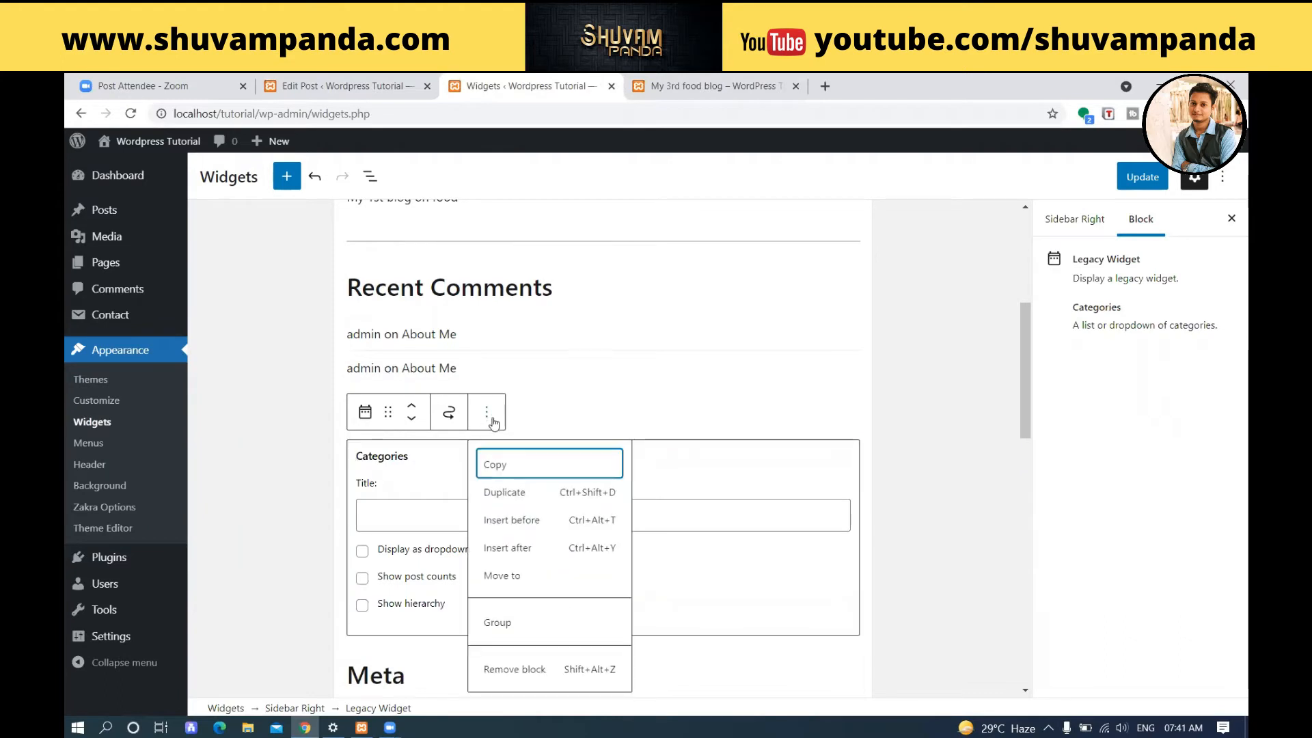
left_click(540, 670)
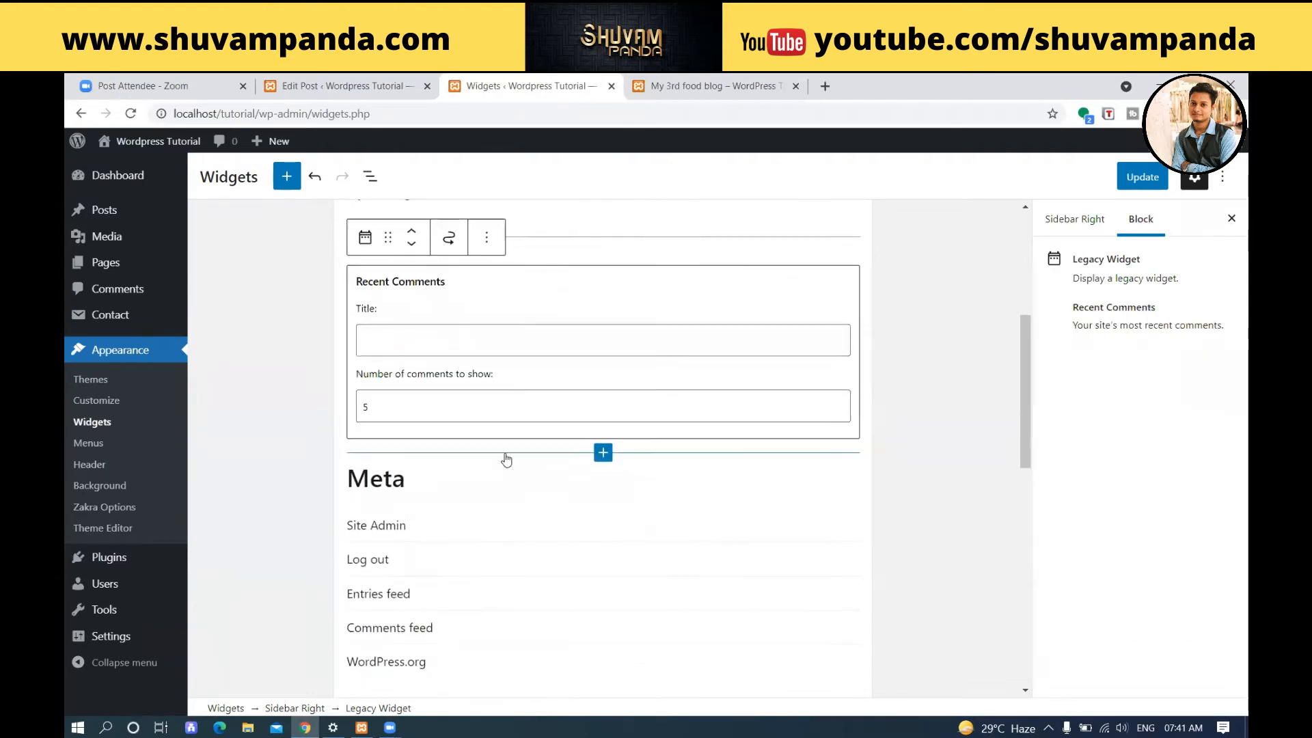
scroll(560, 357, "down", 2)
left_click(560, 356)
left_click(486, 258)
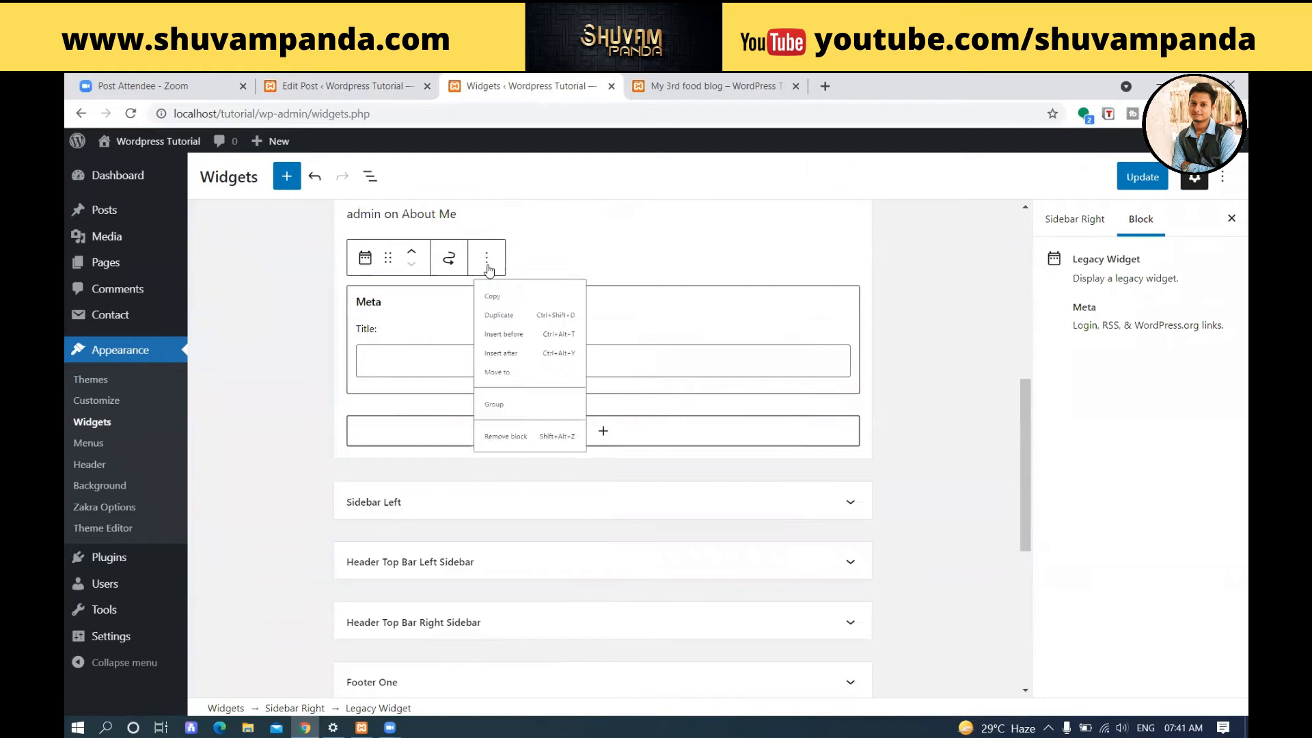
left_click(514, 518)
Save the Sidebar Right widget changes and return to the published "My 3rd food blog" post.
scroll(527, 358, "up", 5)
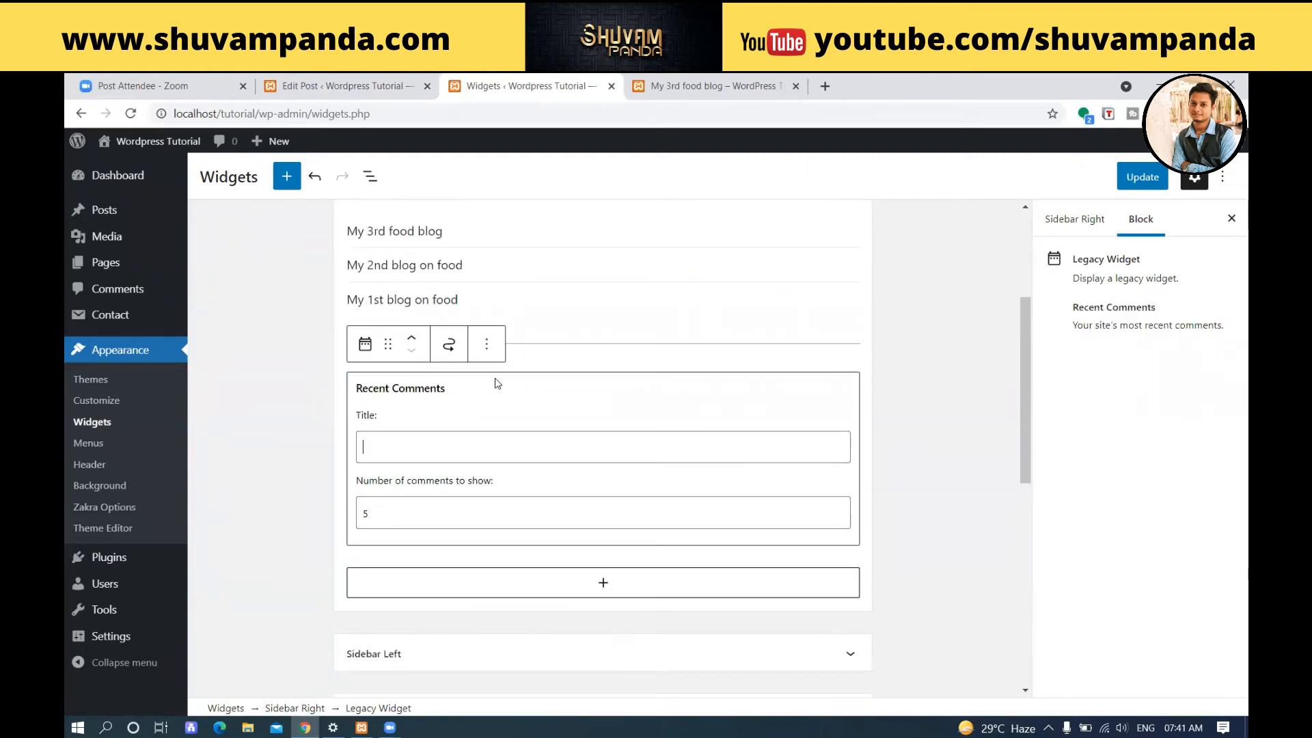
scroll(356, 369, "up", 3)
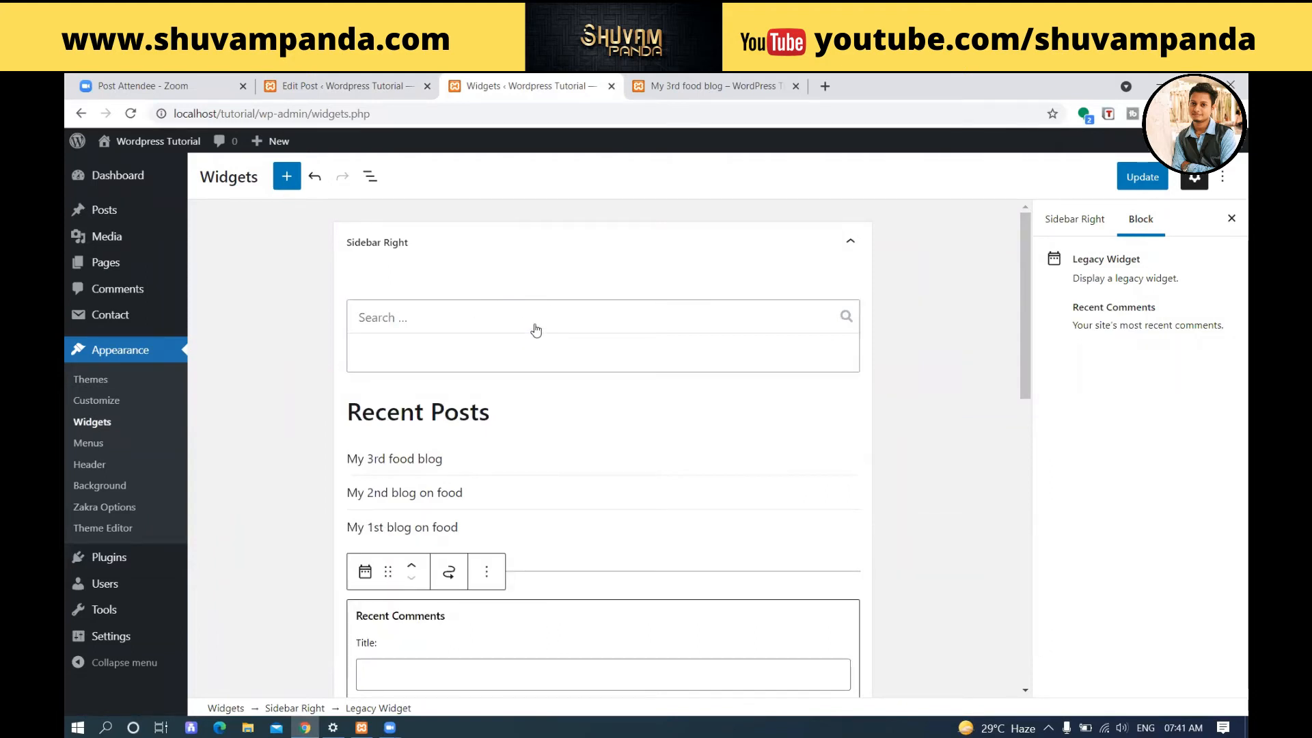
scroll(540, 328, "down", 2)
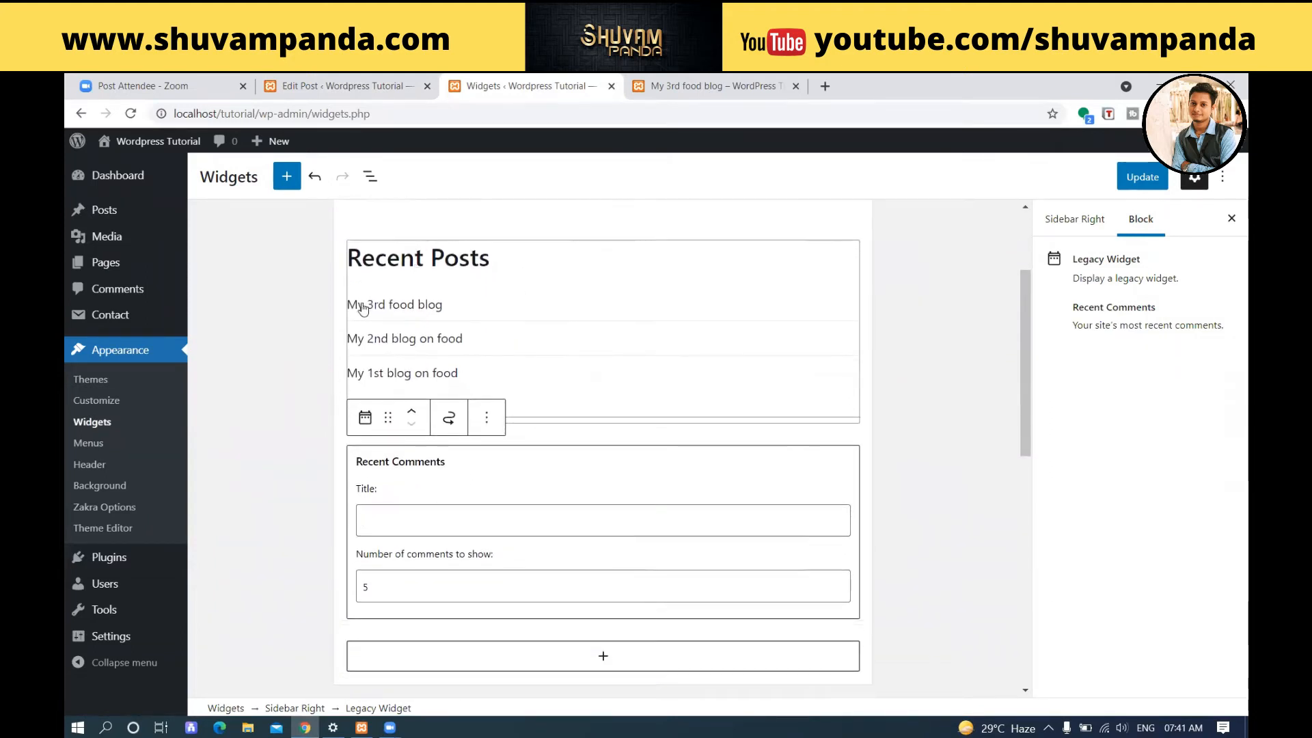
scroll(362, 309, "down", 3)
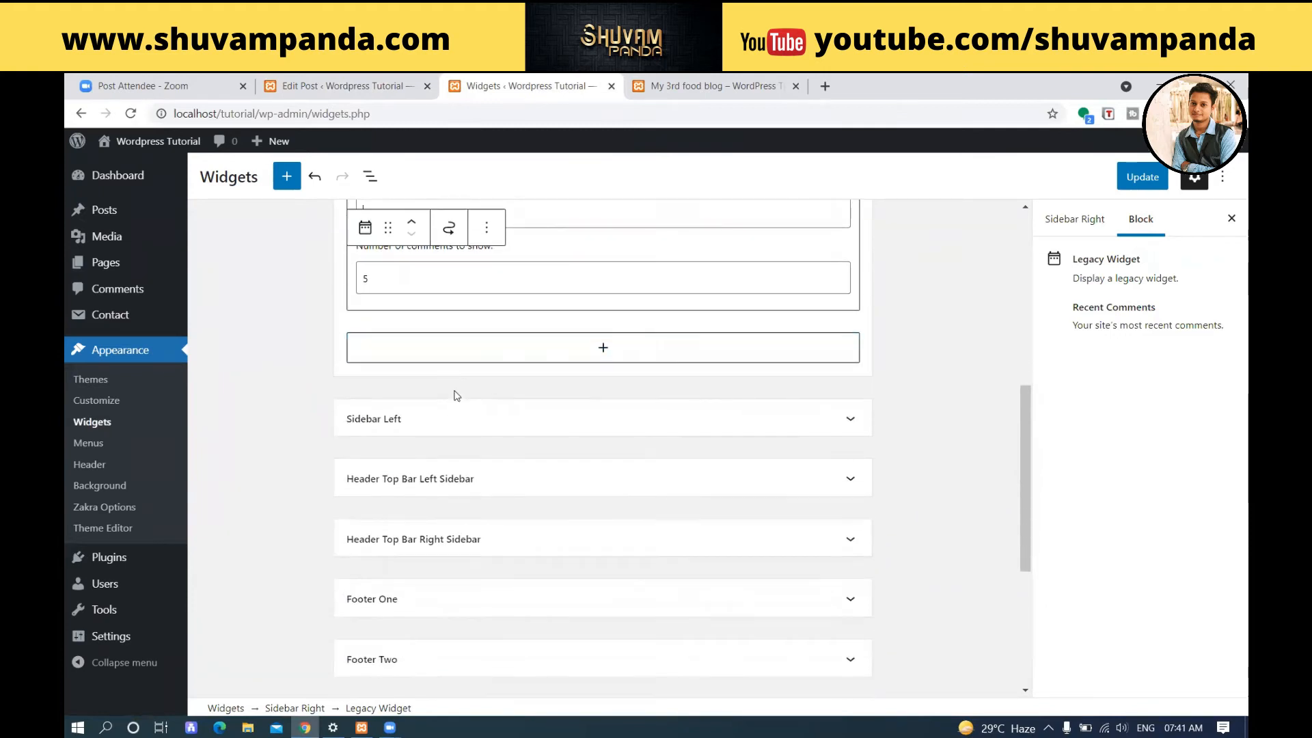
scroll(455, 393, "up", 7)
left_click(1121, 178)
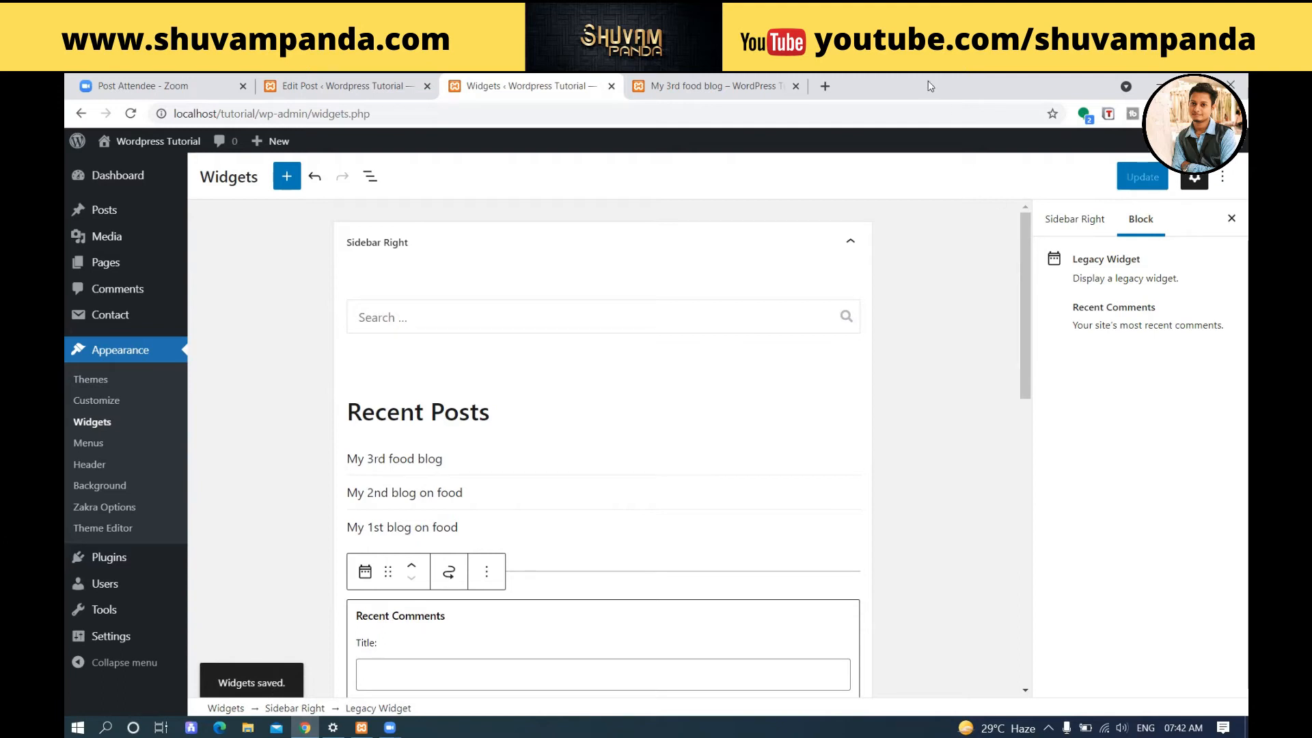
left_click(772, 82)
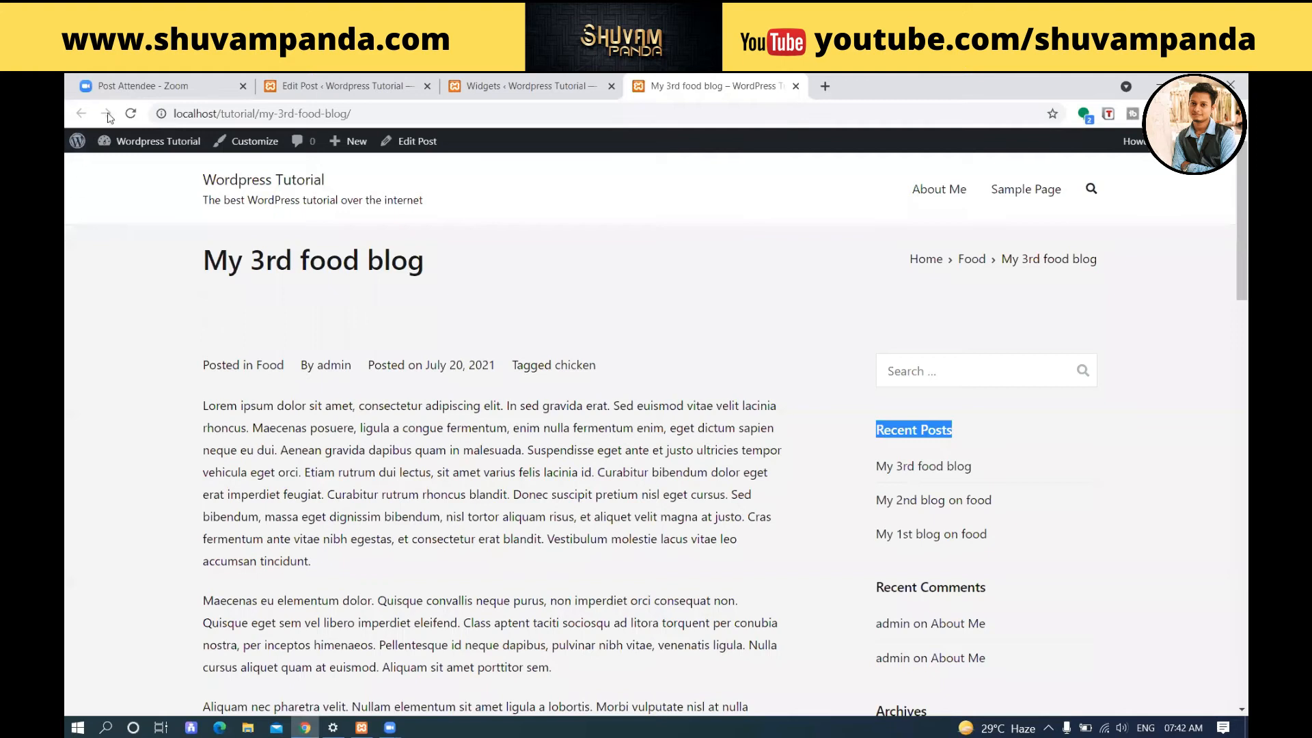
Reload the "My 3rd food blog" post and examine the widgets in its right sidebar.
left_click(130, 116)
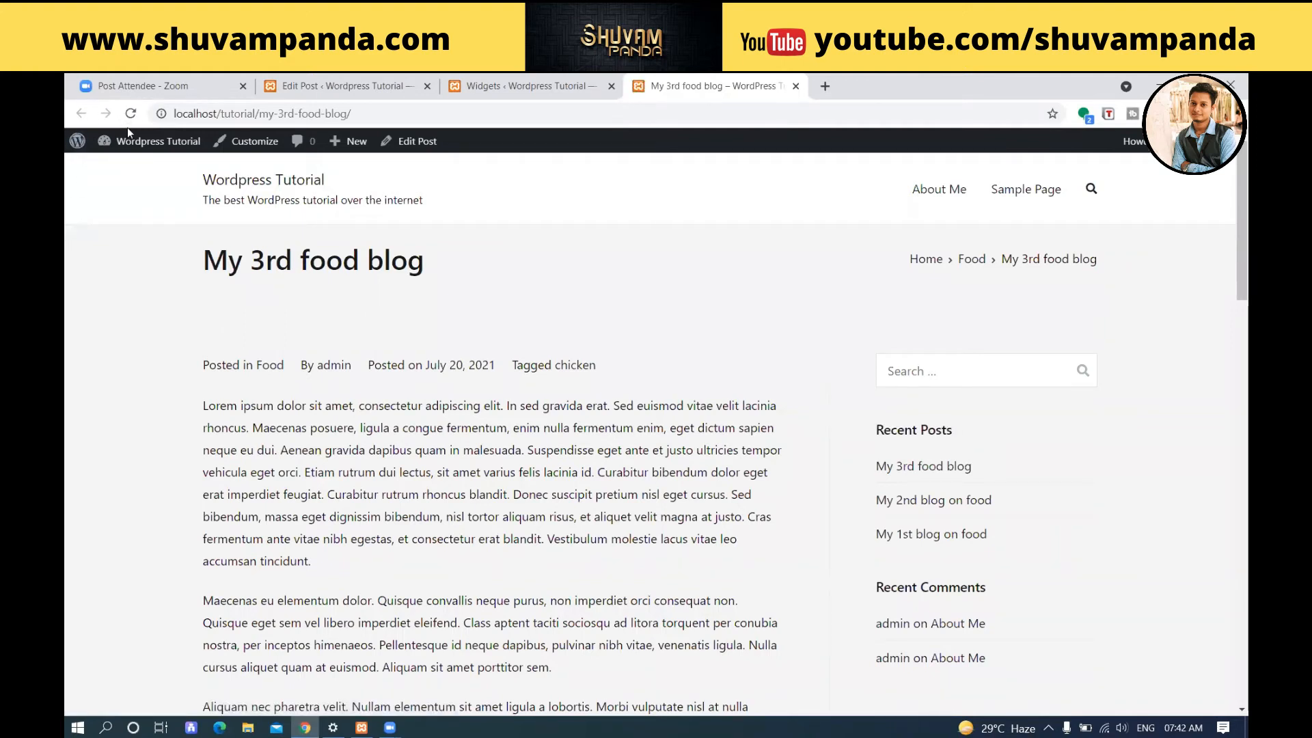
scroll(855, 372, "down", 5)
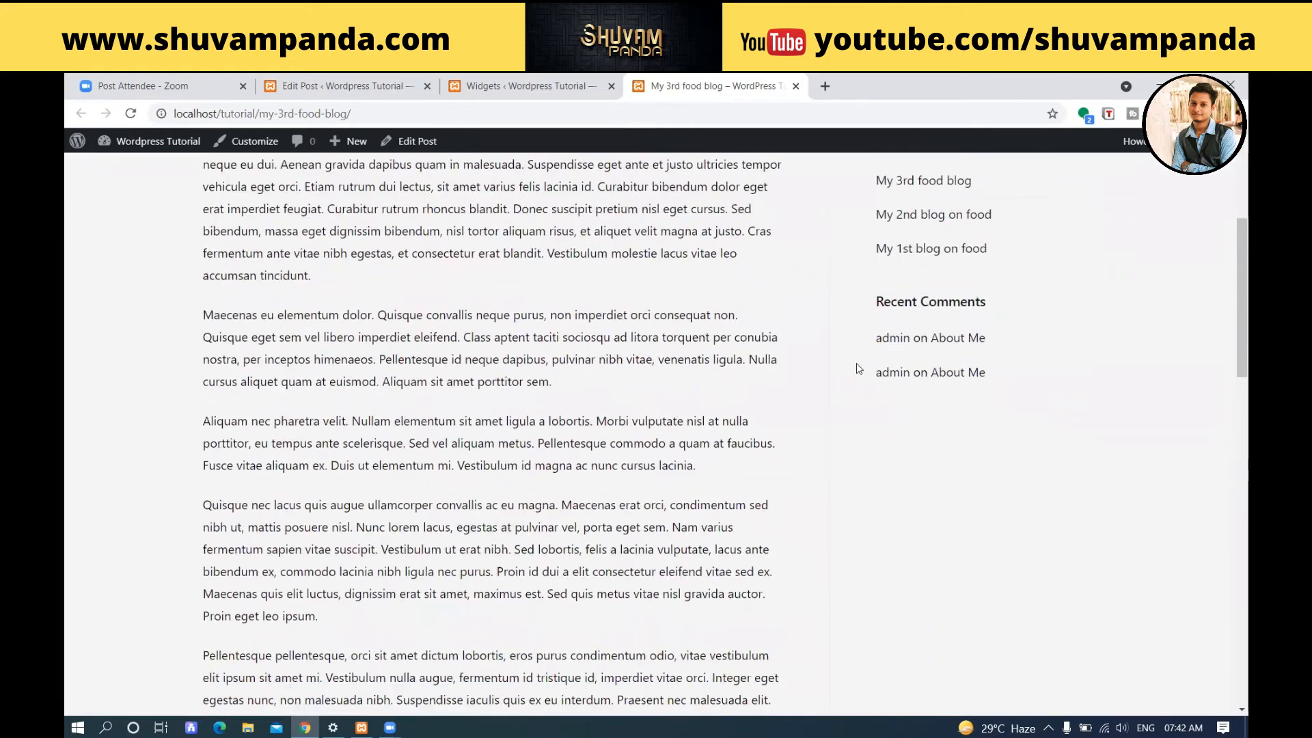
scroll(860, 369, "down", 5)
scroll(861, 370, "up", 10)
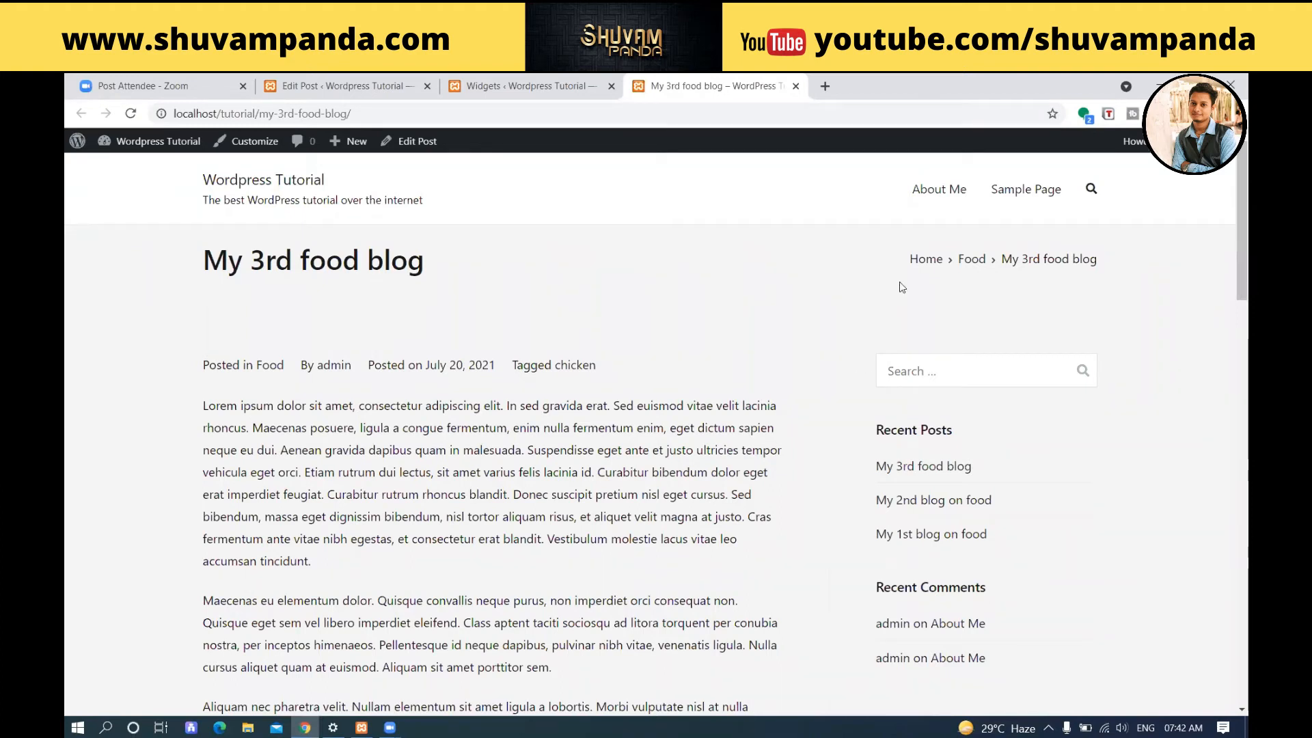
Return to the Widgets editor and open the full block library for a new block below Recent Comments in Sidebar Right.
left_click(523, 86)
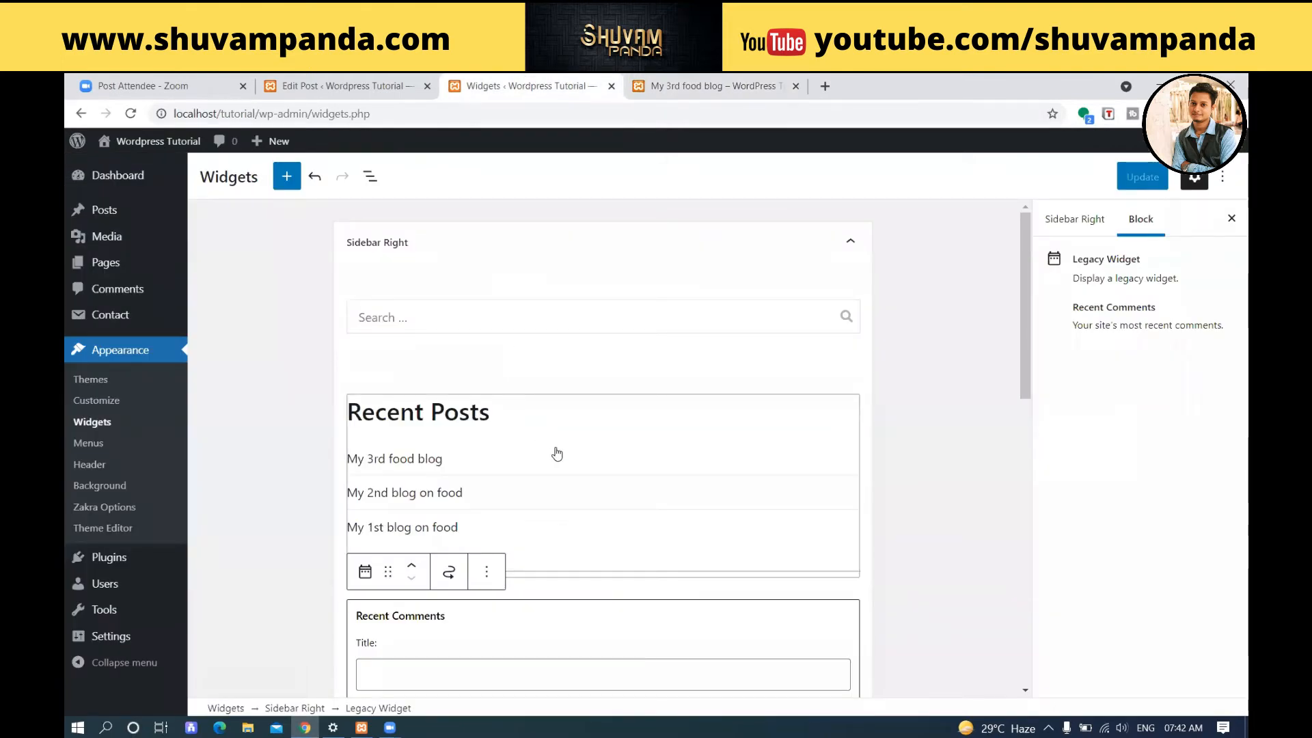
scroll(561, 450, "down", 3)
scroll(560, 449, "up", 3)
scroll(419, 404, "down", 5)
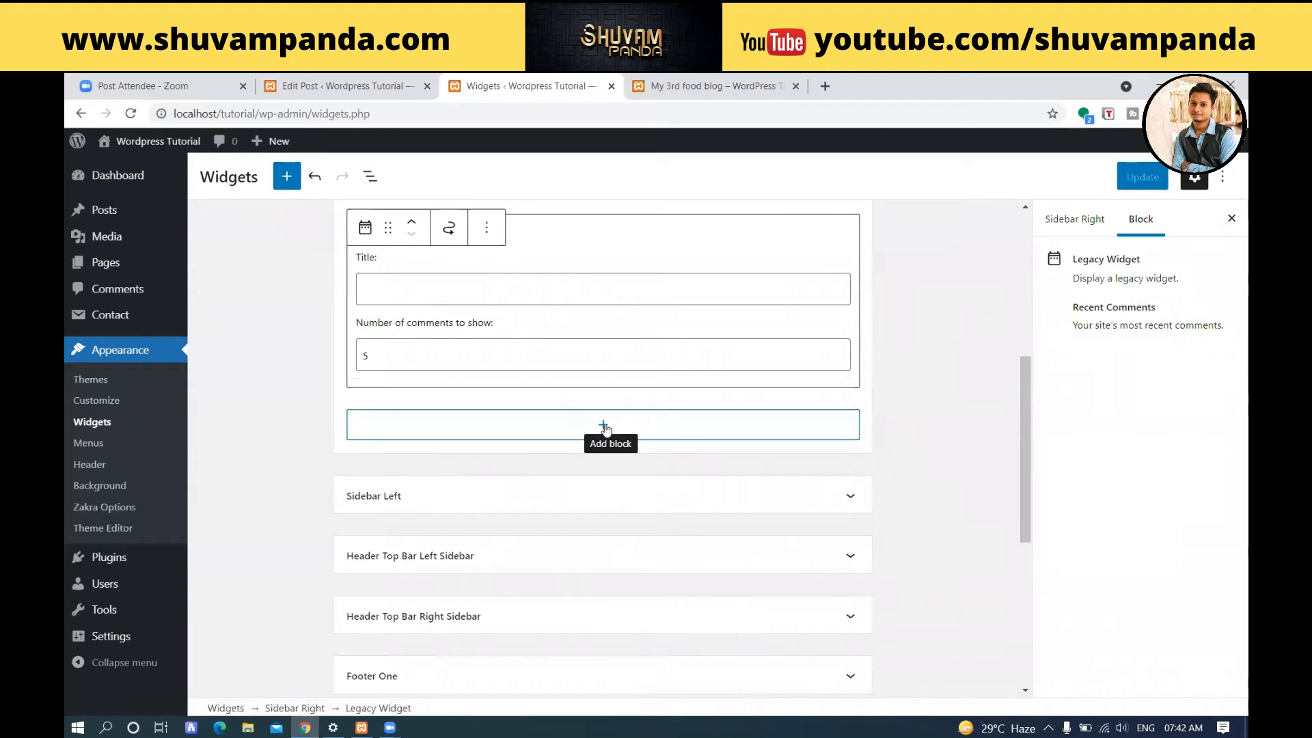
left_click(605, 427)
scroll(607, 430, "up", 5)
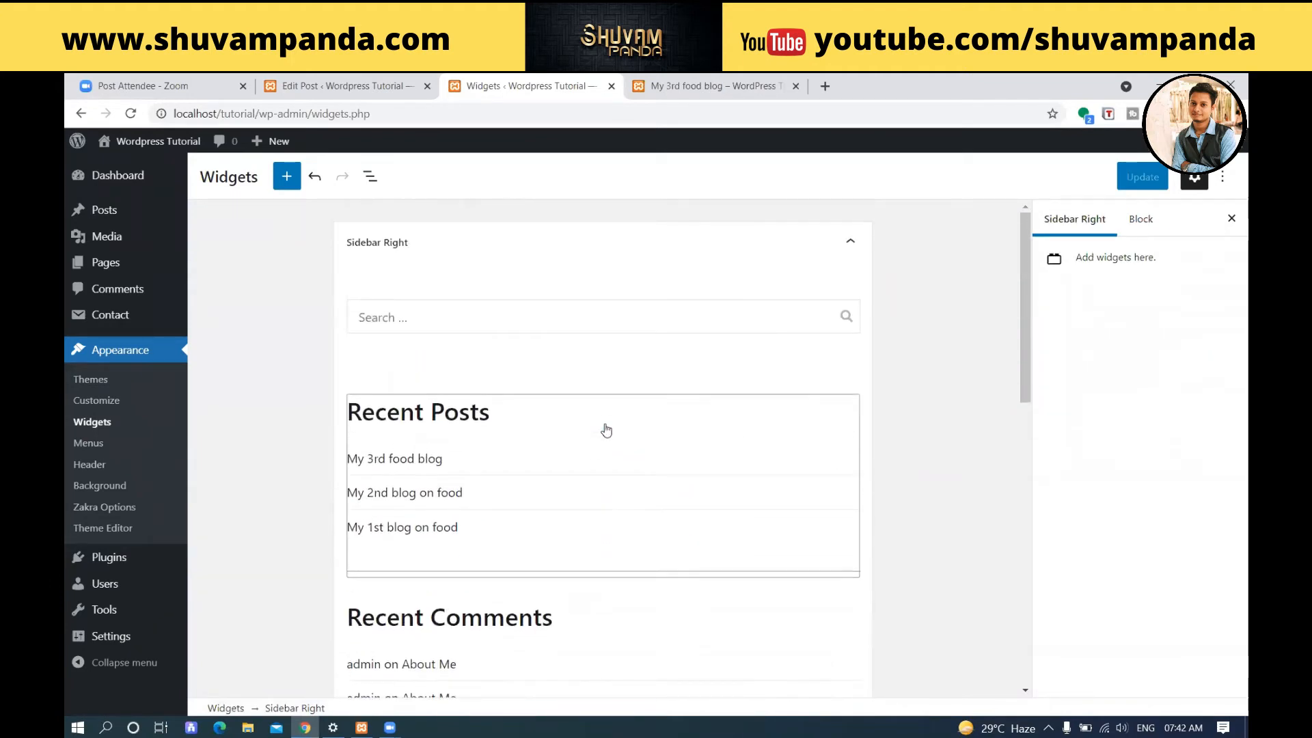
scroll(606, 431, "down", 5)
left_click(604, 401)
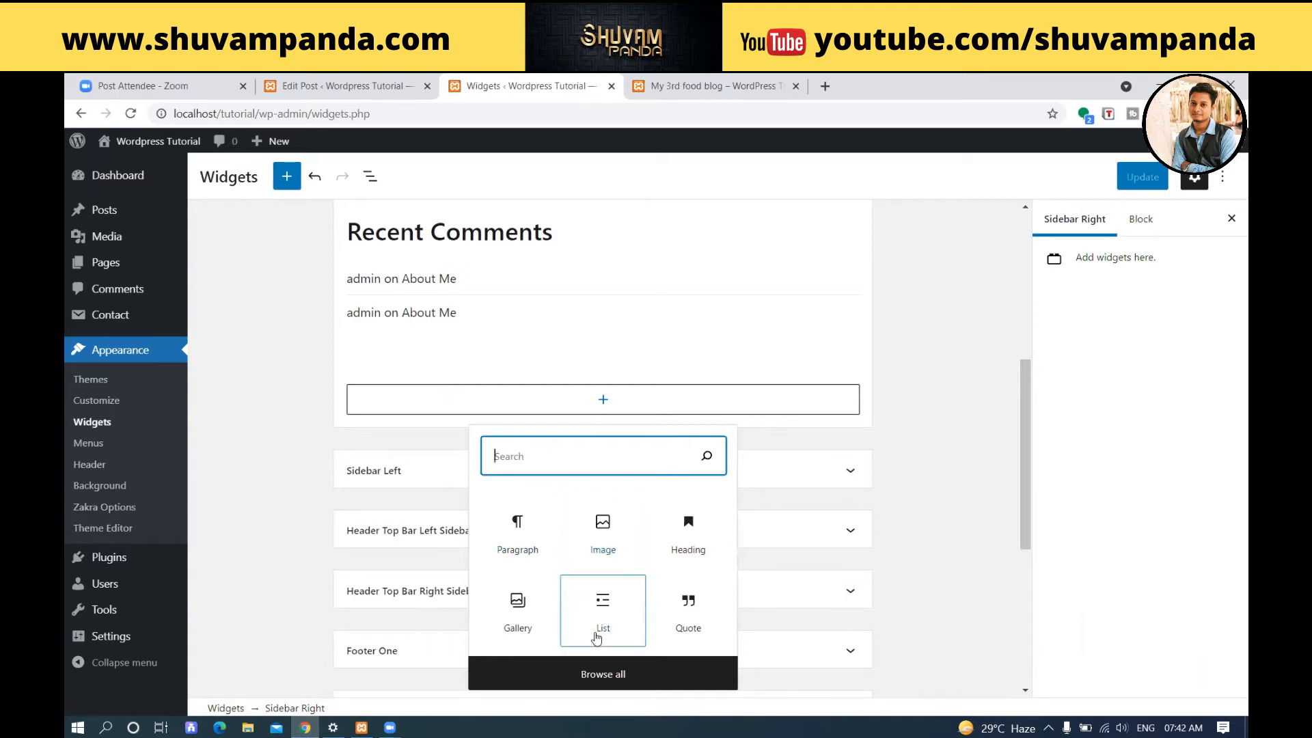
left_click(607, 678)
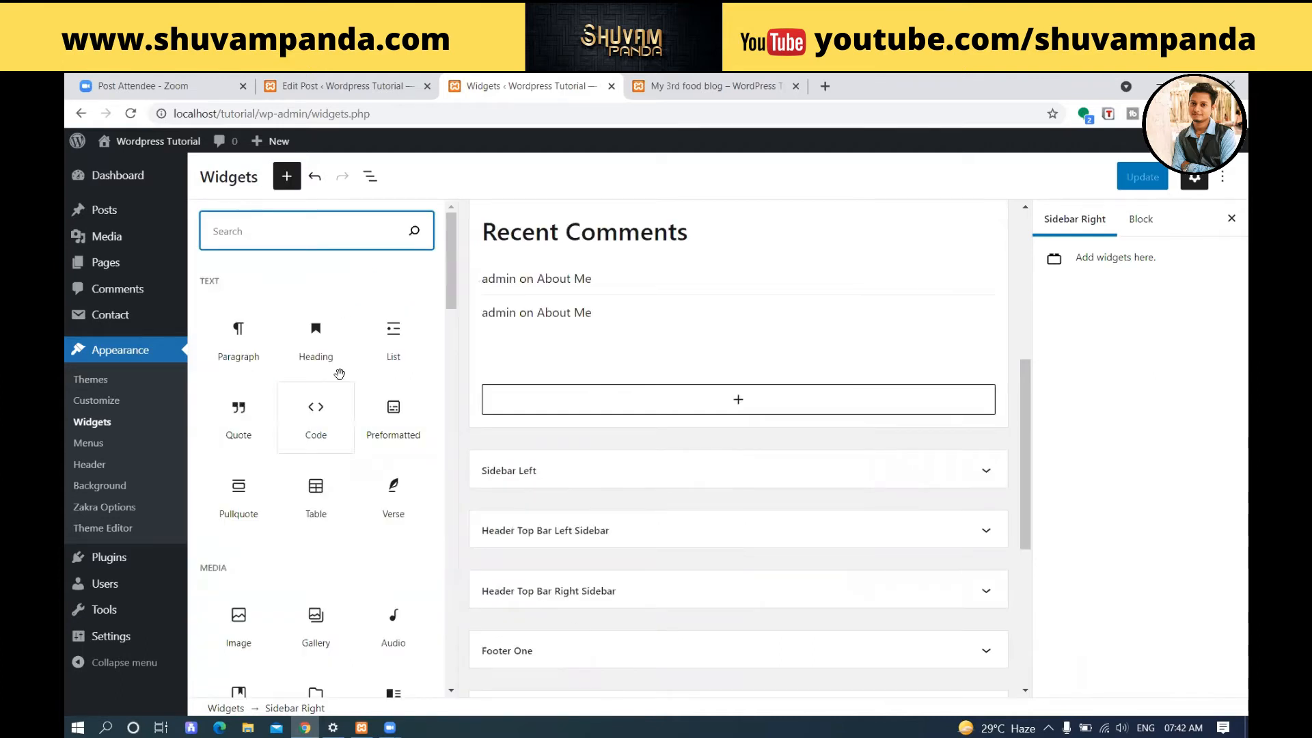
Insert a Contact Form 7 block at the end of the Sidebar Right area.
scroll(338, 345, "down", 3)
scroll(339, 346, "down", 6)
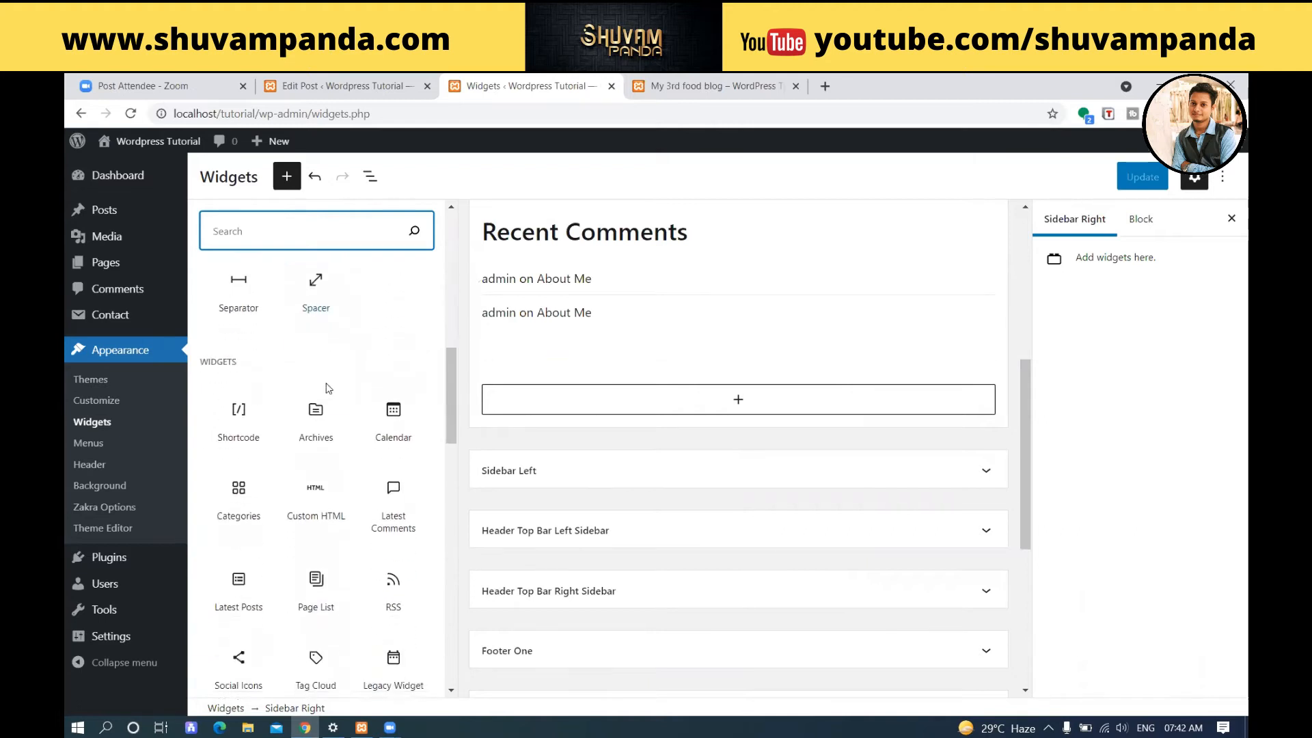
scroll(326, 386, "down", 1)
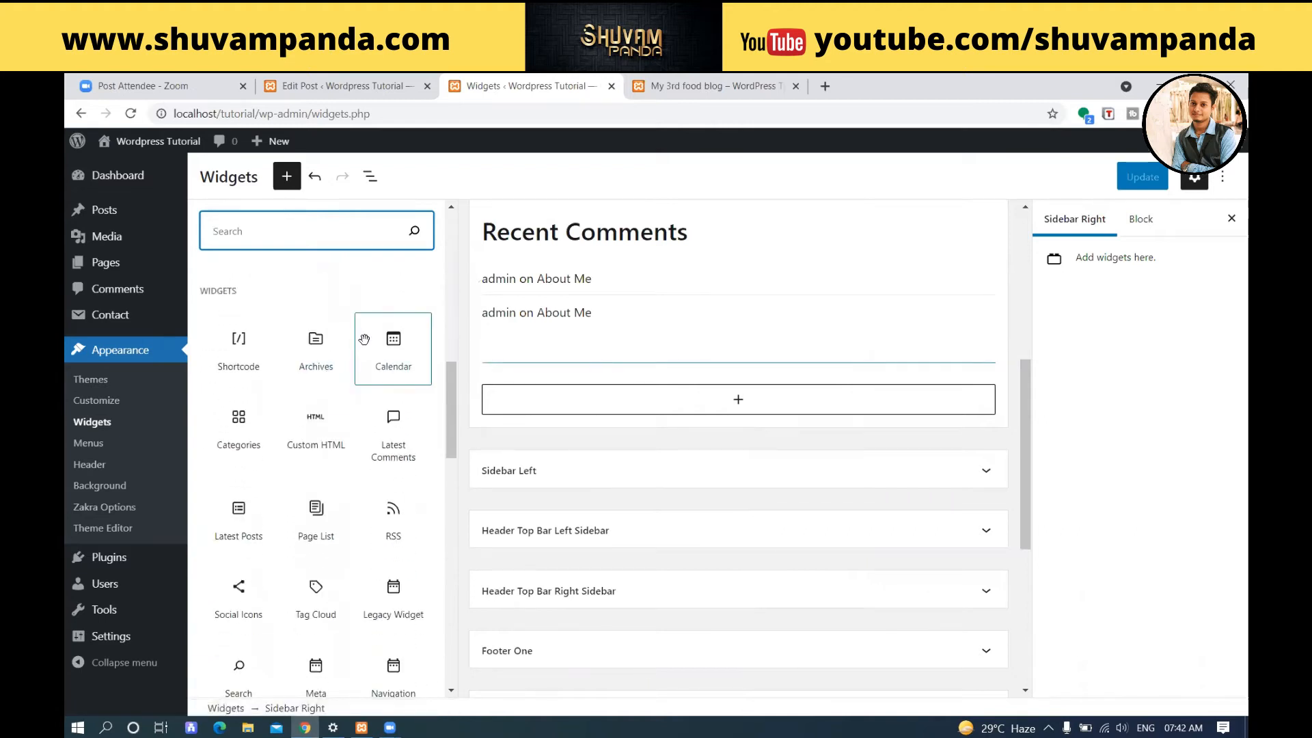
scroll(366, 342, "down", 4)
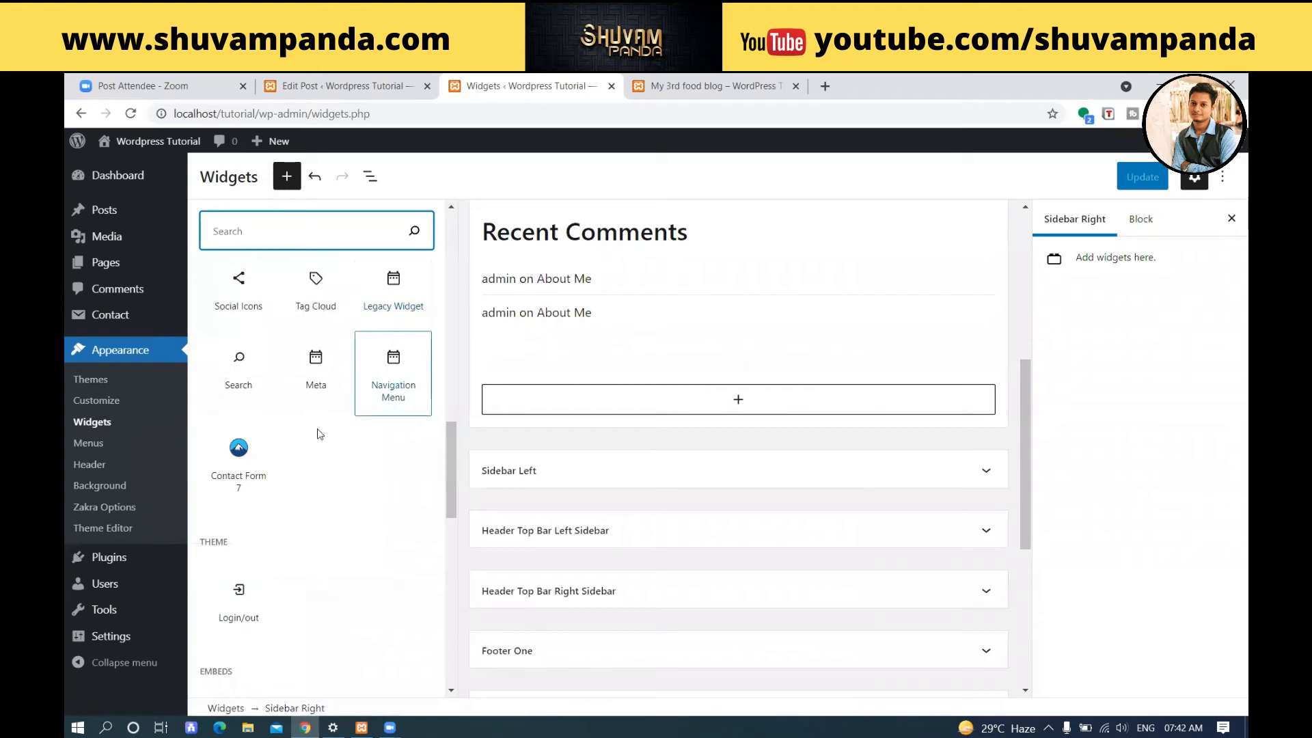
left_click(239, 452)
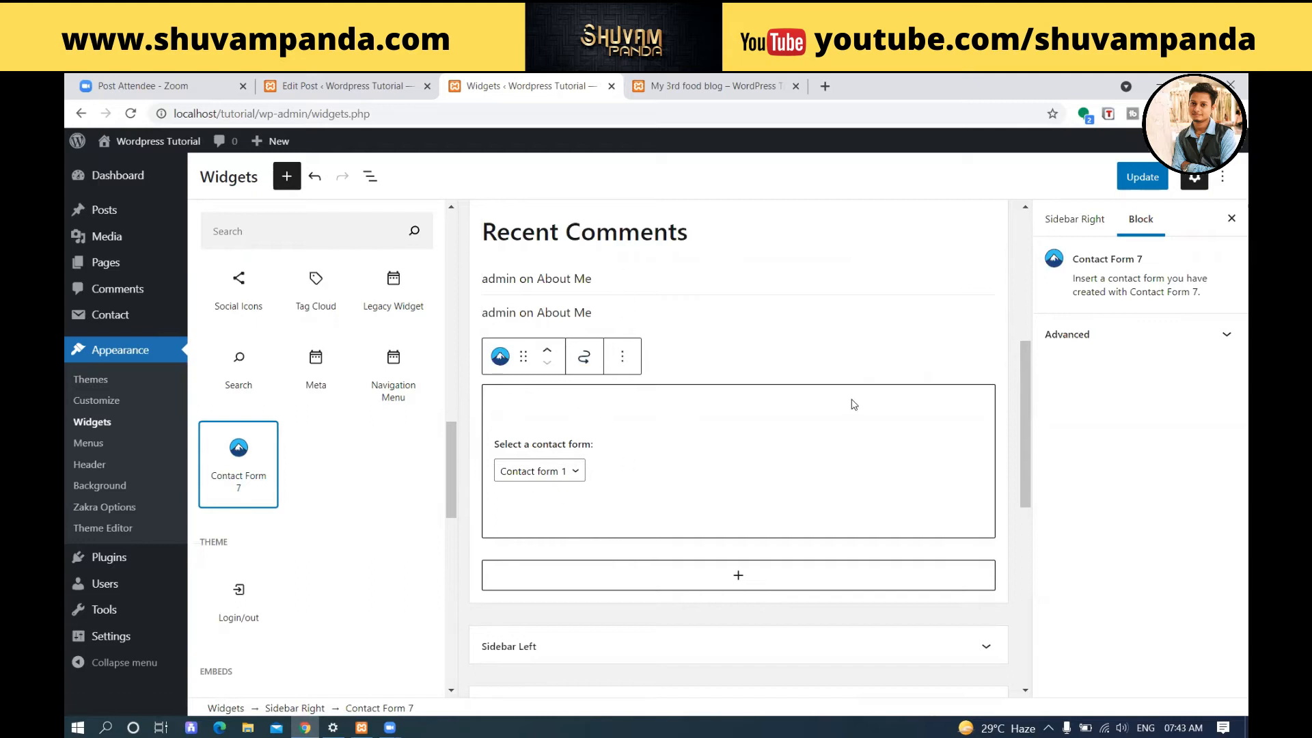
Save the widgets and reload the "My 3rd food blog" post to check the contact form in its sidebar.
left_click(1143, 176)
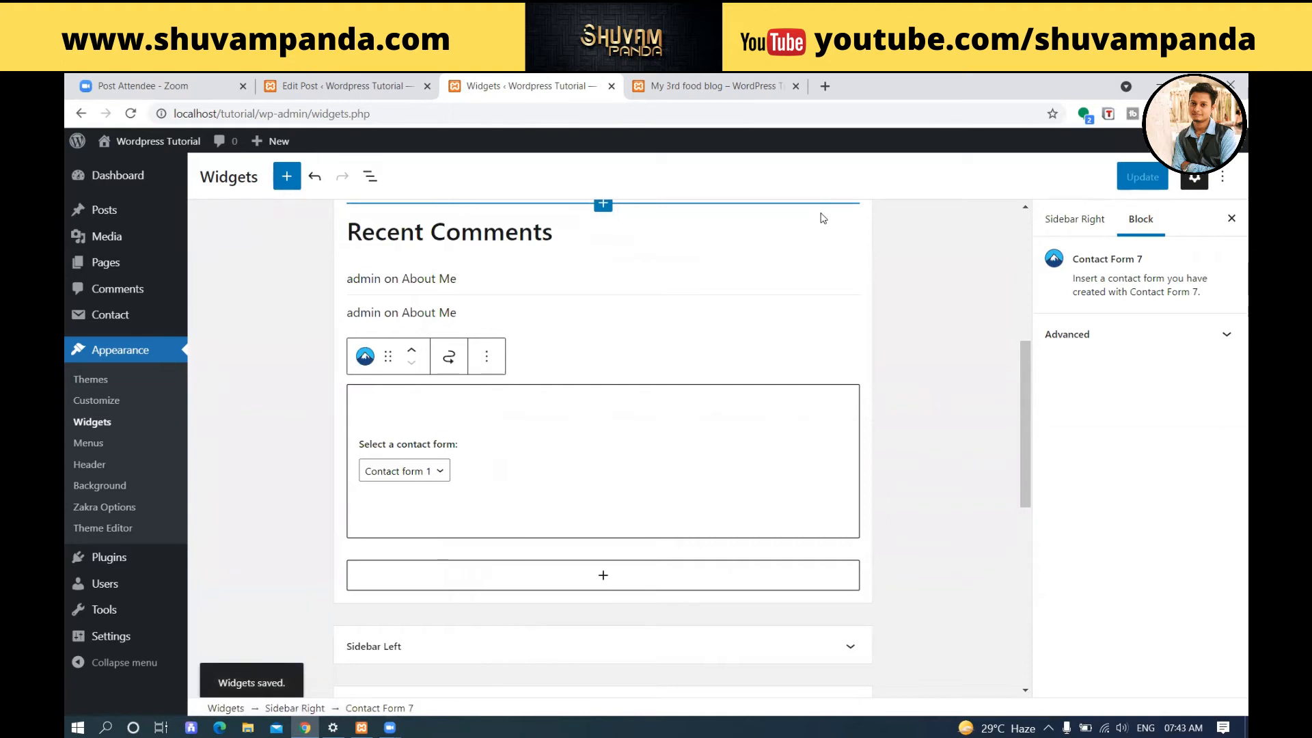
left_click(718, 85)
scroll(957, 499, "down", 5)
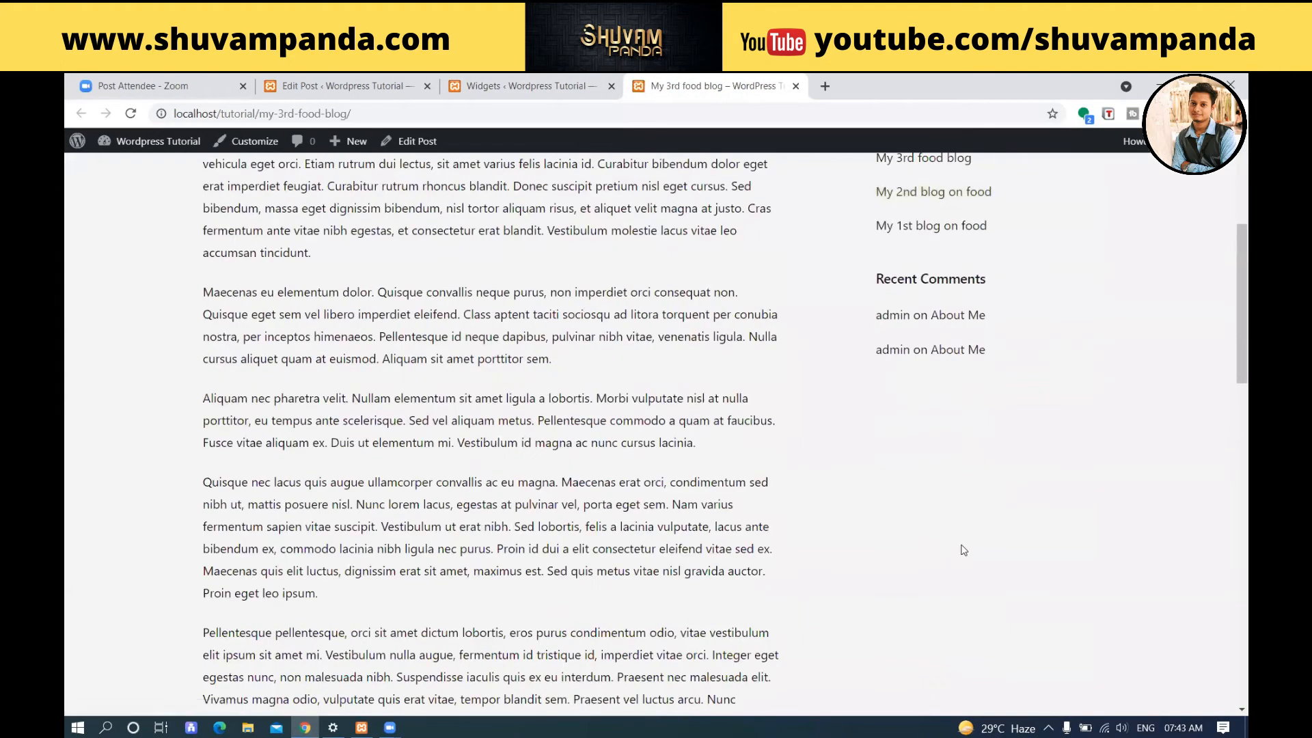
left_click(130, 114)
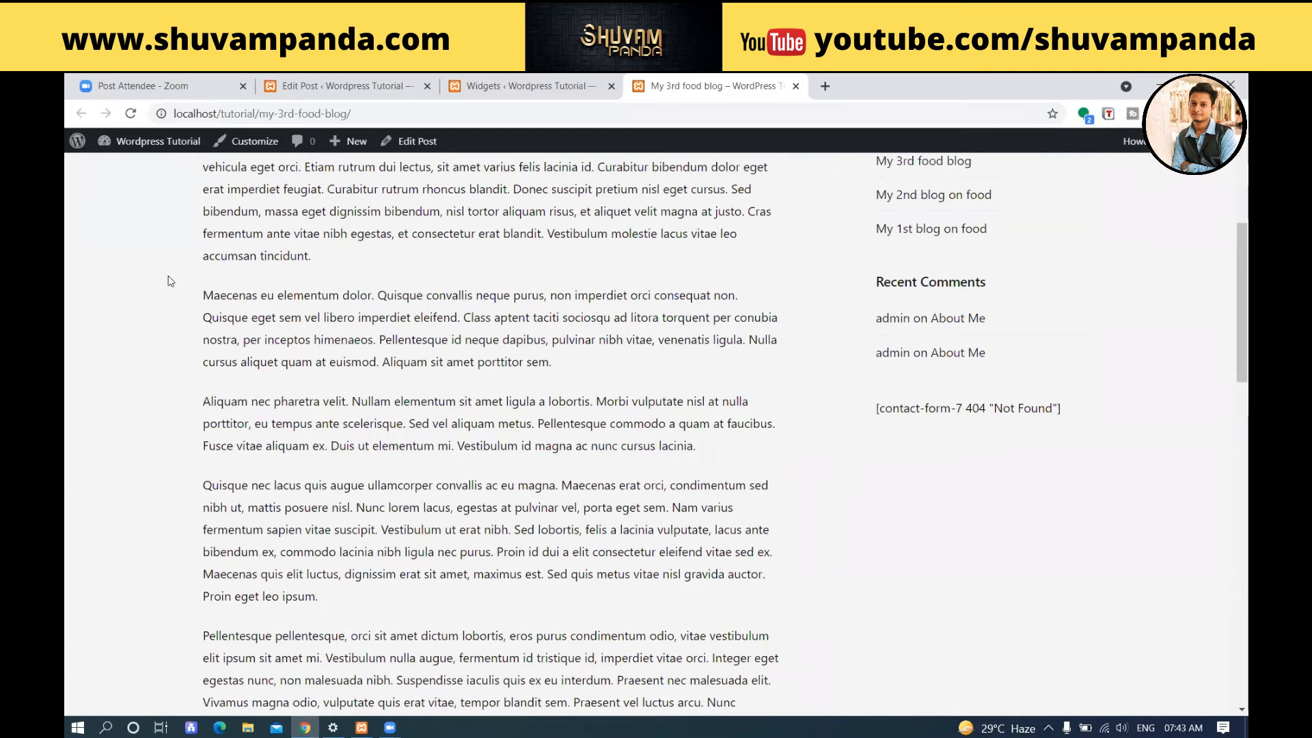
Open the Contact Forms list in the post-editing tab and select the shortcode of Contact form 1 for copying.
left_click(493, 85)
left_click(381, 82)
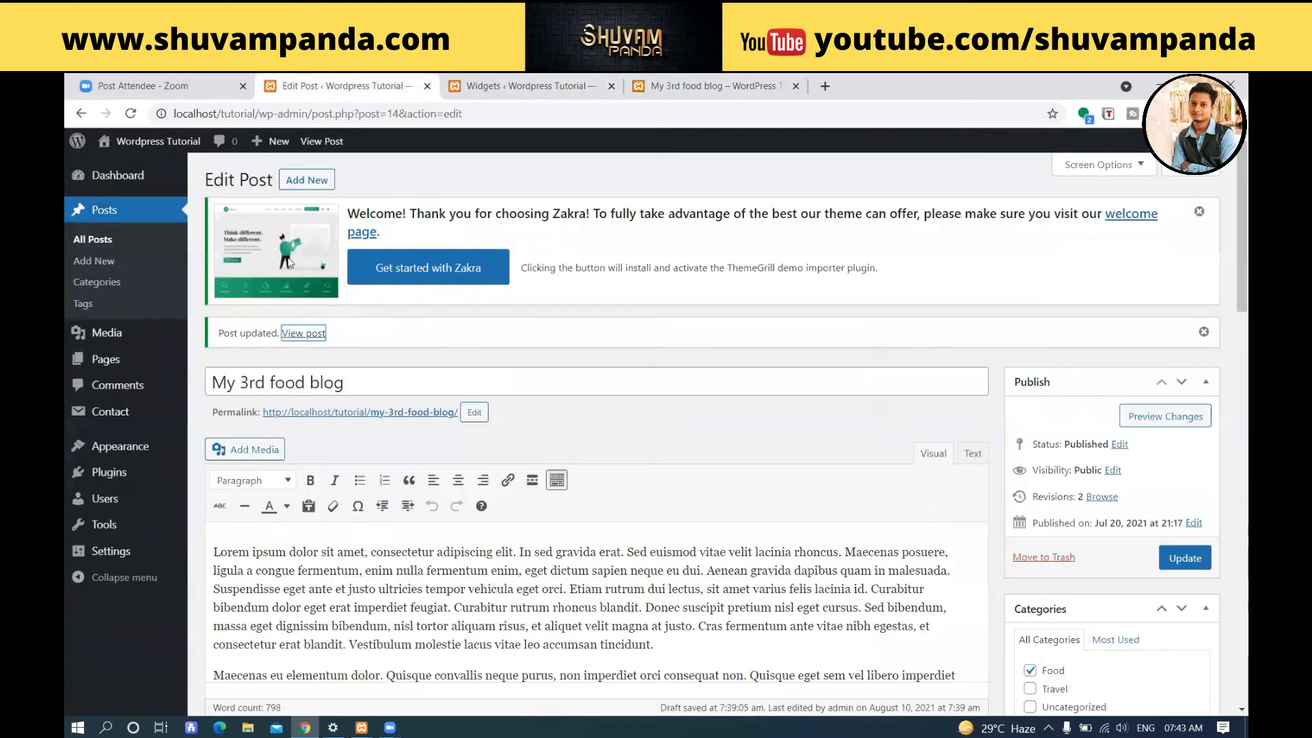
left_click(229, 412)
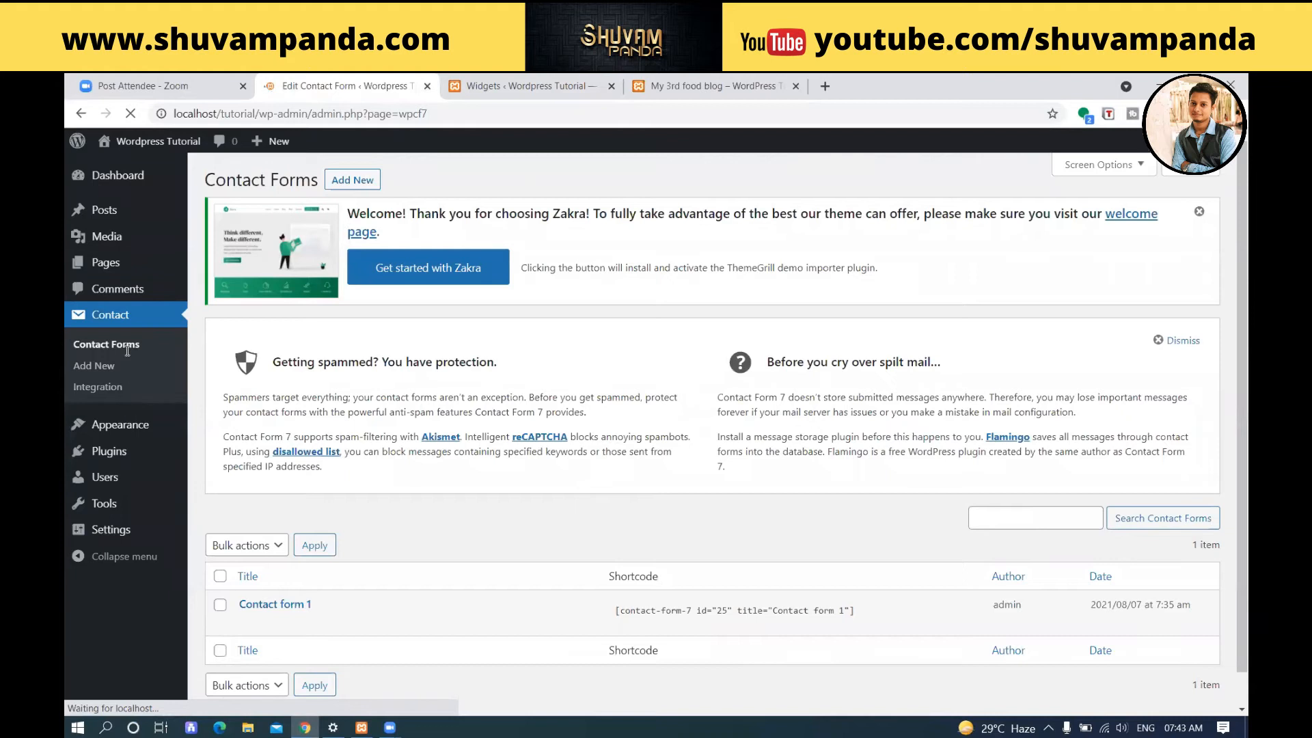
left_click(613, 611)
key("ctrl+c")
Recheck the post's sidebar and examine which forms the Contact Form 7 block in Sidebar Right offers.
left_click(707, 80)
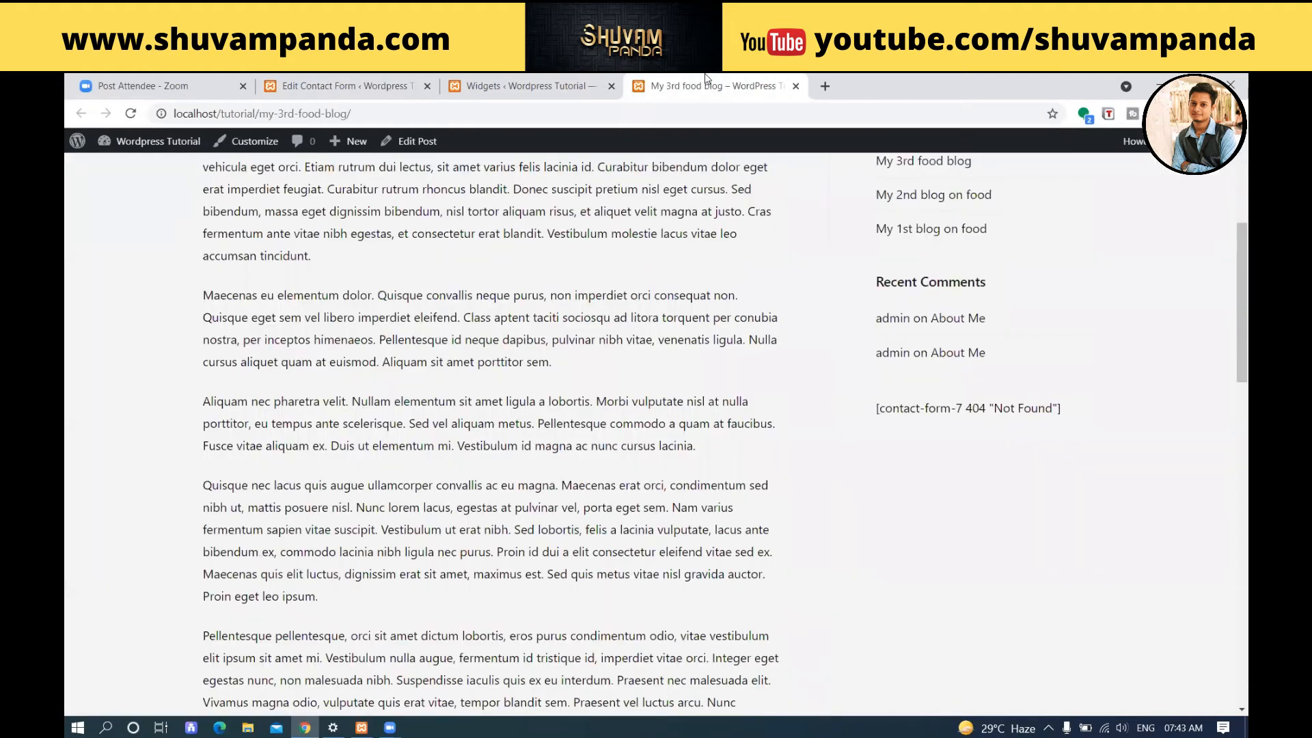
left_click(540, 83)
left_click(417, 472)
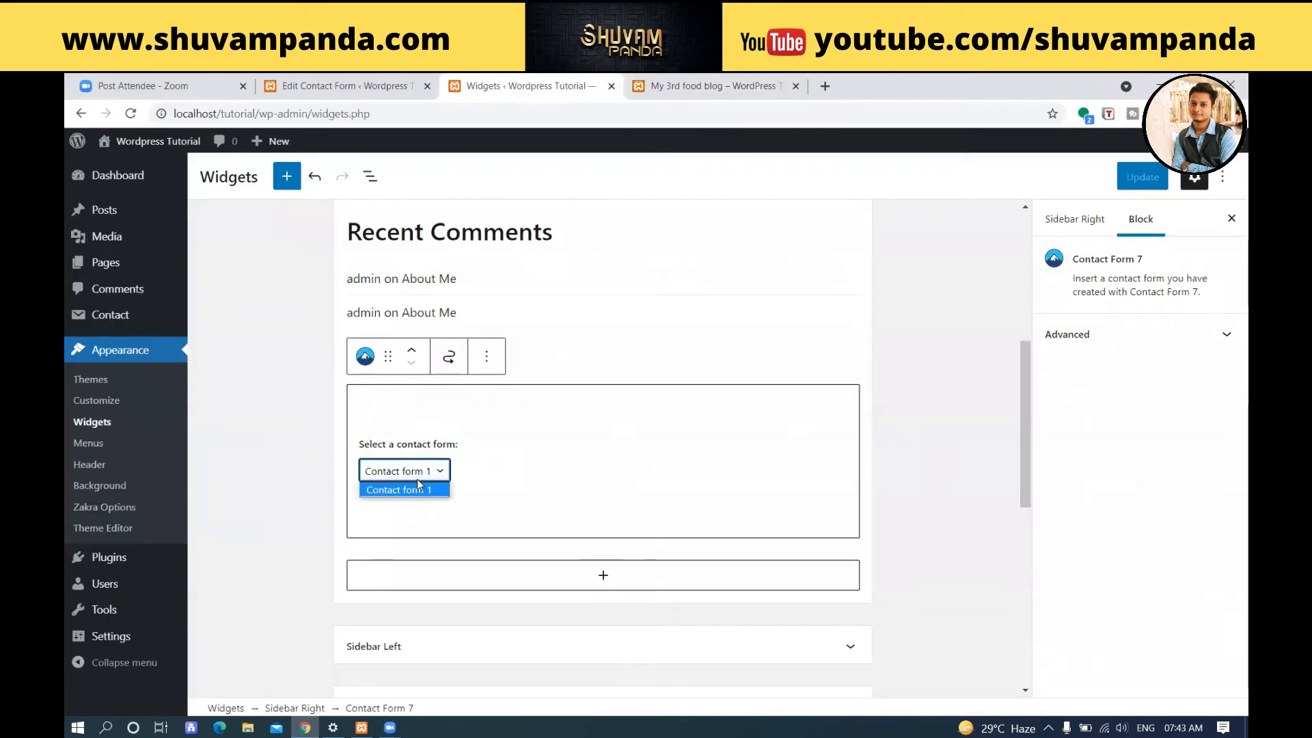
left_click(429, 472)
left_click(431, 472)
left_click(436, 477)
left_click(440, 475)
Recheck the Contact form 1 shortcode and remove the Contact Form 7 block from Sidebar Right.
left_click(373, 81)
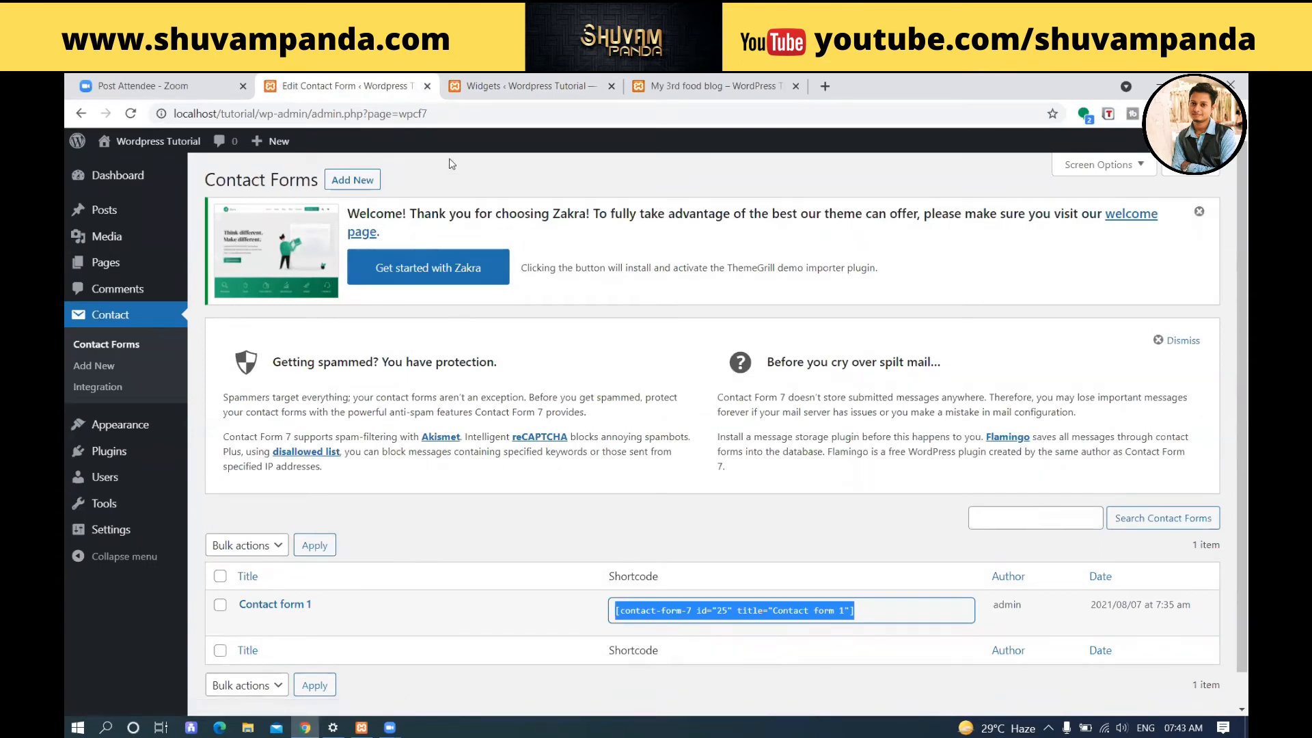
left_click(506, 86)
scroll(497, 432, "up", 2)
scroll(496, 431, "down", 3)
left_click(606, 400)
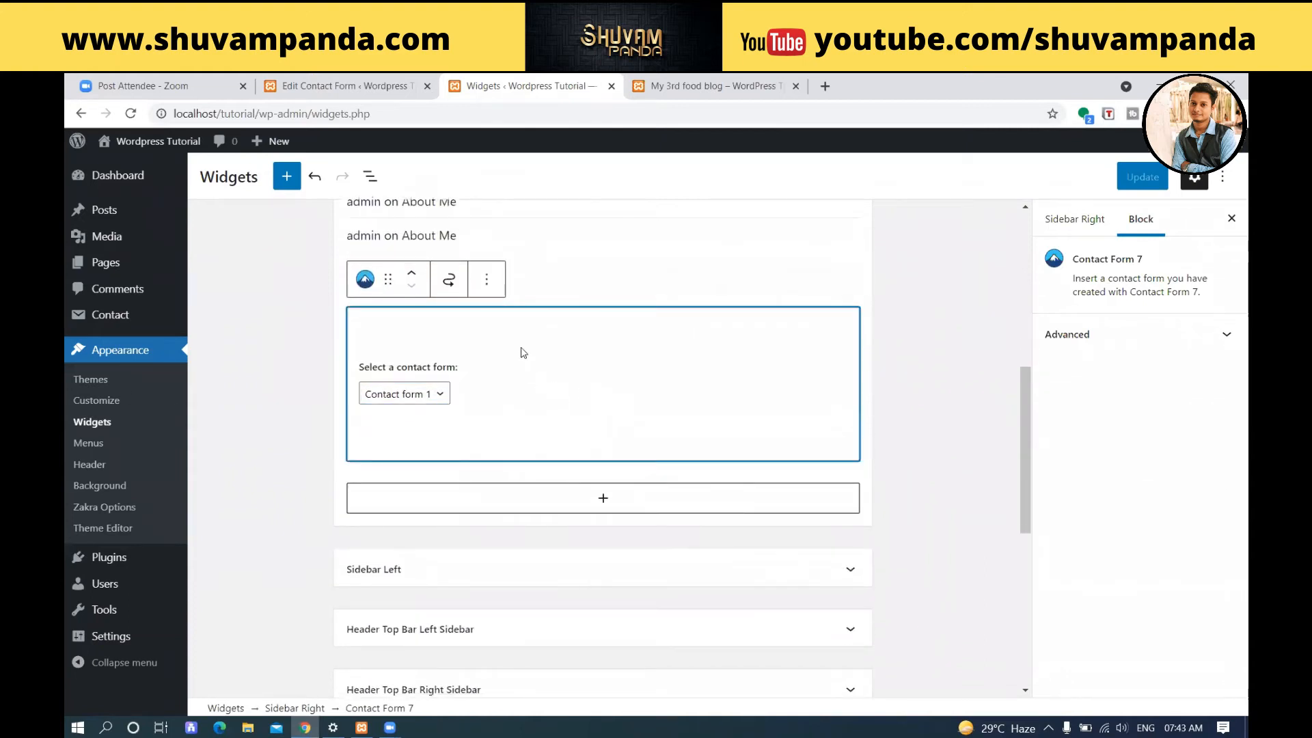
scroll(820, 355, "up", 1)
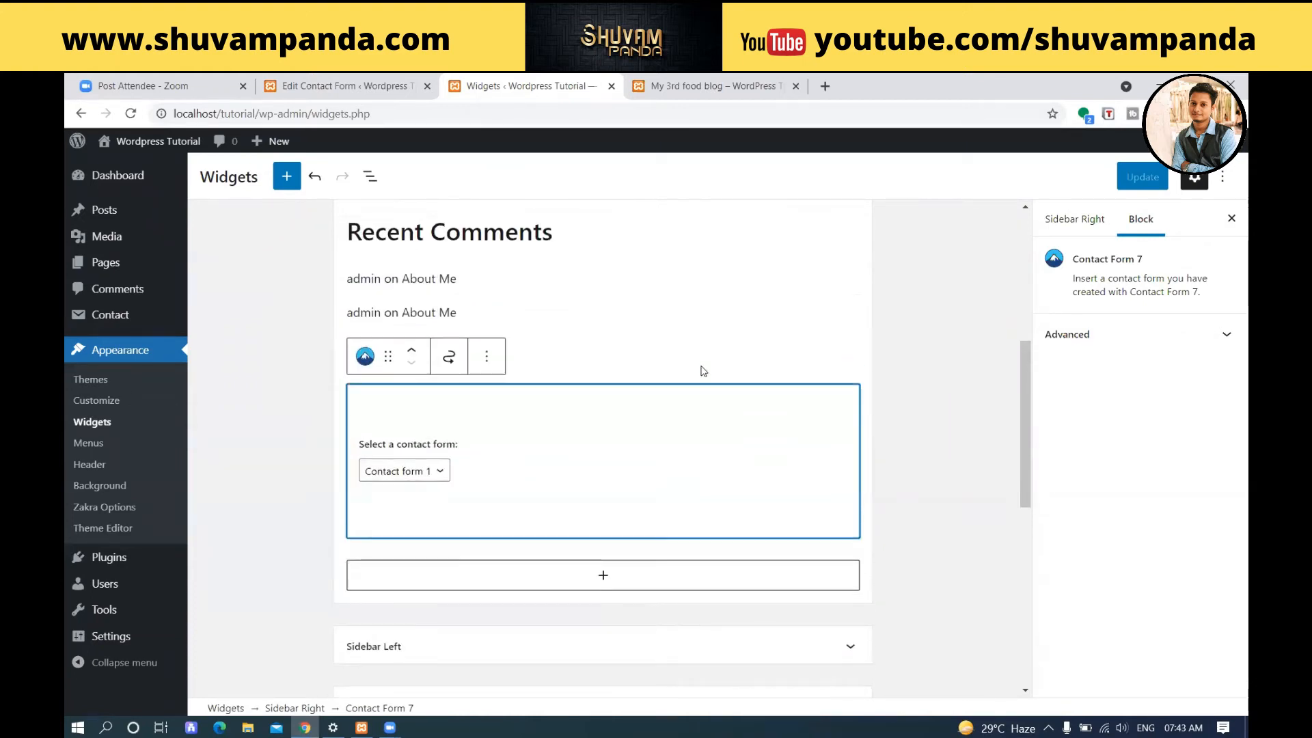
left_click(486, 356)
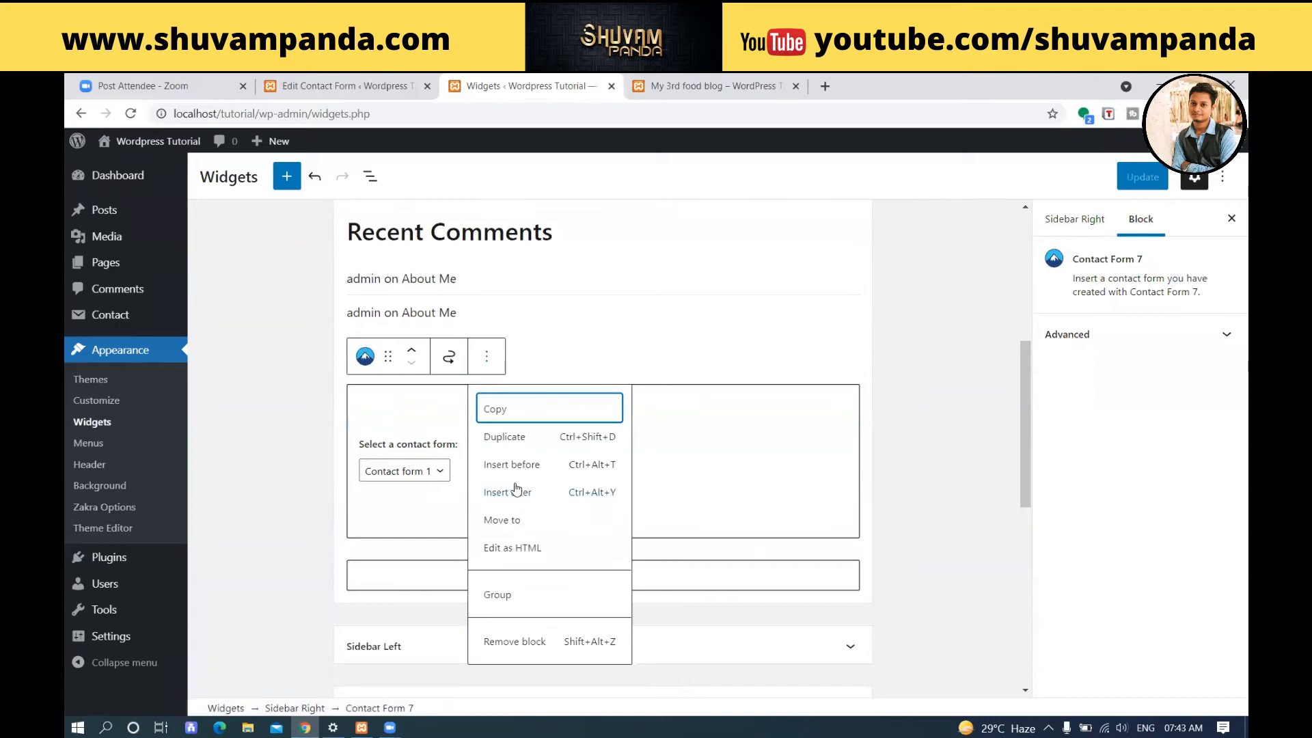
left_click(540, 642)
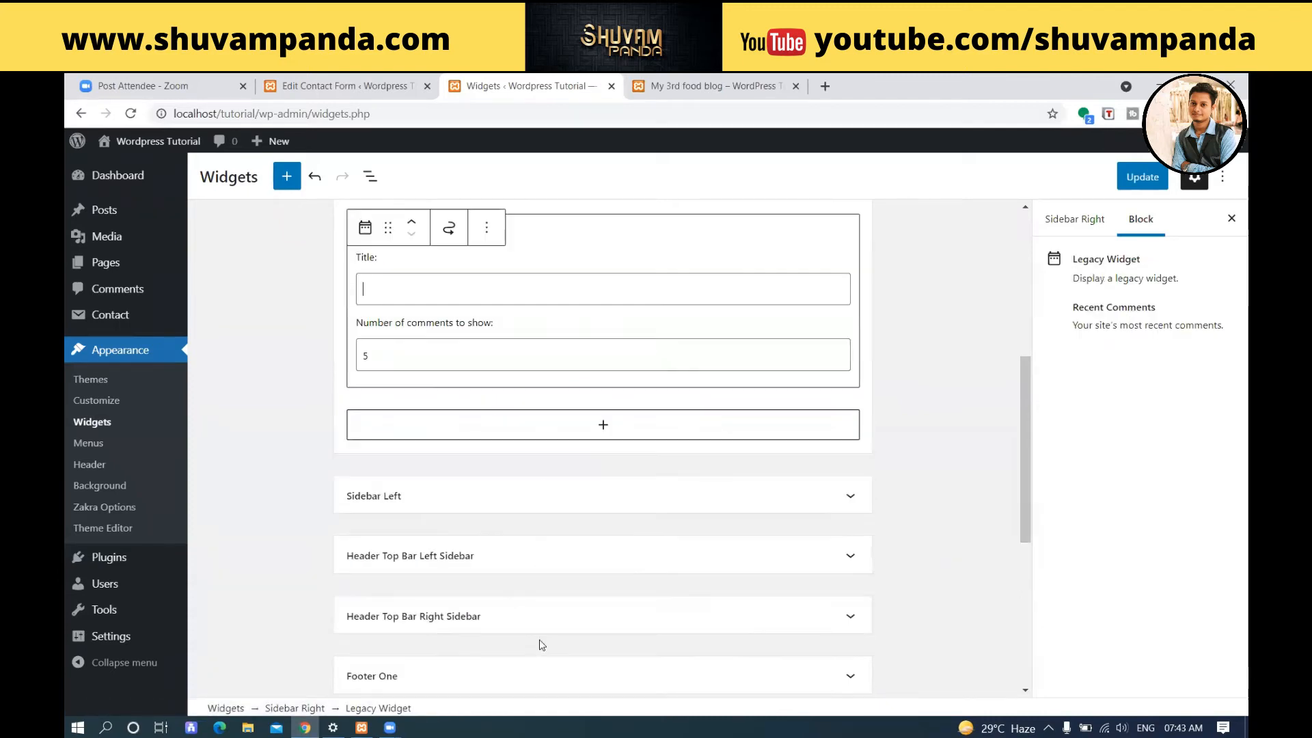
Try to paste the Contact form 1 shortcode into a new Paragraph block at the end of Sidebar Right.
left_click(520, 443)
left_click(603, 400)
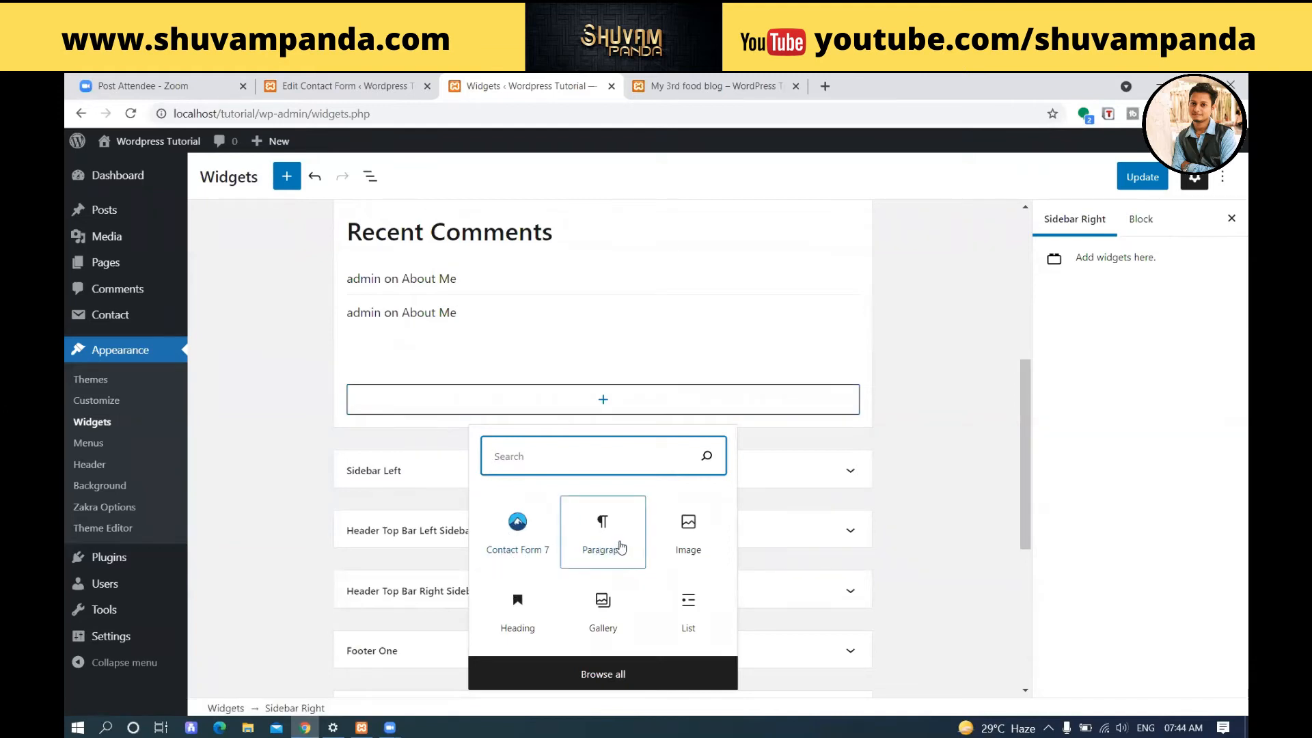
left_click(621, 547)
left_click(621, 547)
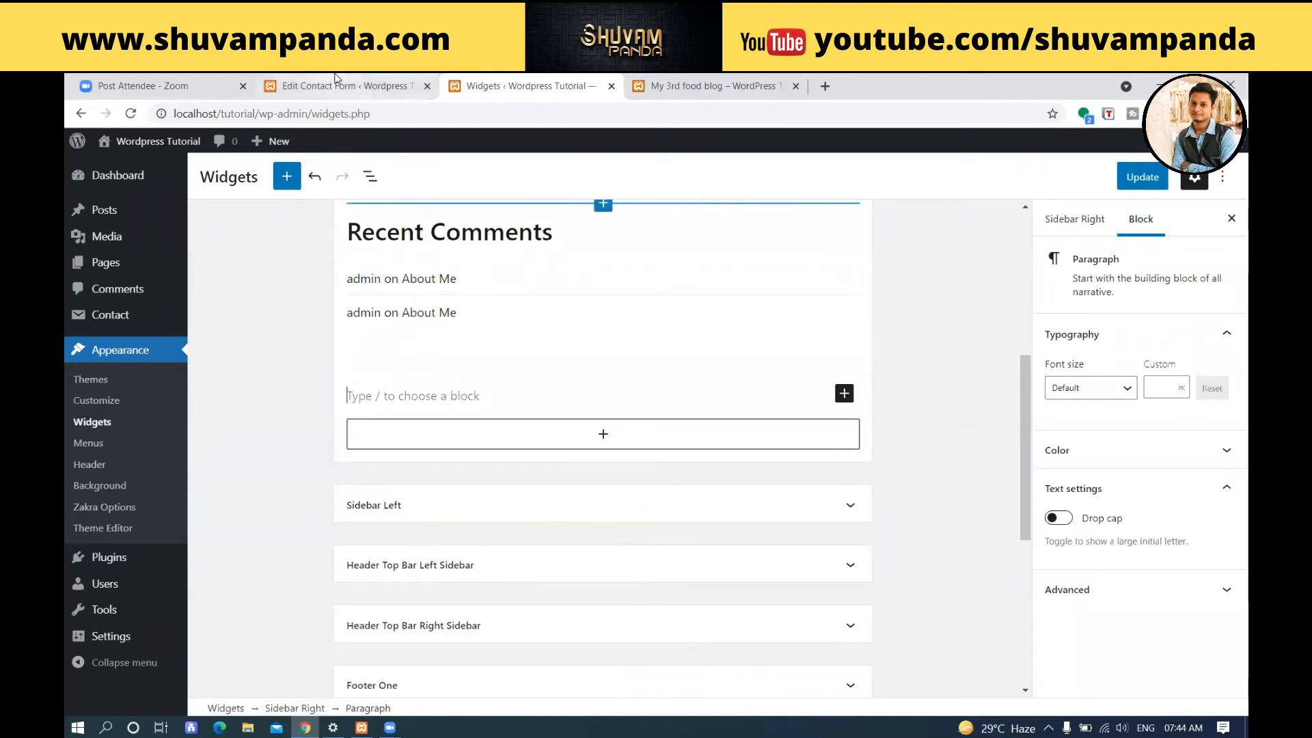
left_click(361, 82)
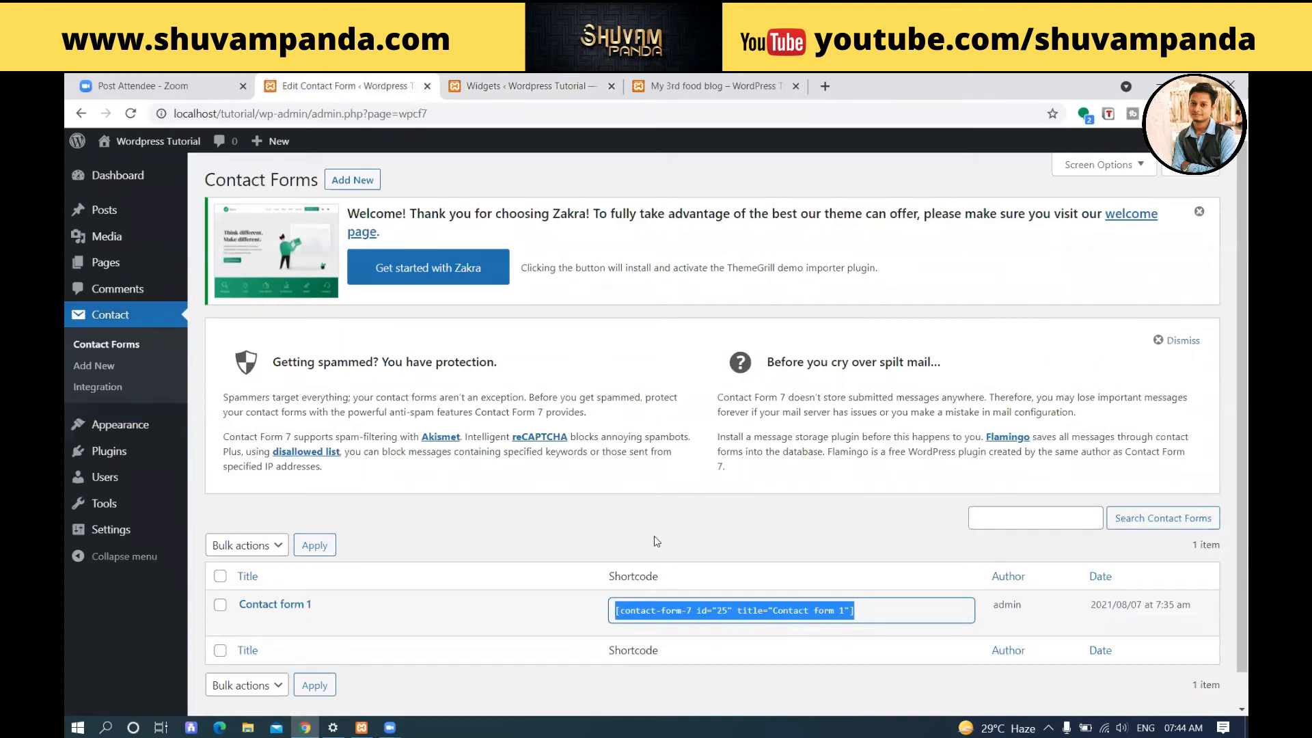
left_click(525, 81)
key("ctrl+v")
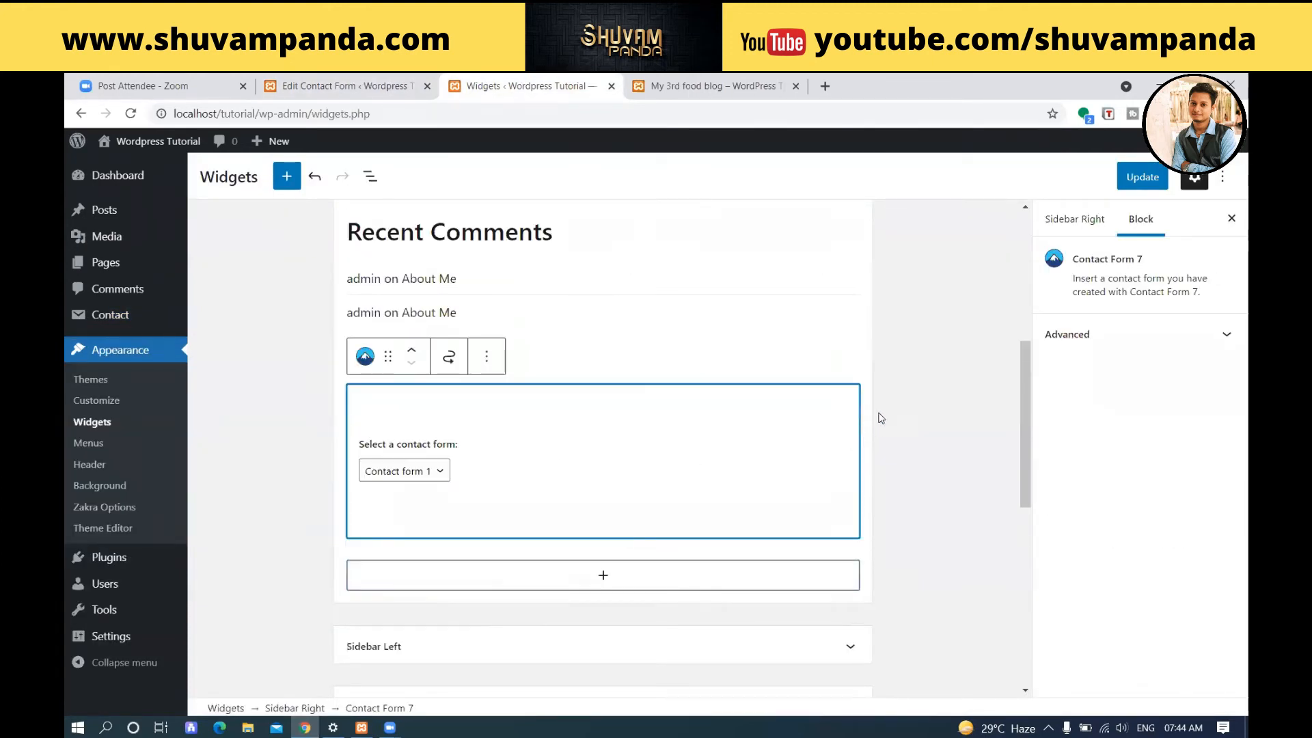
Check the pasted block's contact form selection and remove that block from Sidebar Right.
left_click(430, 473)
left_click(429, 475)
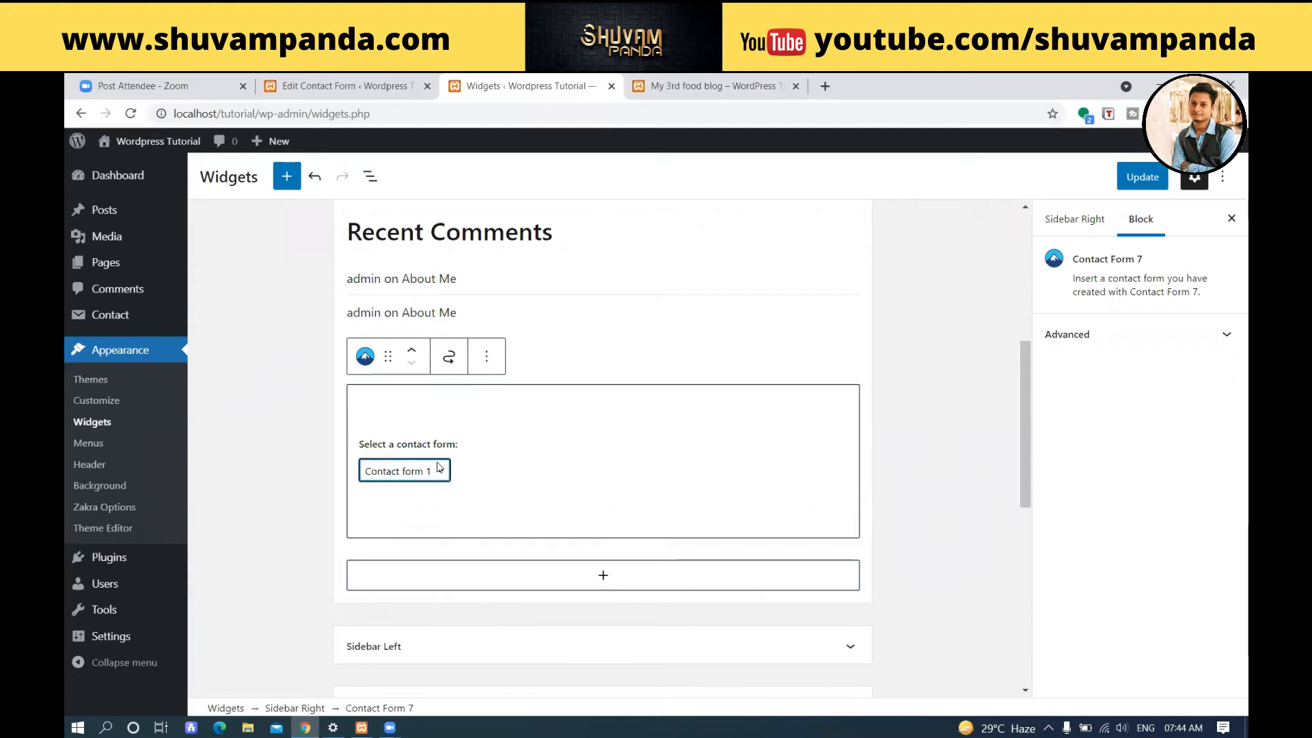
left_click(719, 418)
left_click(488, 356)
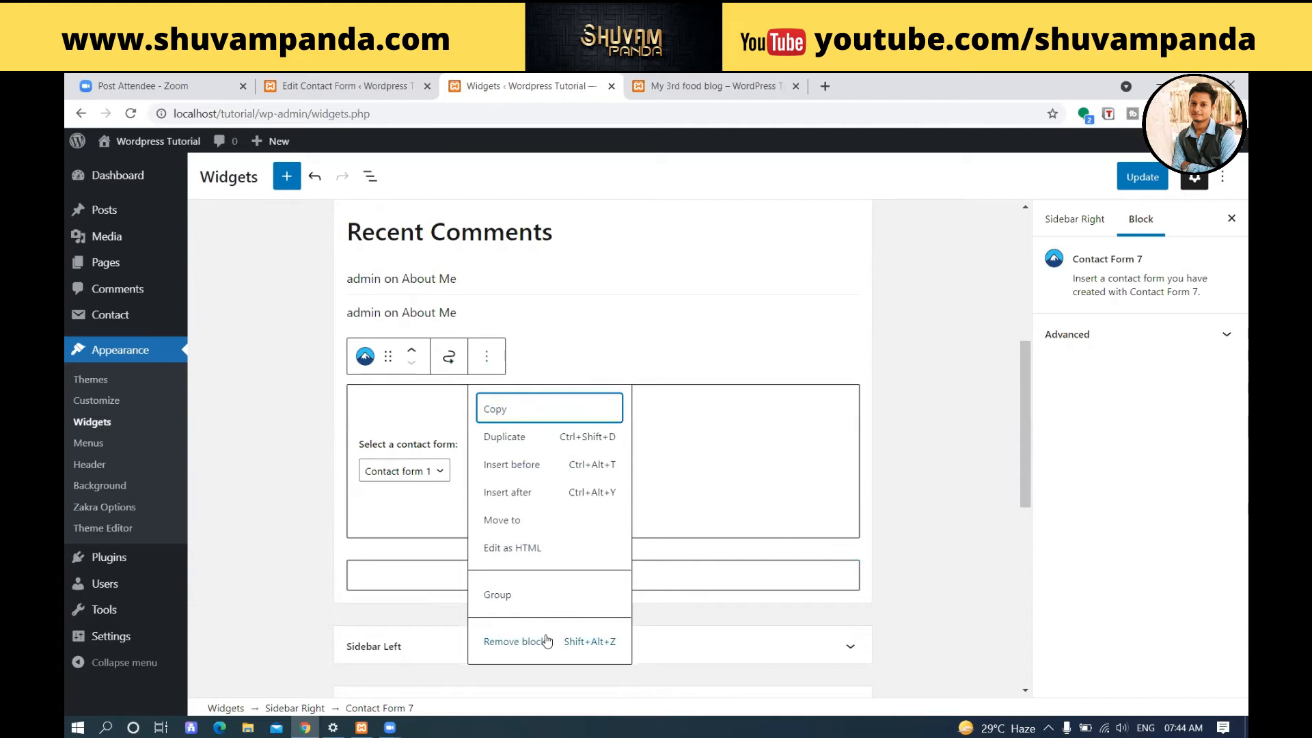
left_click(546, 641)
Add a Paragraph block below Recent Comments in Sidebar Right containing the shortcode [contact-form-7 id="25" title="Contact form 1"].
left_click(527, 421)
left_click(559, 409)
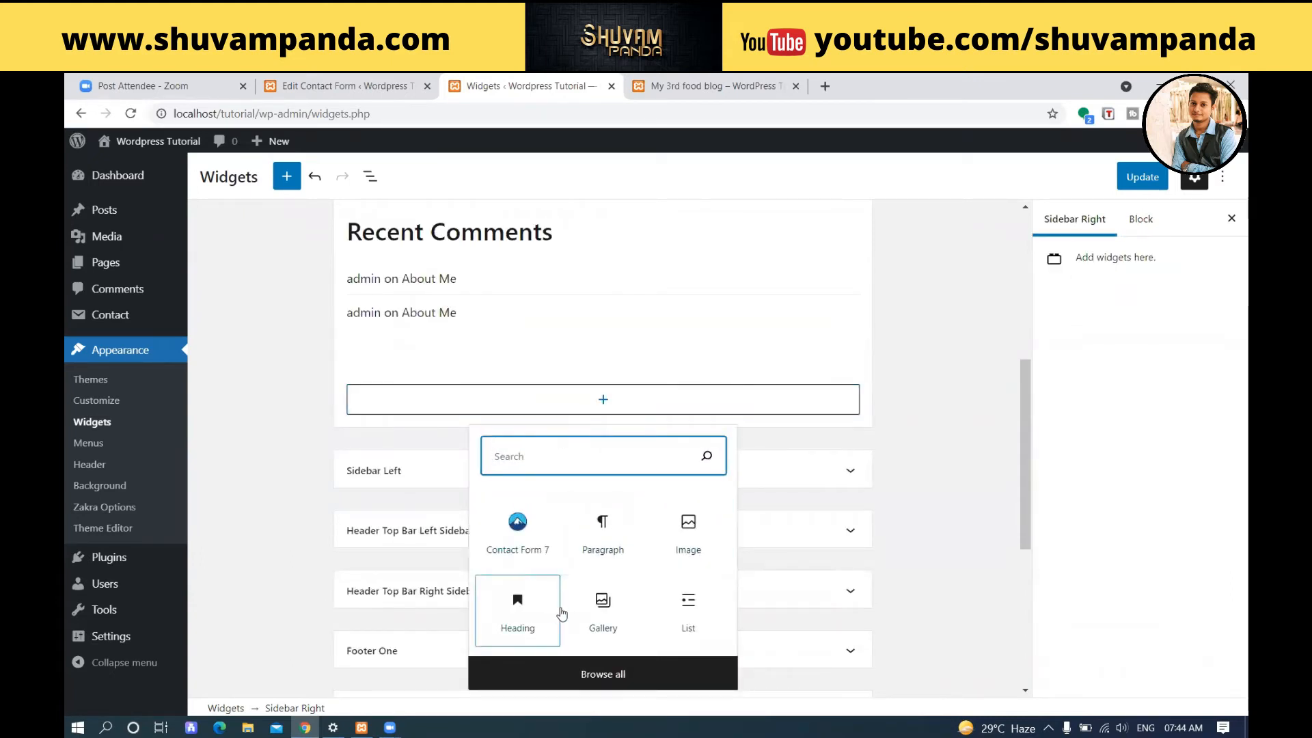
left_click(602, 547)
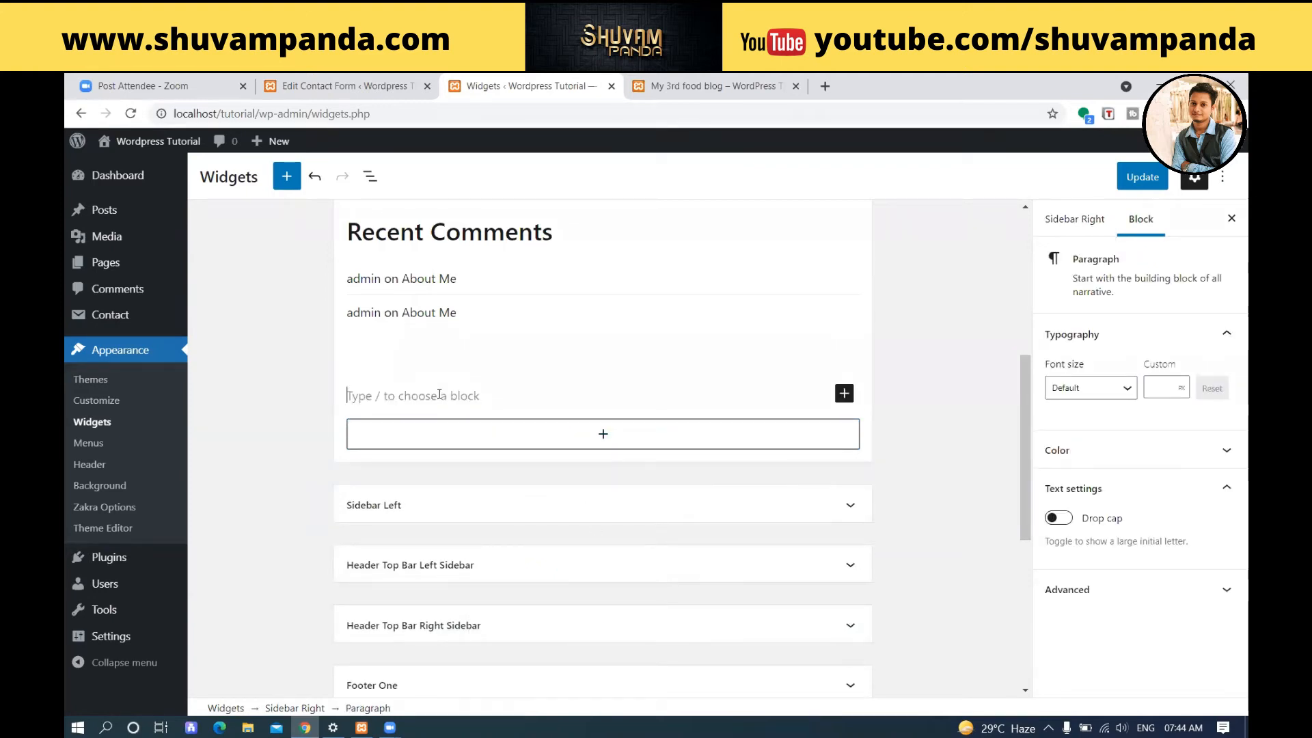
key("ctrl+v")
left_click(843, 376)
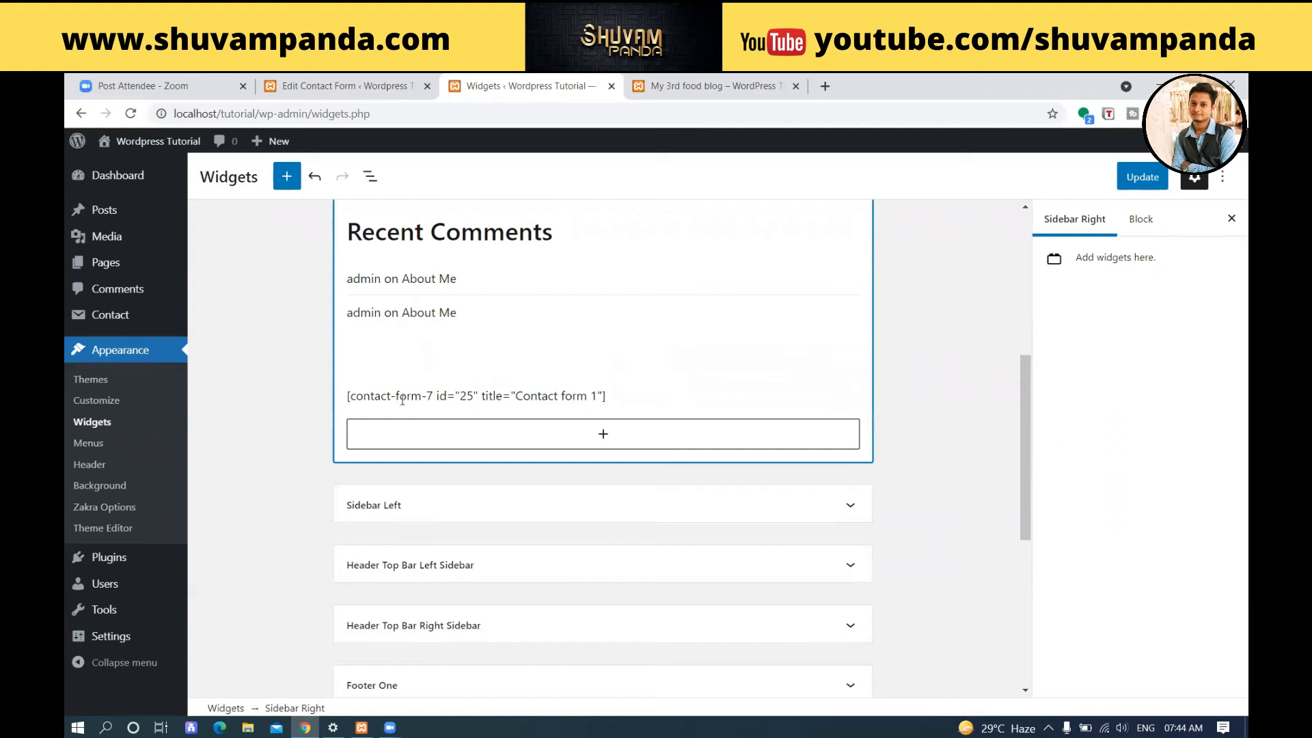
Save the sidebar widgets with the pasted shortcode and return to the published "My 3rd food blog" post.
left_click(1128, 186)
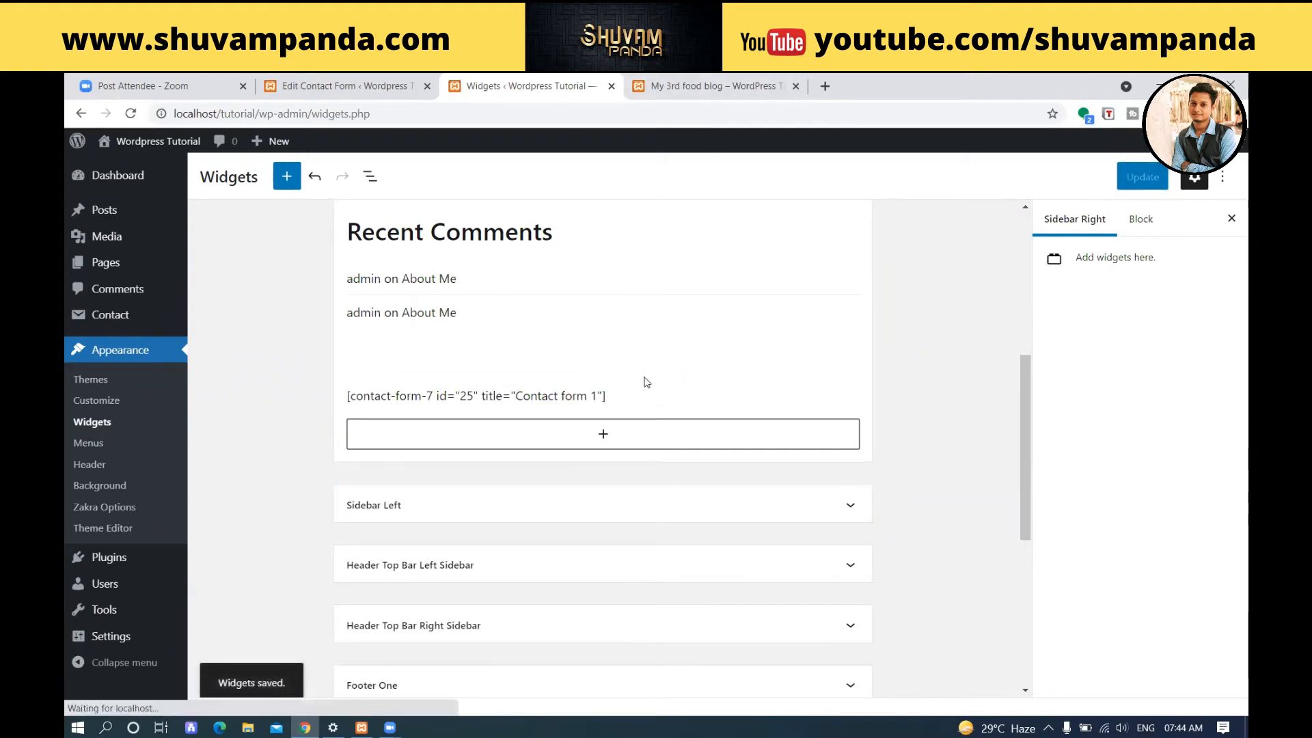
left_click(711, 91)
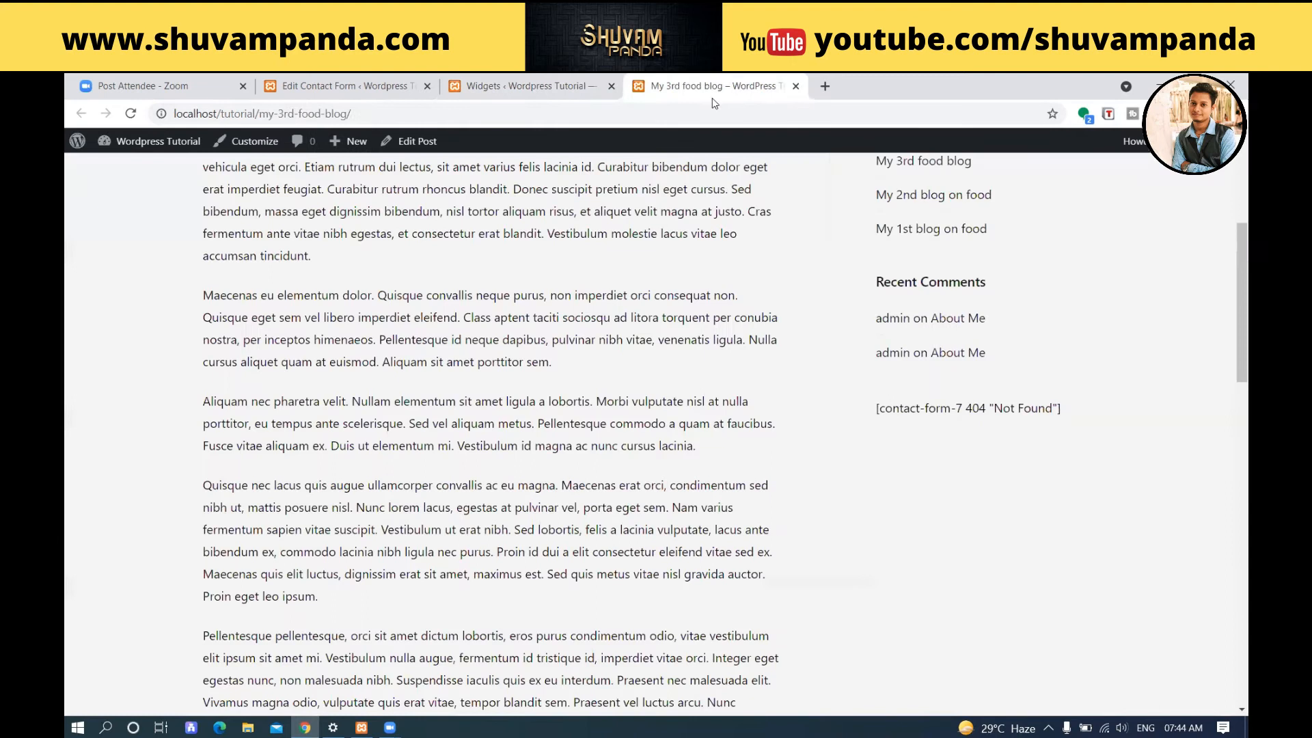
Reload the "My 3rd food blog" post and examine the sidebar contact form against its shortcode in the contact form list and Sidebar Right.
left_click(131, 114)
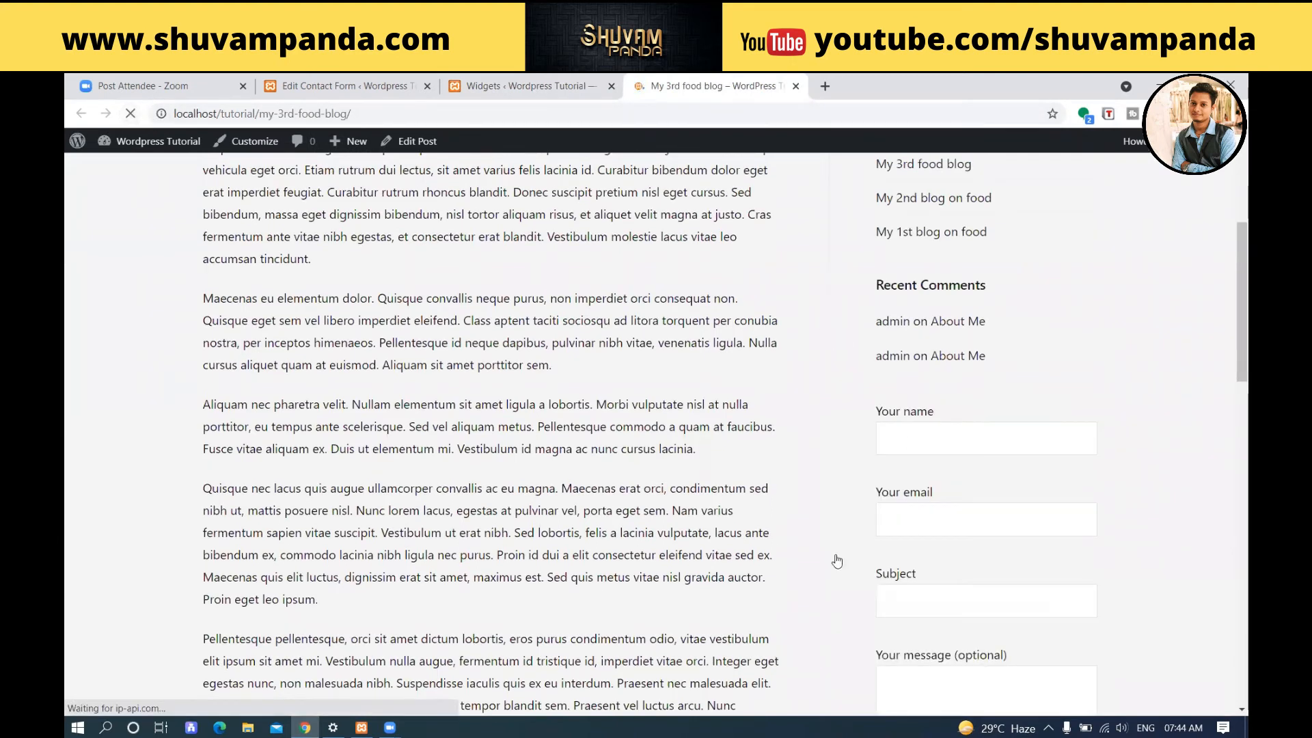
scroll(1084, 507, "down", 3)
scroll(1085, 507, "up", 2)
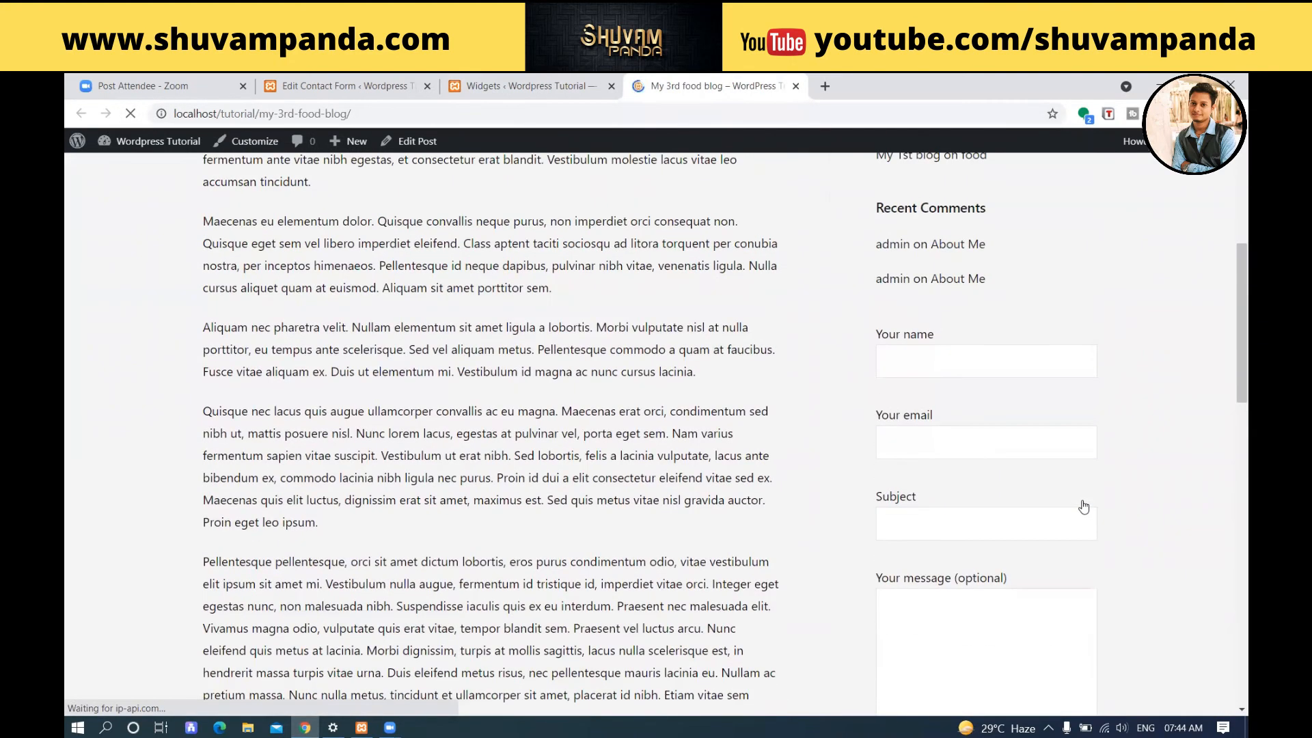
left_click(381, 77)
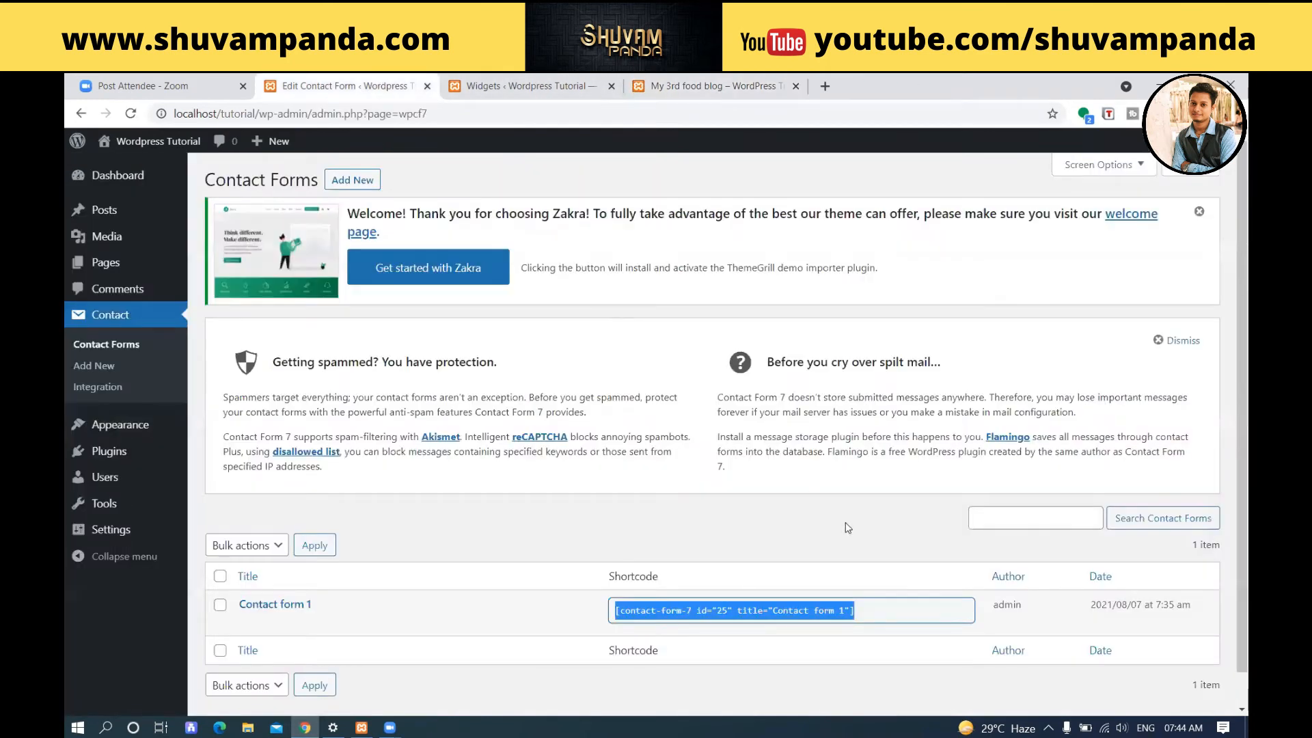
scroll(917, 553, "down", 1)
left_click(540, 87)
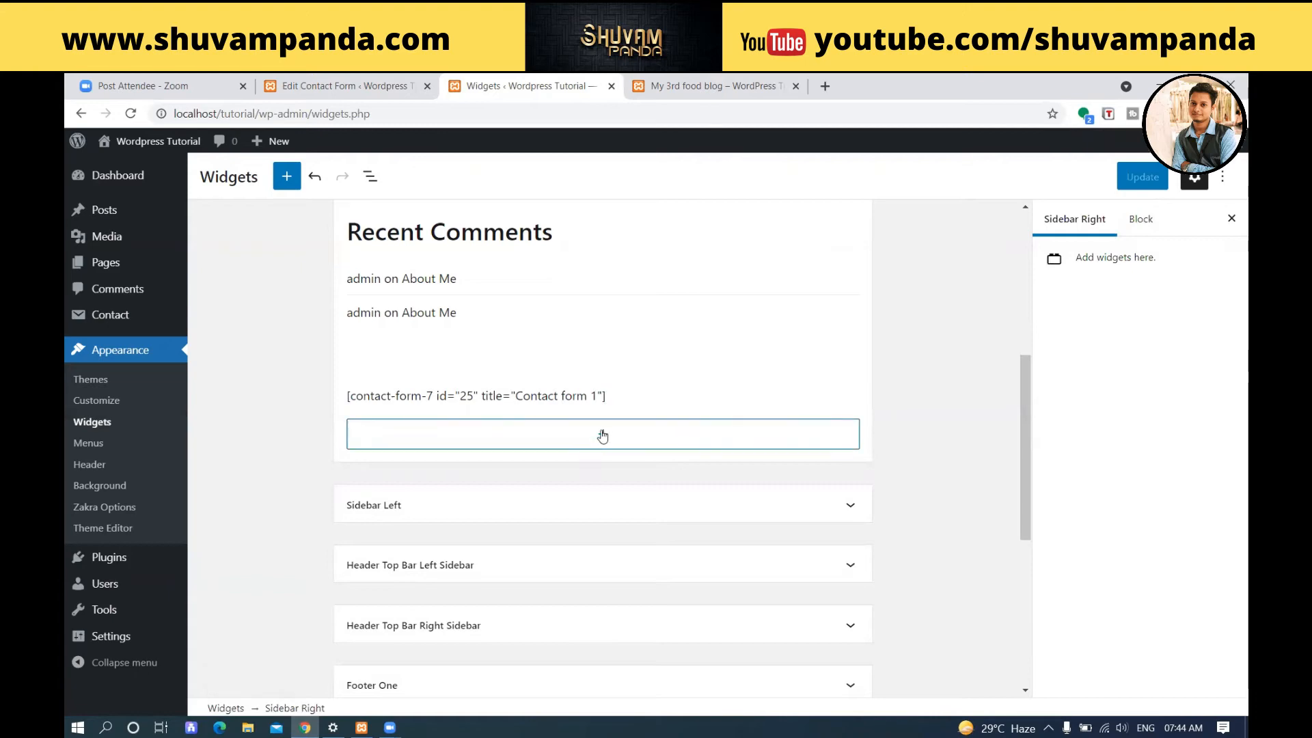
left_click(714, 86)
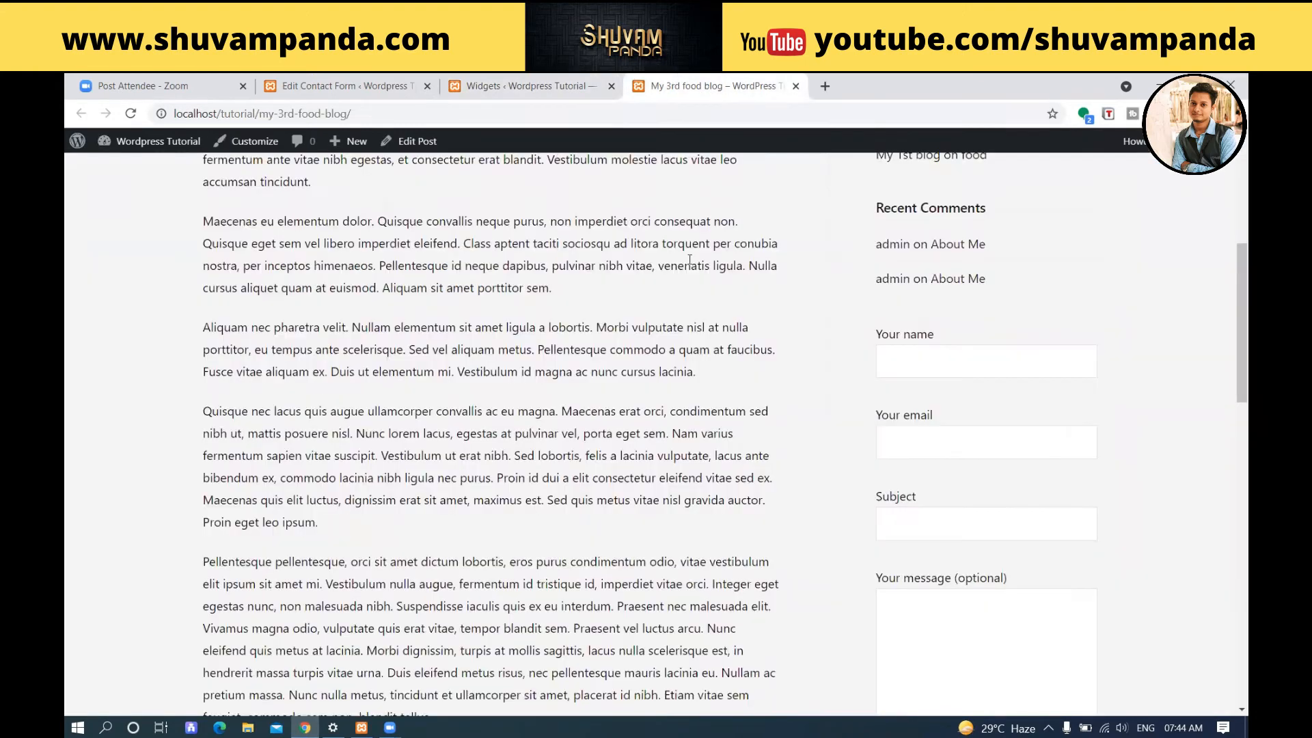
scroll(904, 472, "down", 10)
scroll(904, 472, "up", 9)
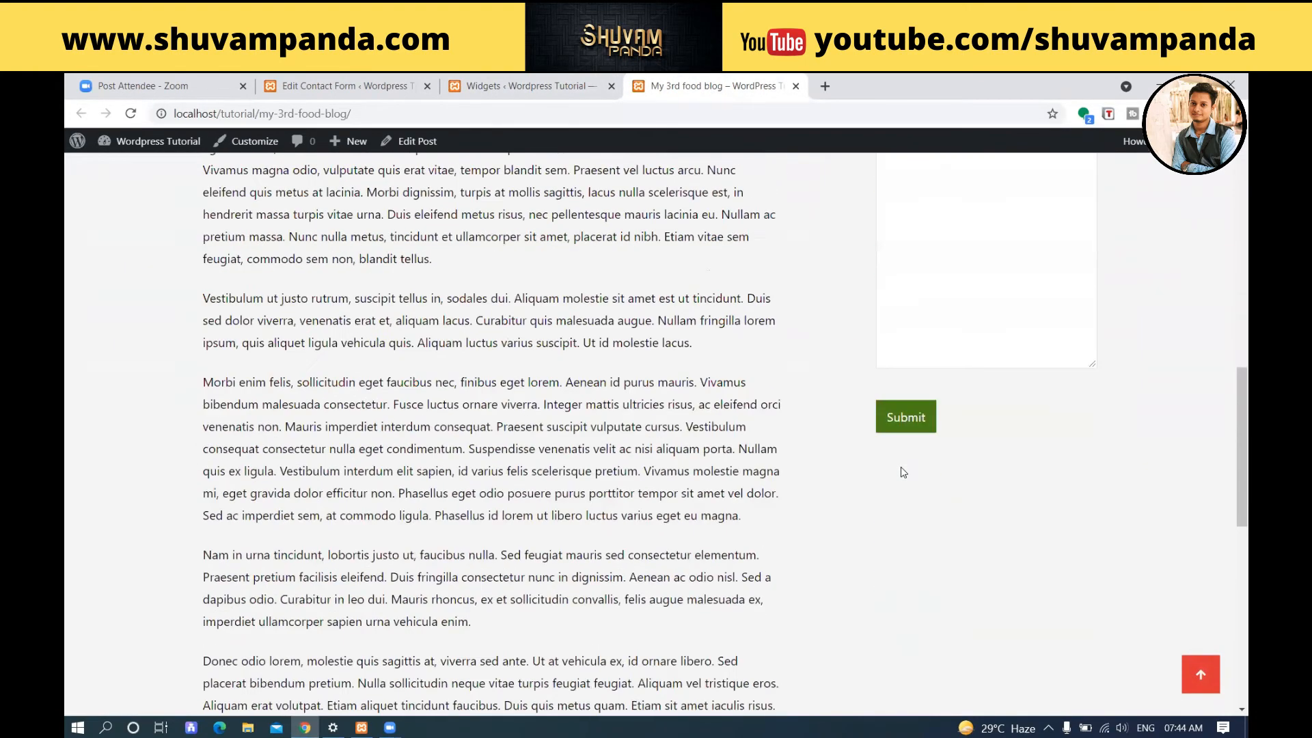
scroll(904, 472, "up", 10)
Add an Image block below the contact form shortcode in Sidebar Right using the "Part - 4 WordPress Tutorial" picture from the media library.
left_click(516, 85)
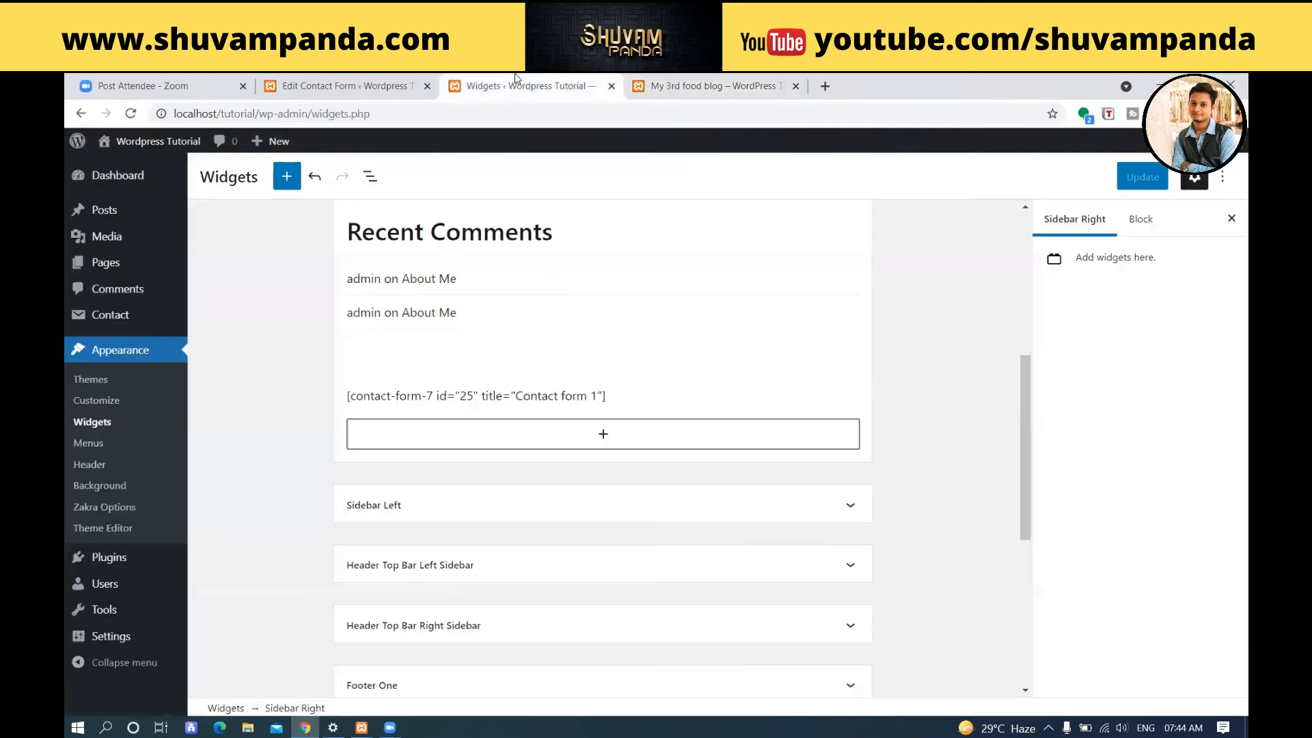
left_click(603, 435)
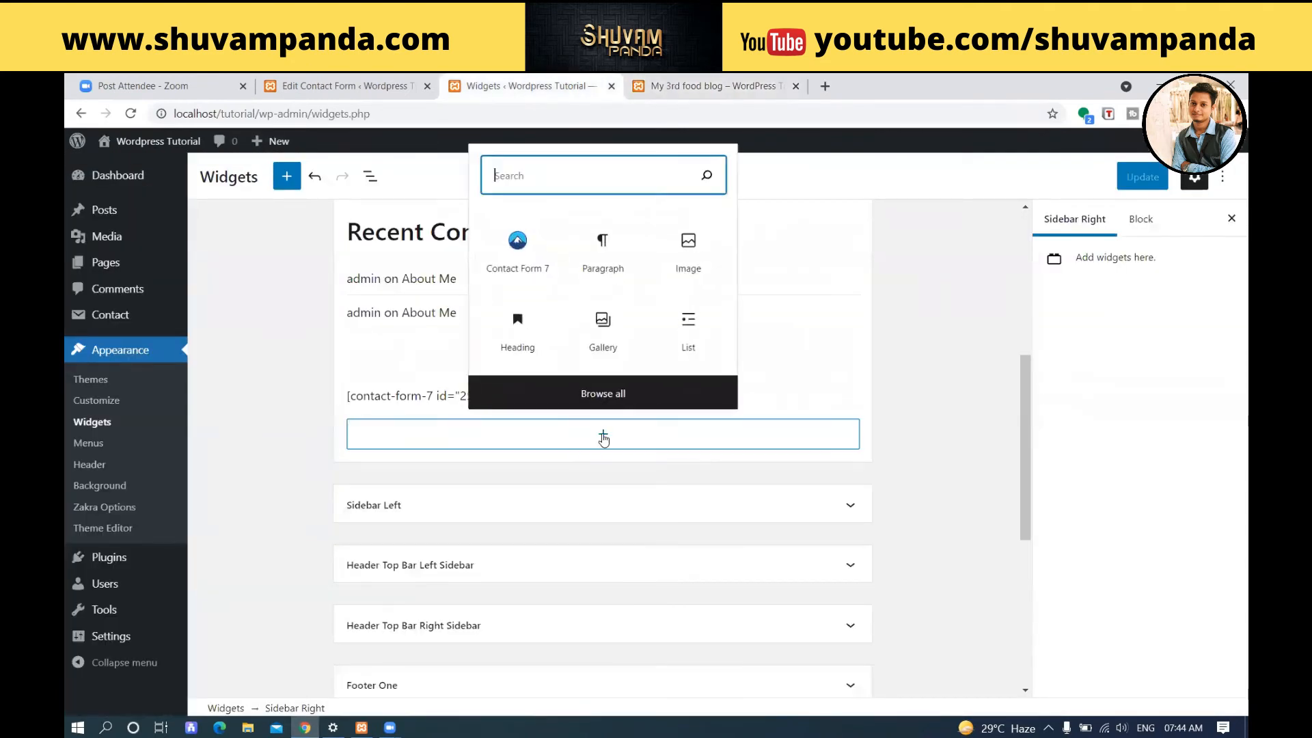
left_click(688, 254)
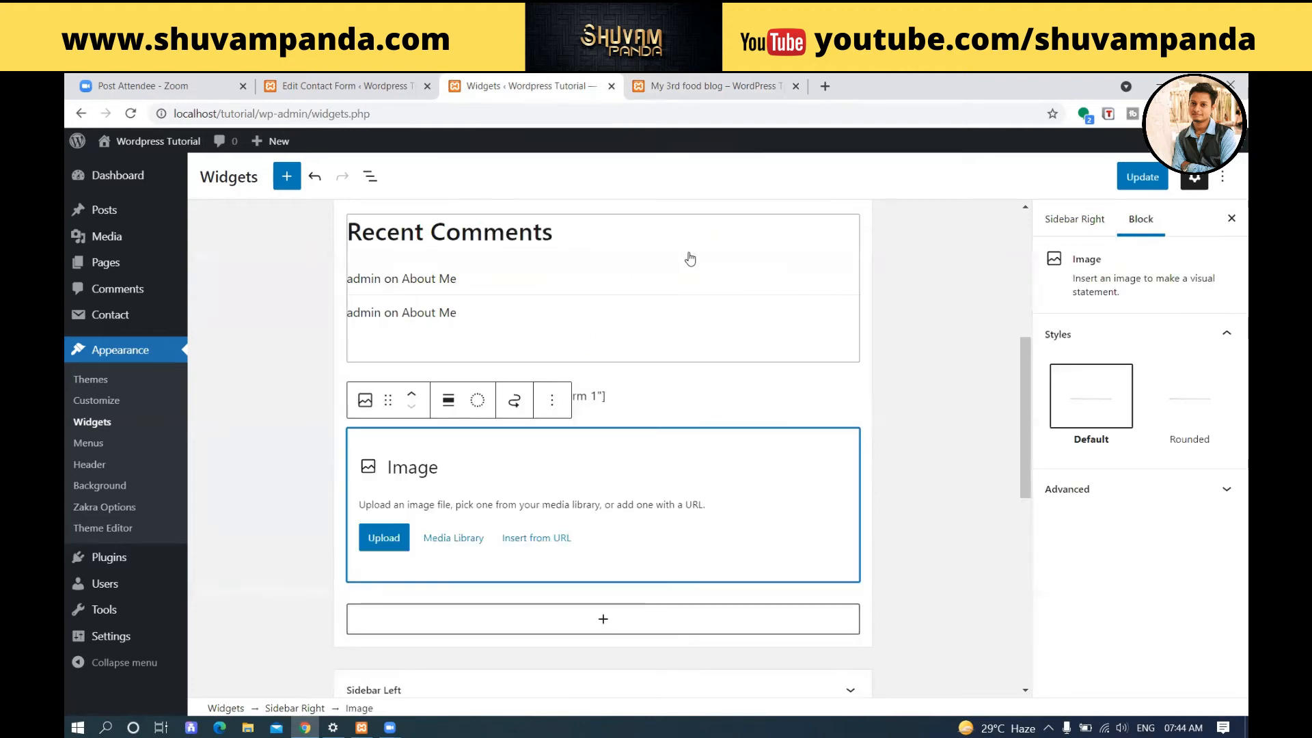
left_click(377, 539)
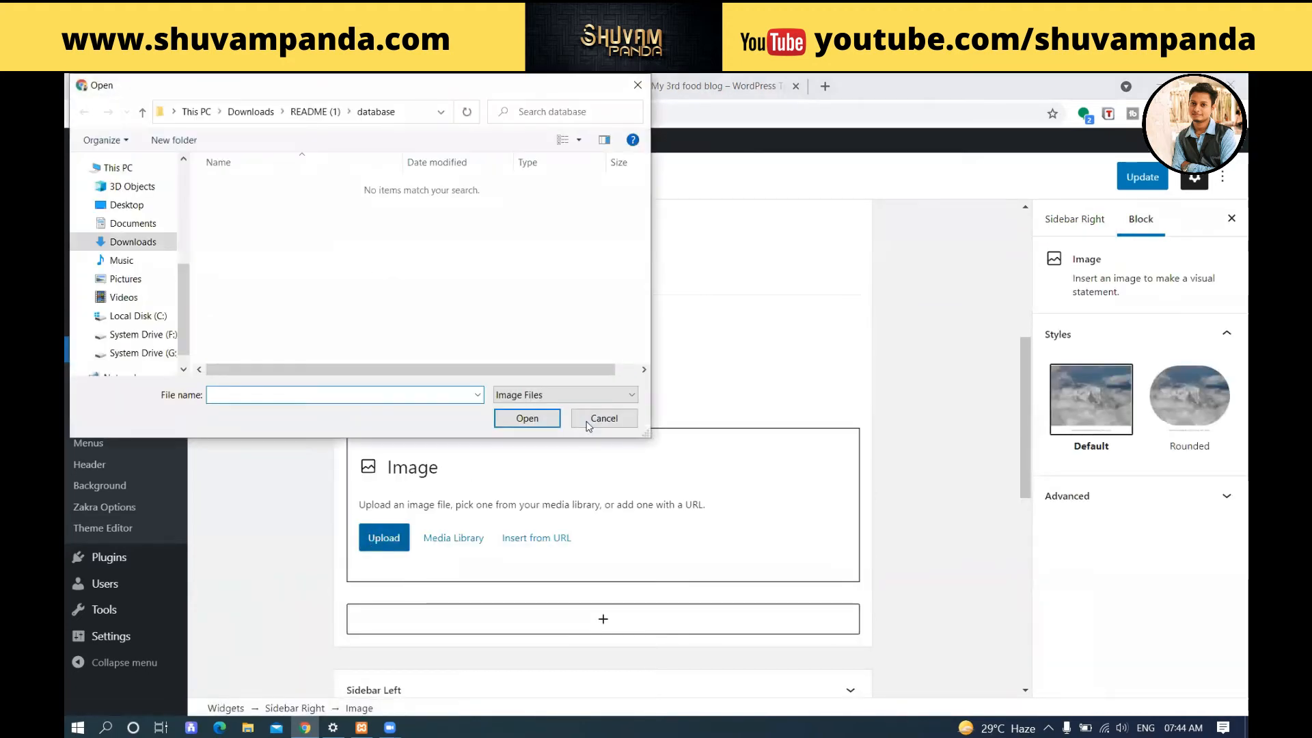
left_click(588, 421)
left_click(449, 539)
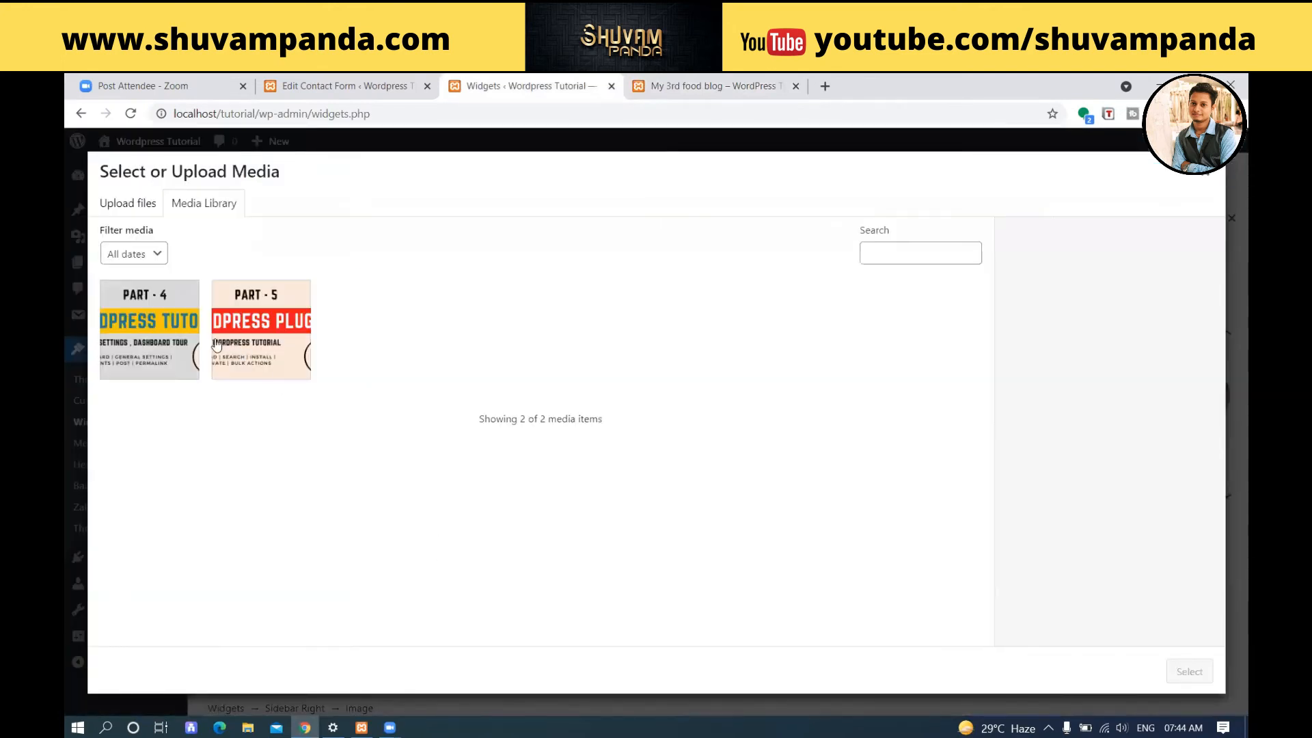
left_click(175, 335)
left_click(1203, 676)
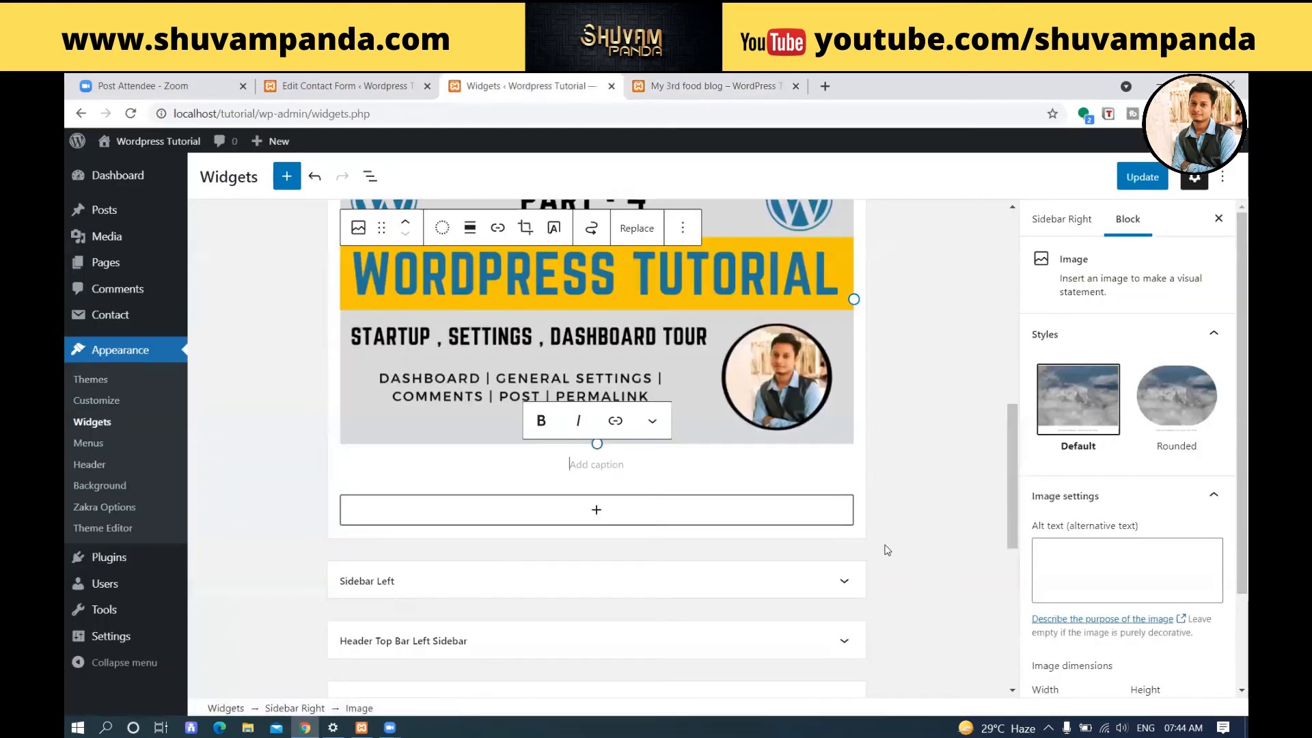
Save the widgets with the new sidebar image and reload the "My 3rd food blog" post to check its sidebar.
scroll(919, 523, "up", 4)
scroll(808, 334, "down", 8)
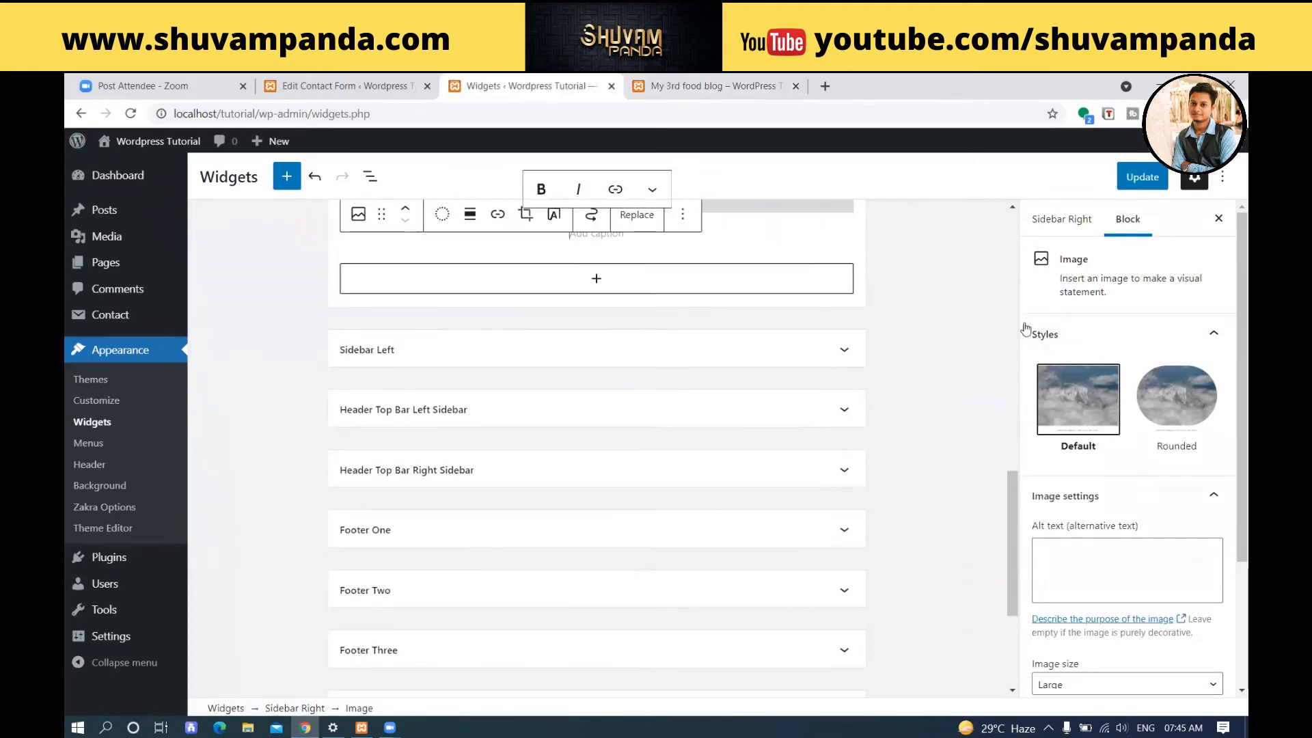
scroll(1071, 372, "down", 3)
scroll(1070, 366, "up", 3)
left_click(1142, 177)
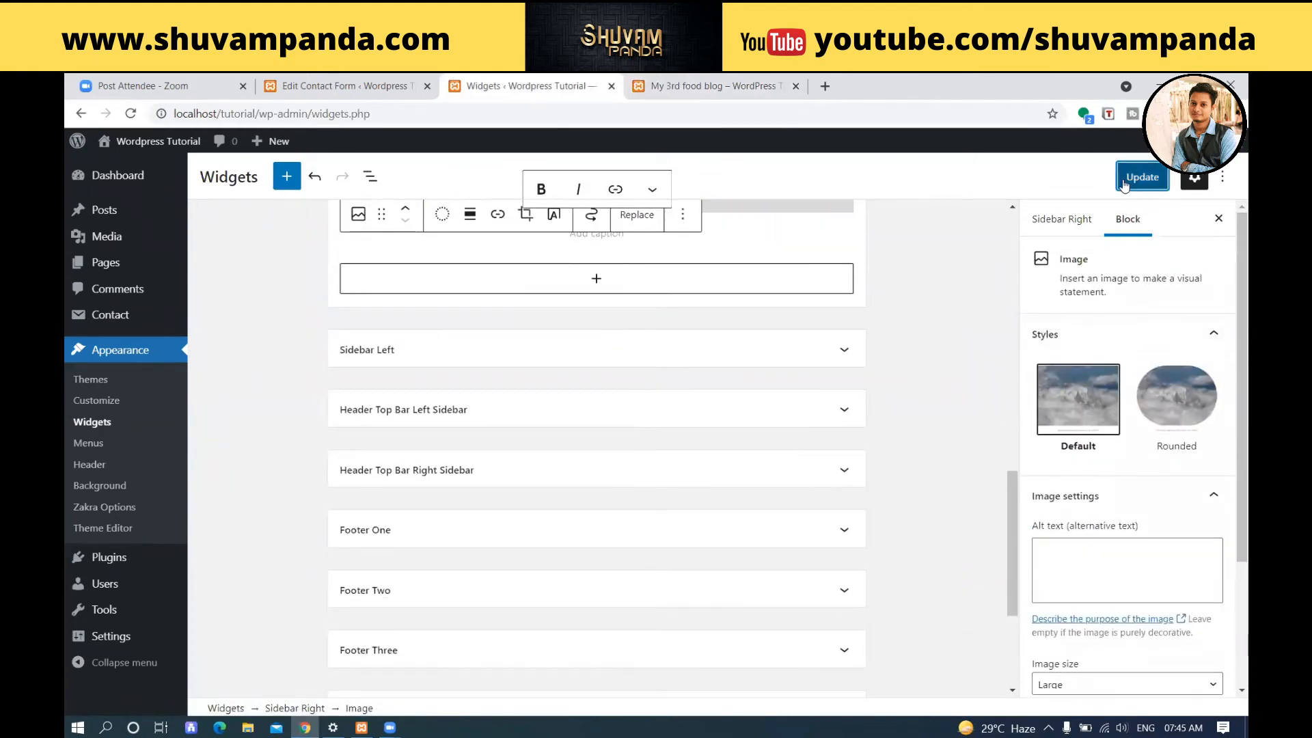
left_click(722, 78)
left_click(131, 113)
scroll(796, 410, "down", 15)
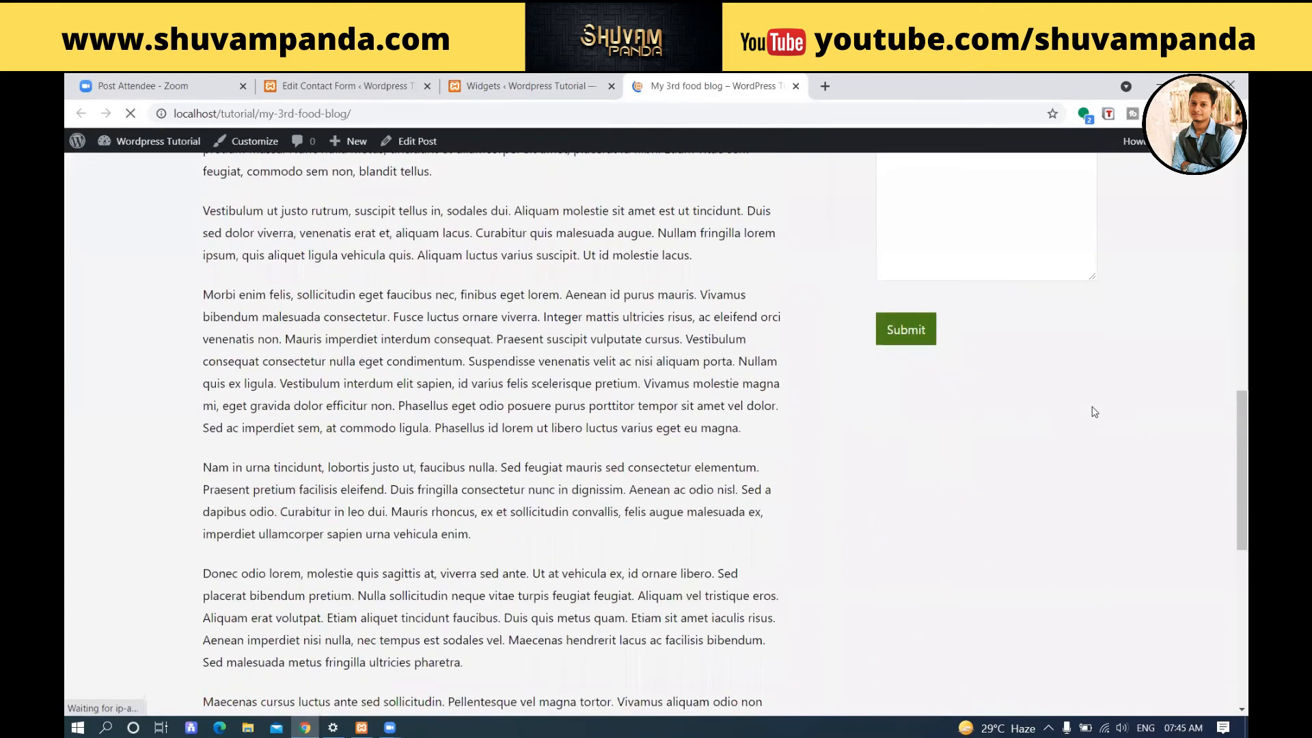
scroll(1092, 410, "up", 8)
scroll(1087, 397, "down", 8)
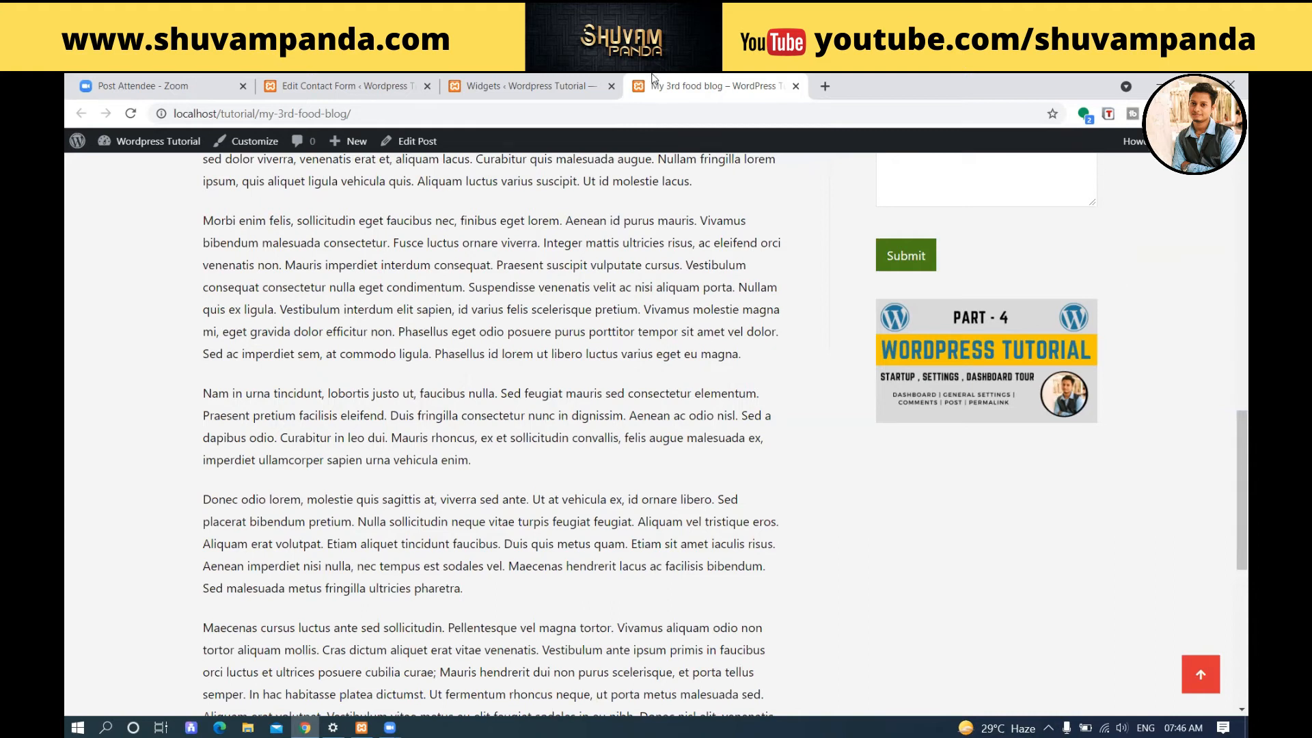
Return to the widget areas, collapse Sidebar Right and expand Footer One.
left_click(519, 85)
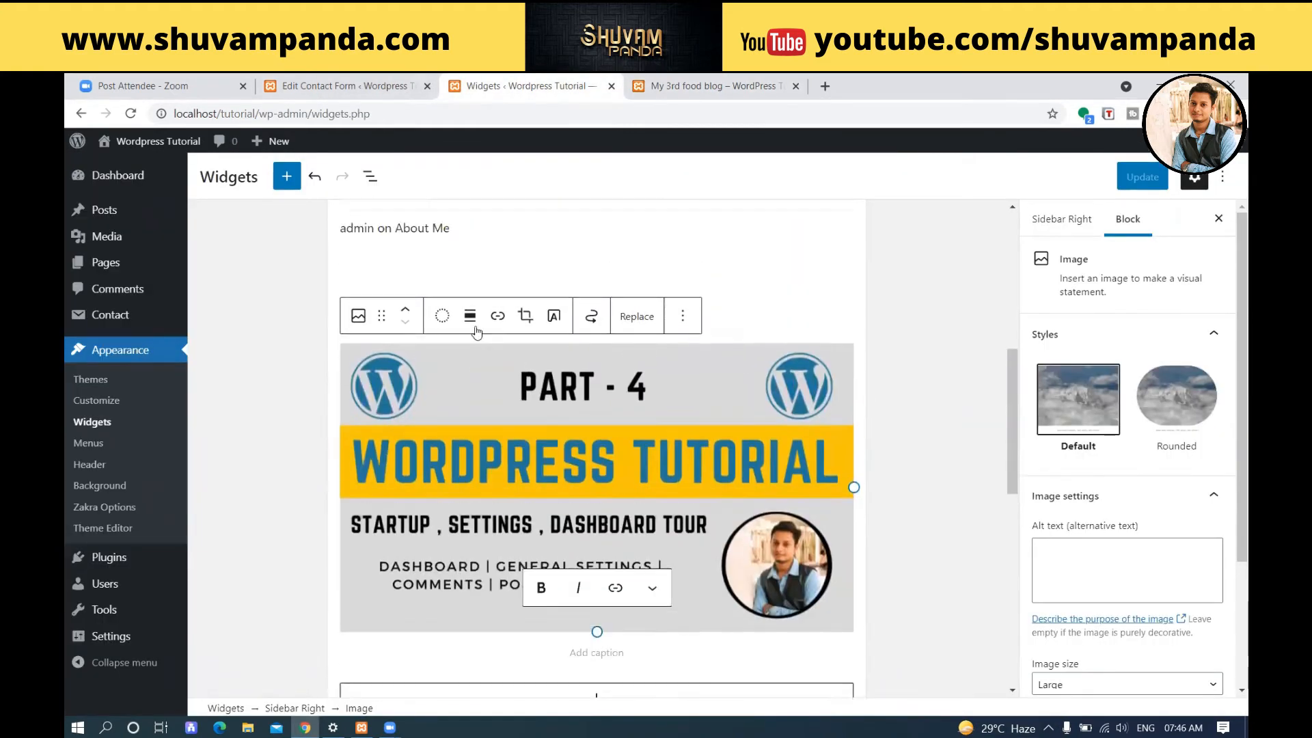
scroll(477, 332, "up", 7)
left_click(848, 243)
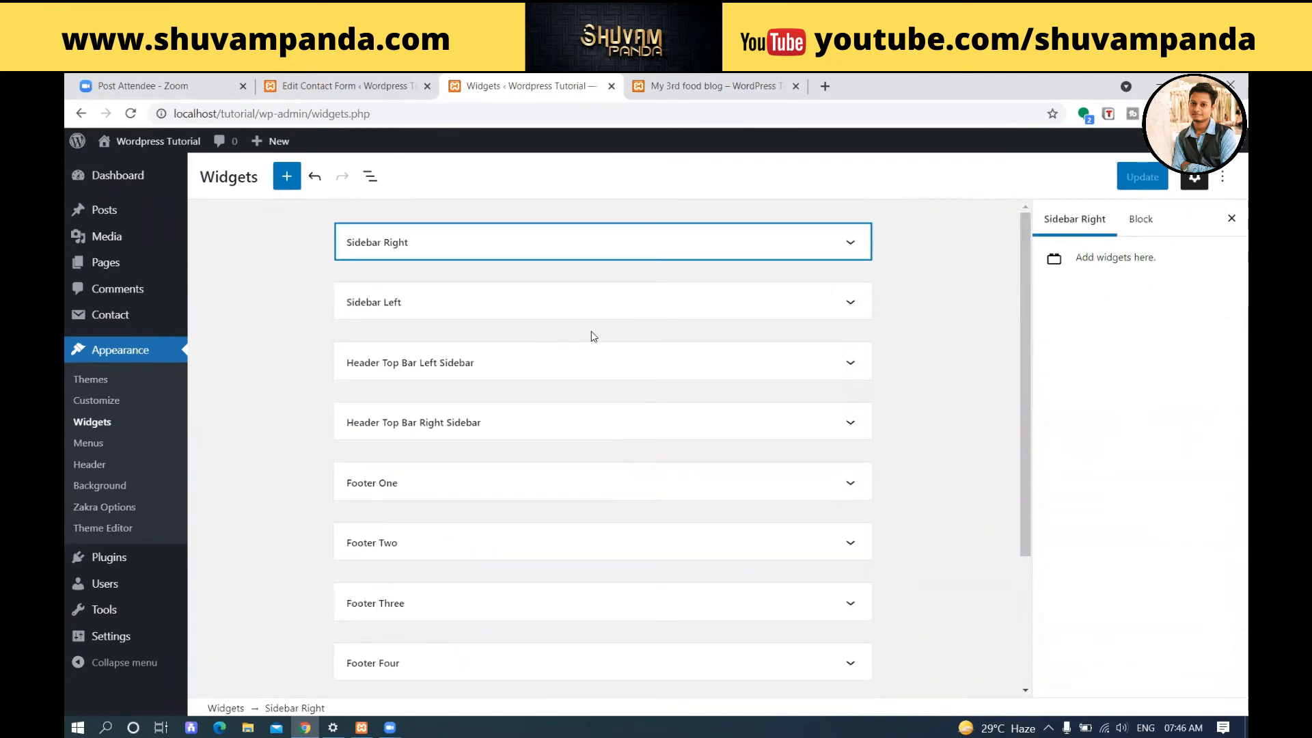
scroll(588, 331, "down", 1)
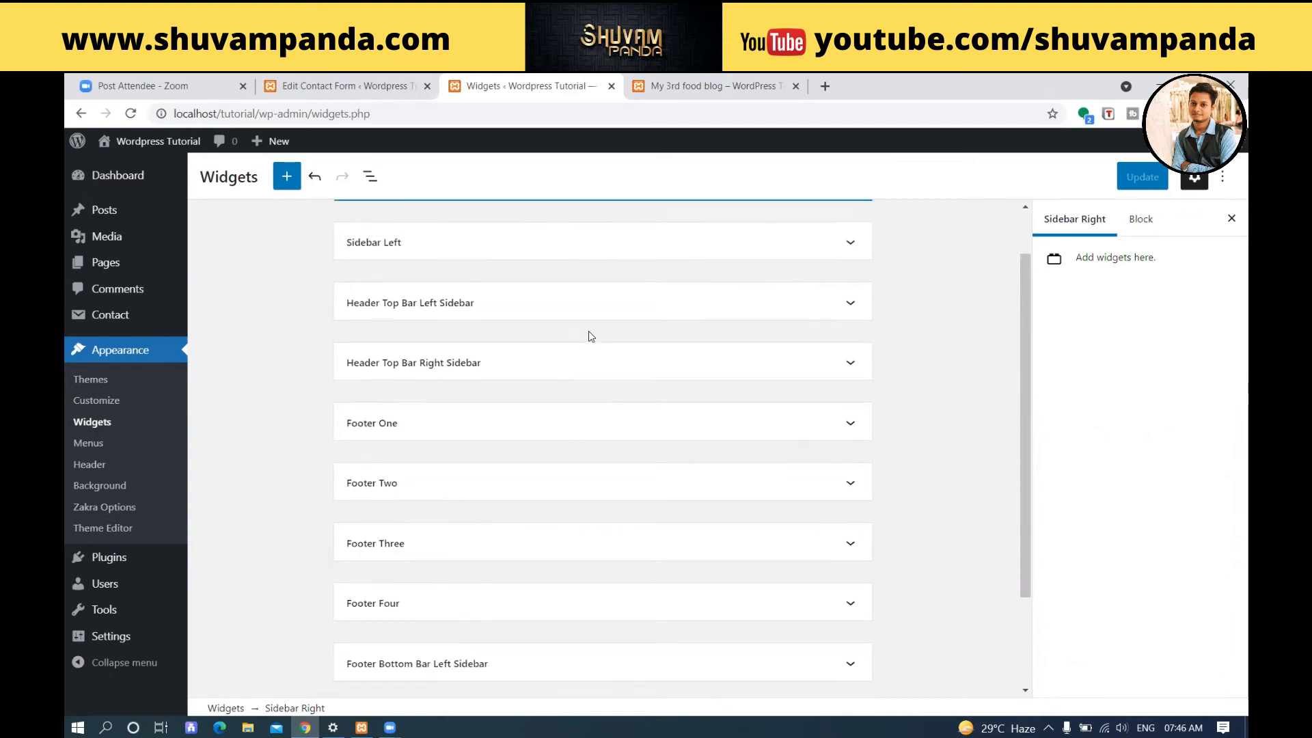
left_click(851, 406)
Check the footer of the blog post and add an empty Paragraph block to Footer One.
key("ctrl+Tab")
scroll(614, 429, "down", 7)
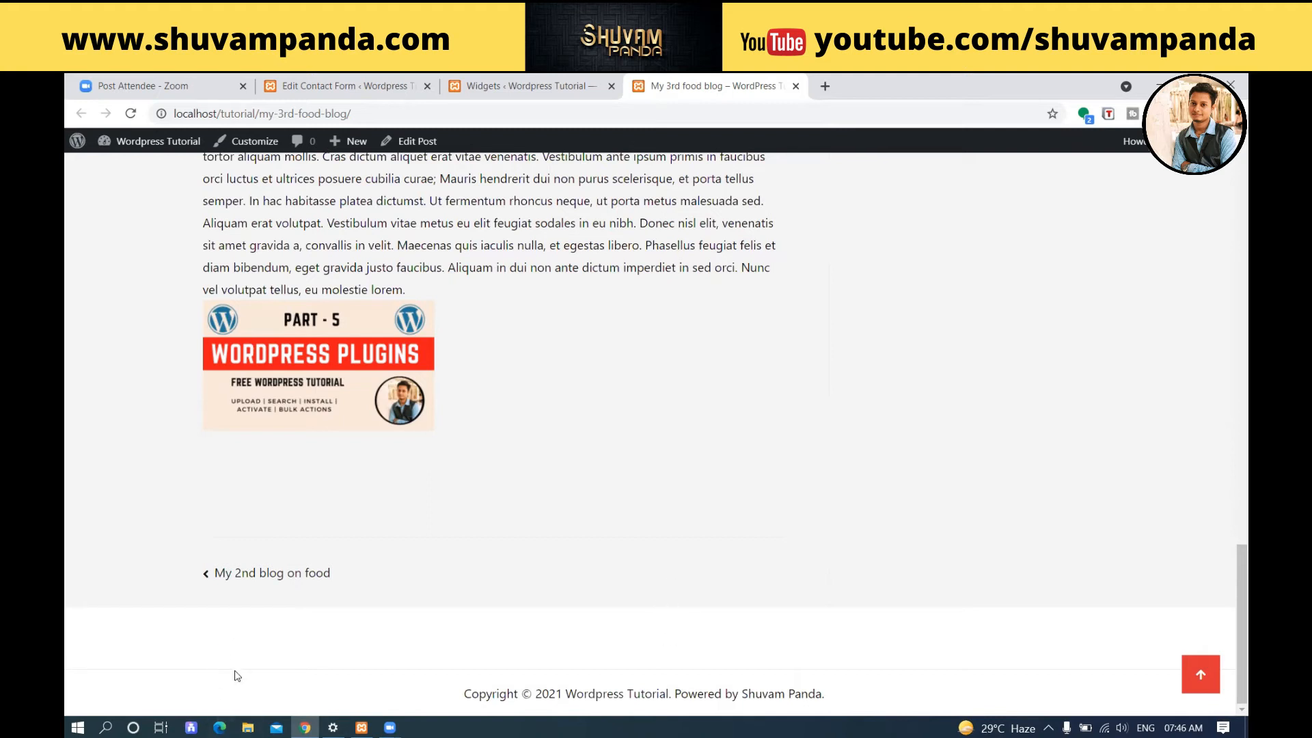
left_click(588, 88)
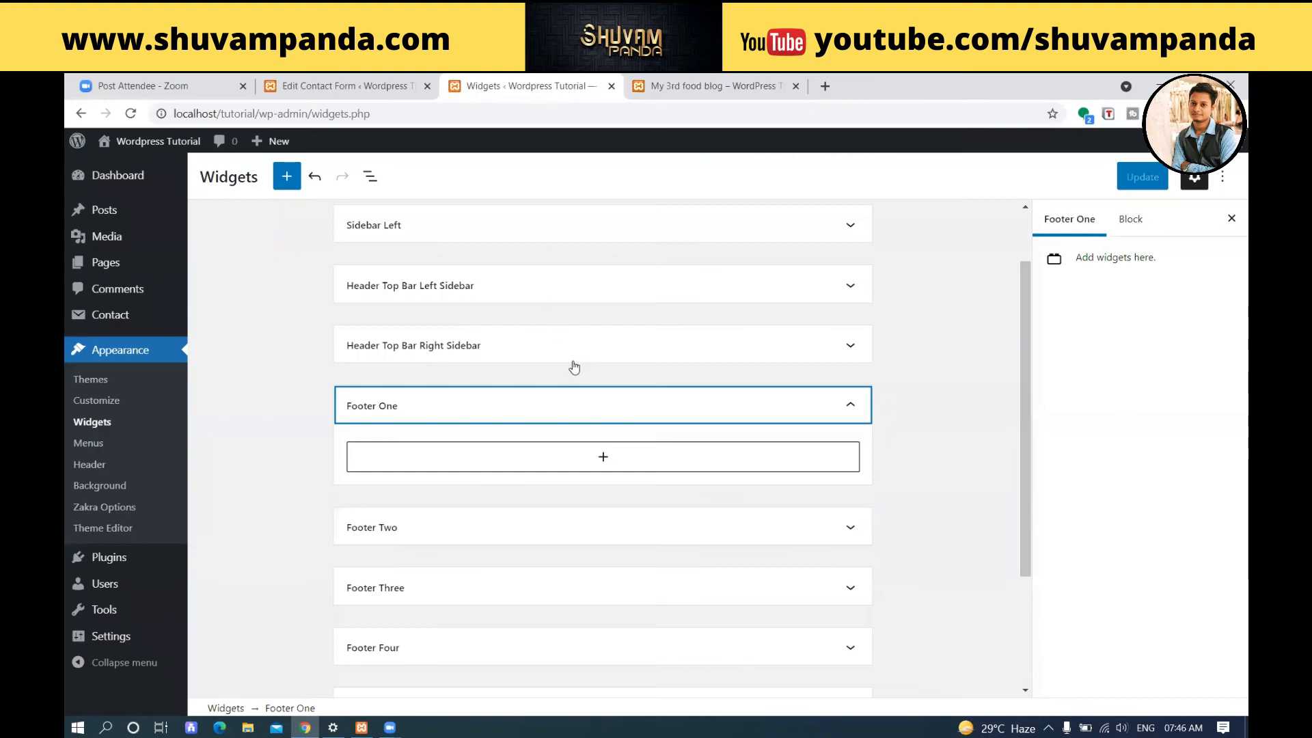
left_click(600, 461)
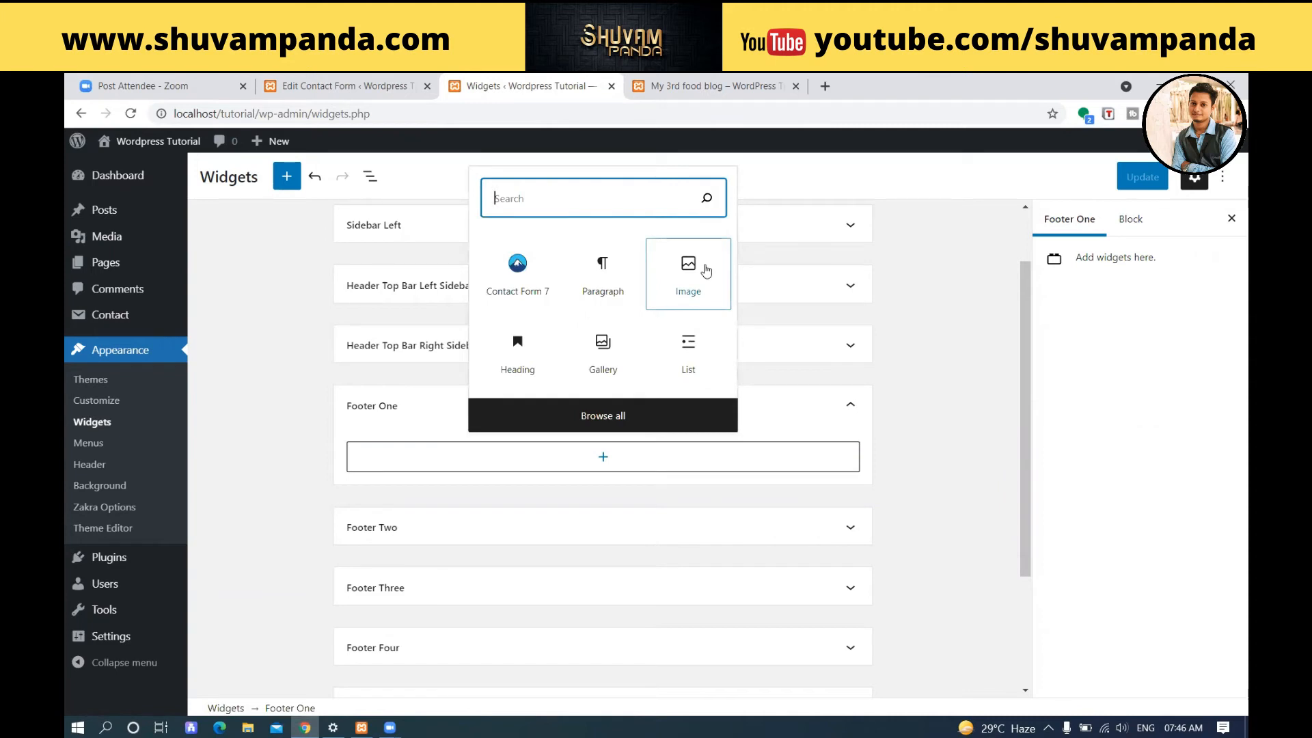
left_click(625, 286)
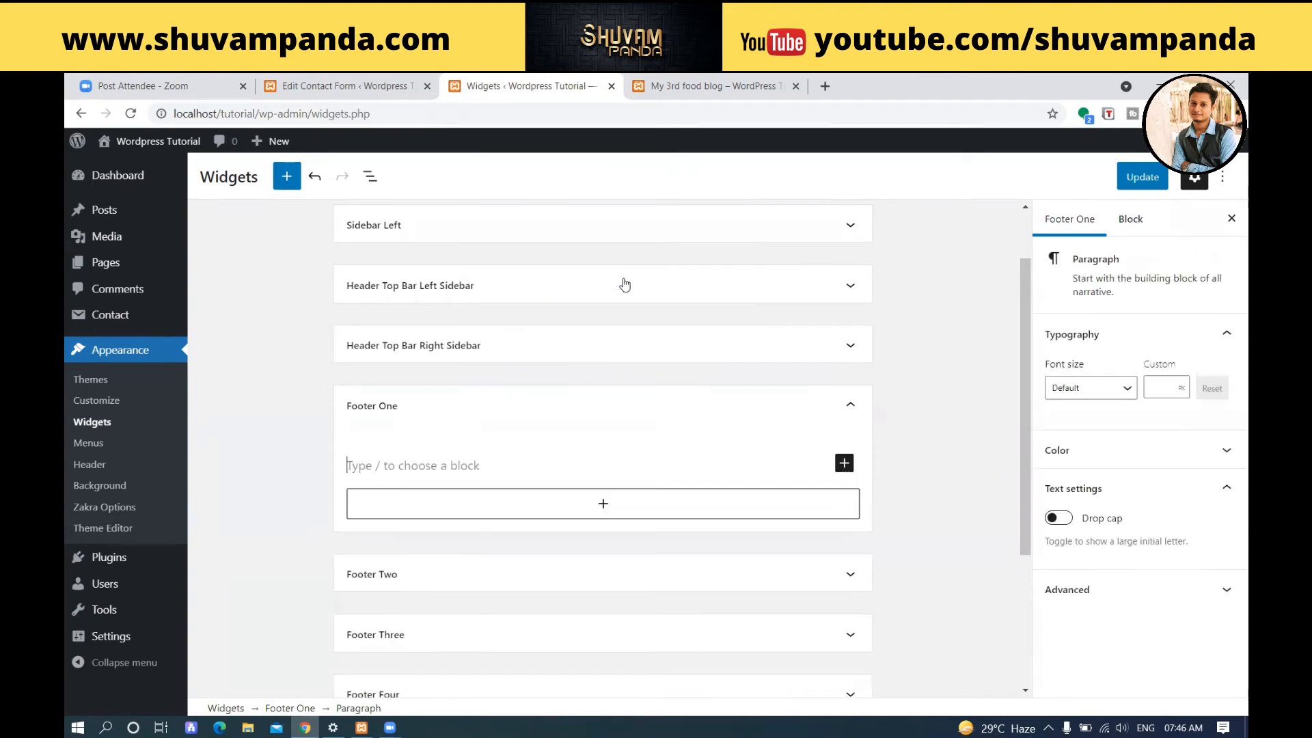
Copy the "Vestibulum ut justo rutrum" paragraph from the blog post into the Paragraph block in Footer One.
left_click(673, 83)
scroll(555, 352, "up", 5)
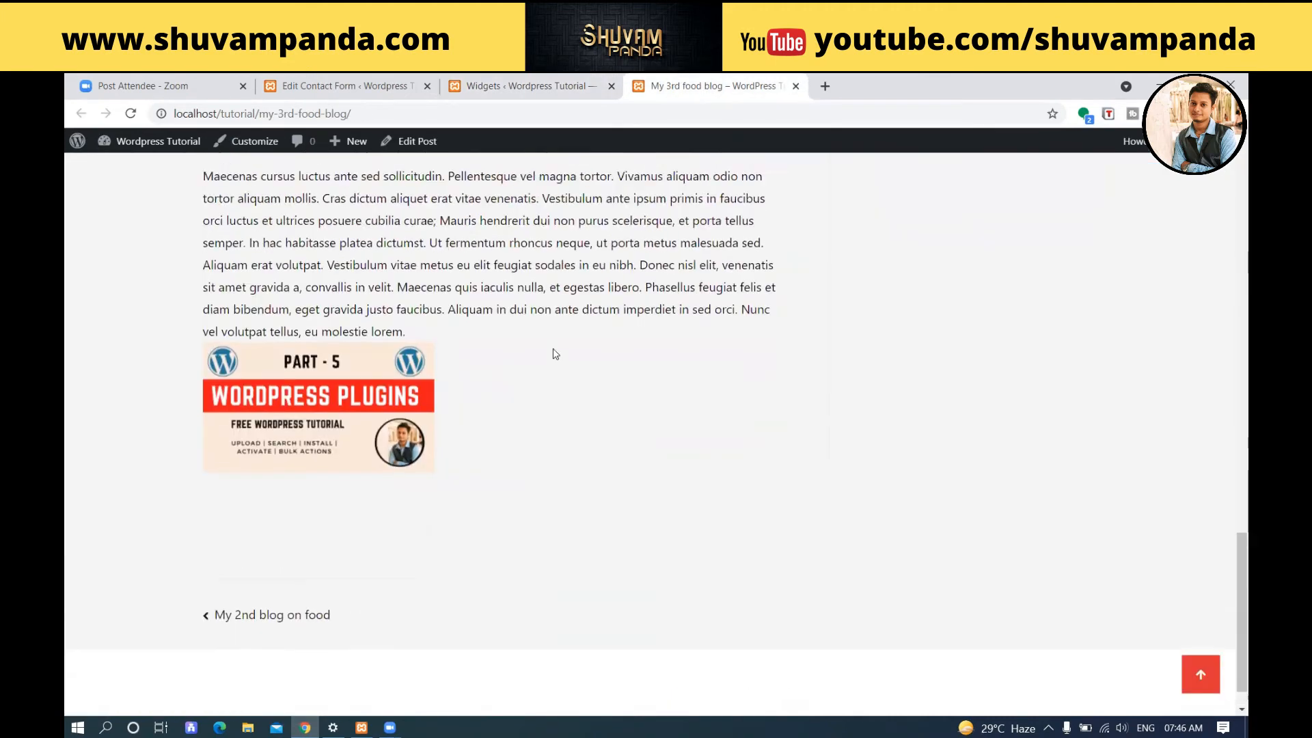
scroll(555, 352, "up", 2)
left_click_drag(695, 381, 173, 346)
key("ctrl+c")
right_click(233, 344)
left_click(254, 361)
left_click(503, 84)
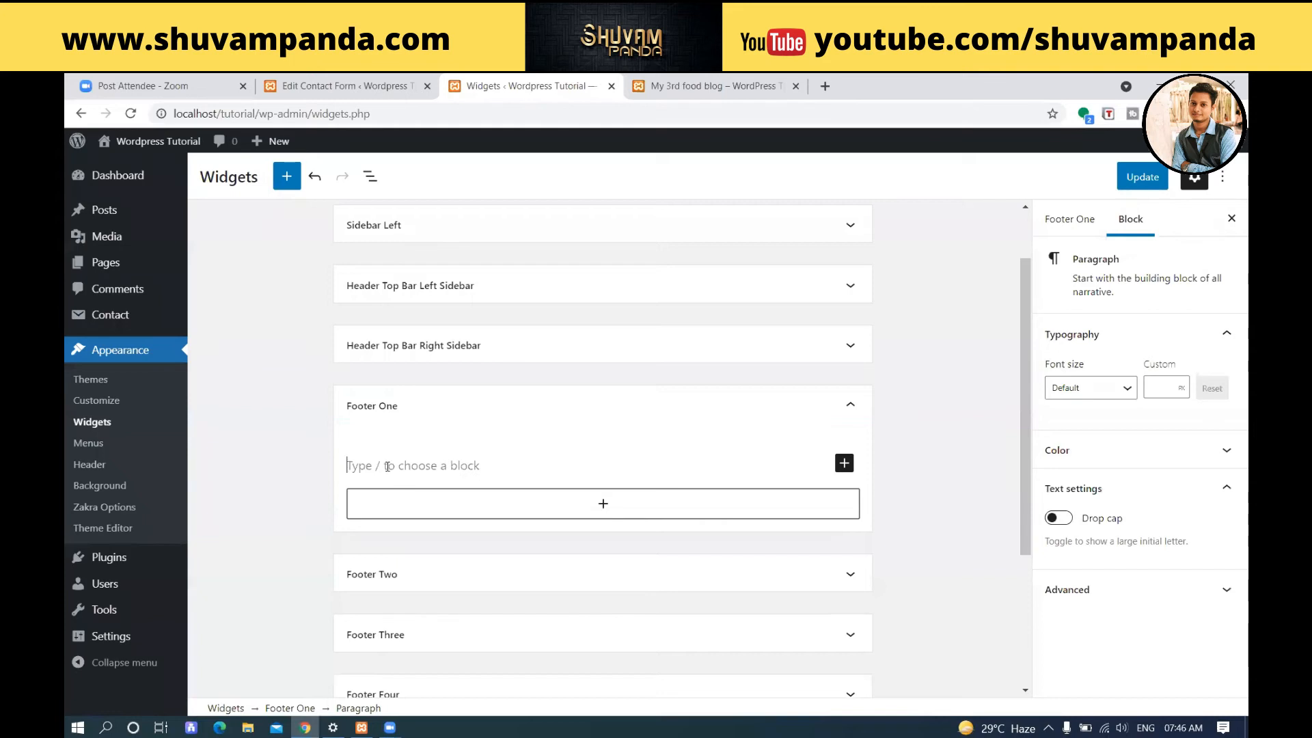
right_click(388, 467)
left_click(437, 585)
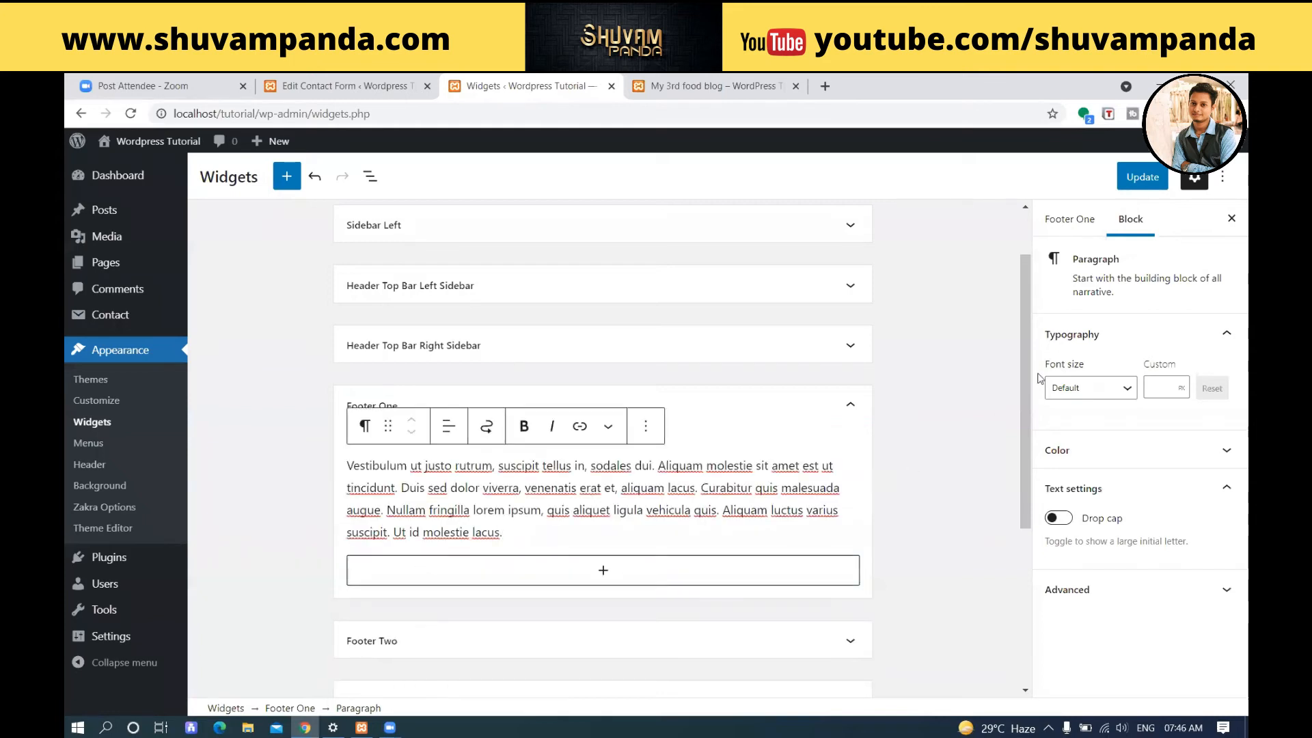
Save the Footer One text and reload the blog post to check its footer.
left_click(1142, 177)
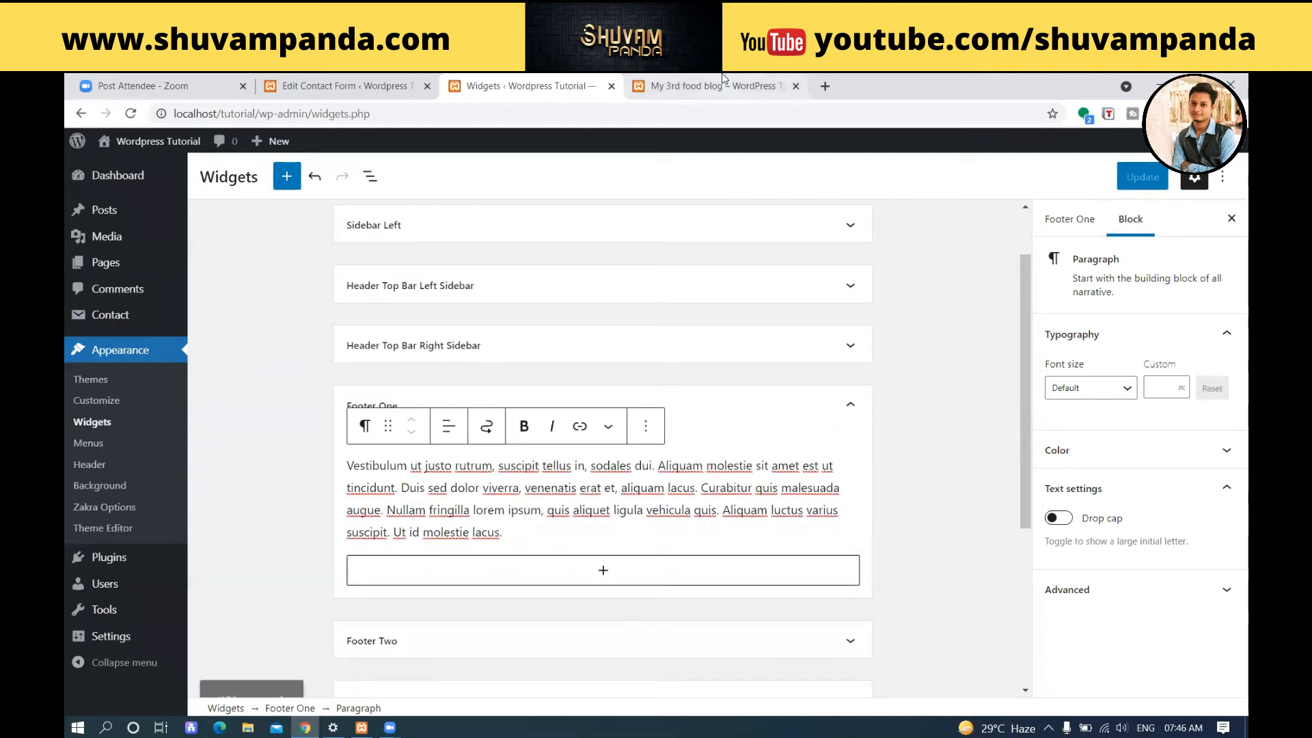
left_click(723, 80)
left_click(133, 114)
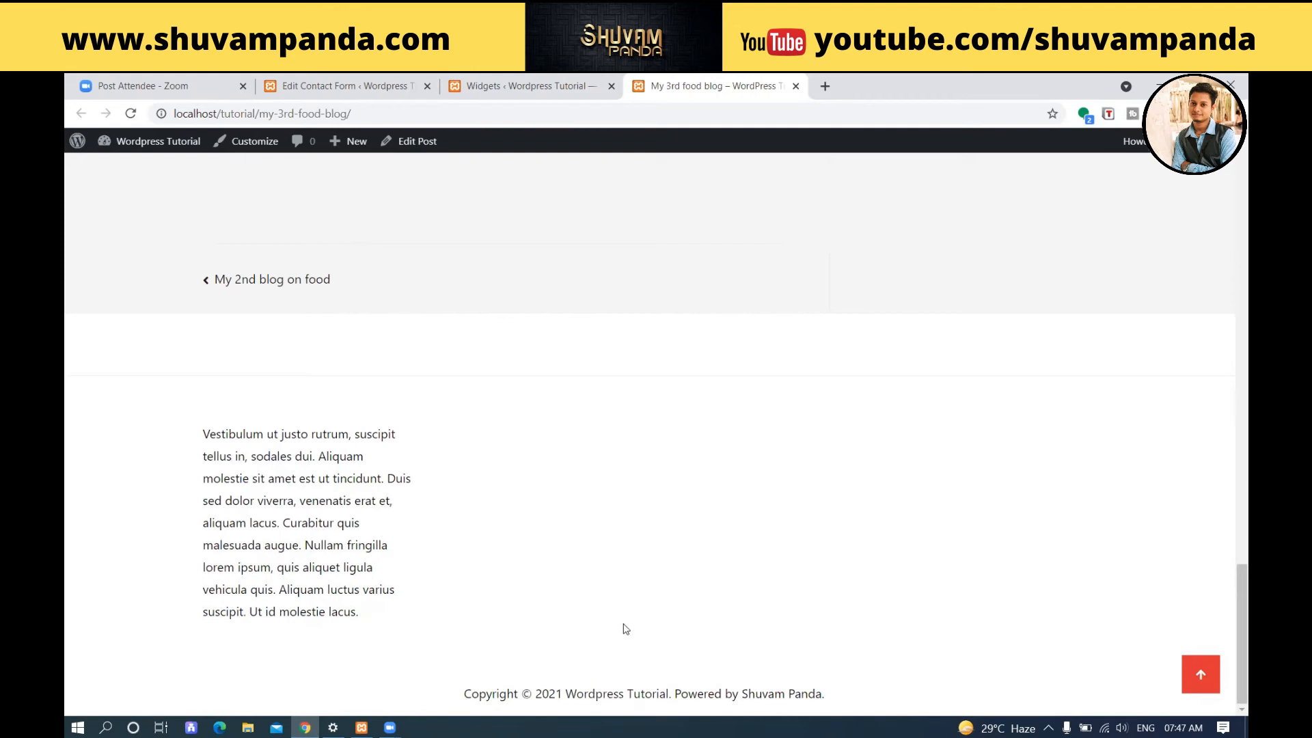
Add an Image block to Footer Two using the "Part - 5 WordPress Plugins" picture from the media library.
left_click(562, 95)
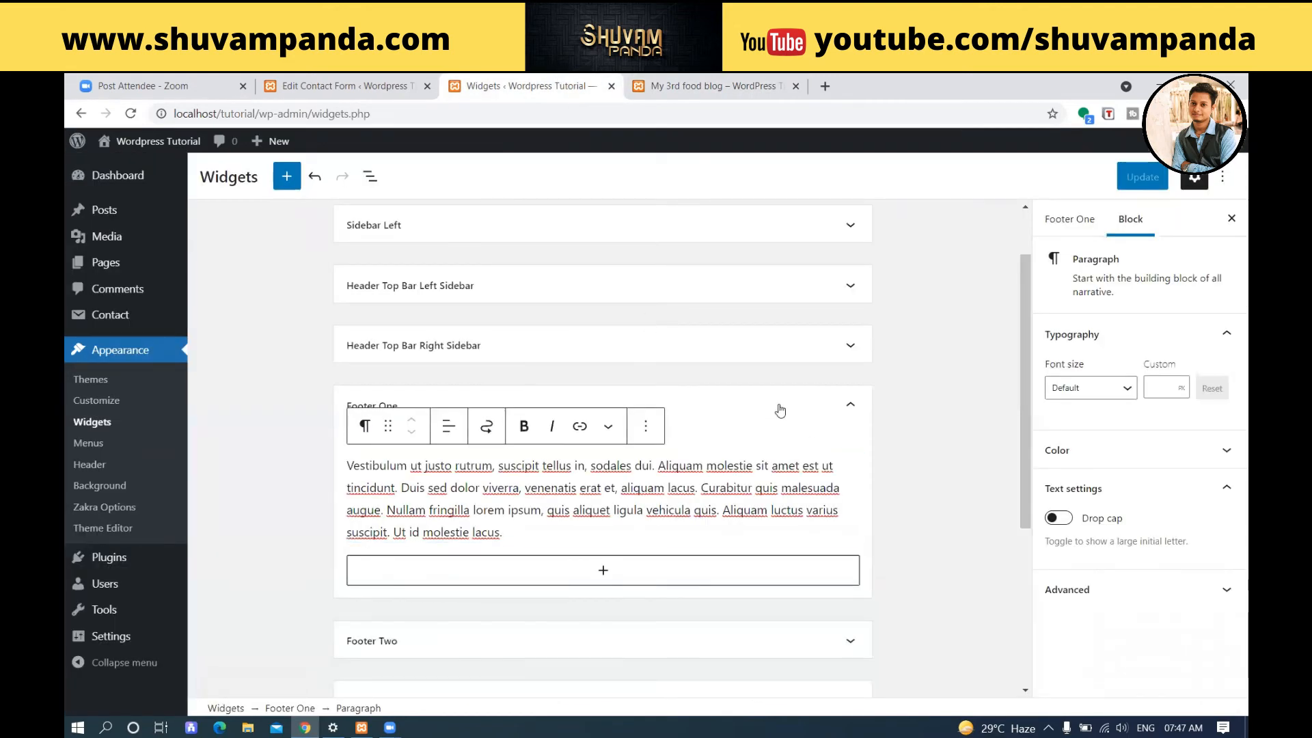
left_click(879, 413)
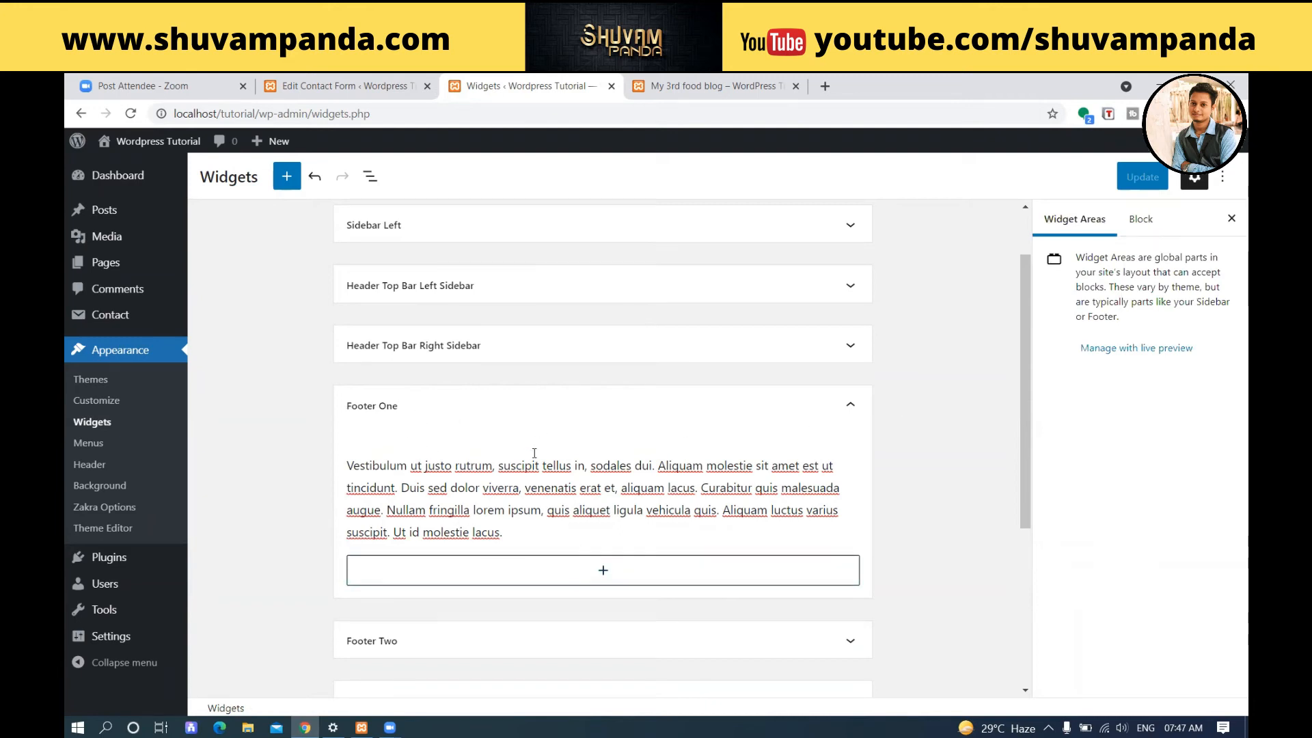
scroll(538, 472, "down", 3)
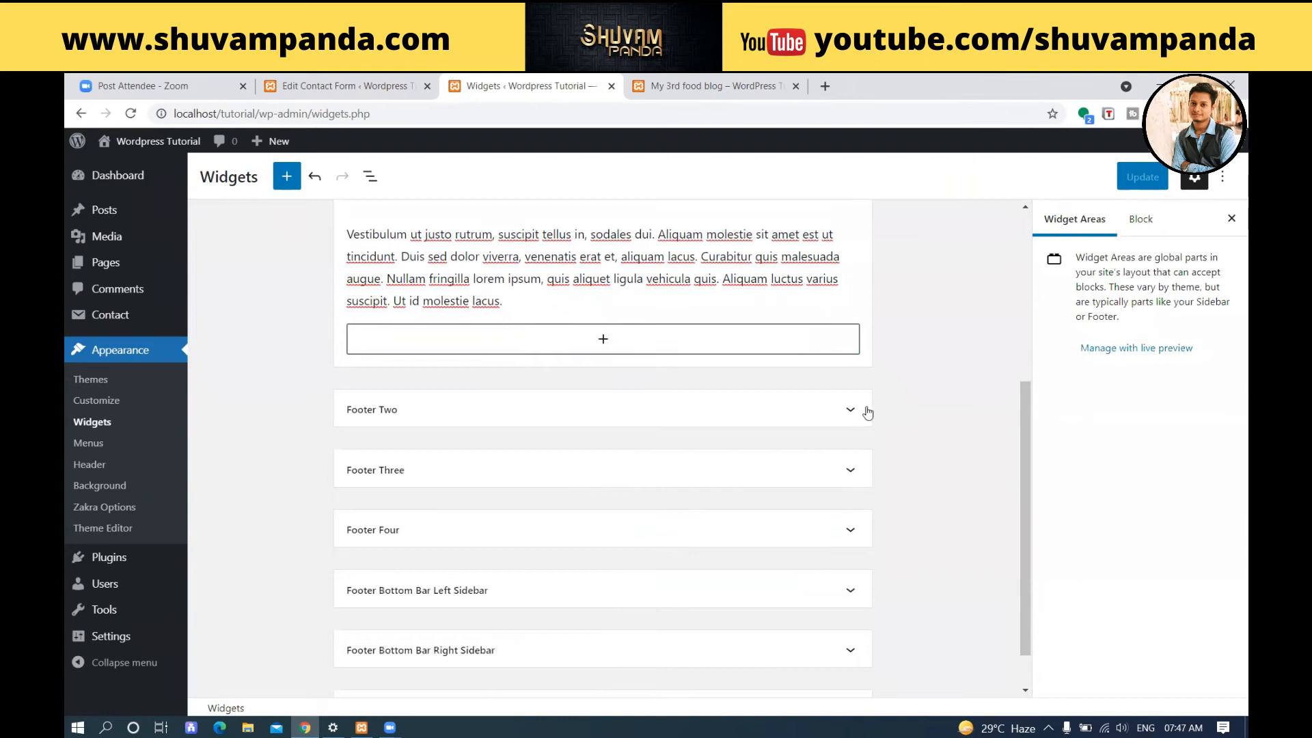
left_click(861, 414)
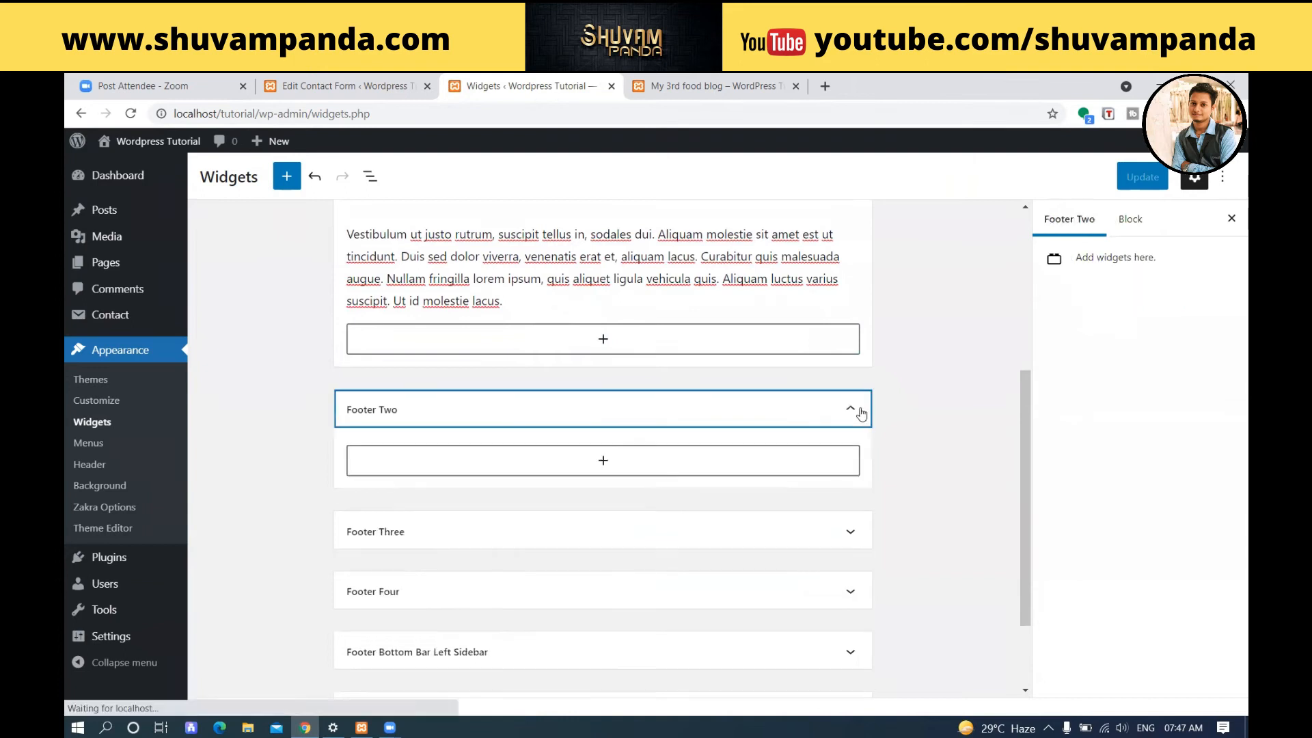
left_click(590, 469)
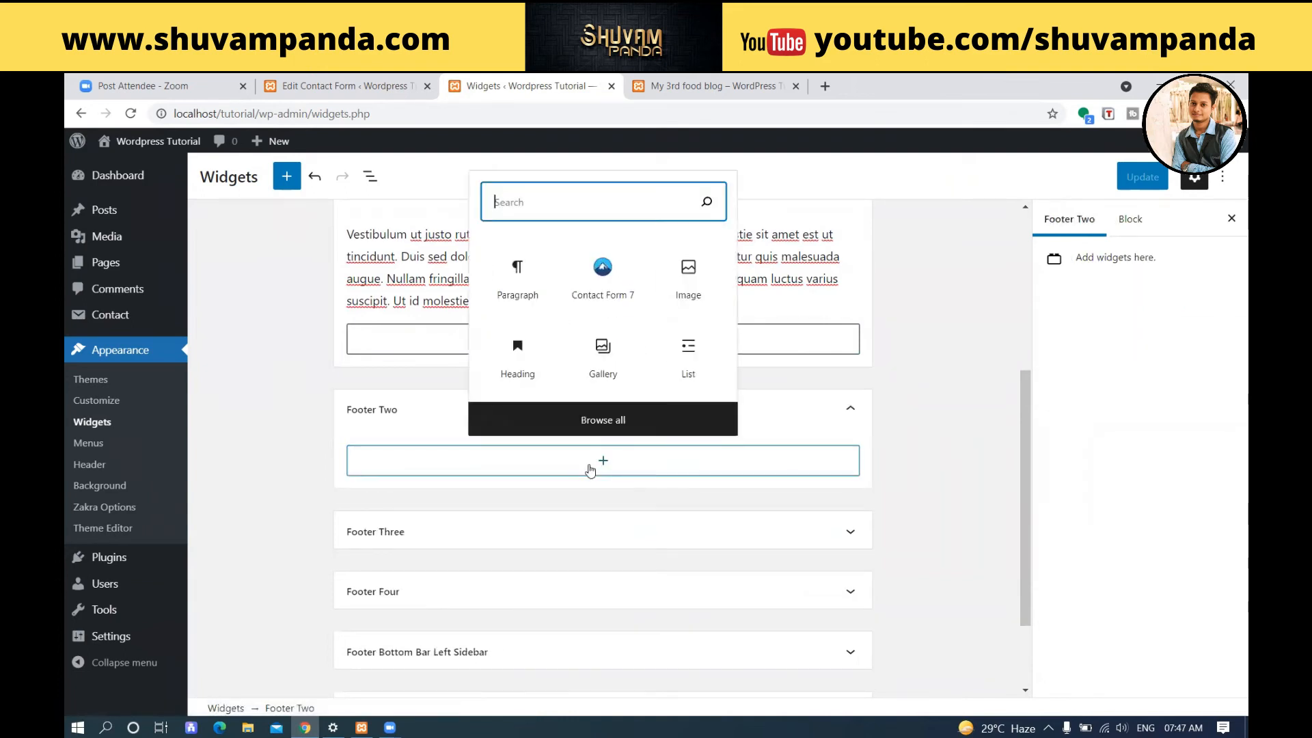
left_click(687, 273)
left_click(454, 577)
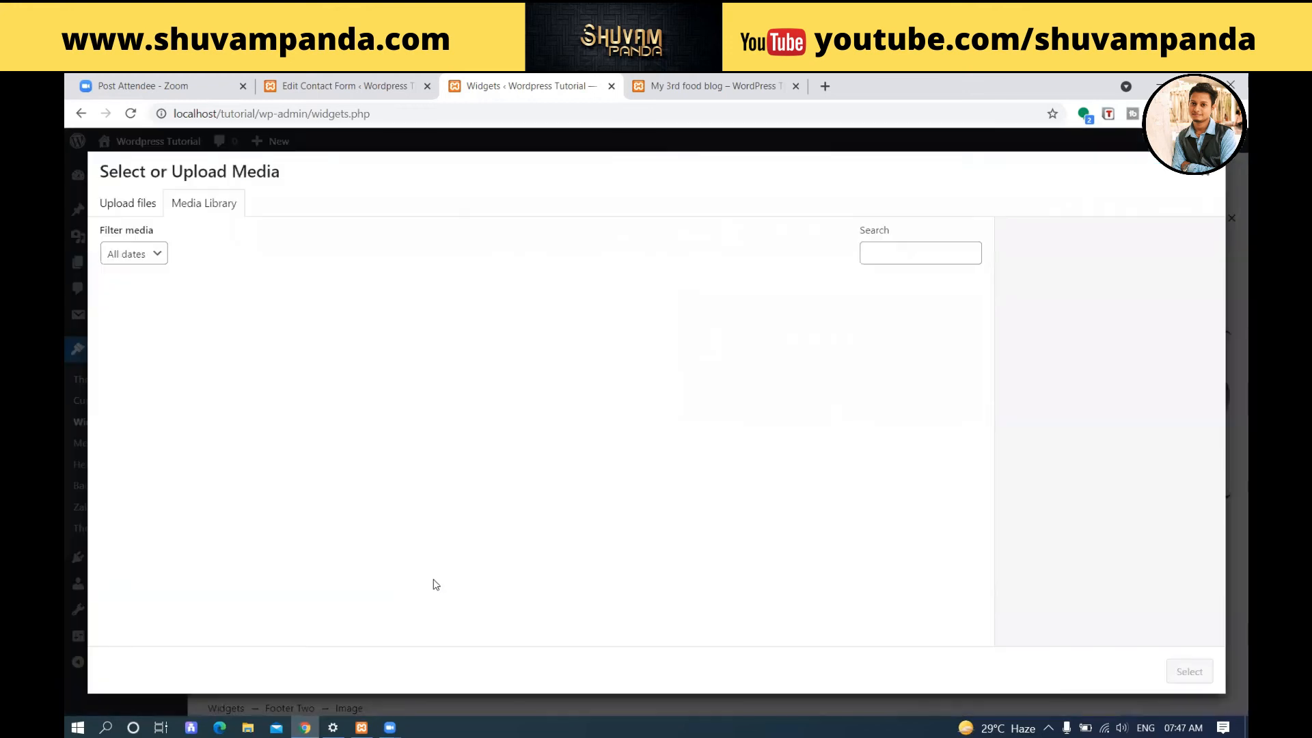
left_click(216, 347)
left_click(168, 346)
left_click(312, 372)
left_click(1189, 672)
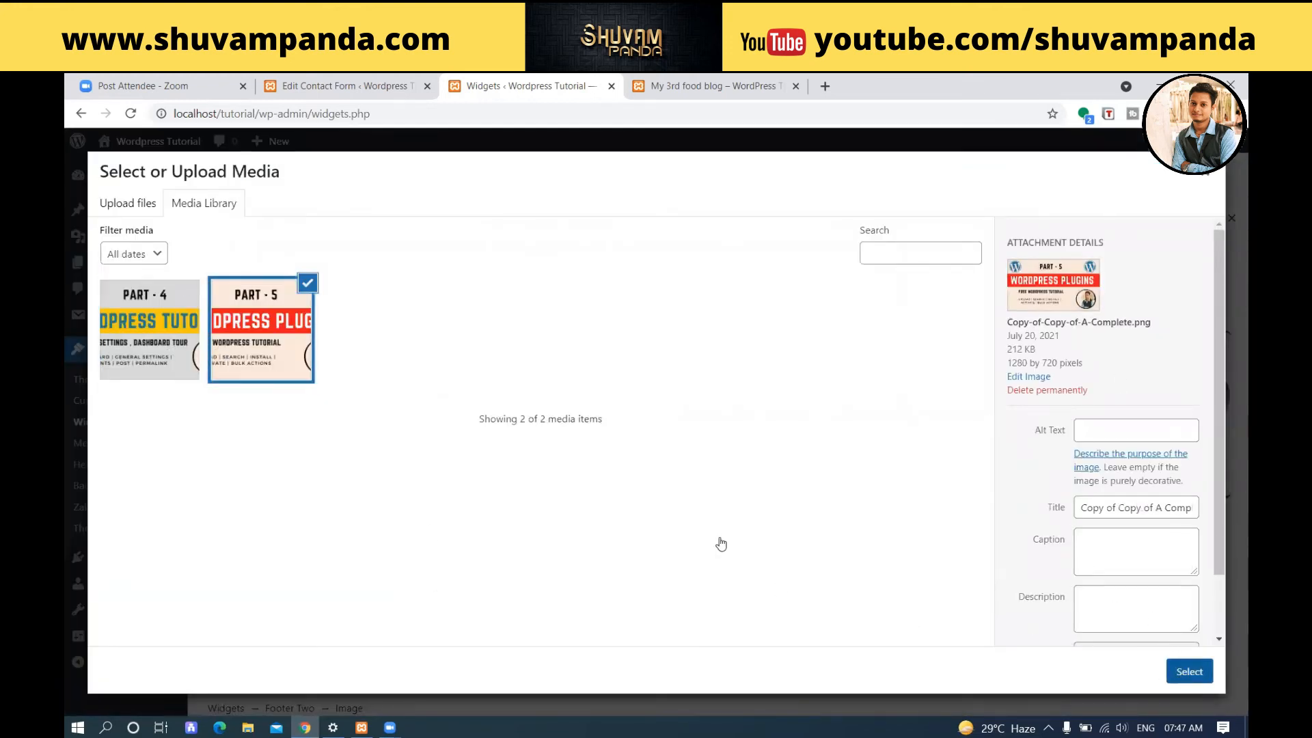
Add a Calendar block to the Footer Three widget area.
scroll(721, 543, "down", 3)
left_click(849, 419)
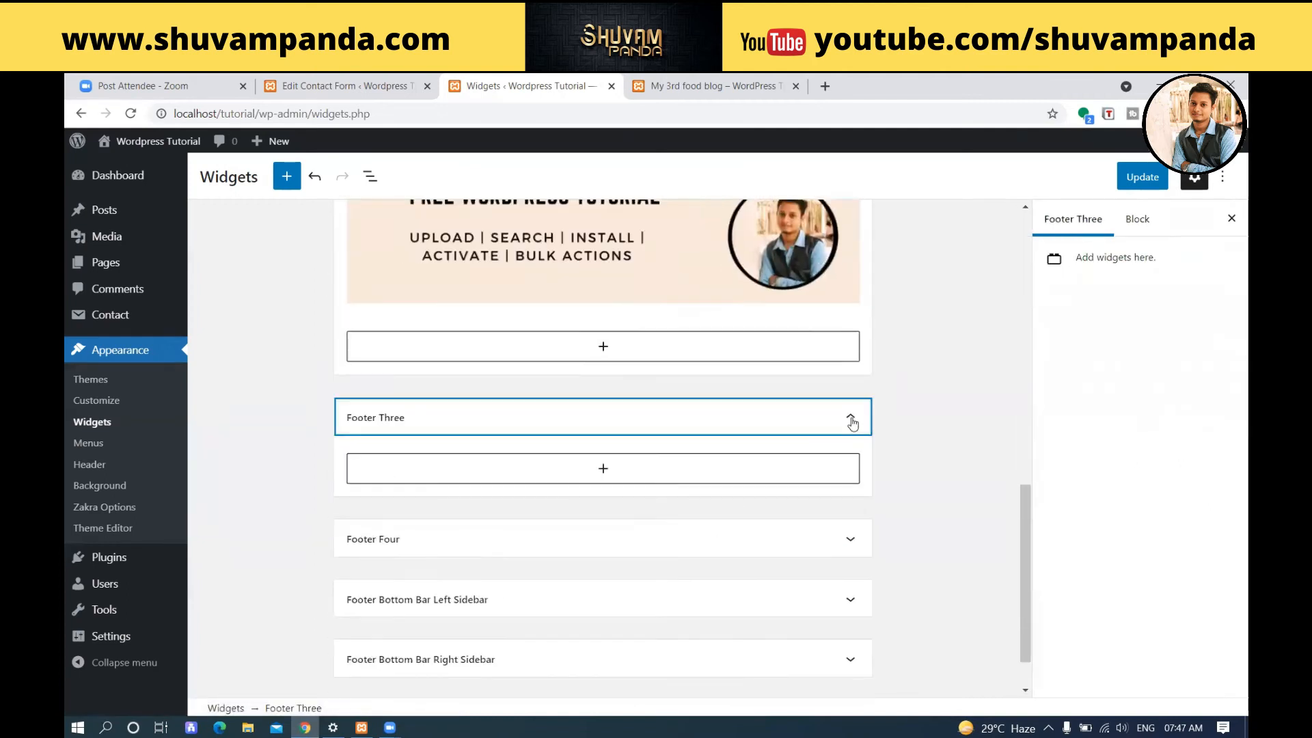
left_click(664, 473)
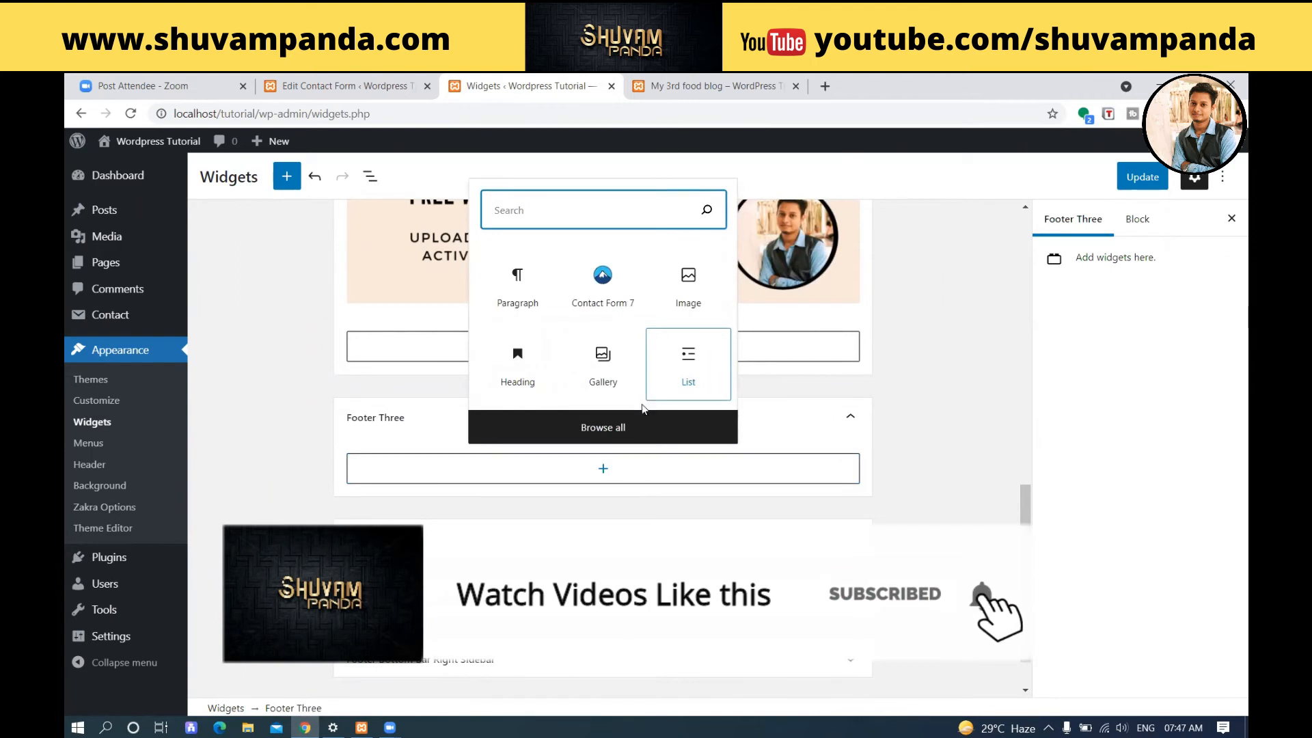
left_click(625, 434)
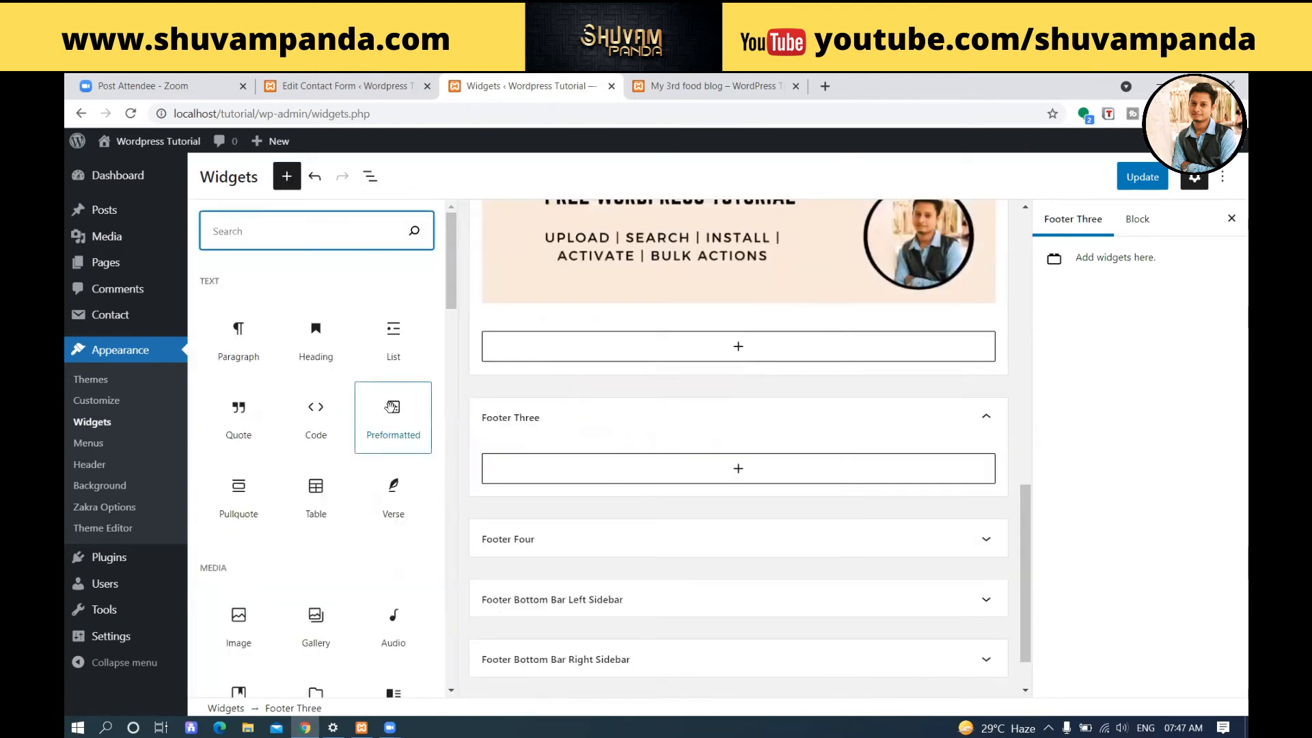
scroll(390, 408, "down", 2)
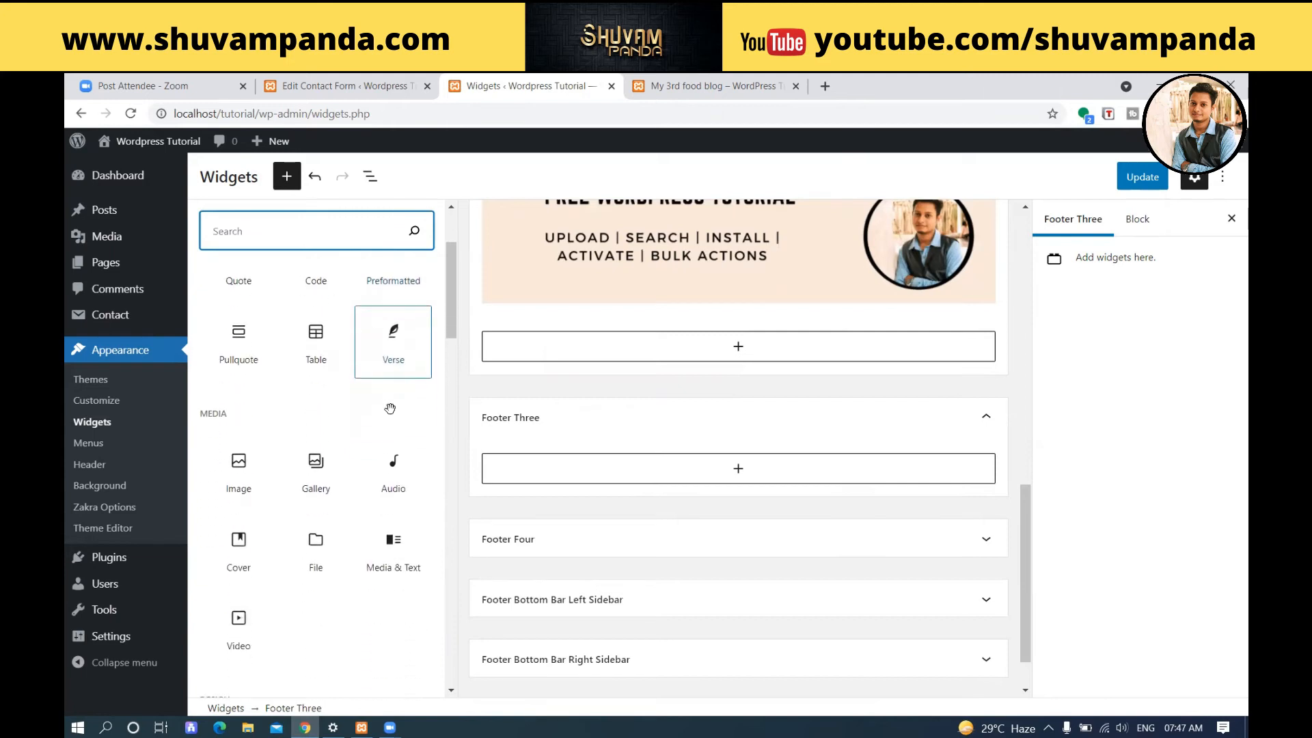
scroll(390, 408, "down", 2)
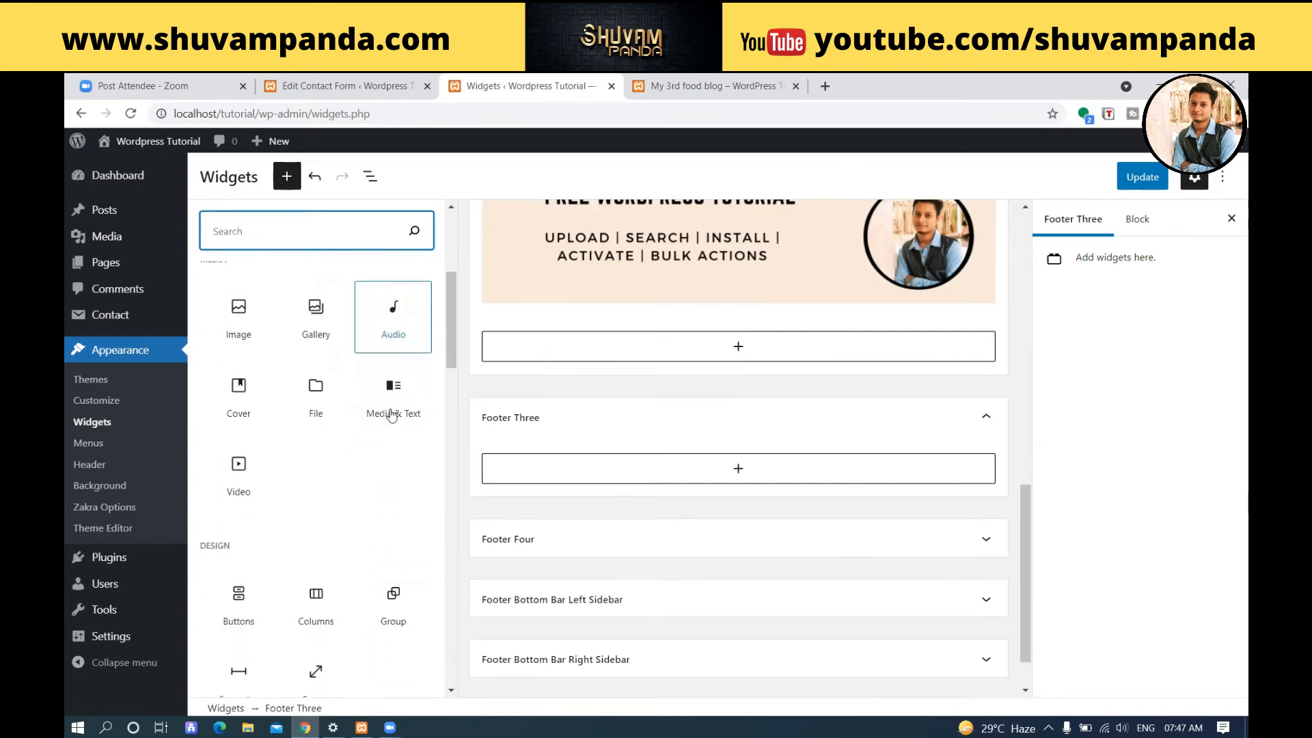
scroll(391, 415, "down", 1)
scroll(390, 414, "down", 2)
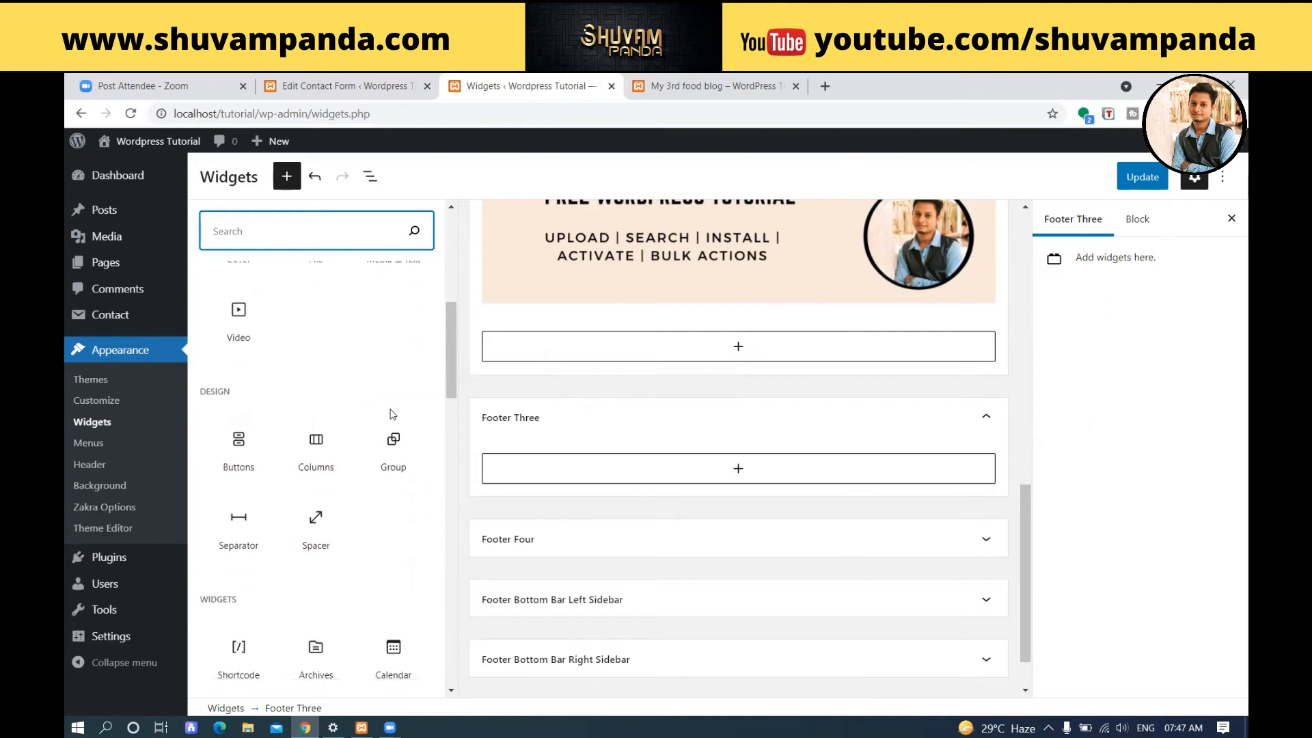
scroll(398, 419, "down", 2)
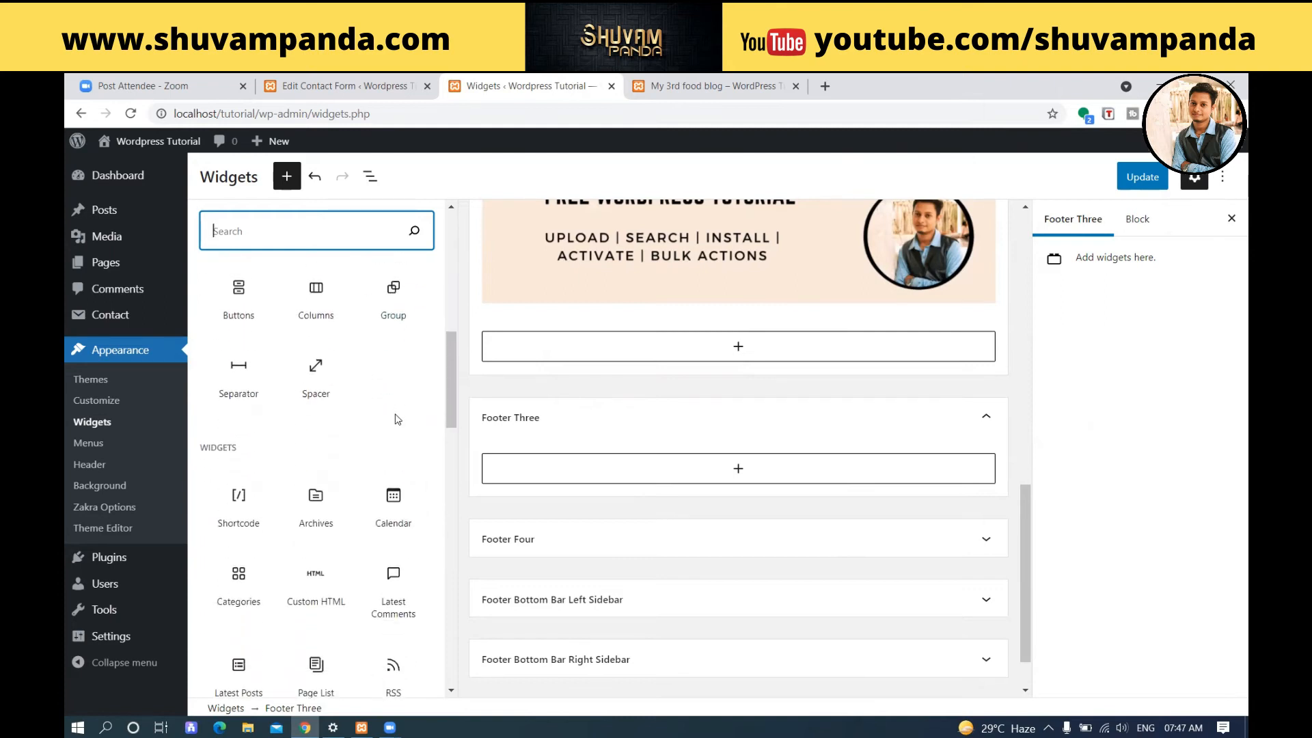
left_click(394, 415)
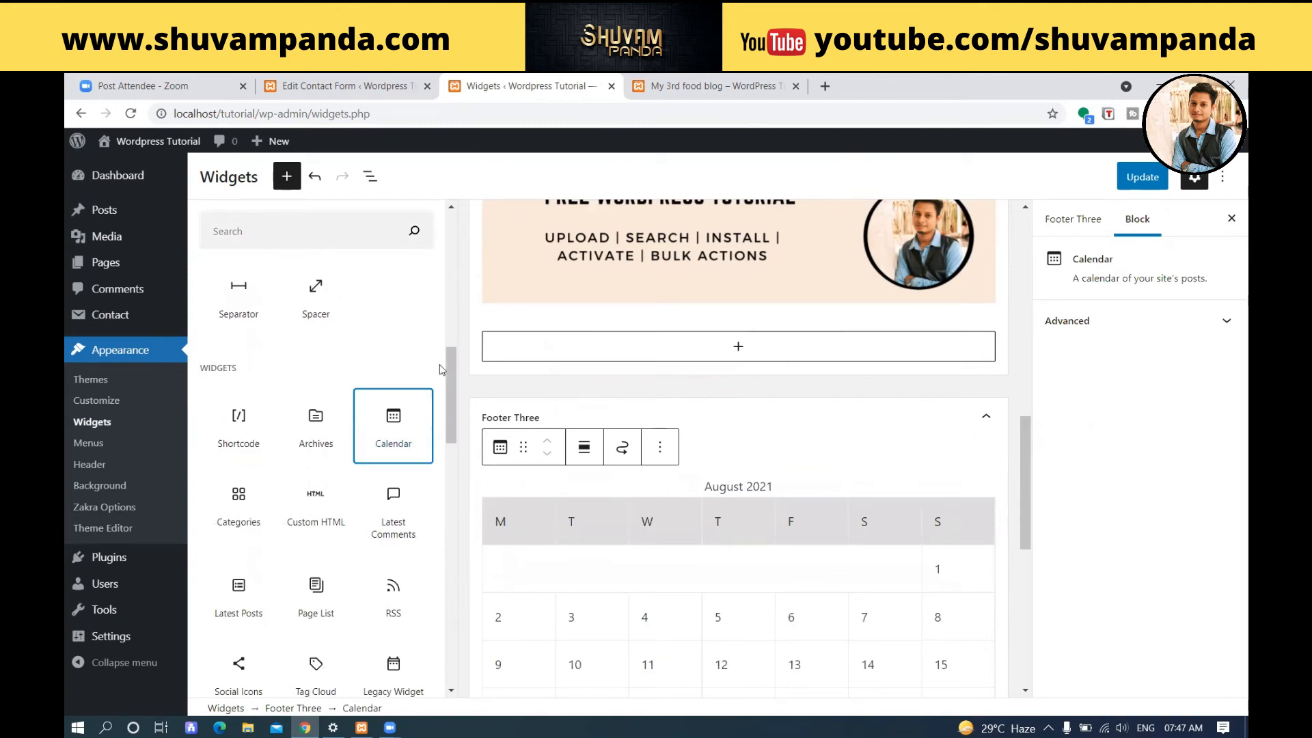
Expand the Footer Four widget area and add a Paragraph block to it.
scroll(960, 386, "down", 1)
scroll(889, 383, "down", 7)
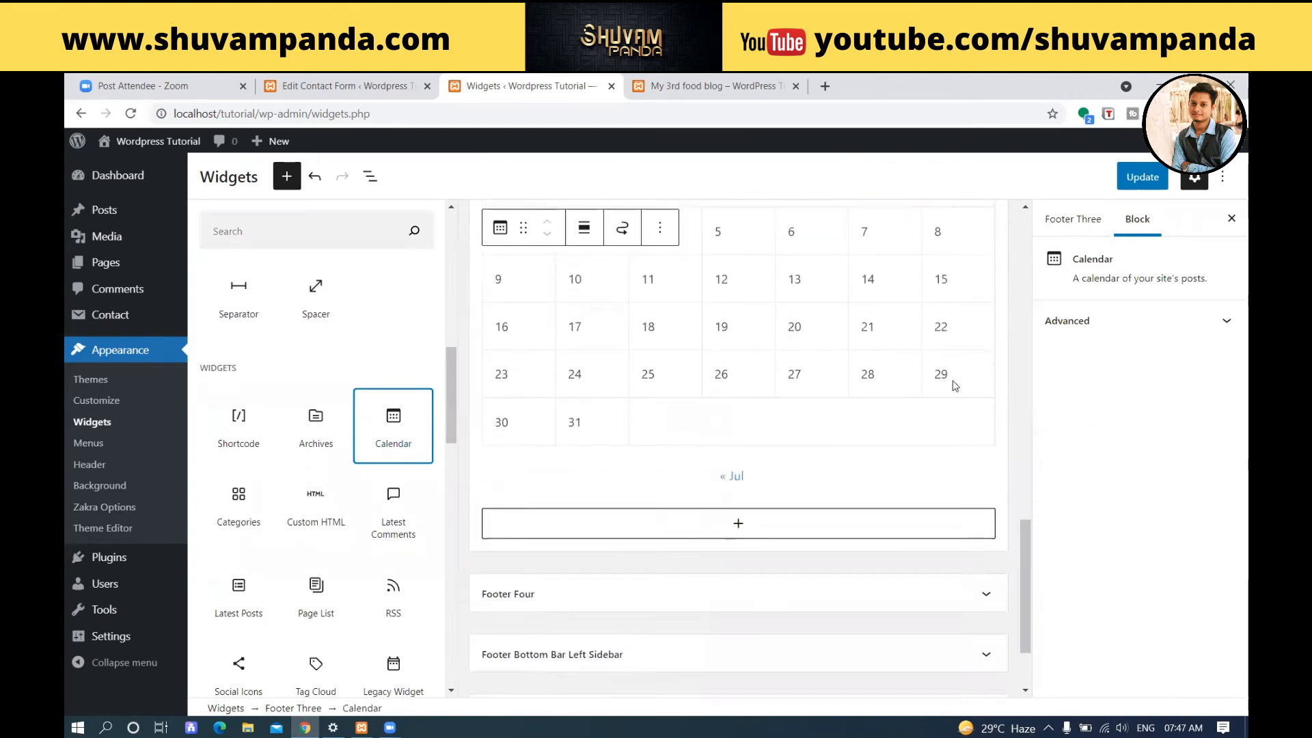
left_click(671, 484)
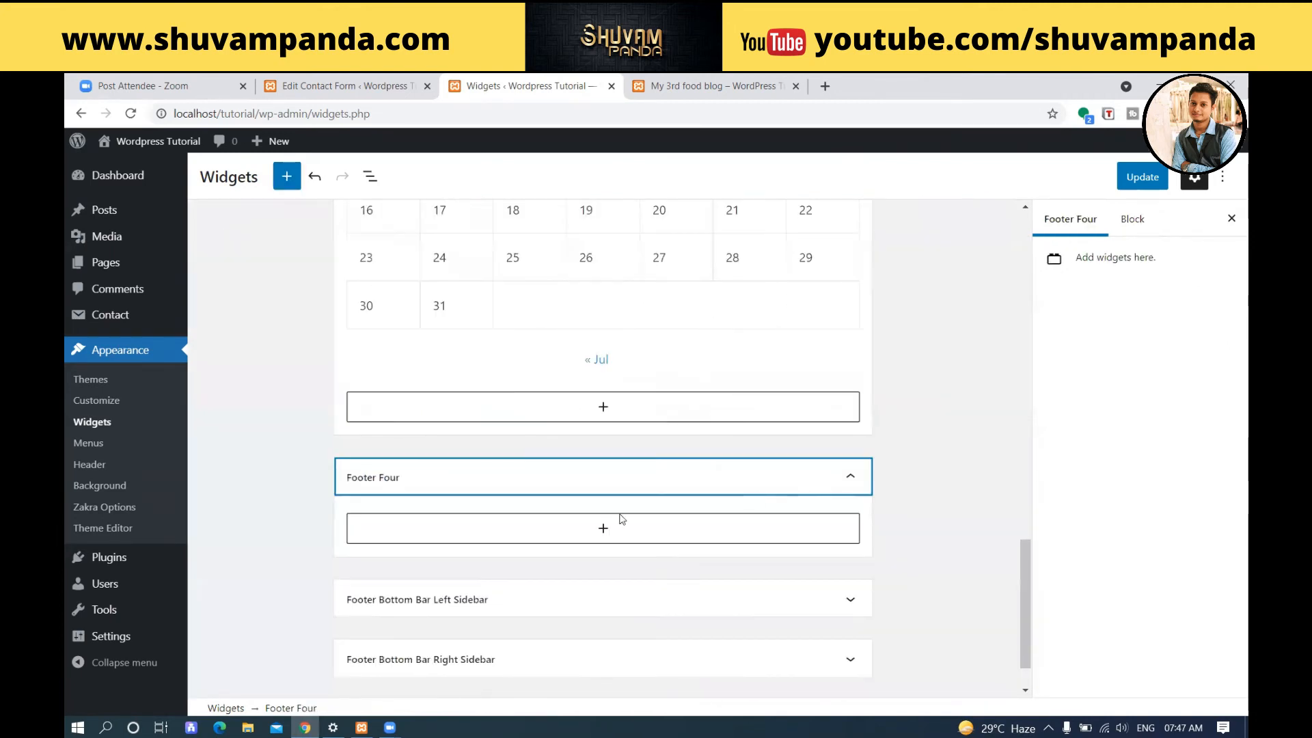
left_click(531, 532)
left_click(543, 333)
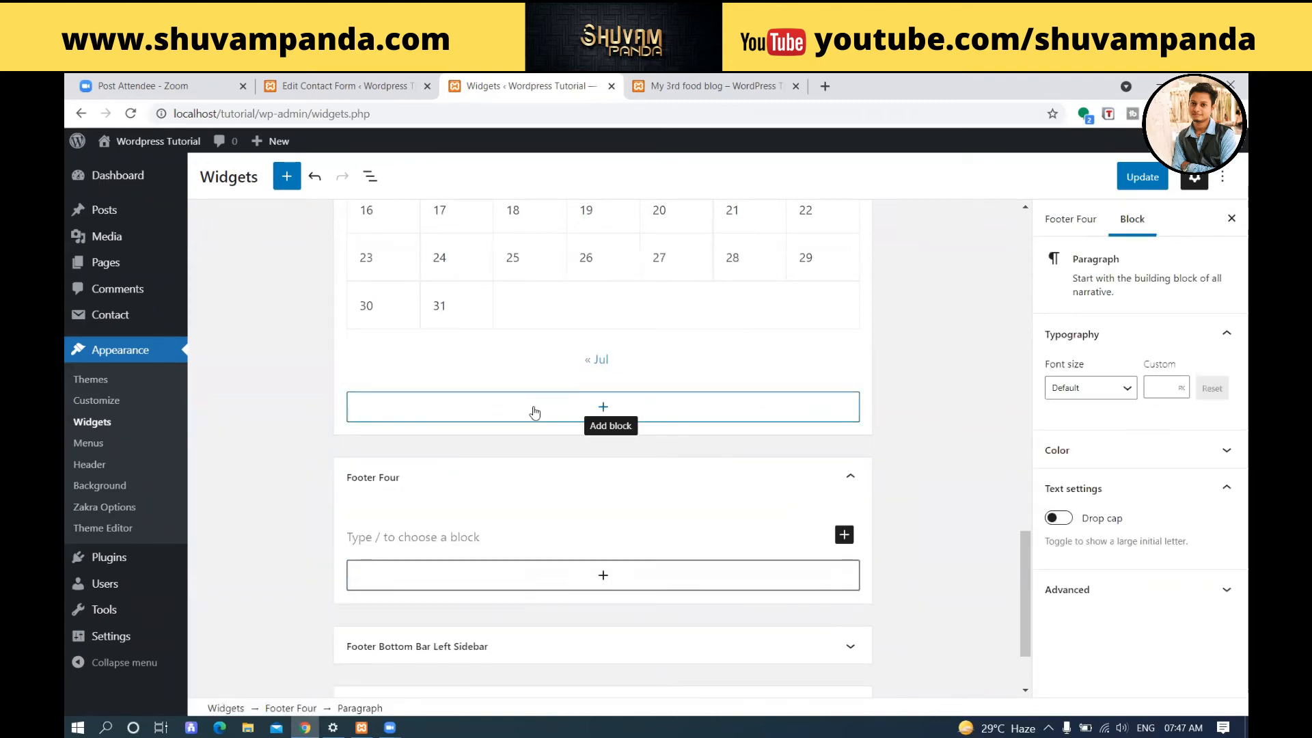
key("ctrl+v")
Copy the "Contact form 1" shortcode from the contact forms list into the Paragraph block in Footer Four.
left_click(345, 86)
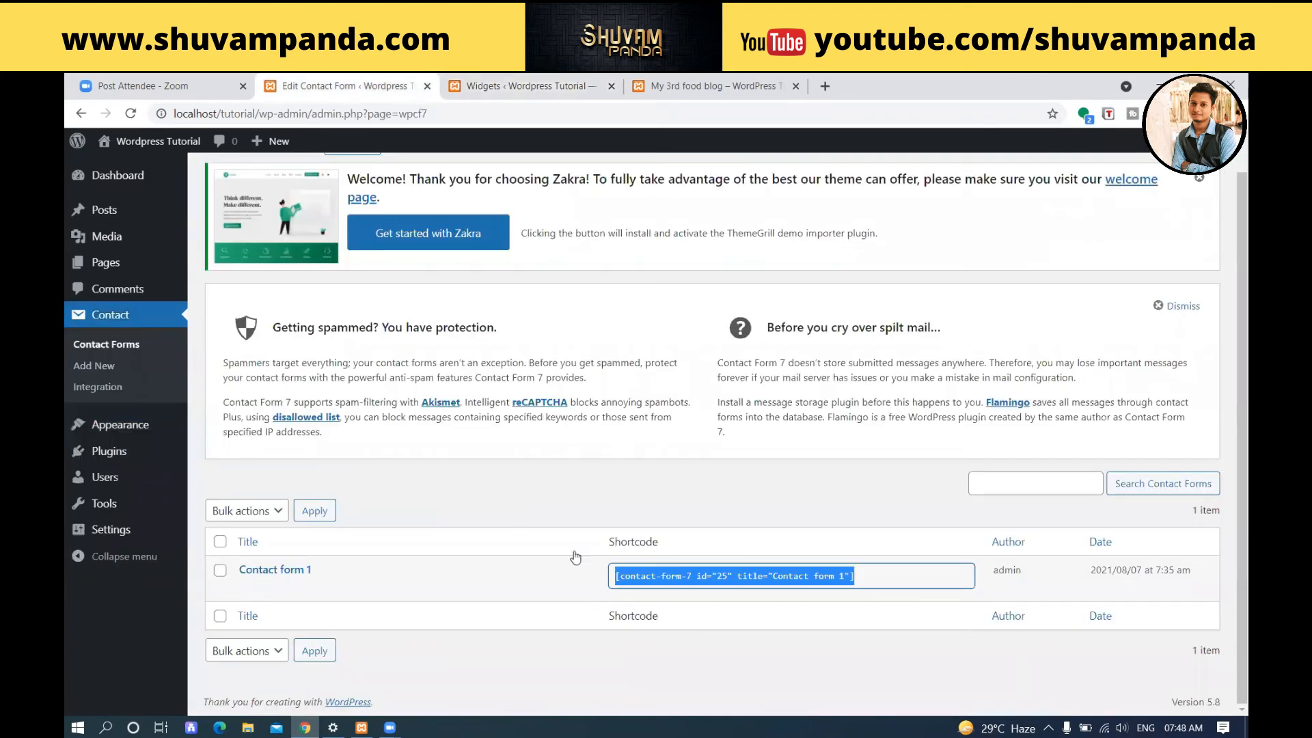
right_click(644, 589)
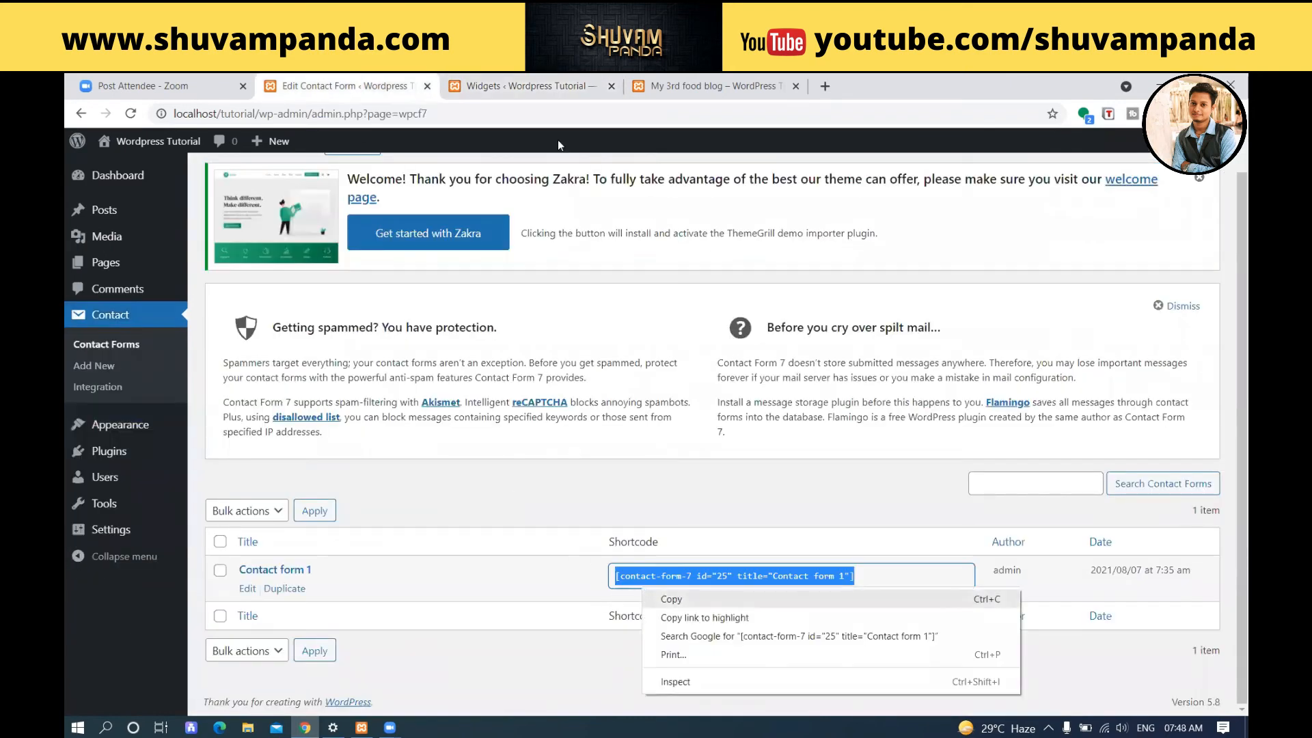
left_click(531, 87)
left_click_drag(504, 604, 333, 539)
type("[contact-form-7 id=\"25\" title=\"Contact form 1\"]")
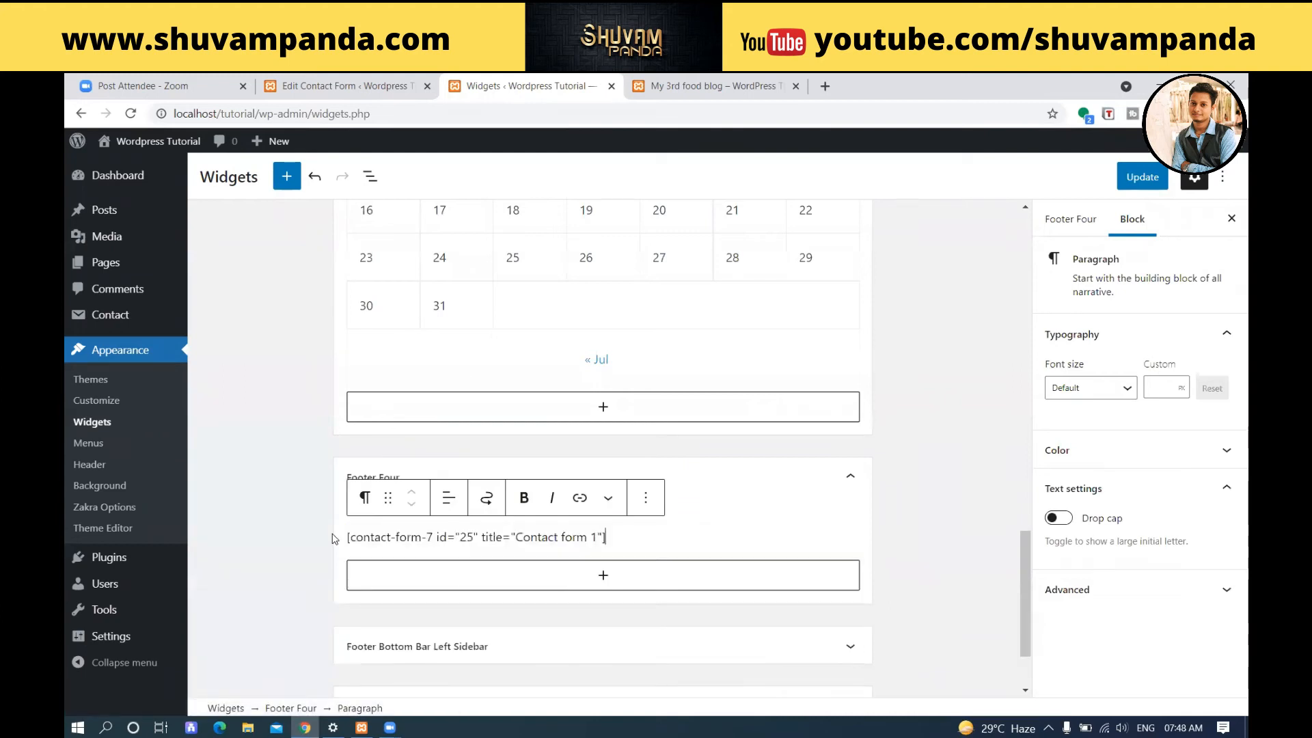
left_click(293, 521)
Save the widget changes and reload the blog post to check all four footer columns.
left_click(1141, 177)
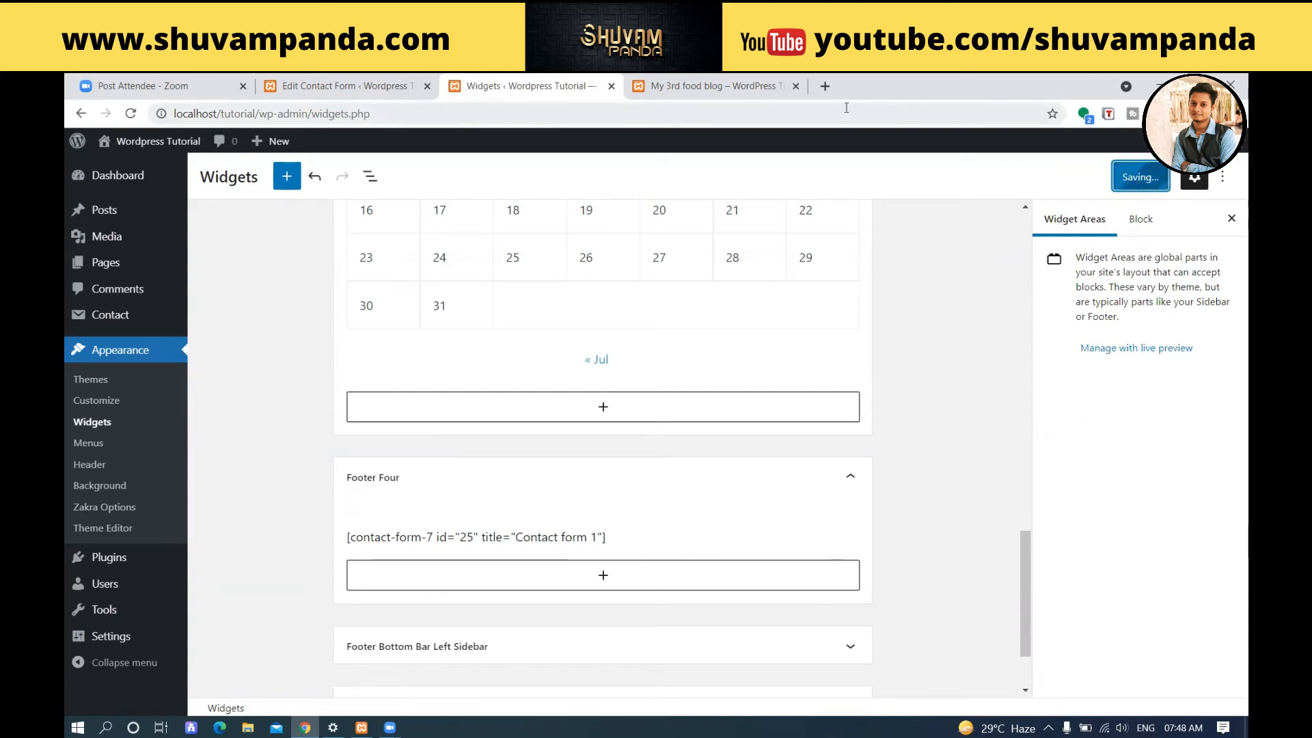
left_click(751, 80)
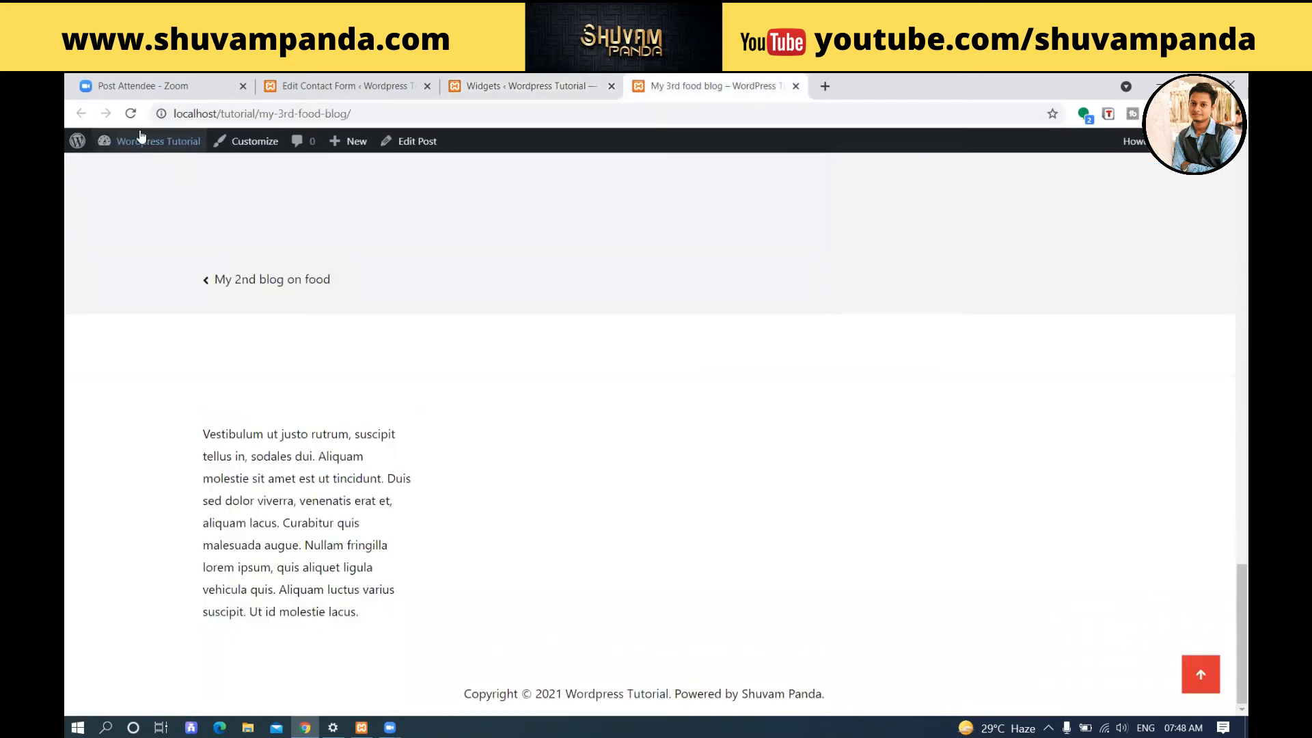
left_click(130, 113)
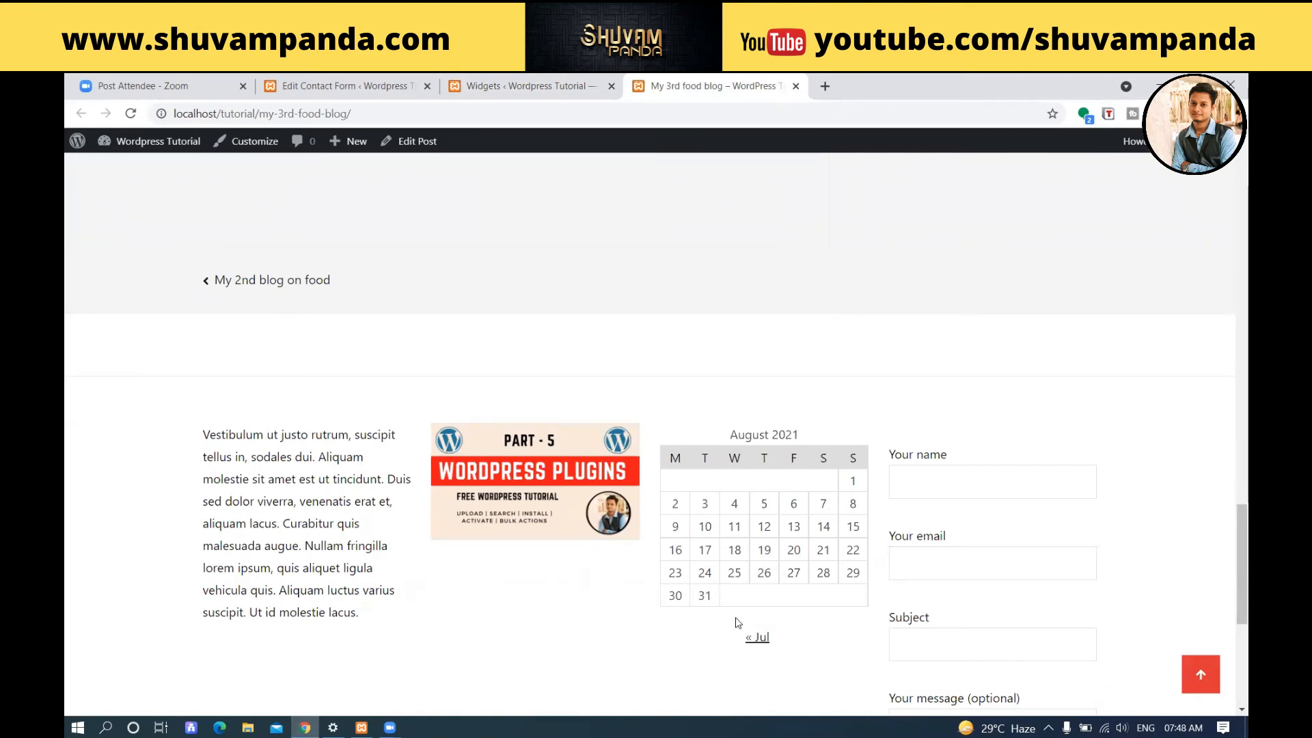
scroll(984, 571, "down", 4)
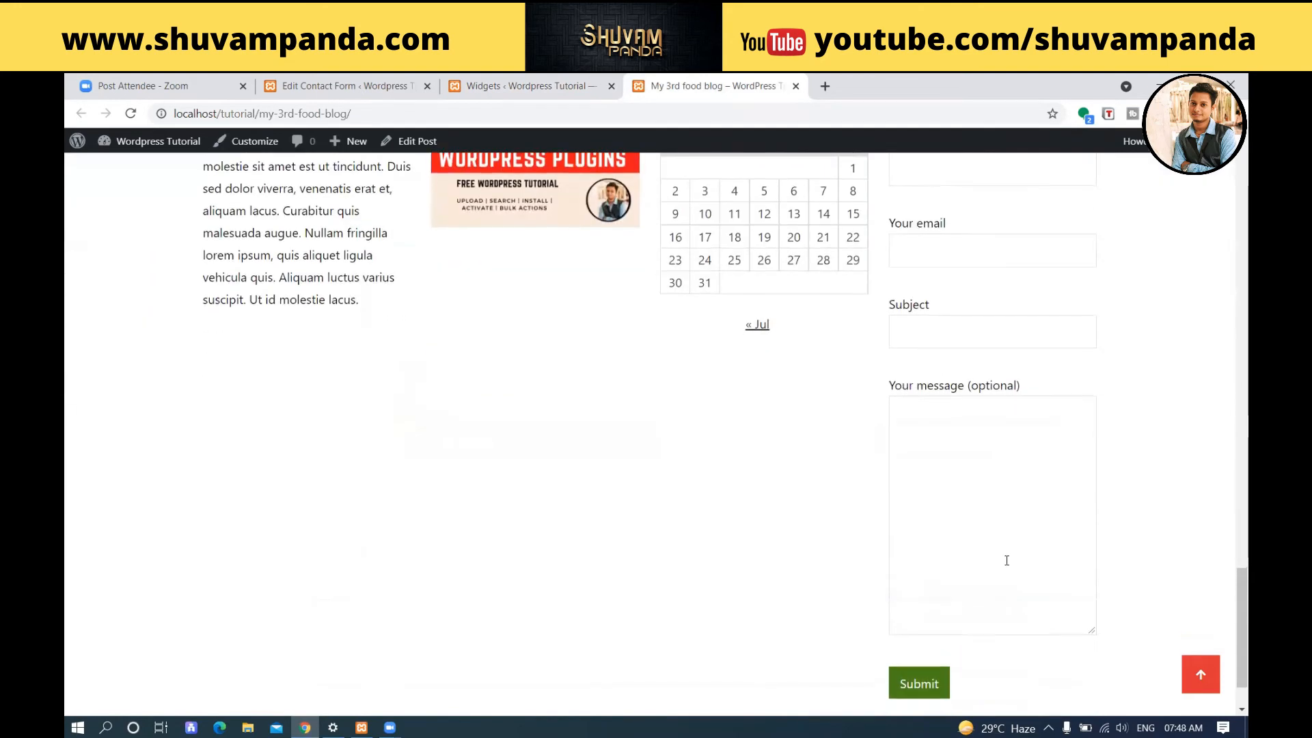
scroll(1002, 562, "down", 1)
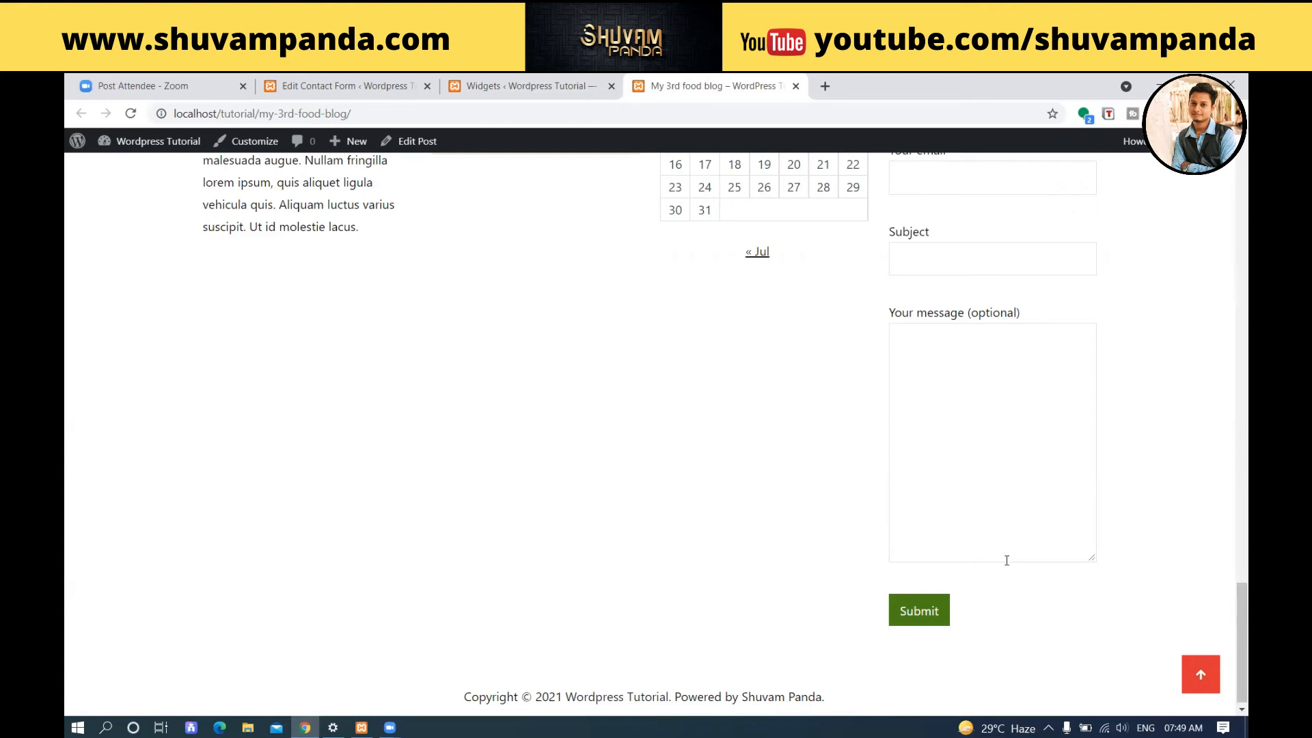
Open the Menus settings and compare the listed menu structure with the navigation in the blog post's header.
left_click(523, 85)
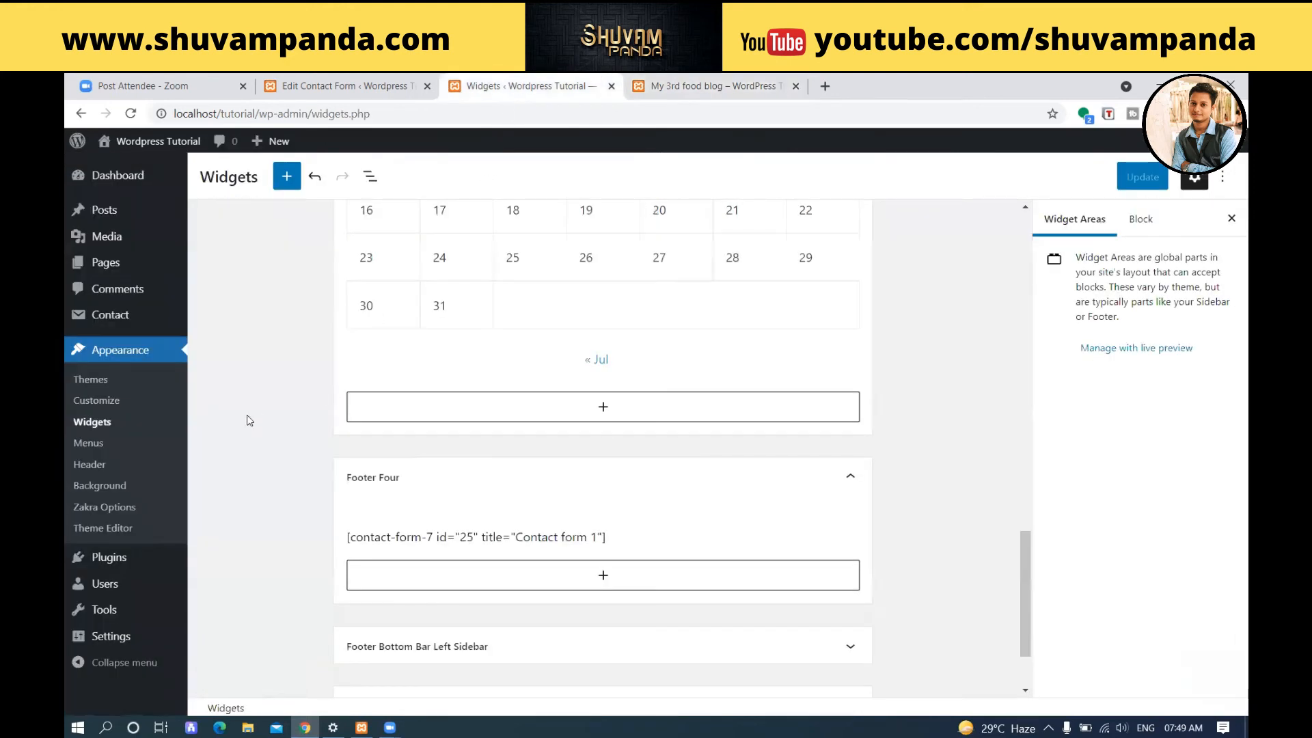
left_click(89, 443)
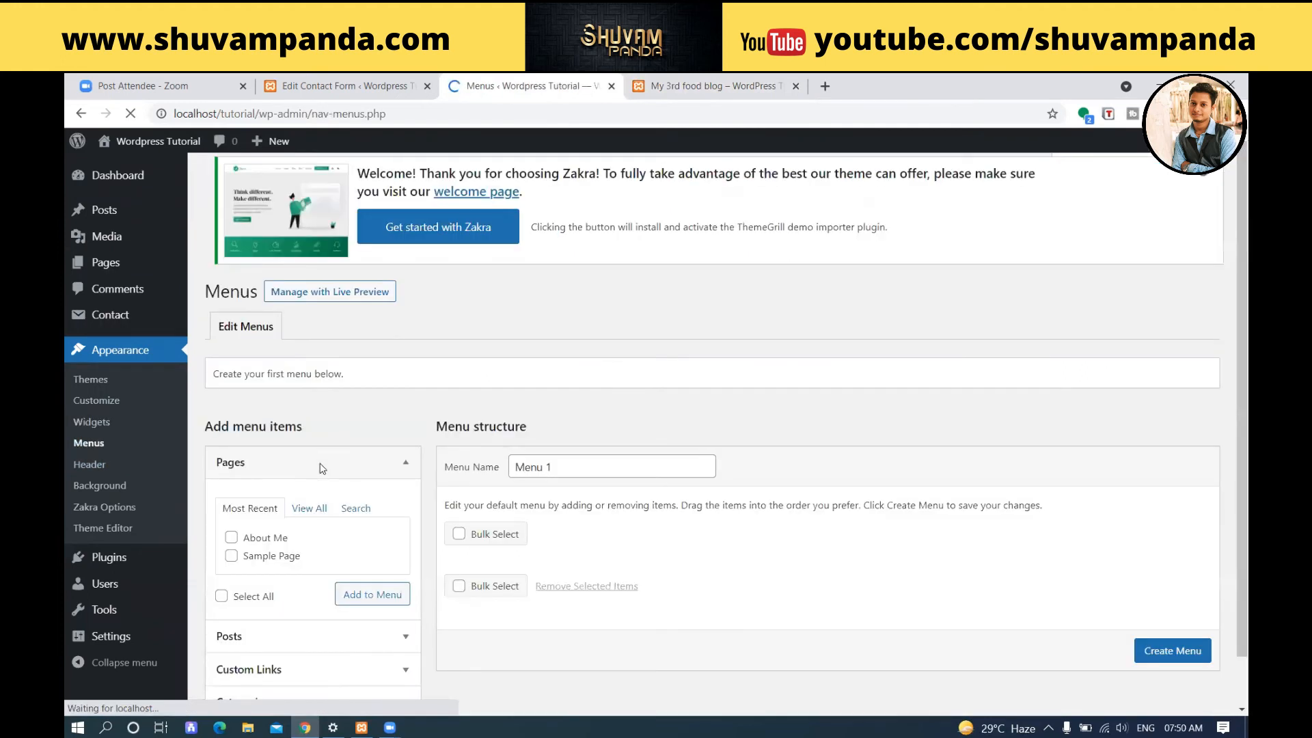
left_click(696, 89)
scroll(697, 217, "up", 15)
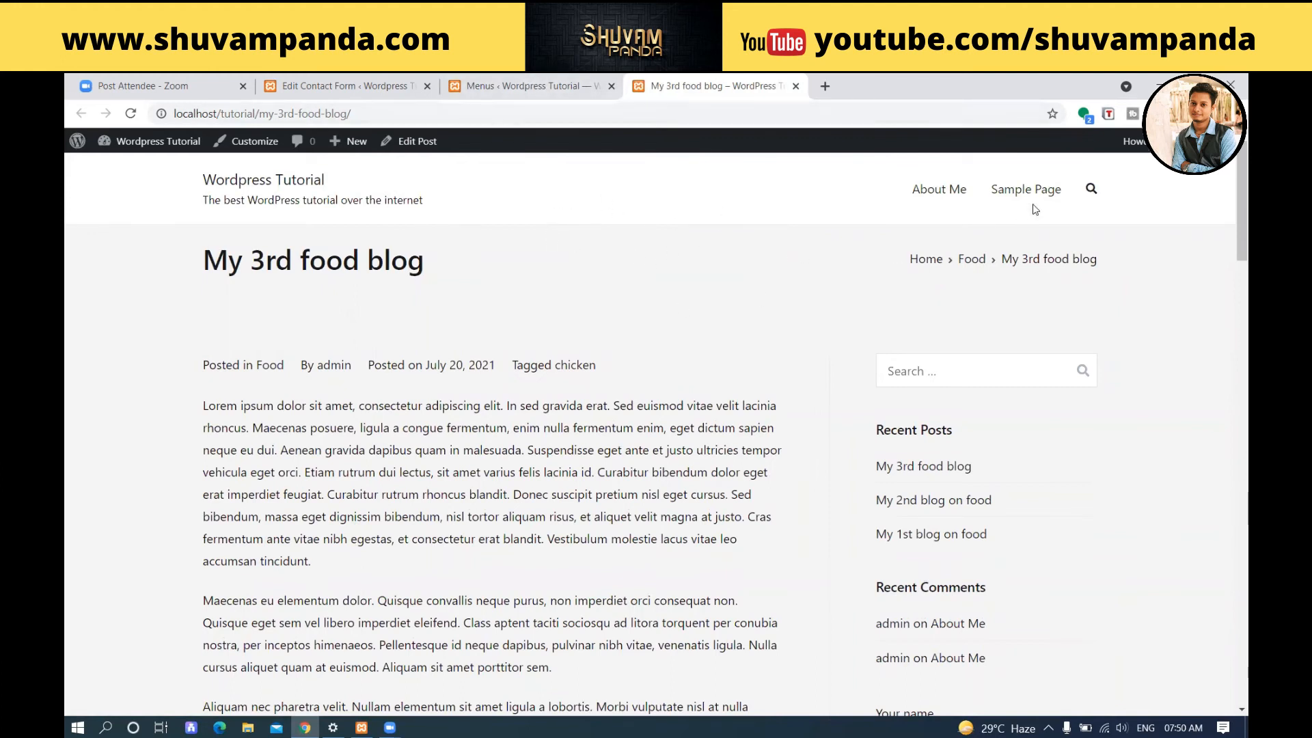
left_click(530, 79)
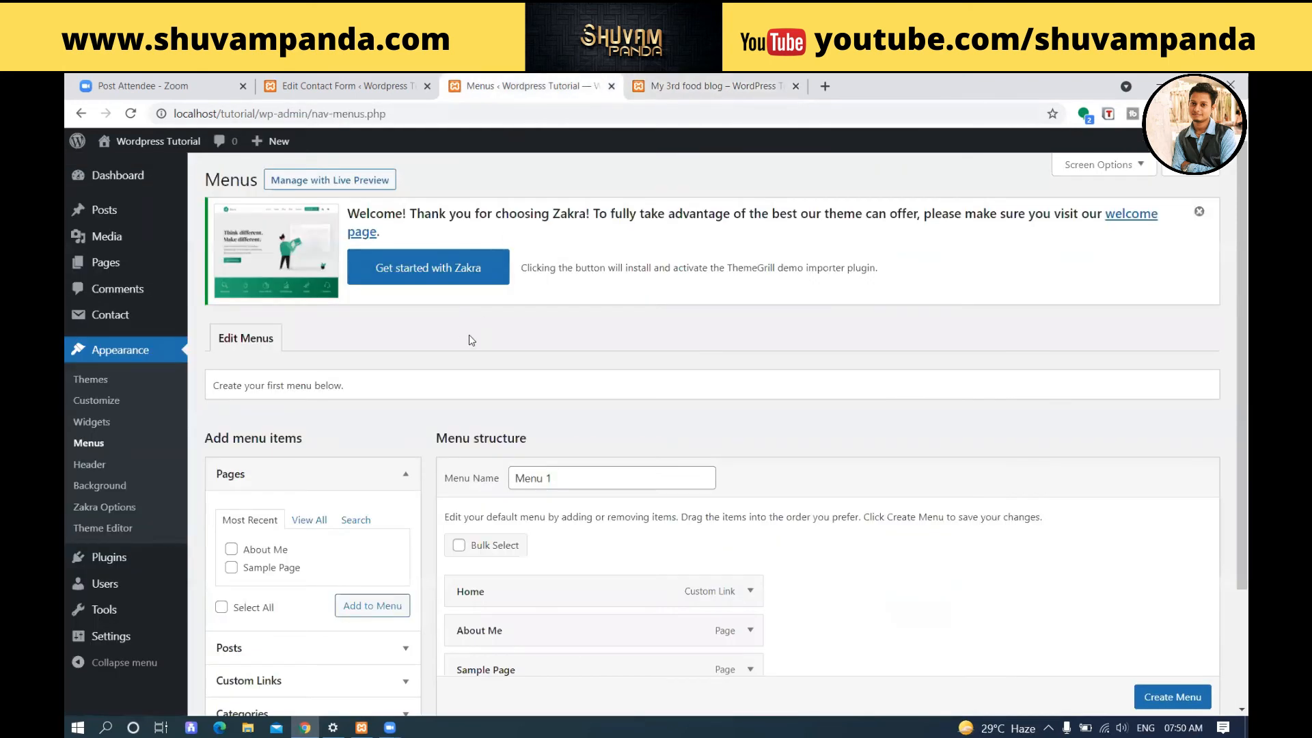
scroll(470, 341, "down", 2)
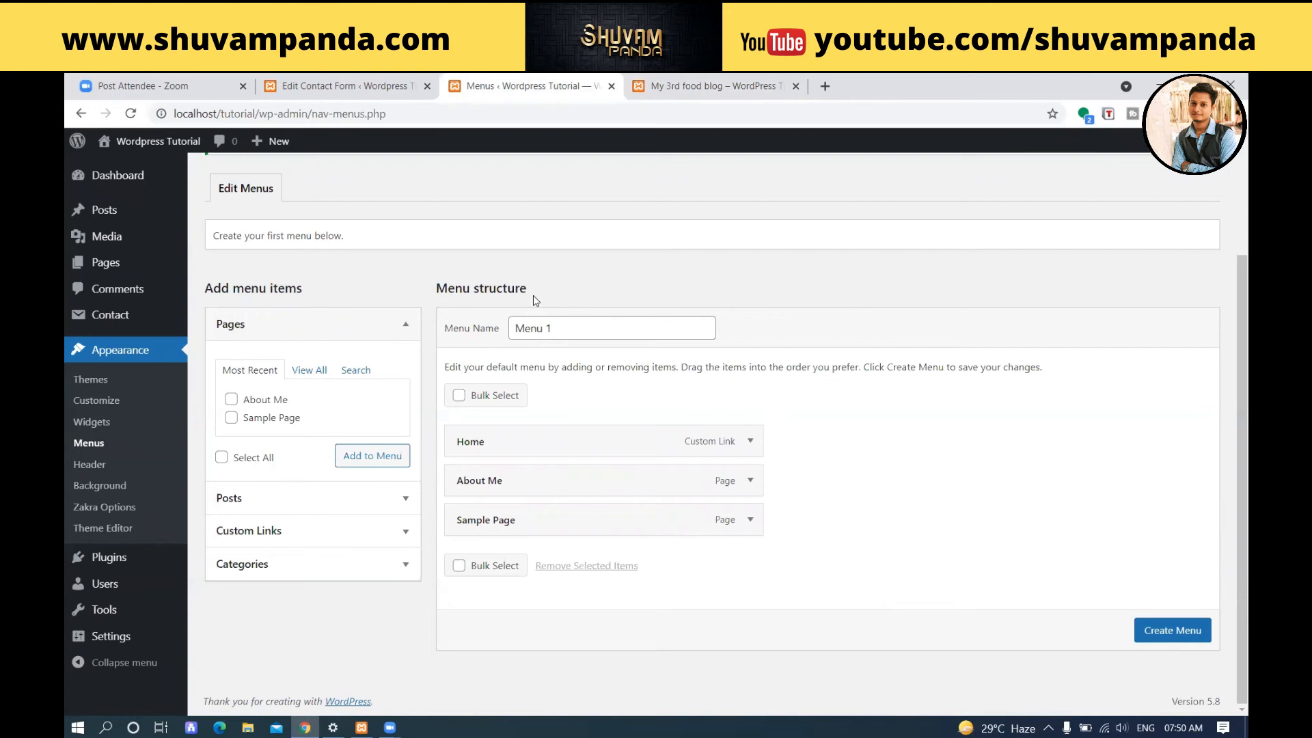
left_click(697, 81)
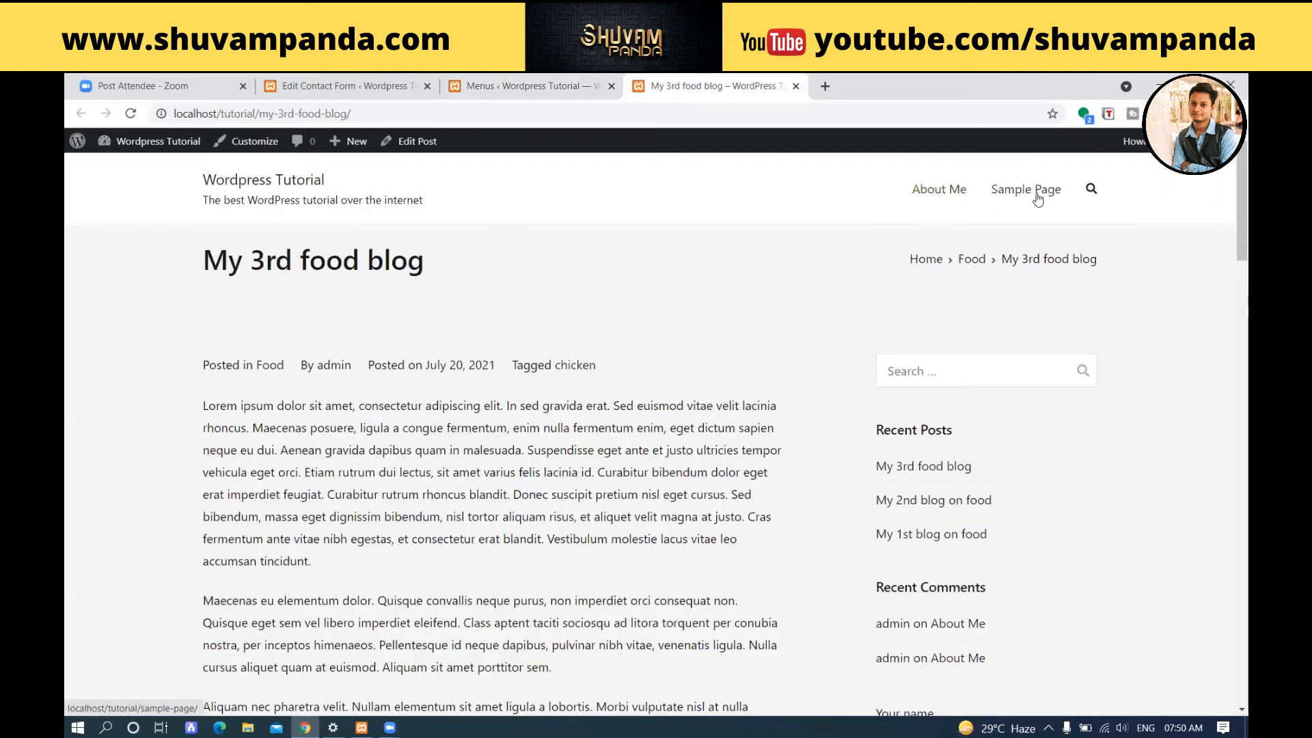
left_click(526, 86)
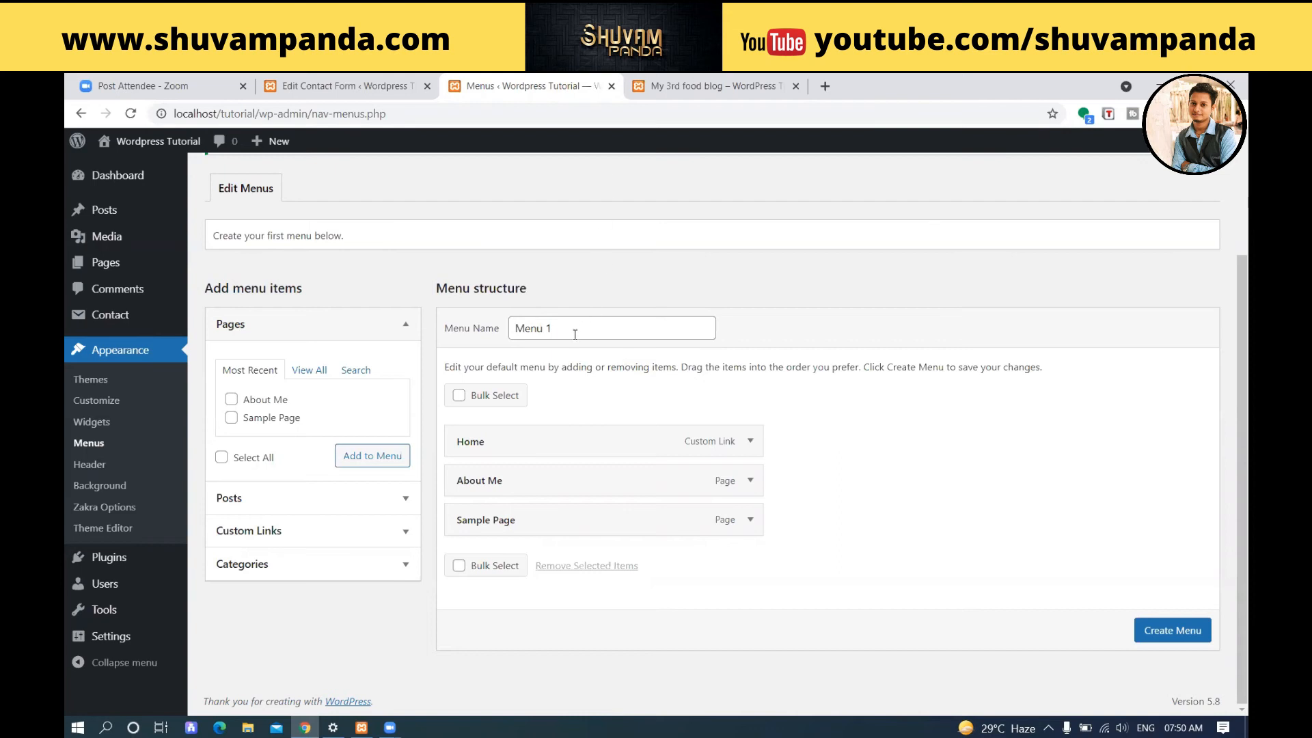
Examine the menu name and the Home item's settings, and check the blog post's header for a Home link.
left_click_drag(551, 329, 484, 339)
left_click(547, 328)
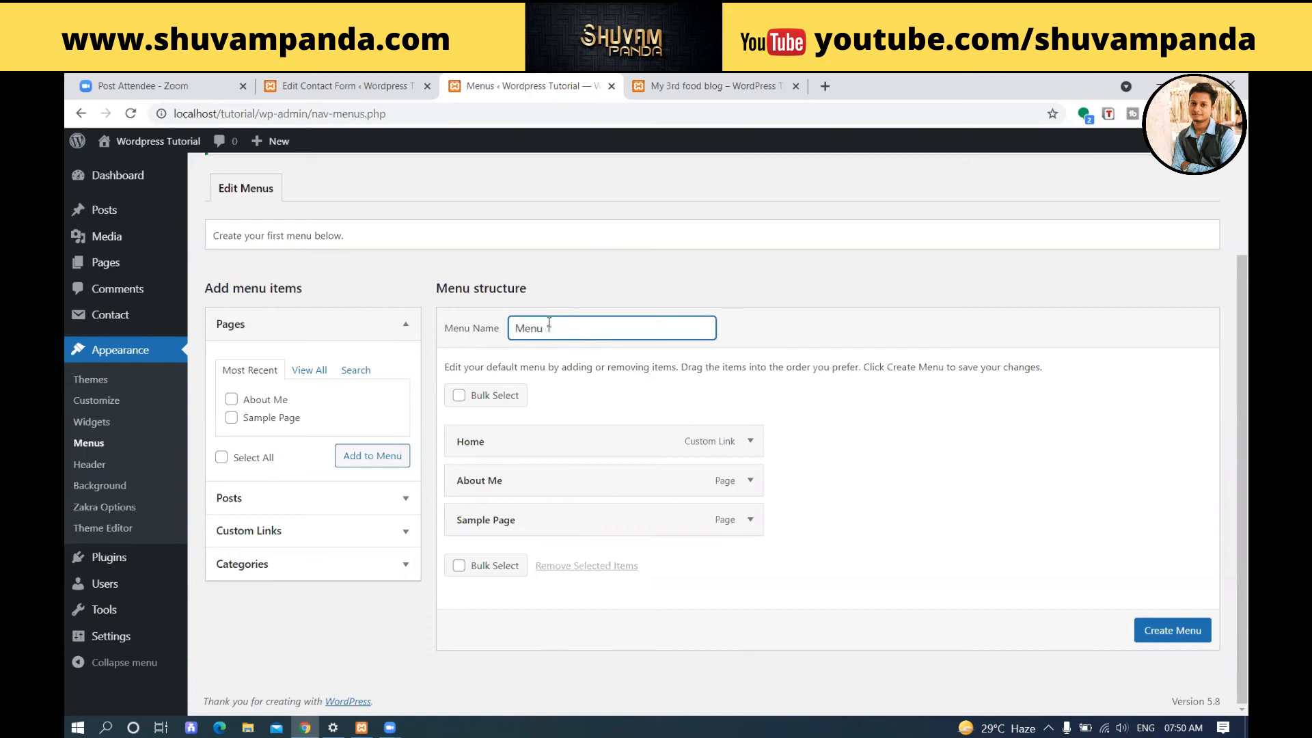
left_click(748, 443)
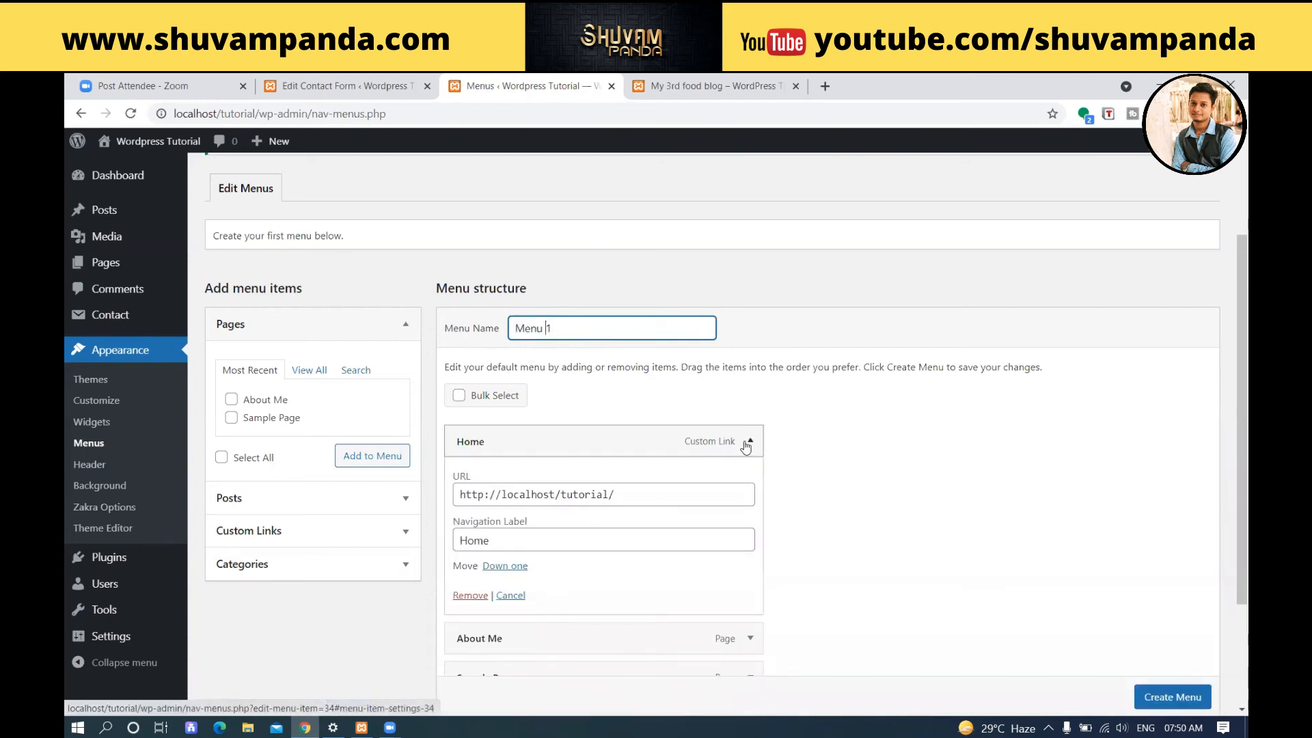
left_click(747, 444)
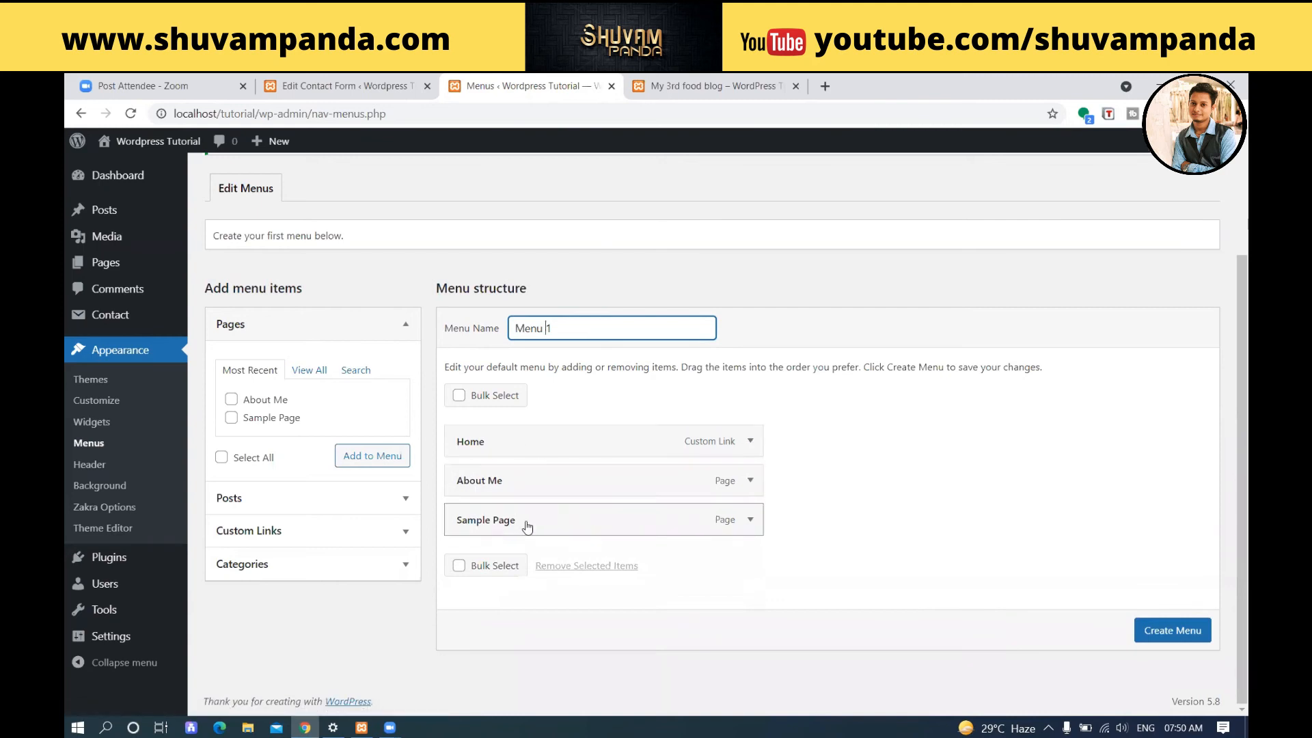
left_click(758, 87)
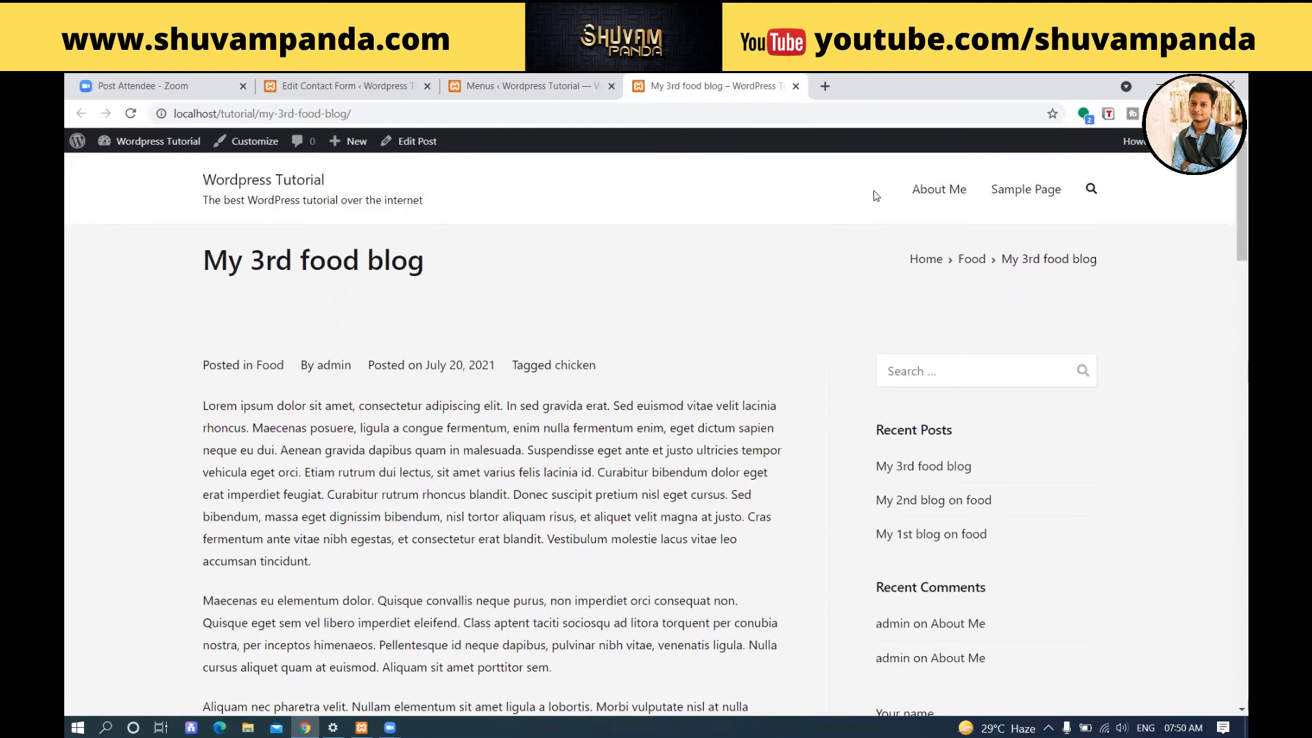
left_click(491, 94)
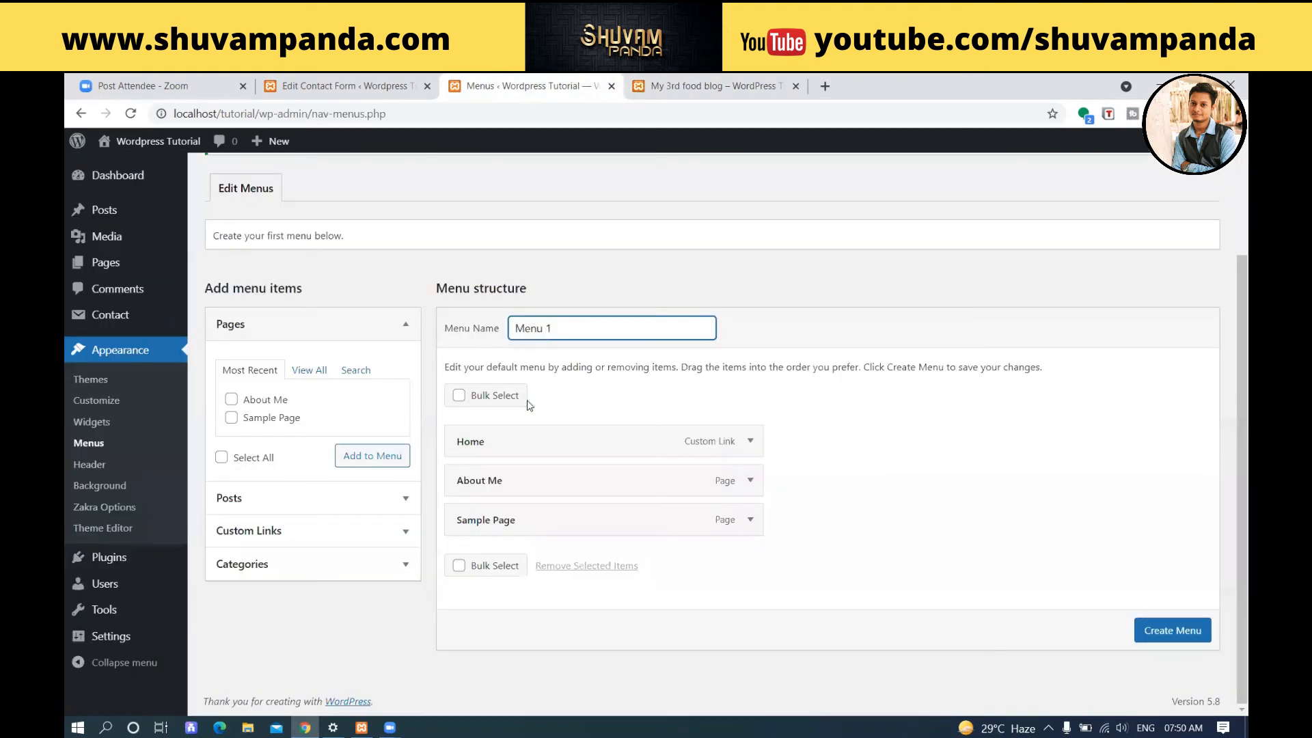
Remove the Home custom link from the menu structure of Menu 1.
left_click(751, 442)
left_click(752, 443)
left_click(752, 442)
left_click(471, 595)
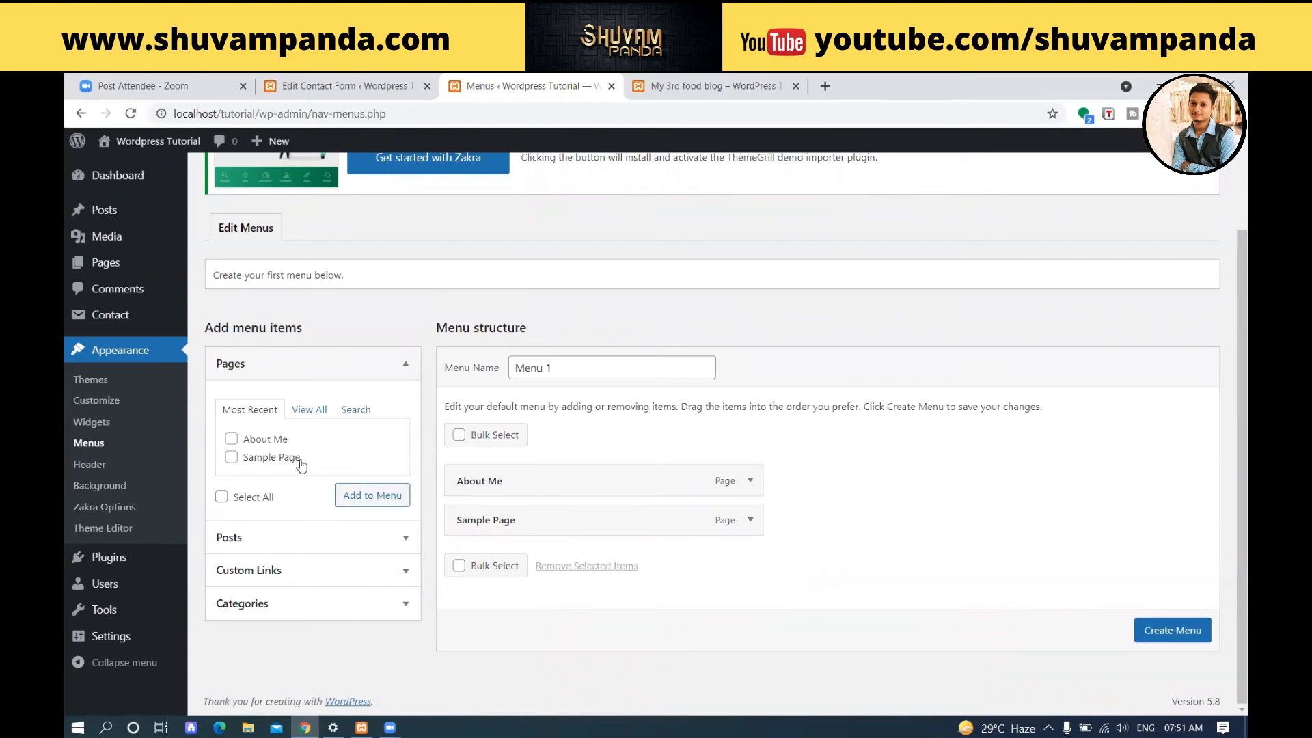
Add Home from the full list of pages to Menu 1.
left_click(309, 409)
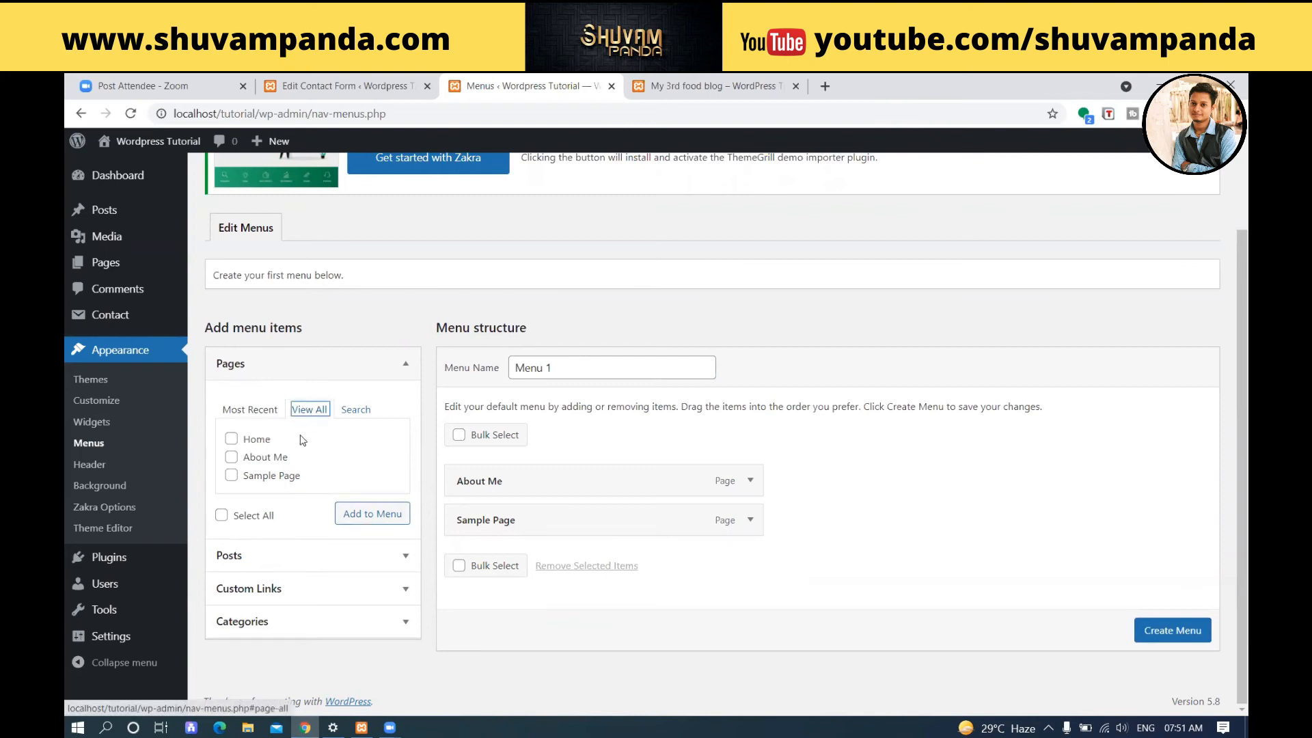
left_click(231, 439)
left_click(367, 515)
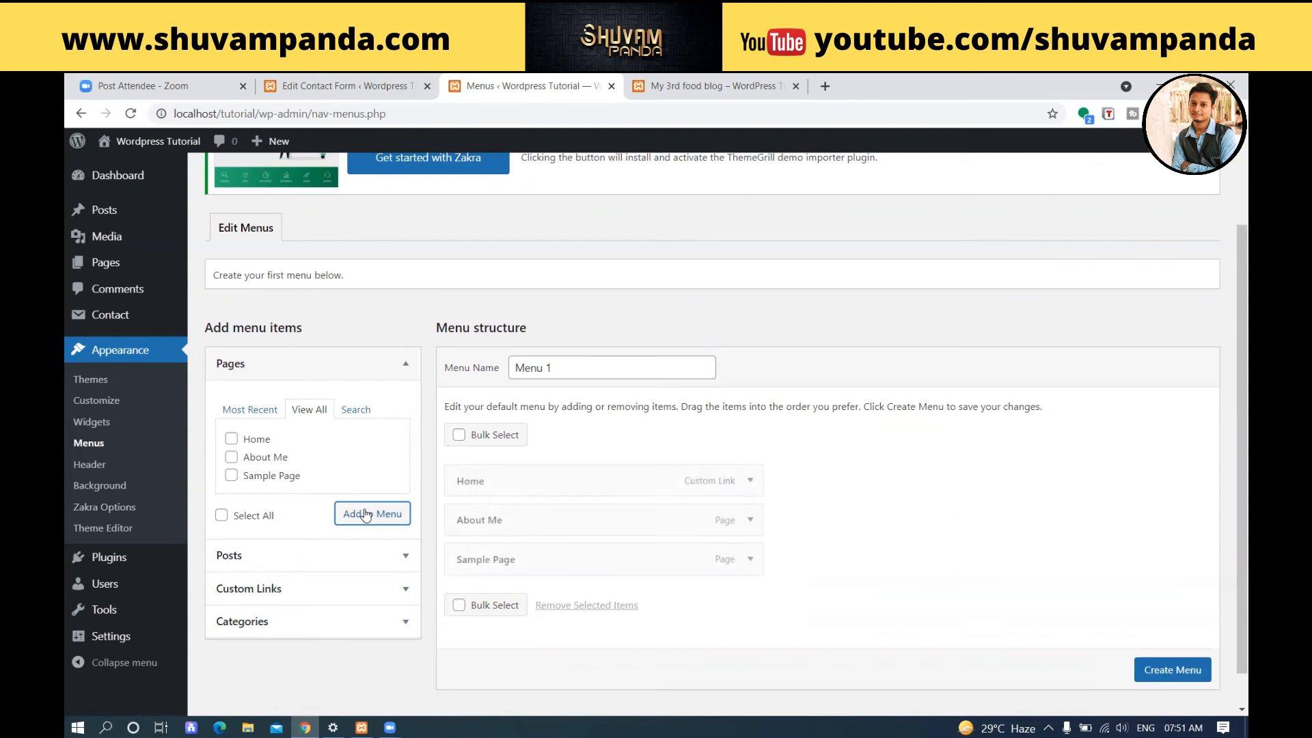
left_click(750, 486)
left_click(748, 488)
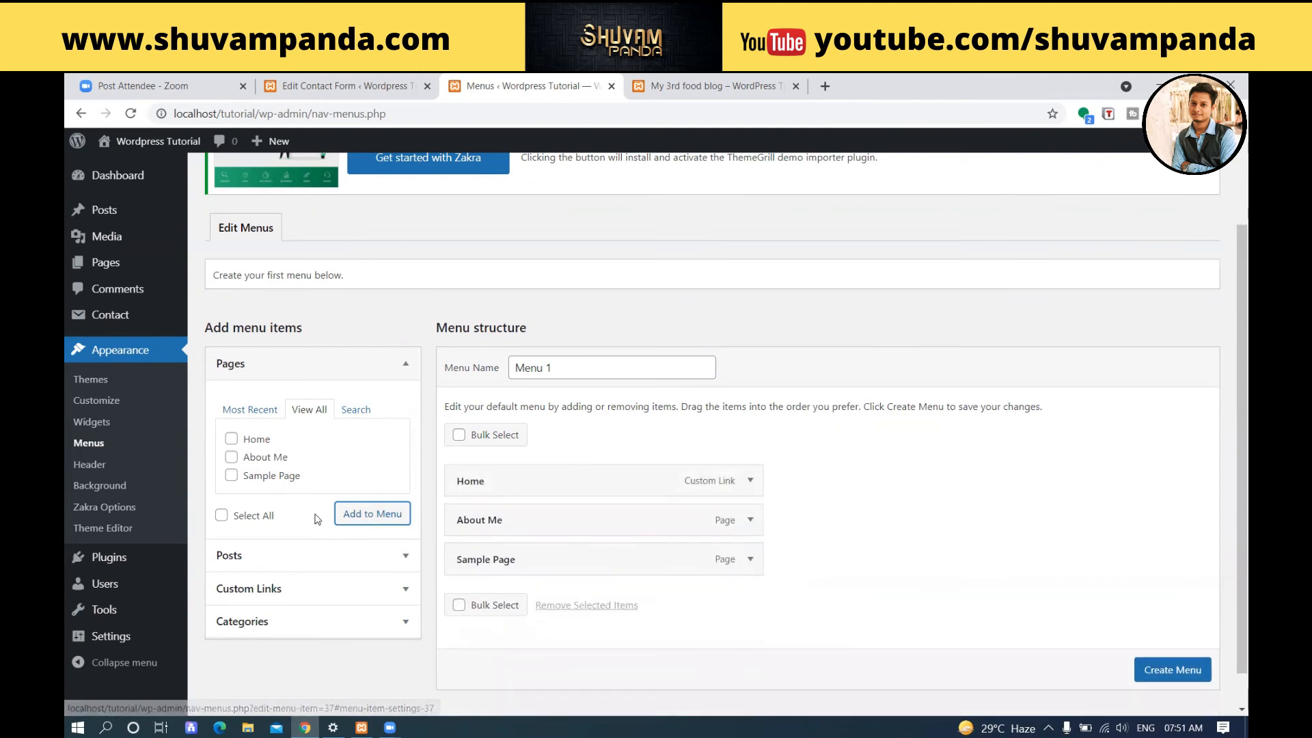
Add the "My 3rd food blog" post to the menu structure and create Menu 1.
left_click(257, 564)
left_click(232, 473)
left_click(380, 552)
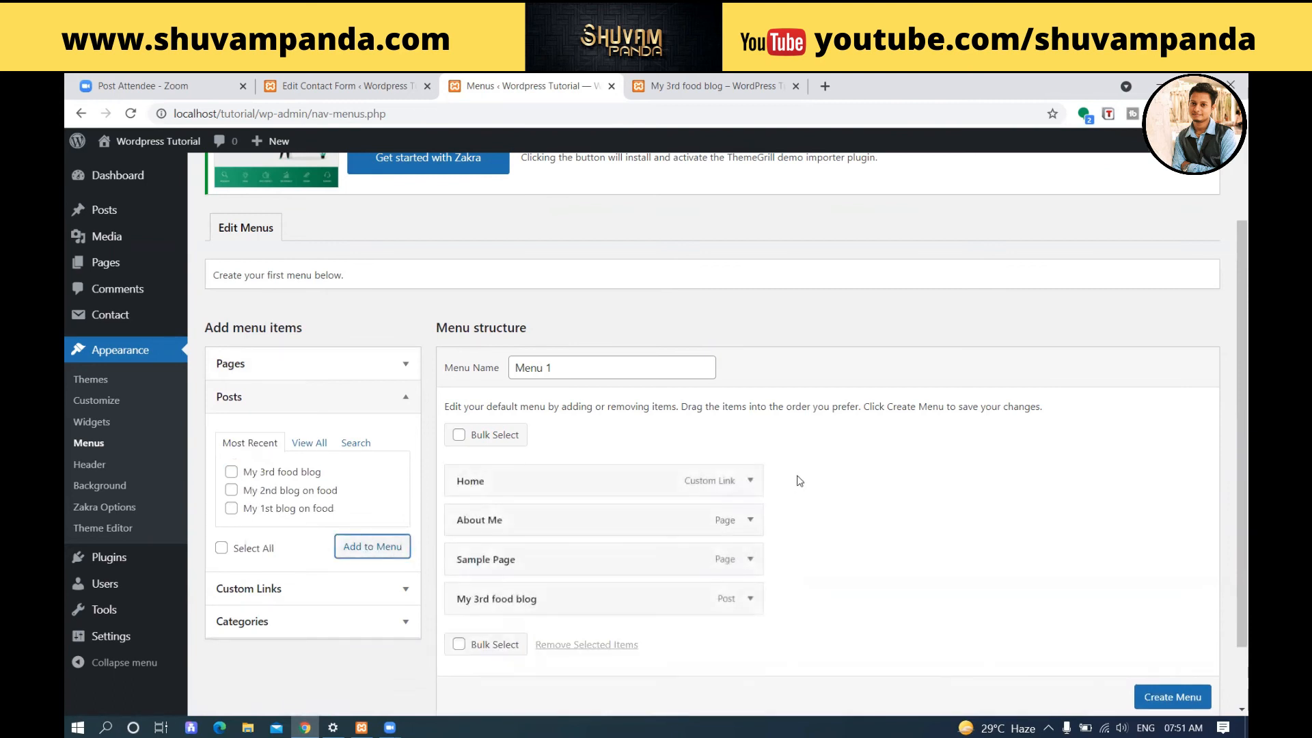
scroll(786, 482, "down", 2)
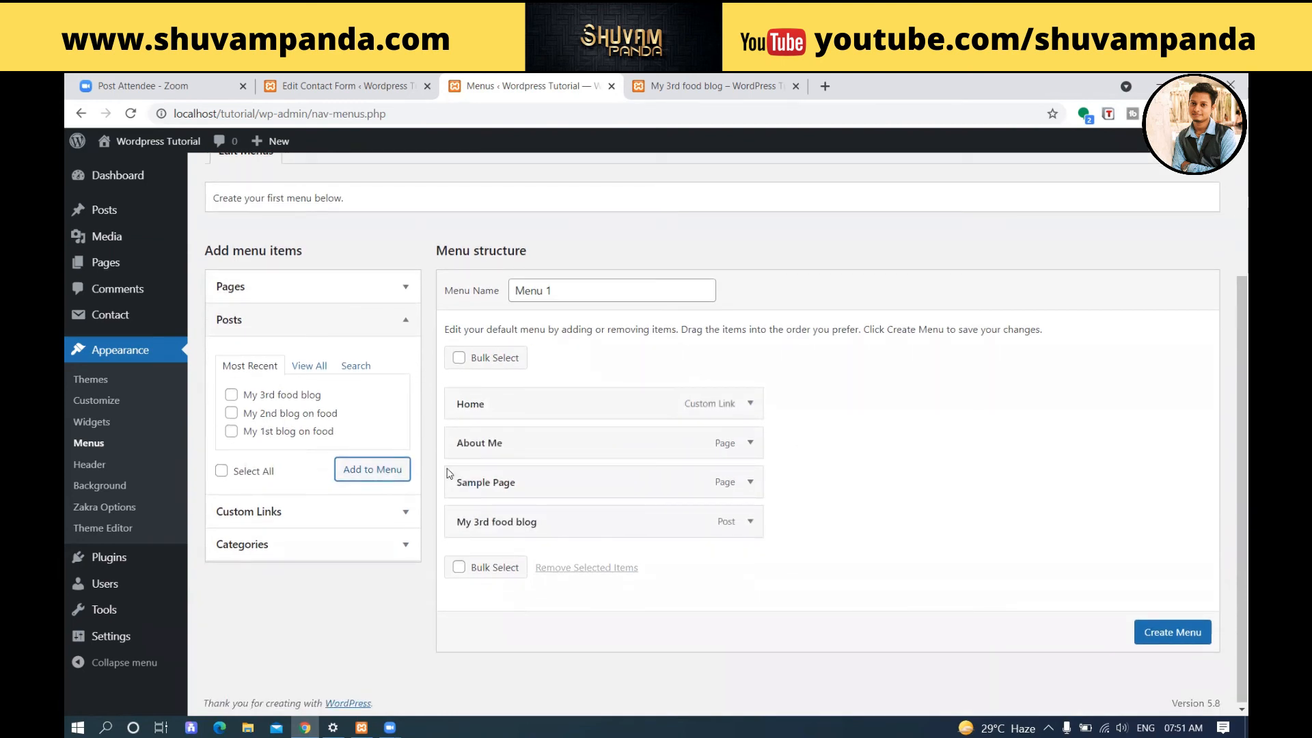
left_click(1156, 632)
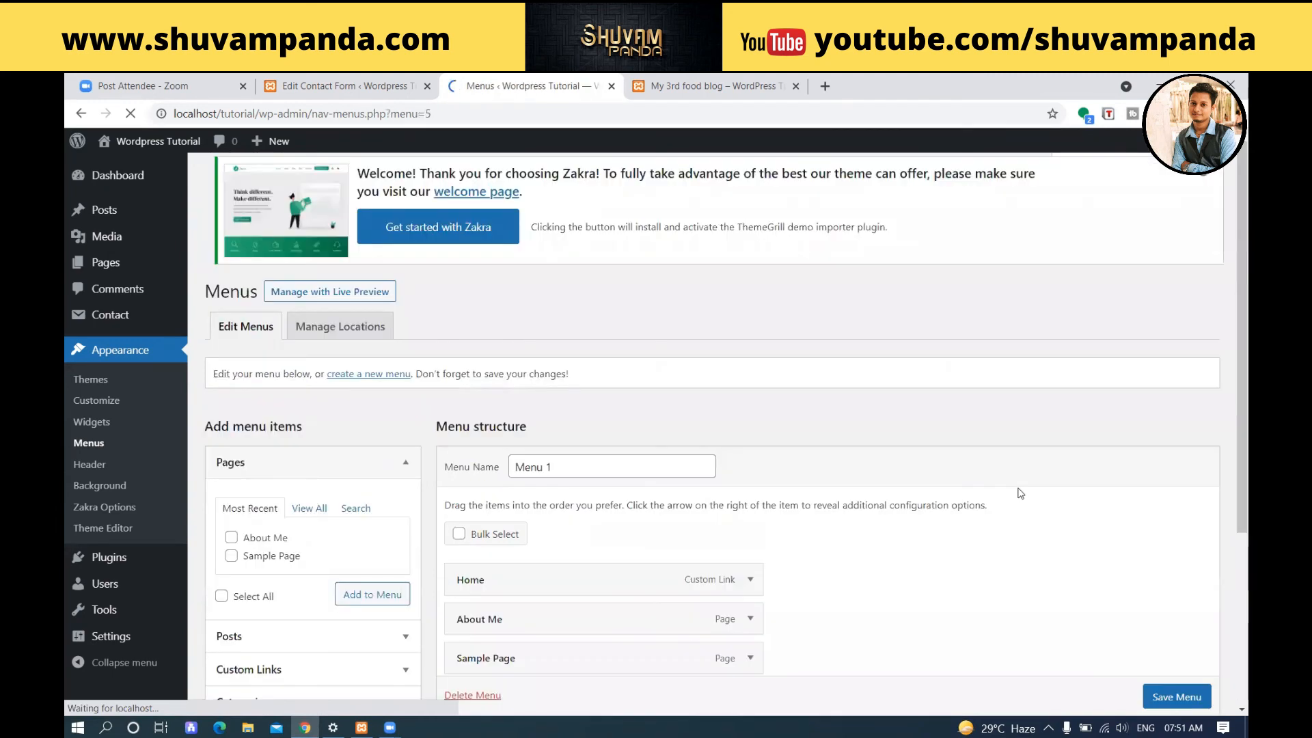
Review the structure and settings of Menu 1, keep its name, and save the menu.
scroll(1021, 494, "down", 3)
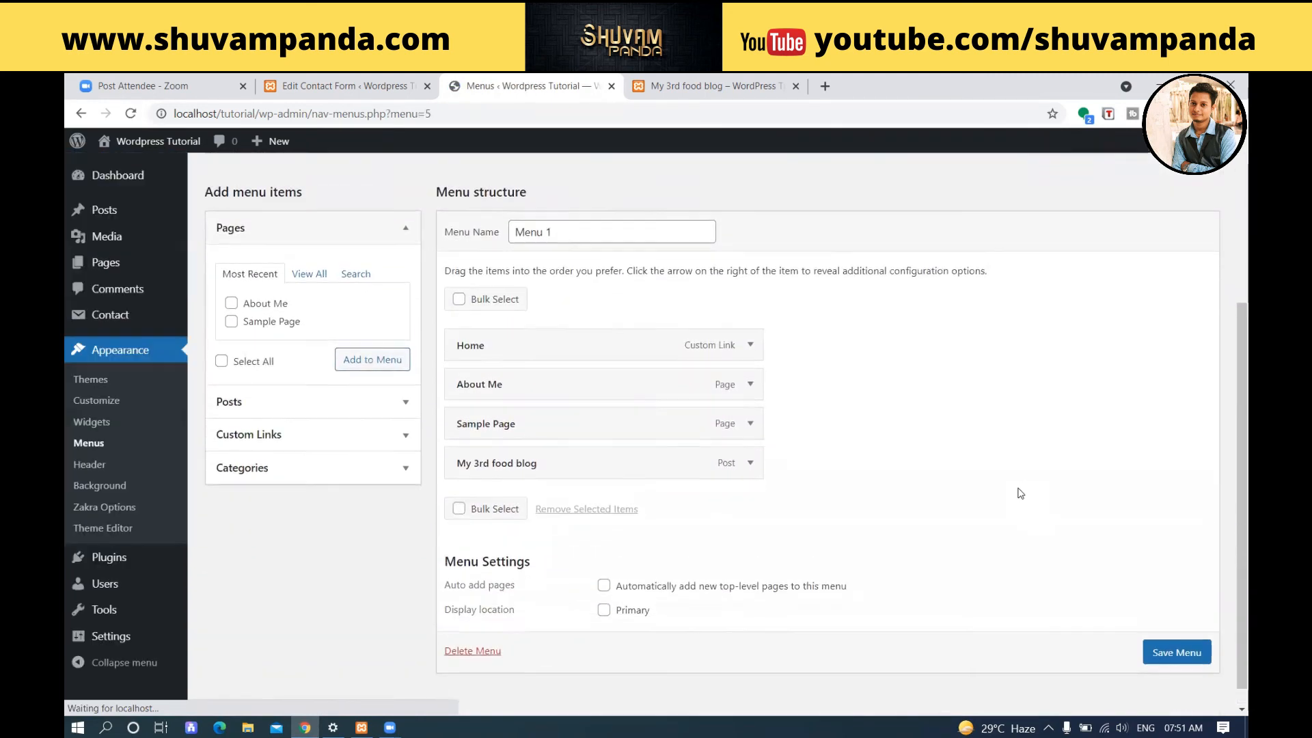
scroll(1036, 490, "down", 4)
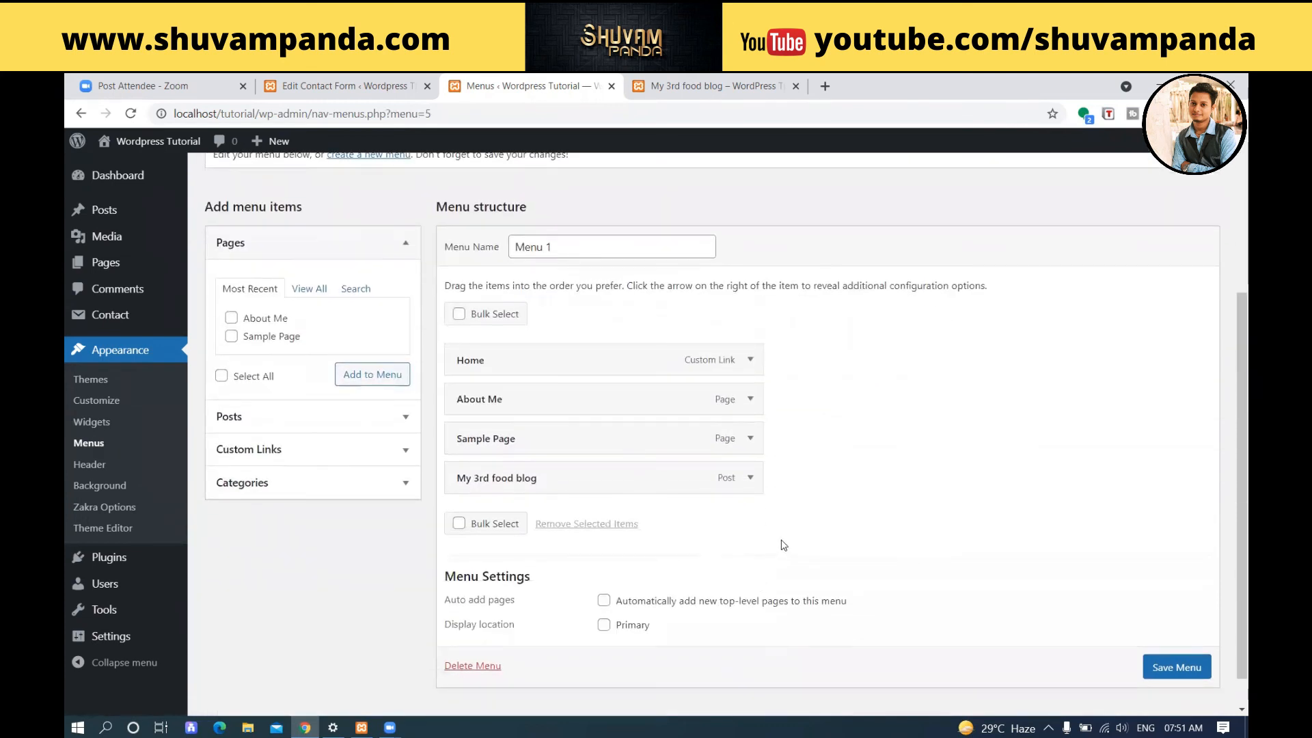
scroll(544, 512, "up", 3)
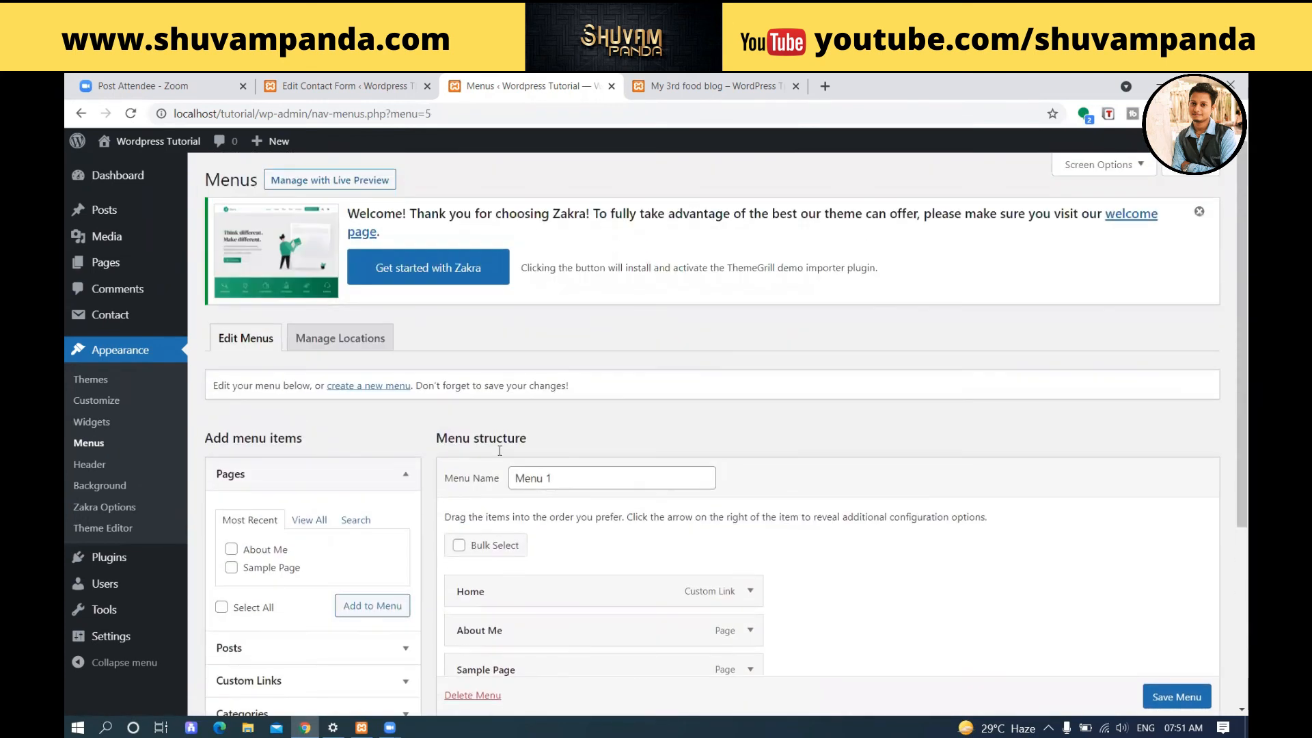
left_click_drag(599, 484, 472, 488)
left_click(845, 456)
scroll(888, 492, "down", 3)
left_click(1153, 635)
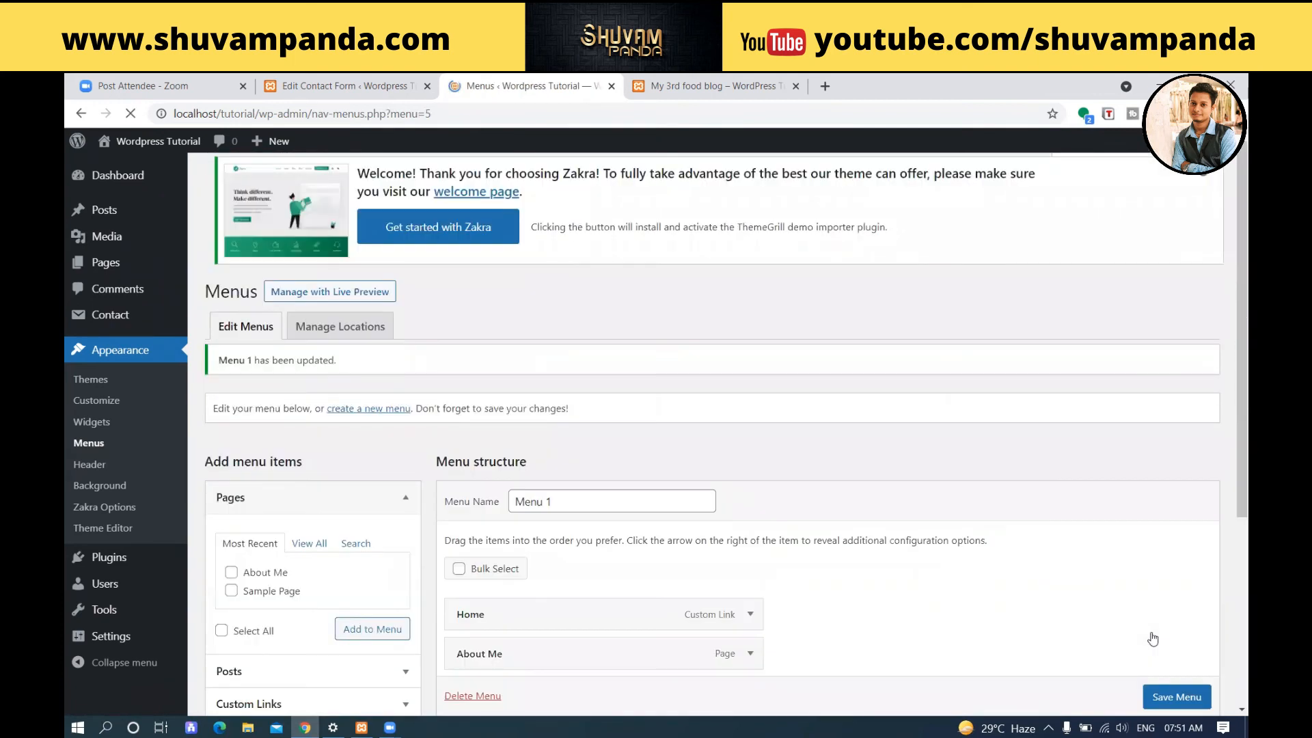
Assign Menu 1 to the theme's Primary location and save the location change.
scroll(959, 505, "down", 3)
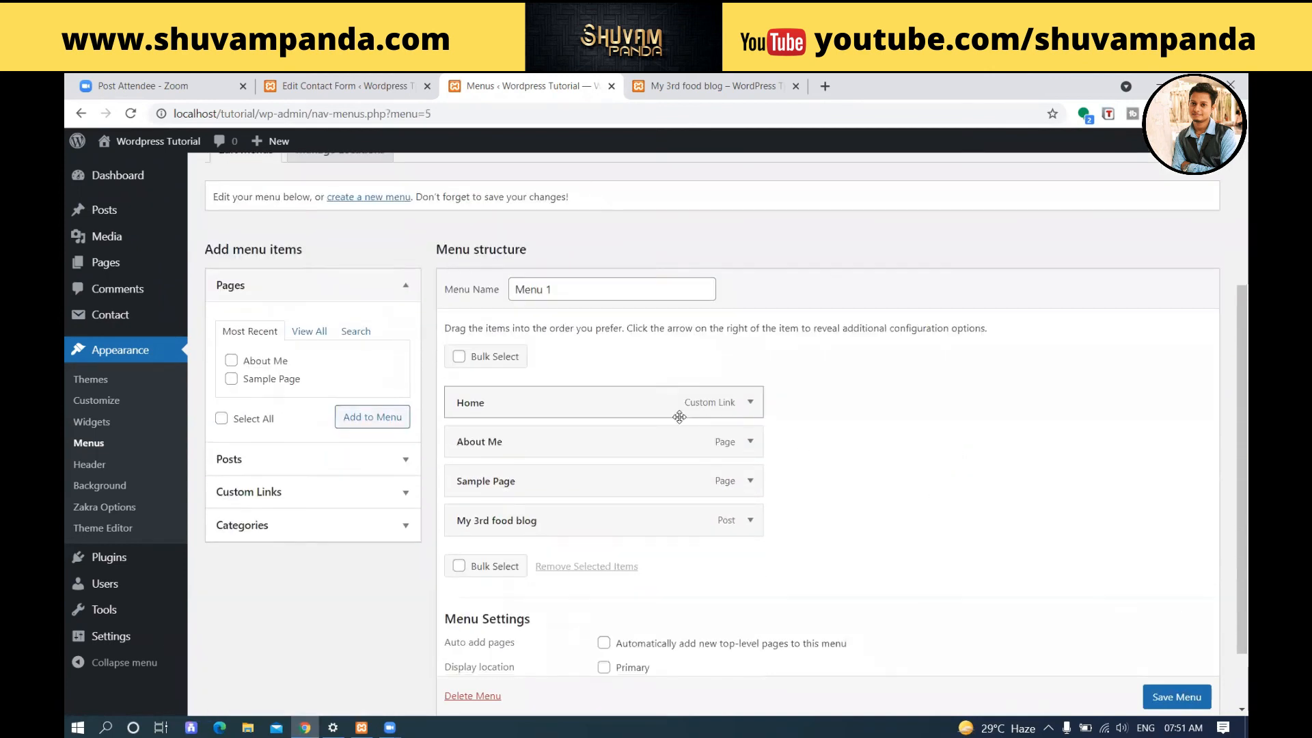
scroll(589, 398, "up", 2)
left_click(352, 233)
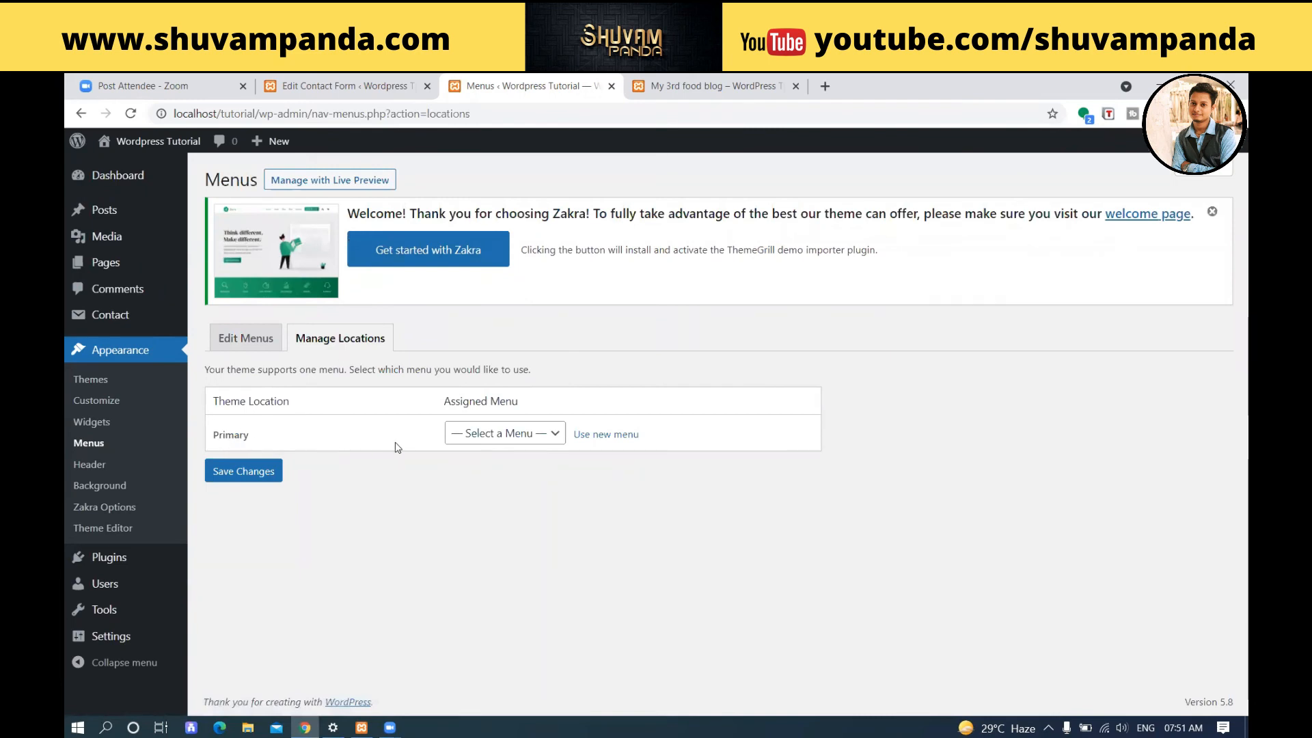
left_click(484, 434)
left_click(472, 469)
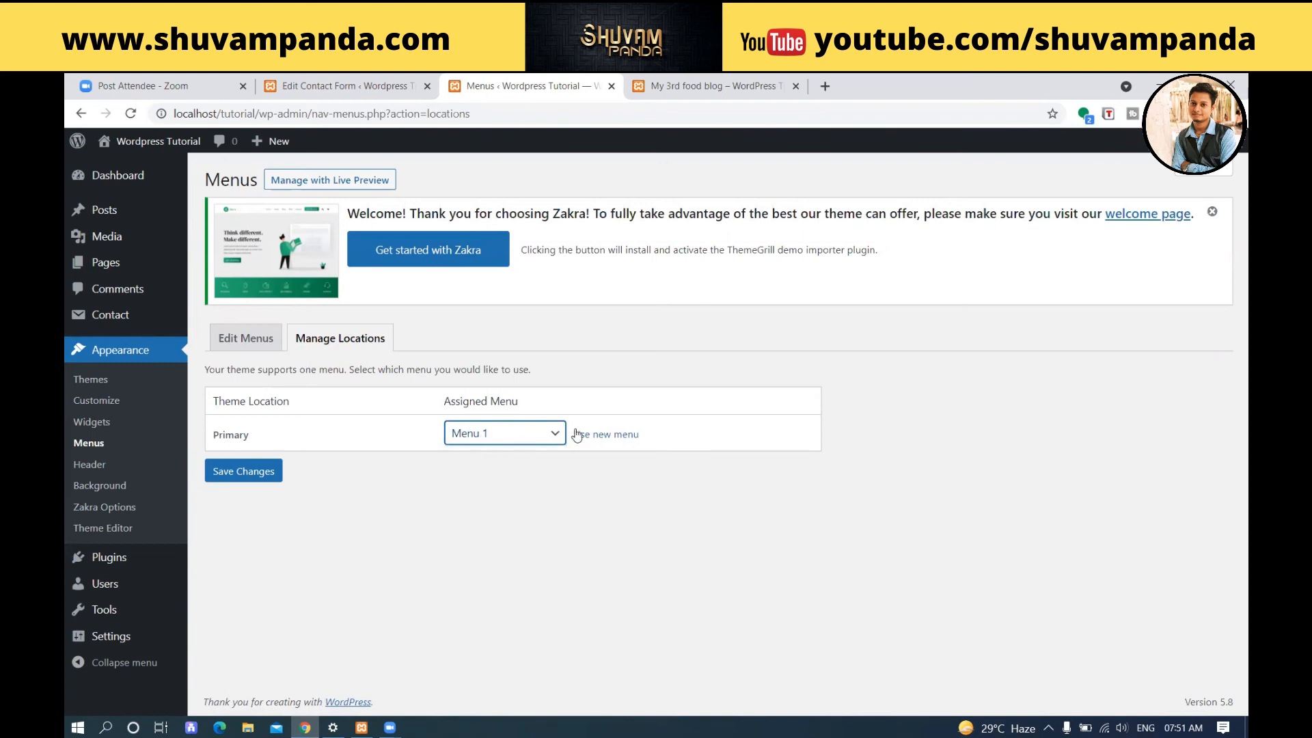
left_click(264, 473)
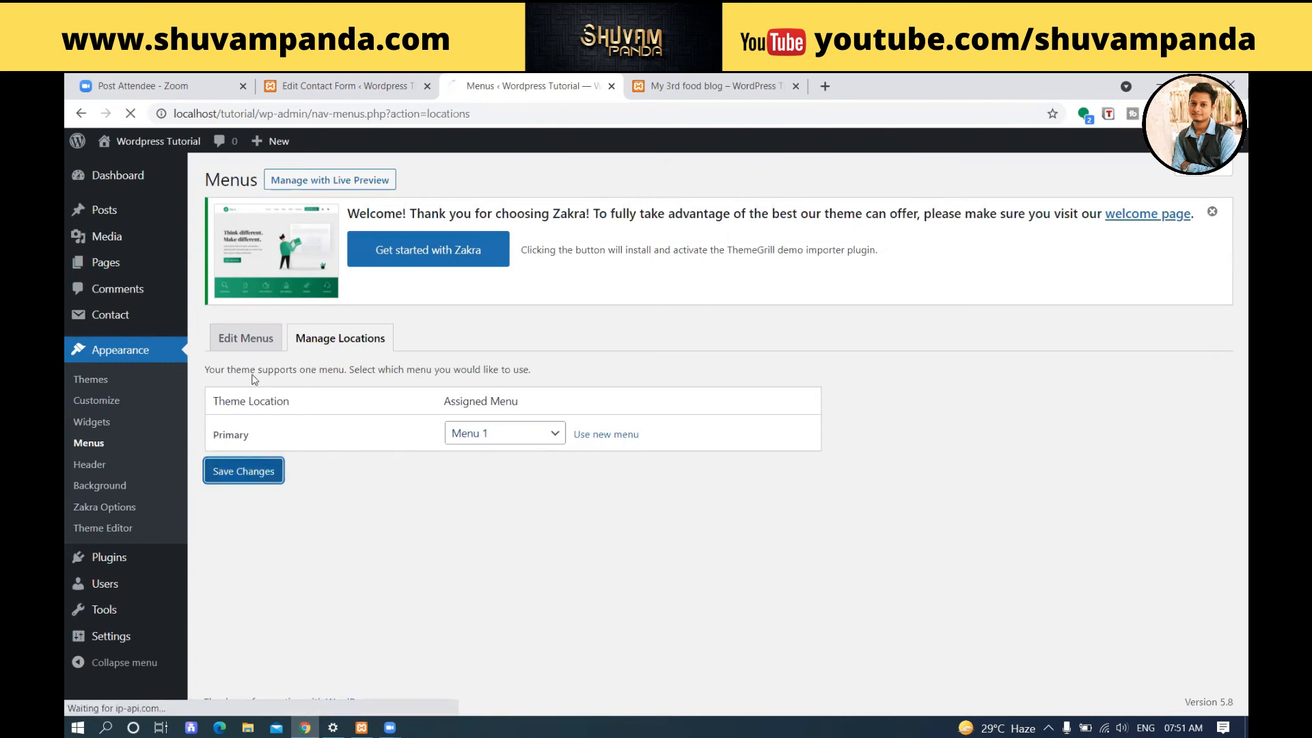
Return to editing Menu 1 and reload the blog post to check its header navigation.
left_click(246, 382)
left_click_drag(577, 469, 480, 478)
left_click(723, 79)
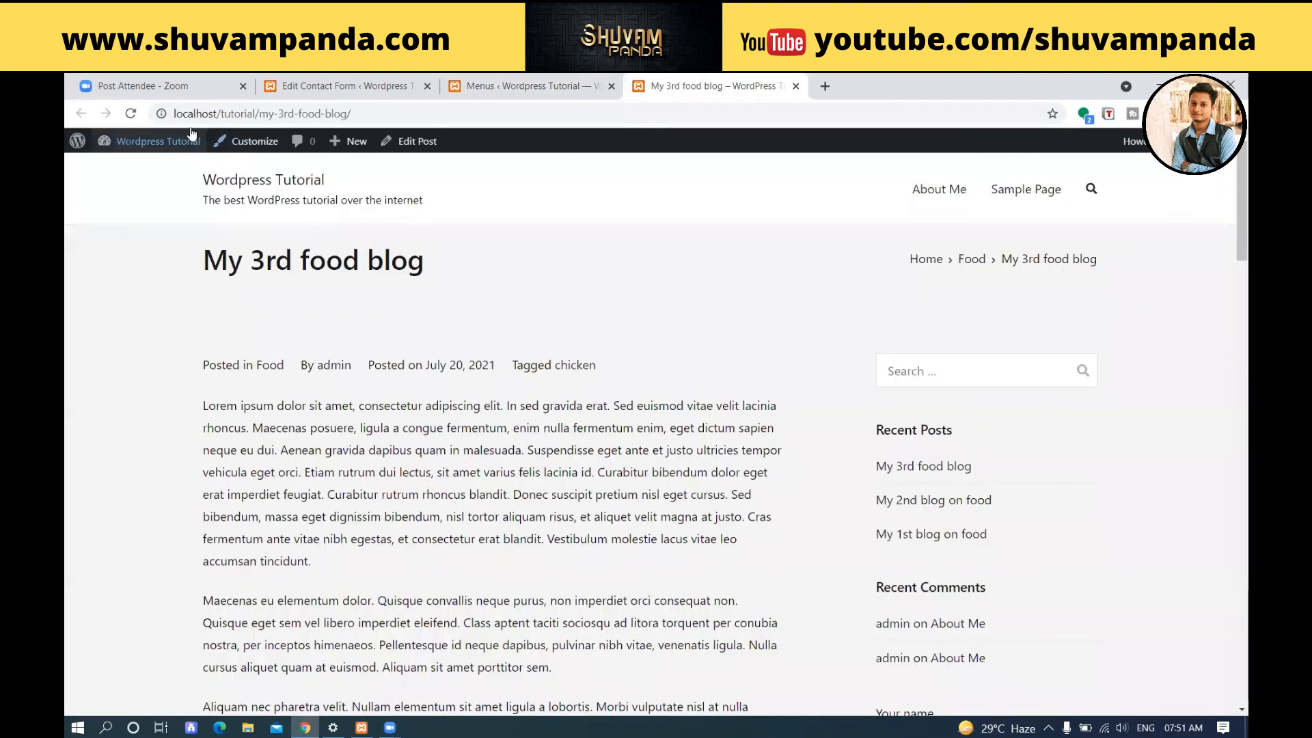
left_click(130, 114)
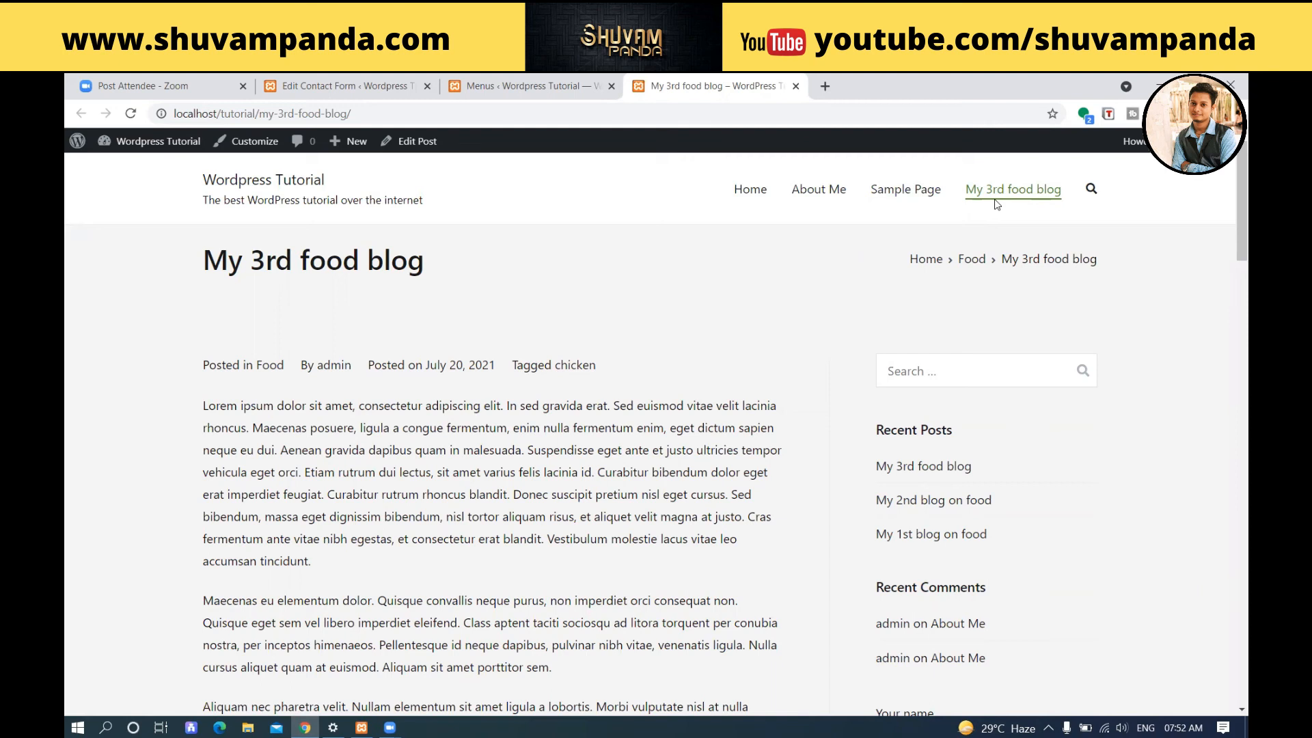
Add a custom link with the text "Blogs" and the URL "#" to Menu 1.
left_click(541, 83)
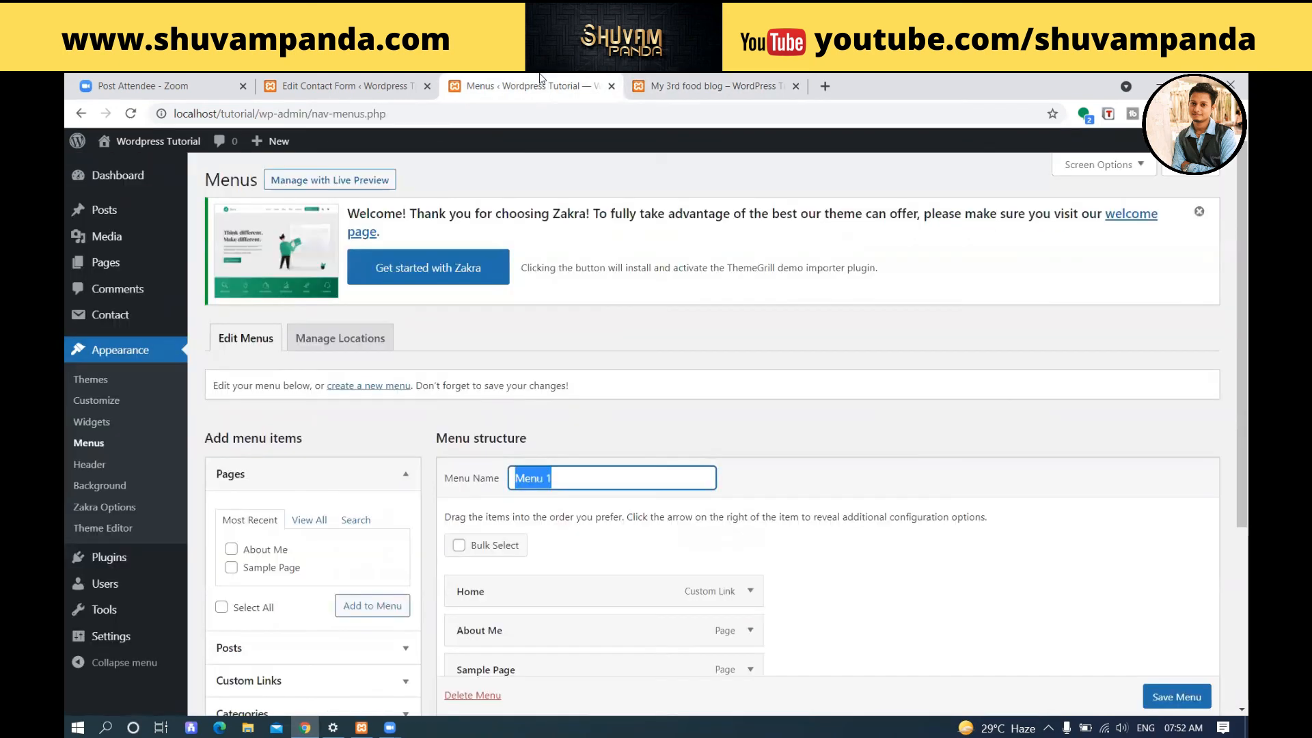
scroll(577, 327, "down", 4)
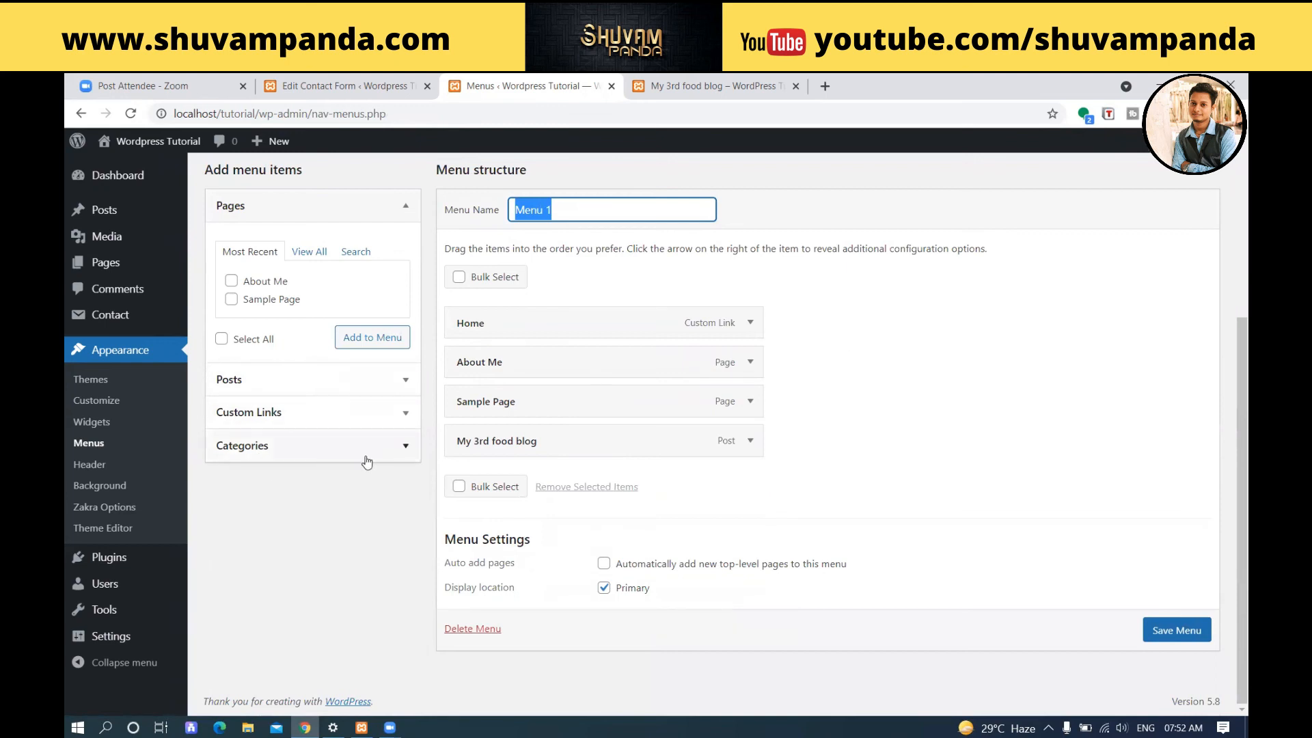
left_click(359, 413)
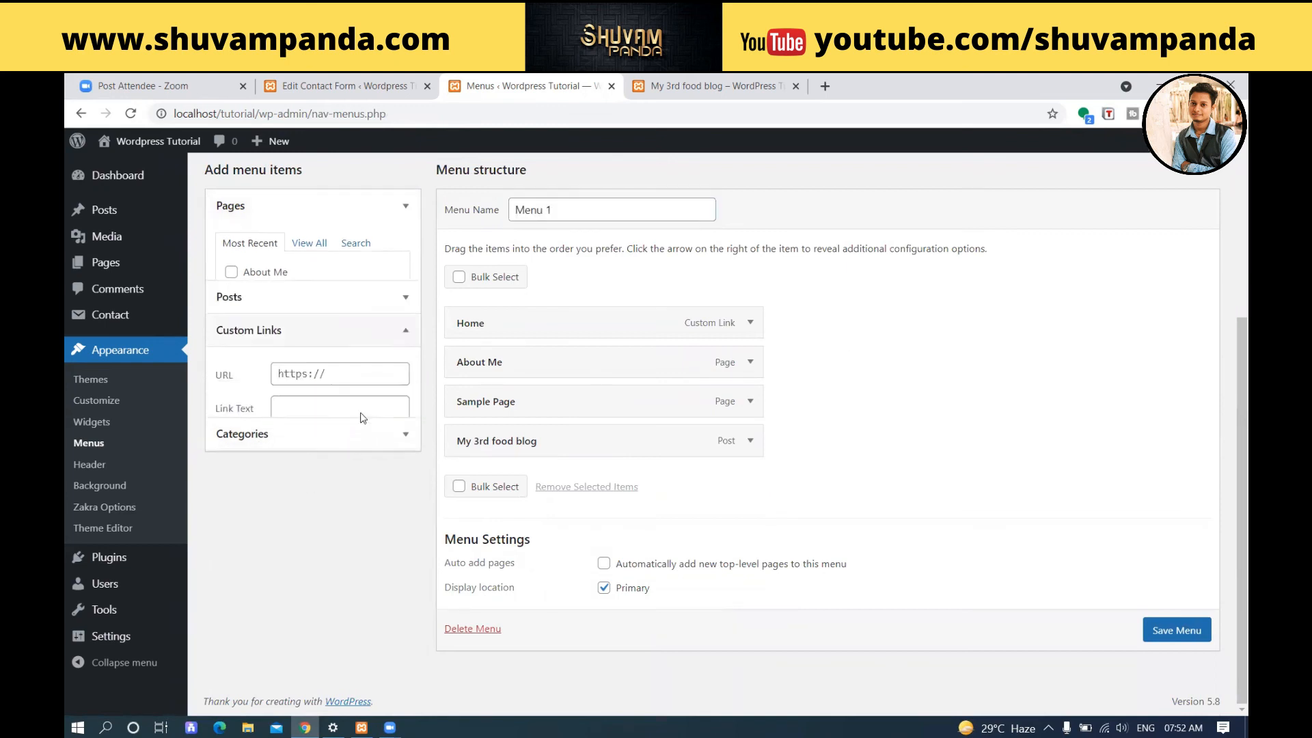
left_click(337, 362)
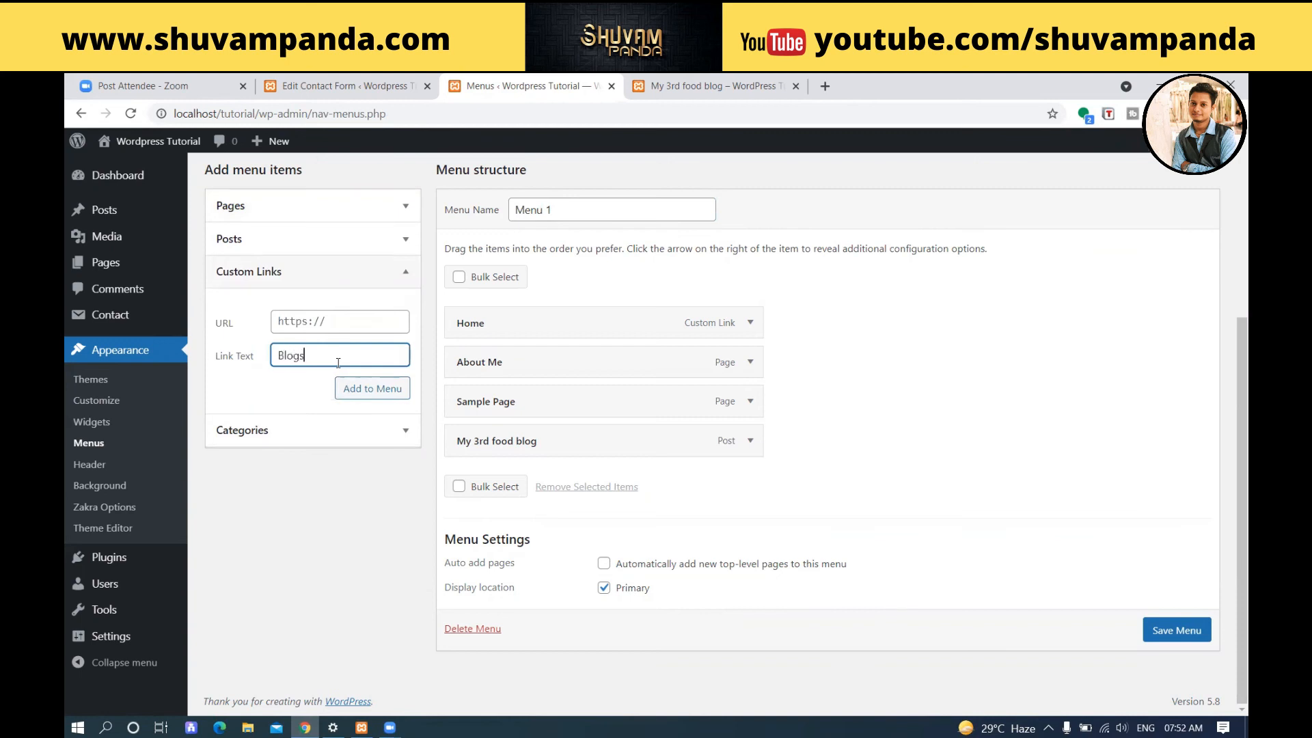
left_click(280, 324)
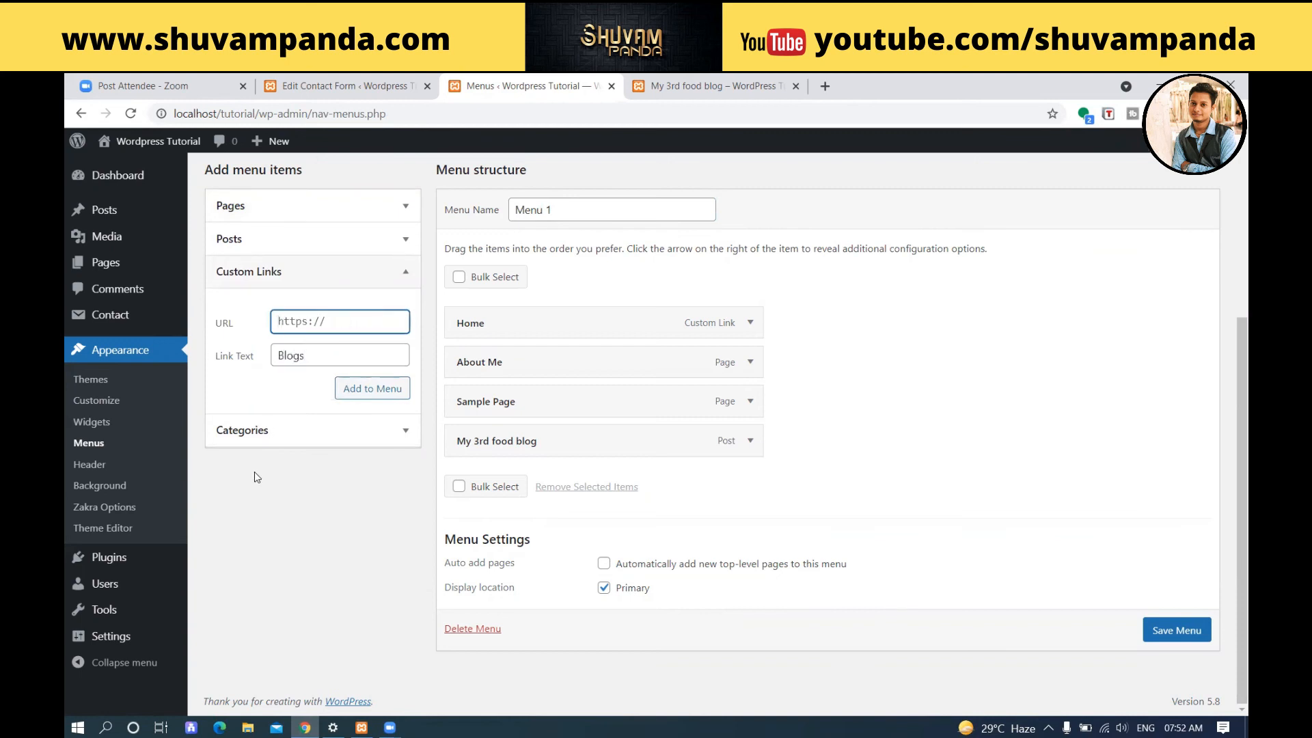
type("#")
left_click(349, 397)
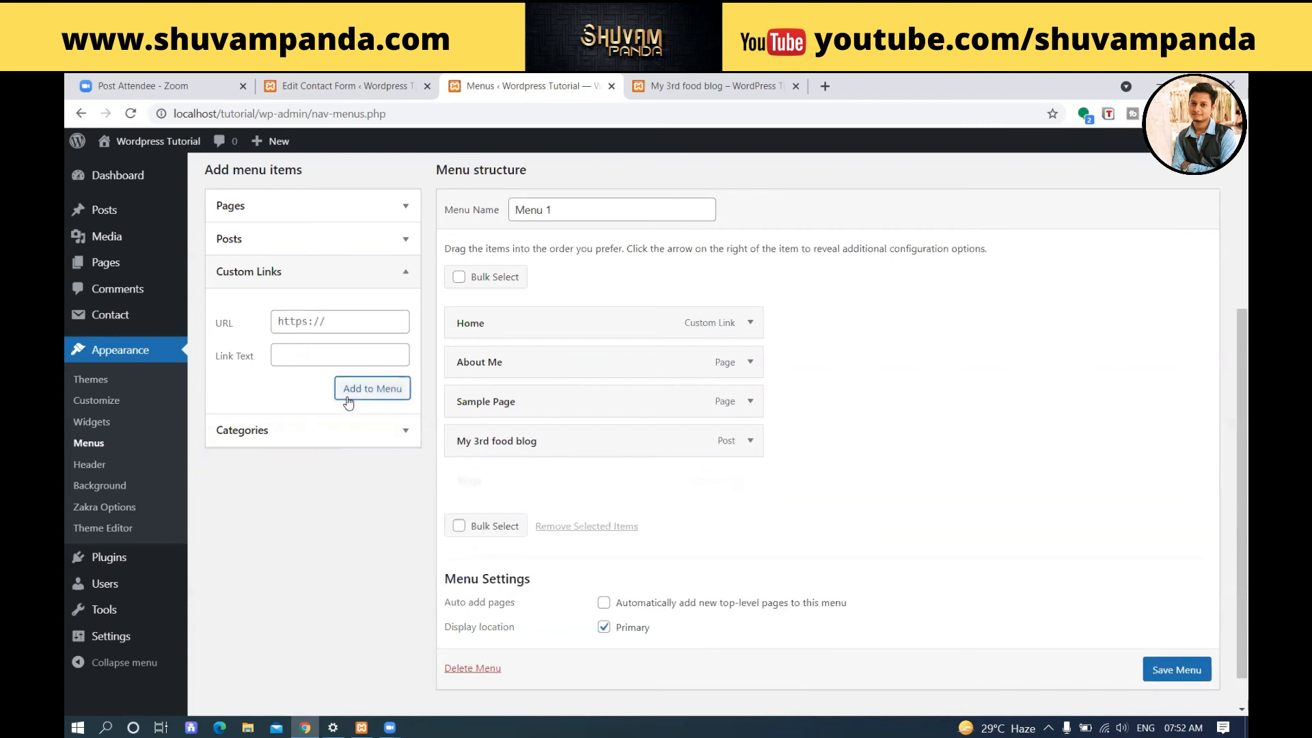
Move the Blogs item above My 3rd food blog and add the posts My 2nd blog on food and My 1st blog on food to Menu 1.
left_click_drag(654, 481, 639, 443)
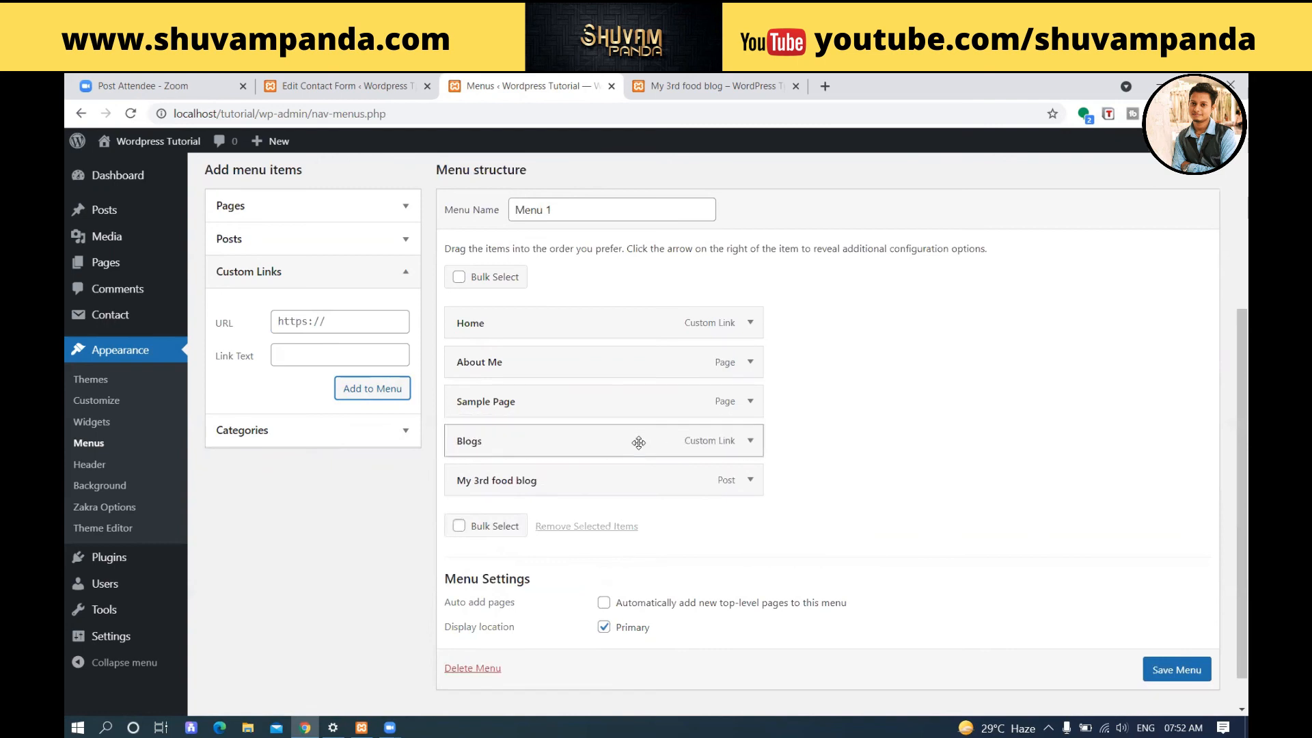
scroll(288, 355, "up", 1)
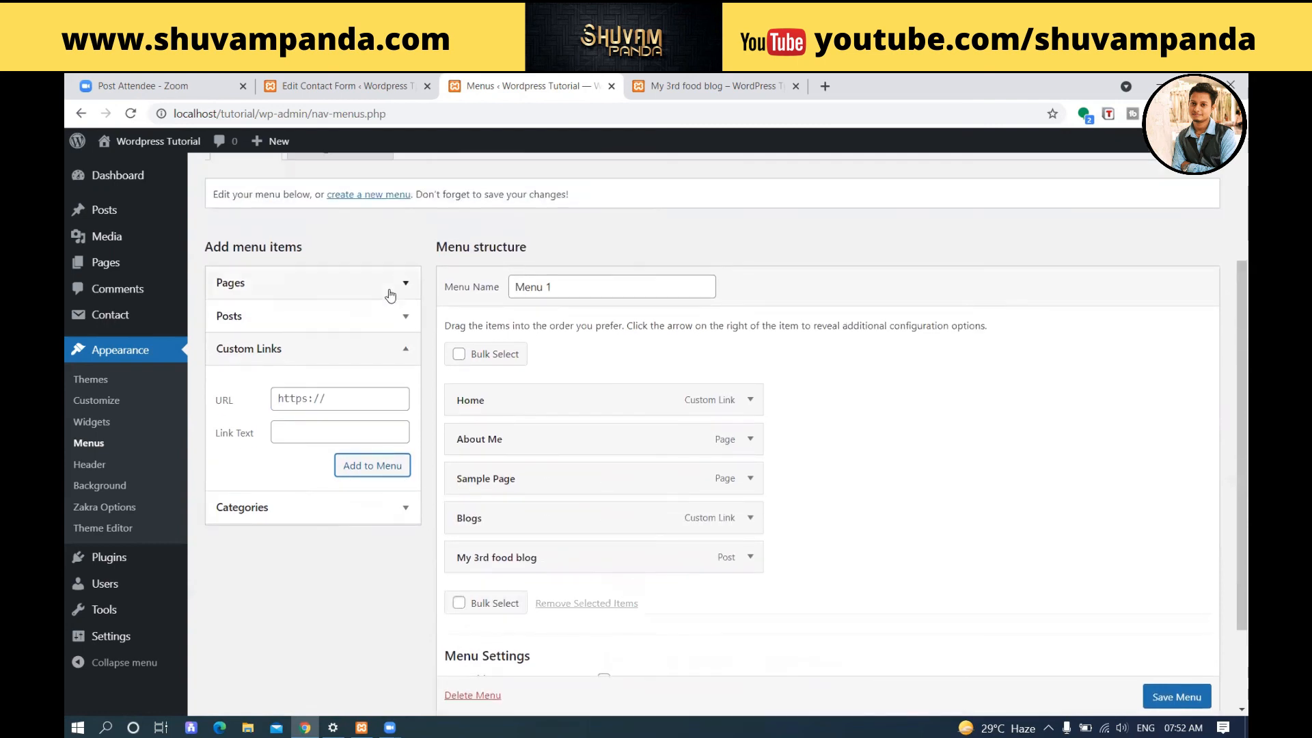
left_click(393, 316)
left_click(231, 428)
left_click(231, 408)
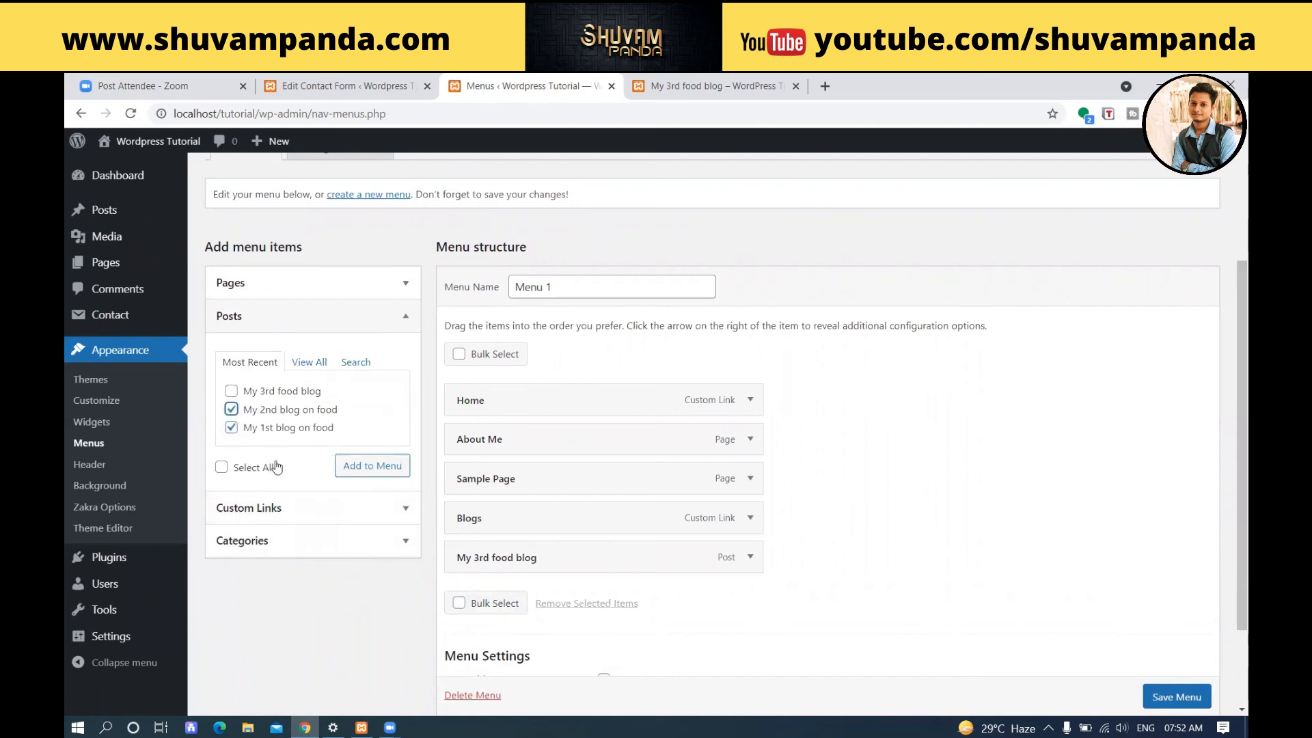
left_click(369, 468)
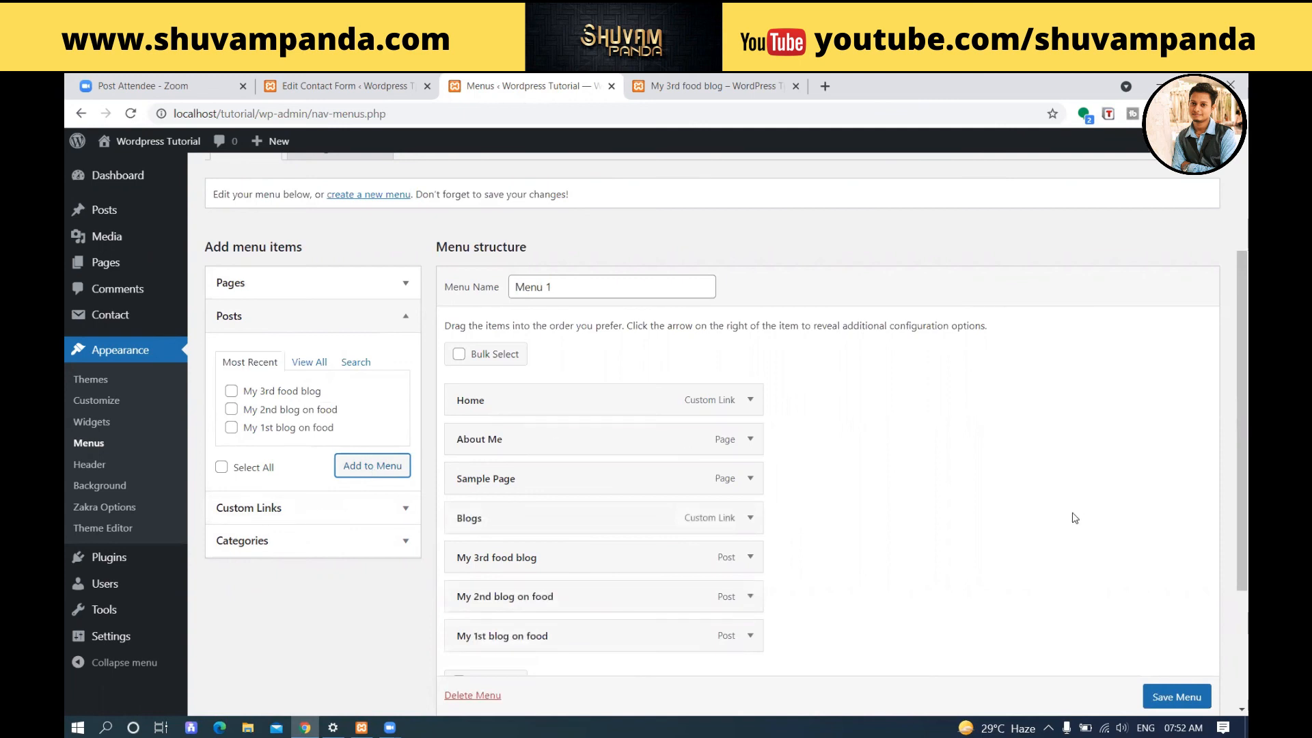
Save Menu 1 and reload the blog post to check the added items in its header navigation.
left_click(1173, 696)
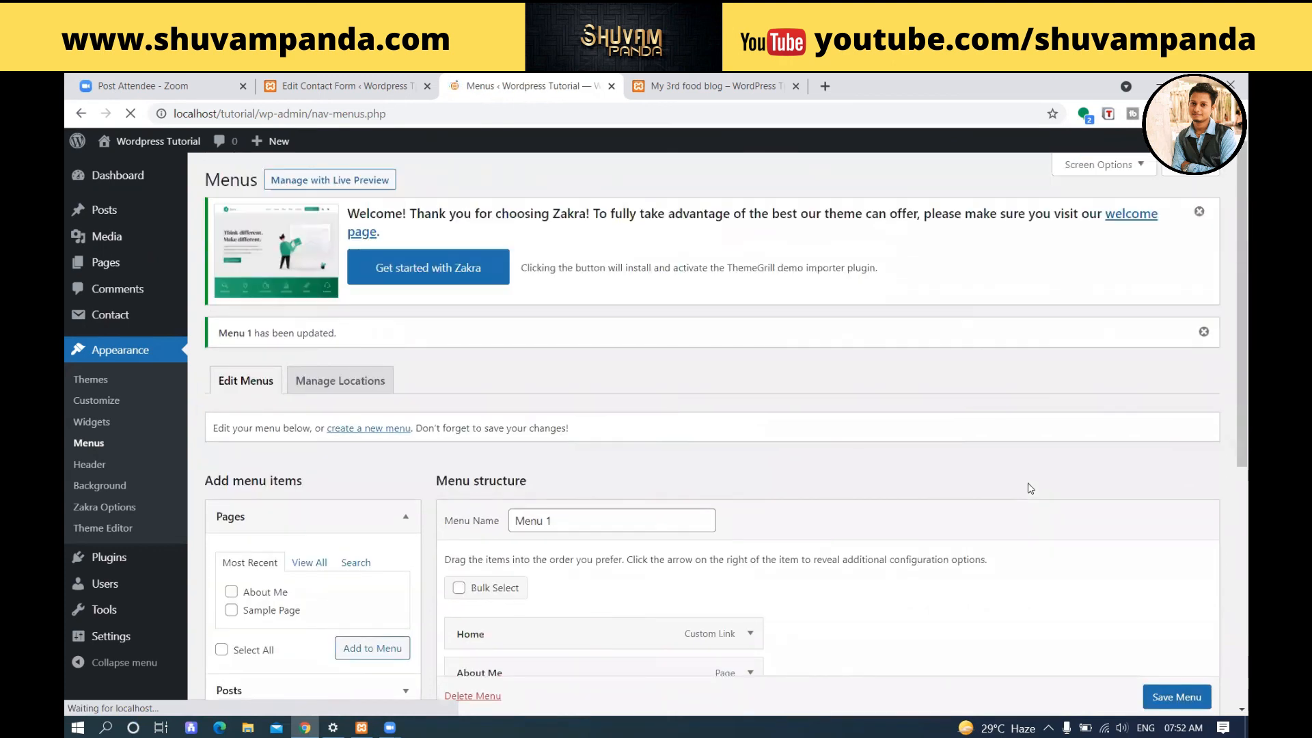
left_click(744, 92)
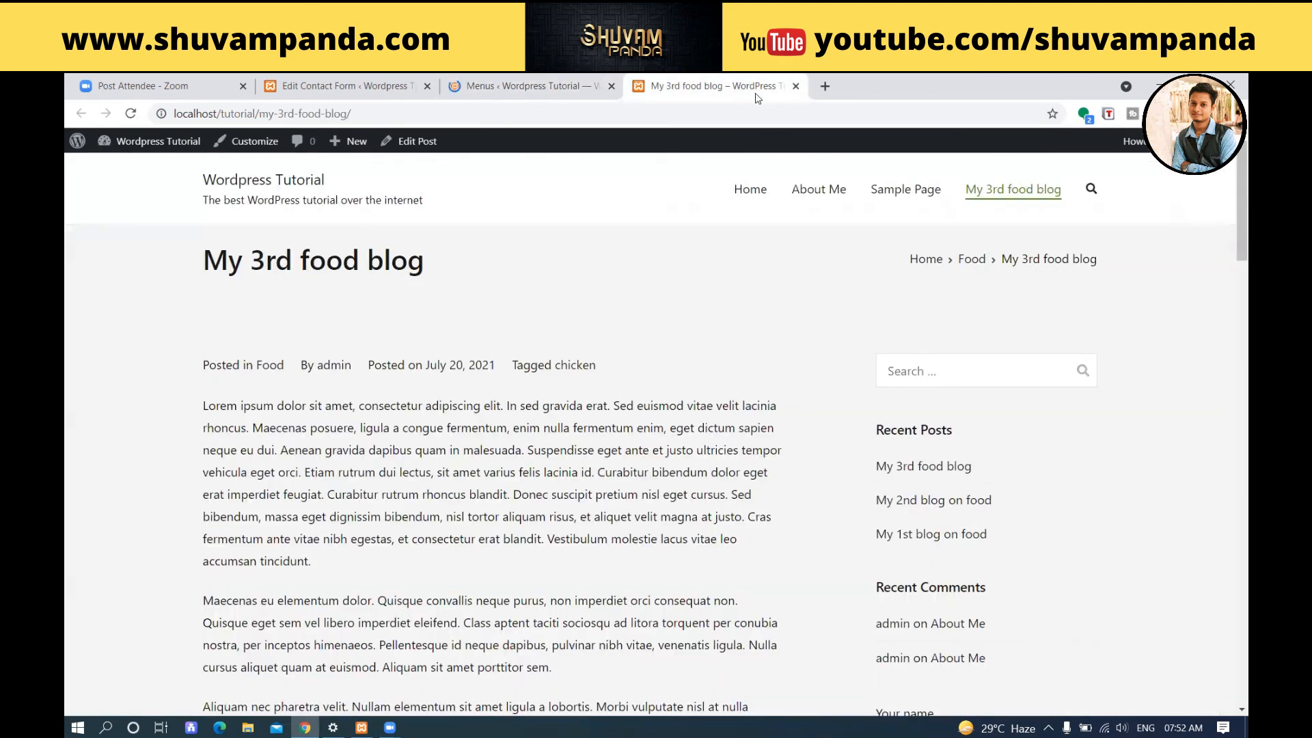
key("F5")
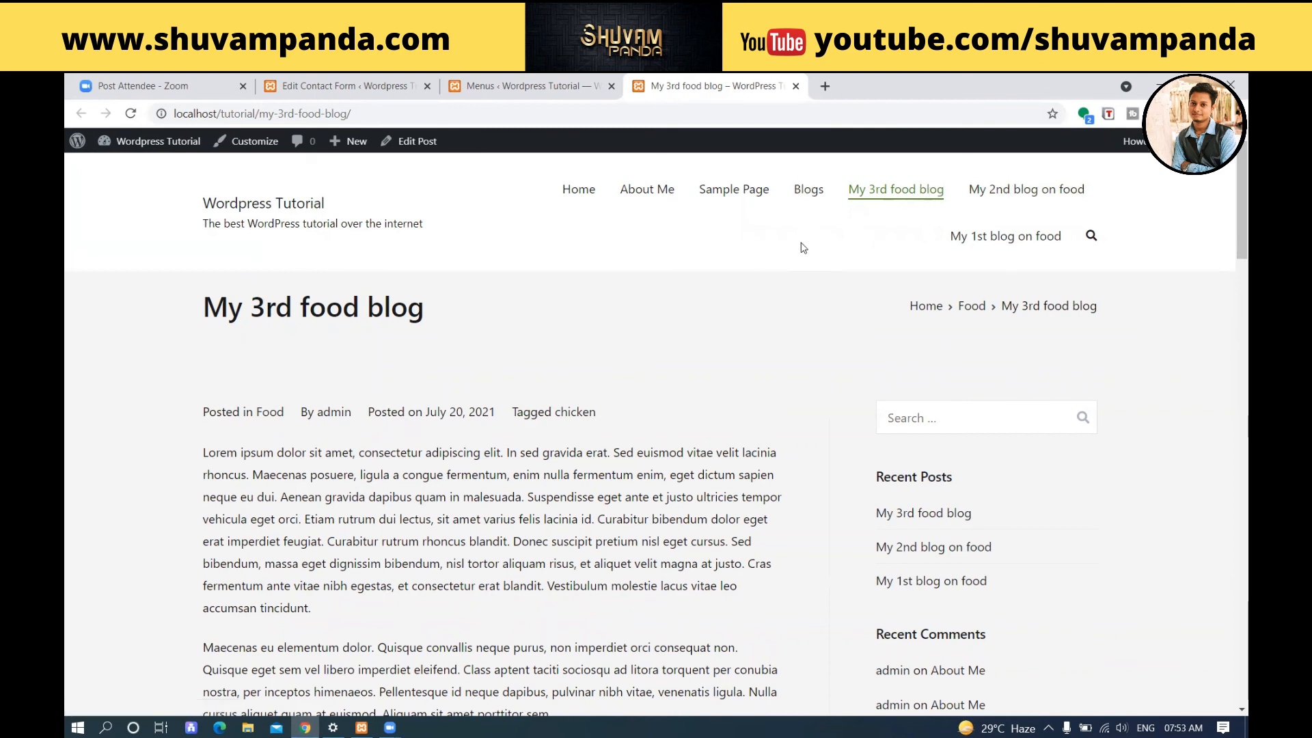
Reorder the three blog posts in Menu 1 as 1st, 2nd and 3rd, and nest them as sub items under Blogs.
left_click(551, 86)
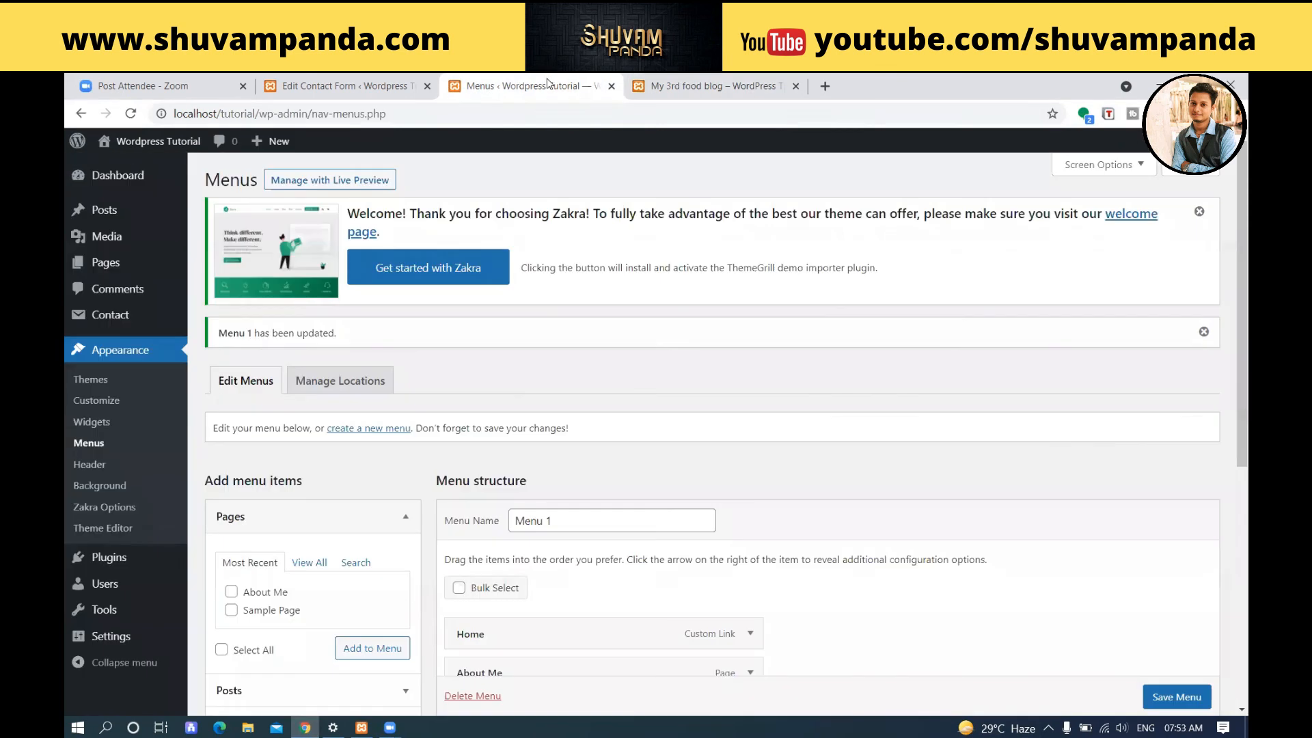
scroll(523, 386, "down", 5)
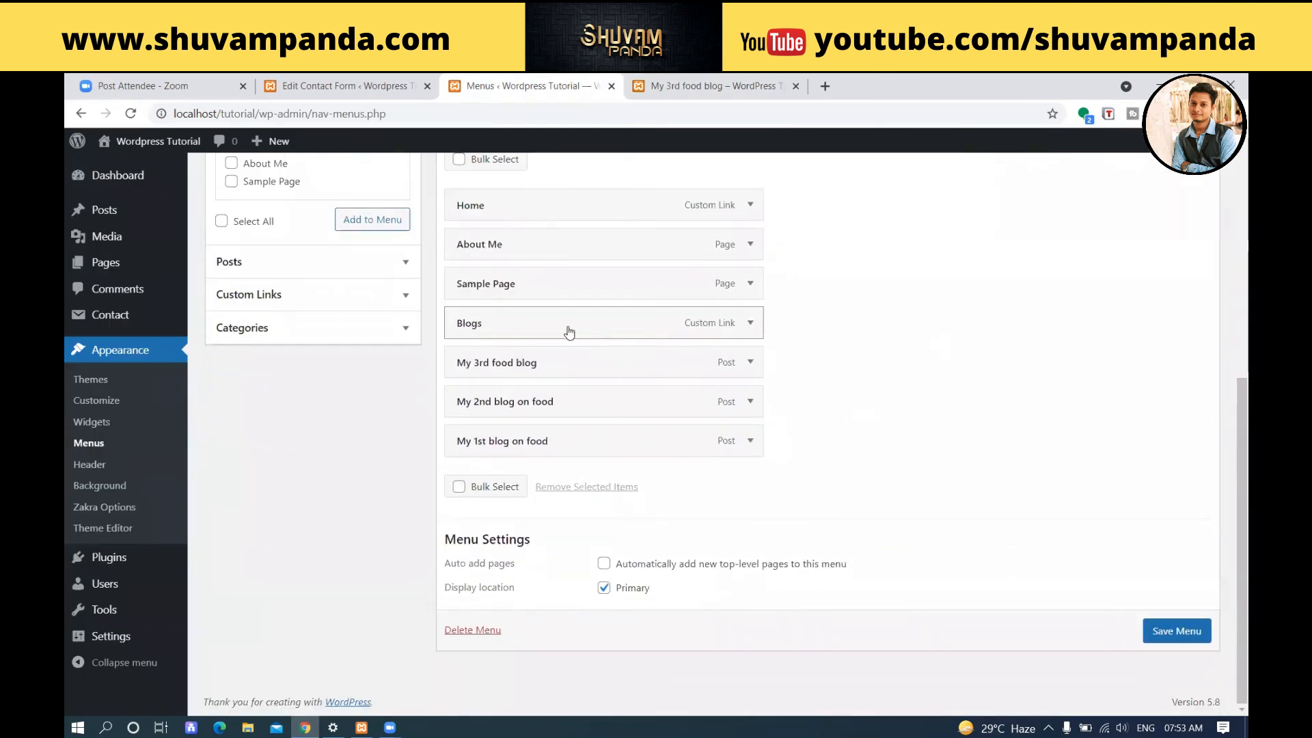
mouse_move(533, 437)
left_mouse_down()
mouse_move(545, 399)
mouse_move(537, 413)
left_mouse_up()
left_click_drag(536, 480, 498, 433)
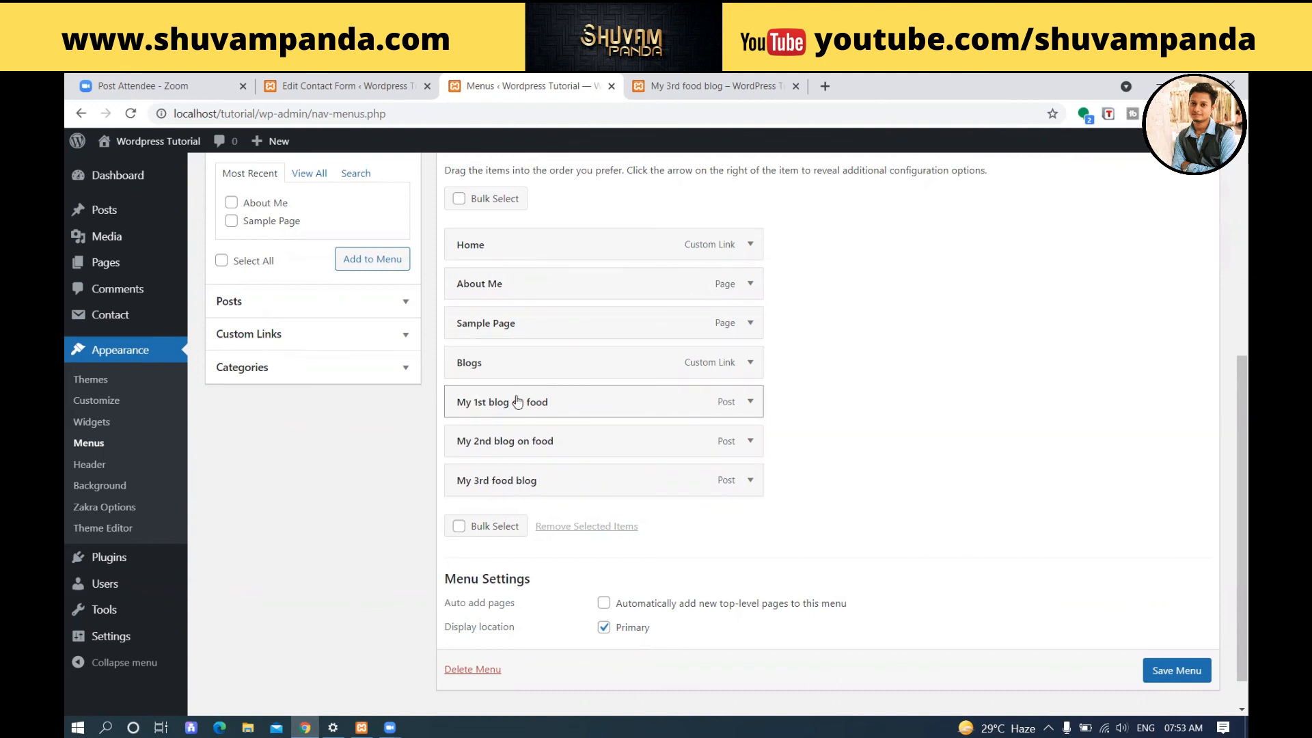
left_click_drag(462, 404, 496, 482)
scroll(1158, 664, "down", 1)
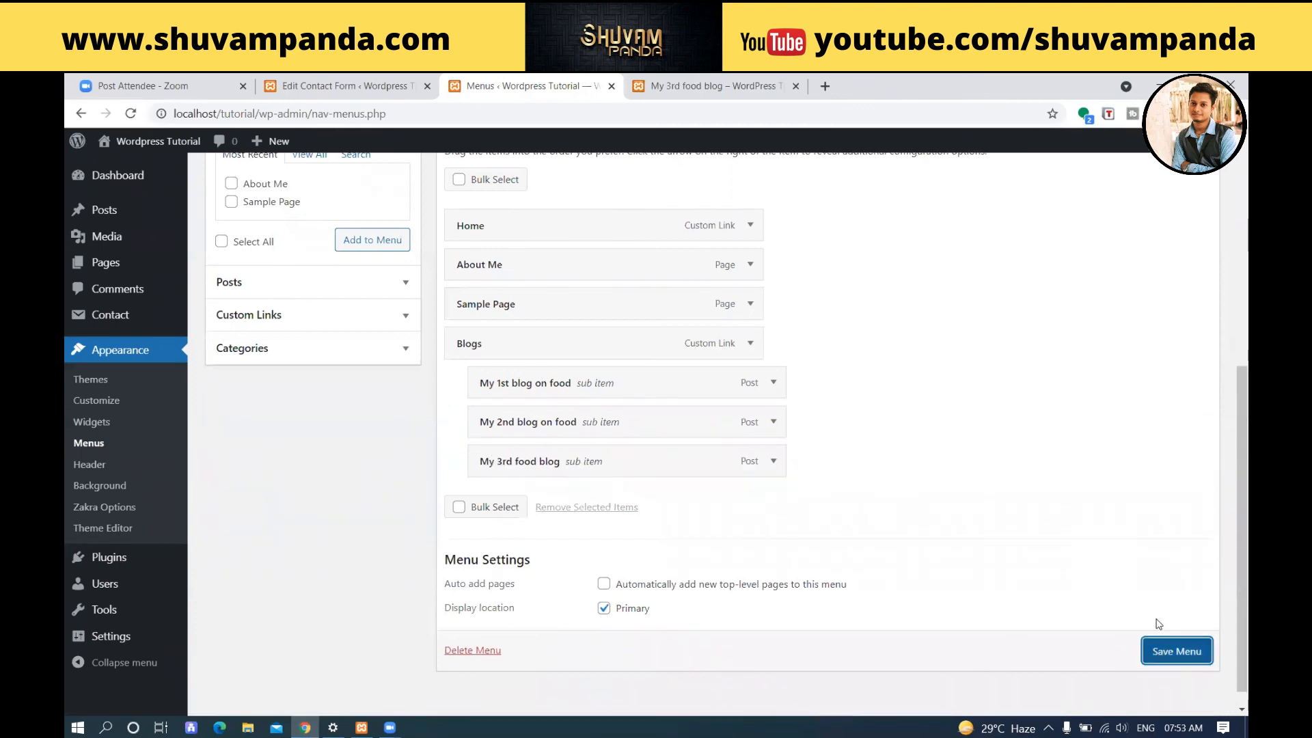
Save the nested menu and reload the blog post to inspect the Blogs dropdown in the header.
left_click(1171, 655)
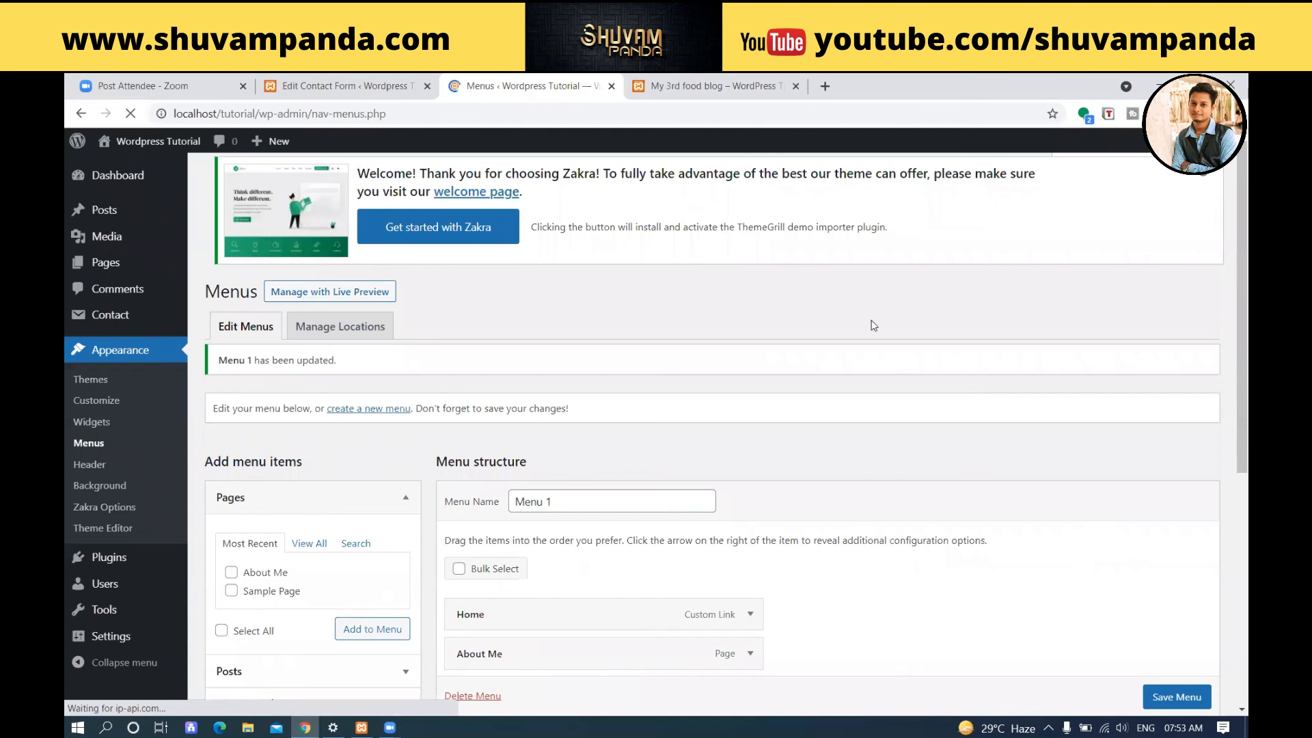
left_click(717, 86)
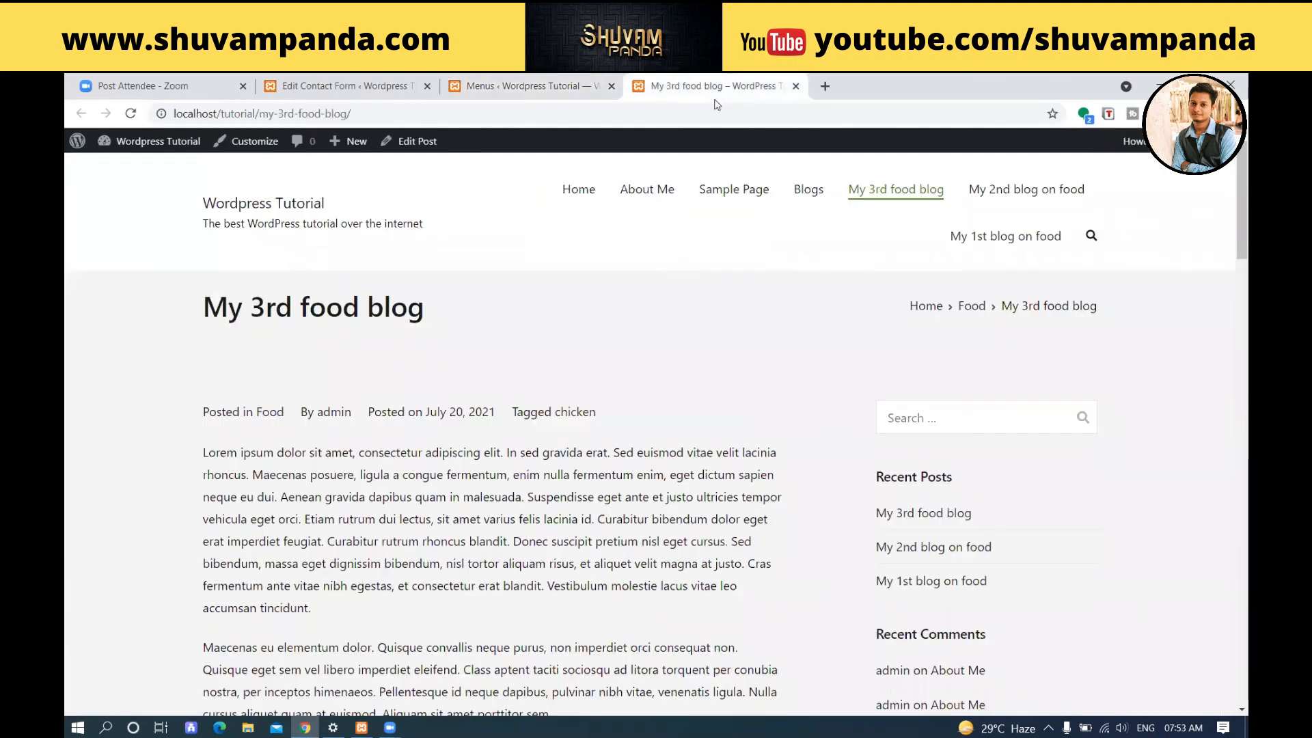
left_click(130, 113)
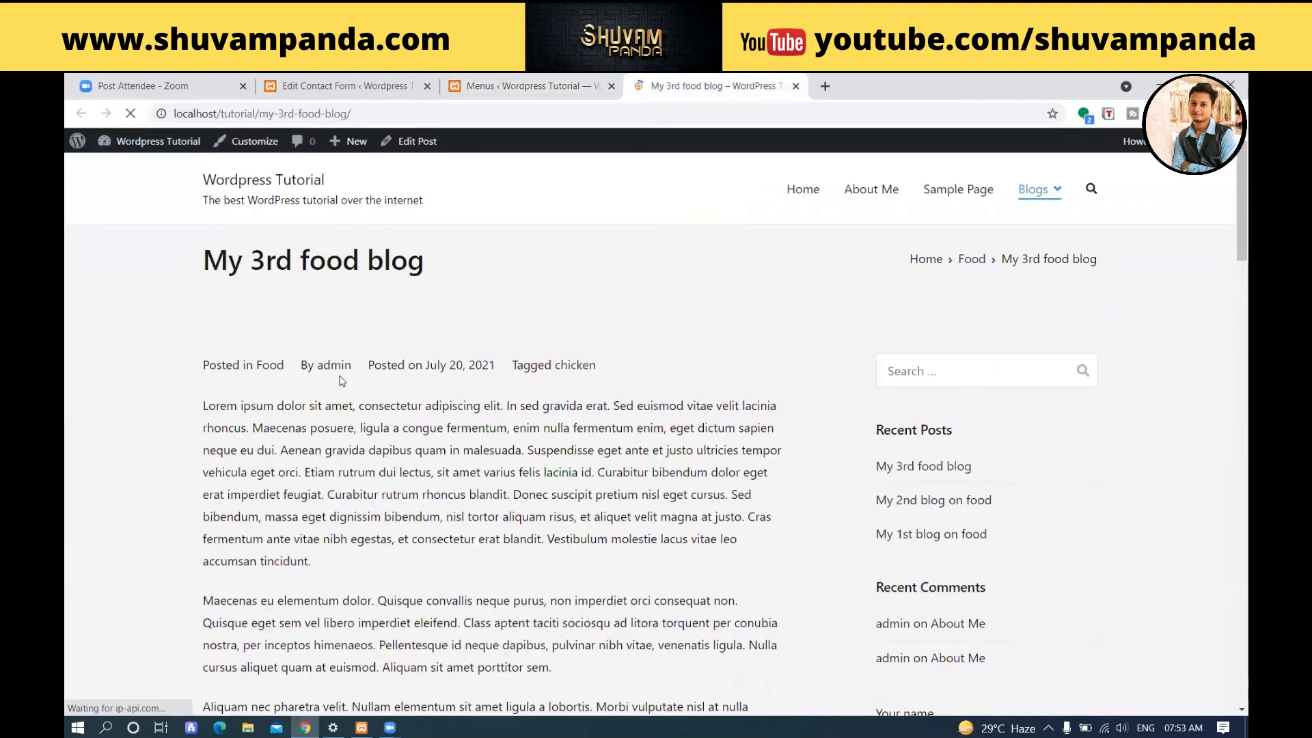
mouse_move(1037, 195)
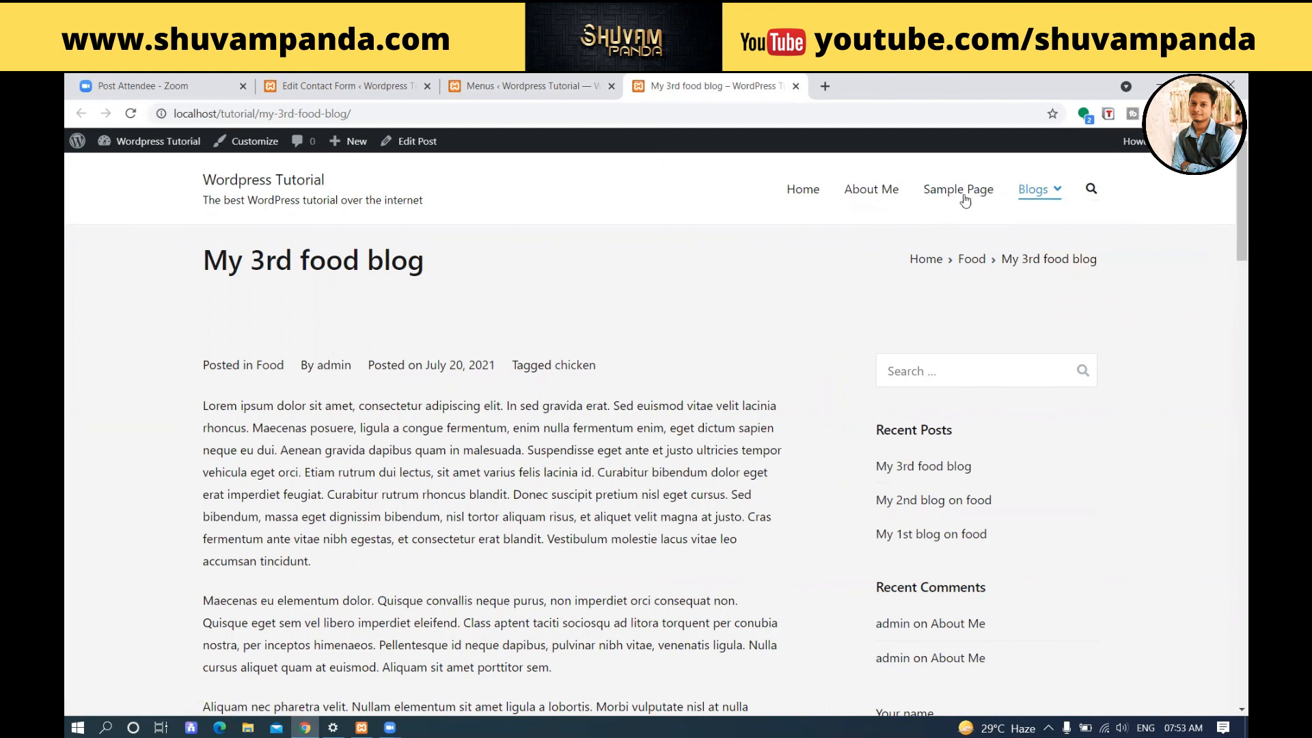
Nest Sample Page as a sub item under About Me in Menu 1 and save the menu.
left_click(547, 84)
scroll(503, 232, "down", 5)
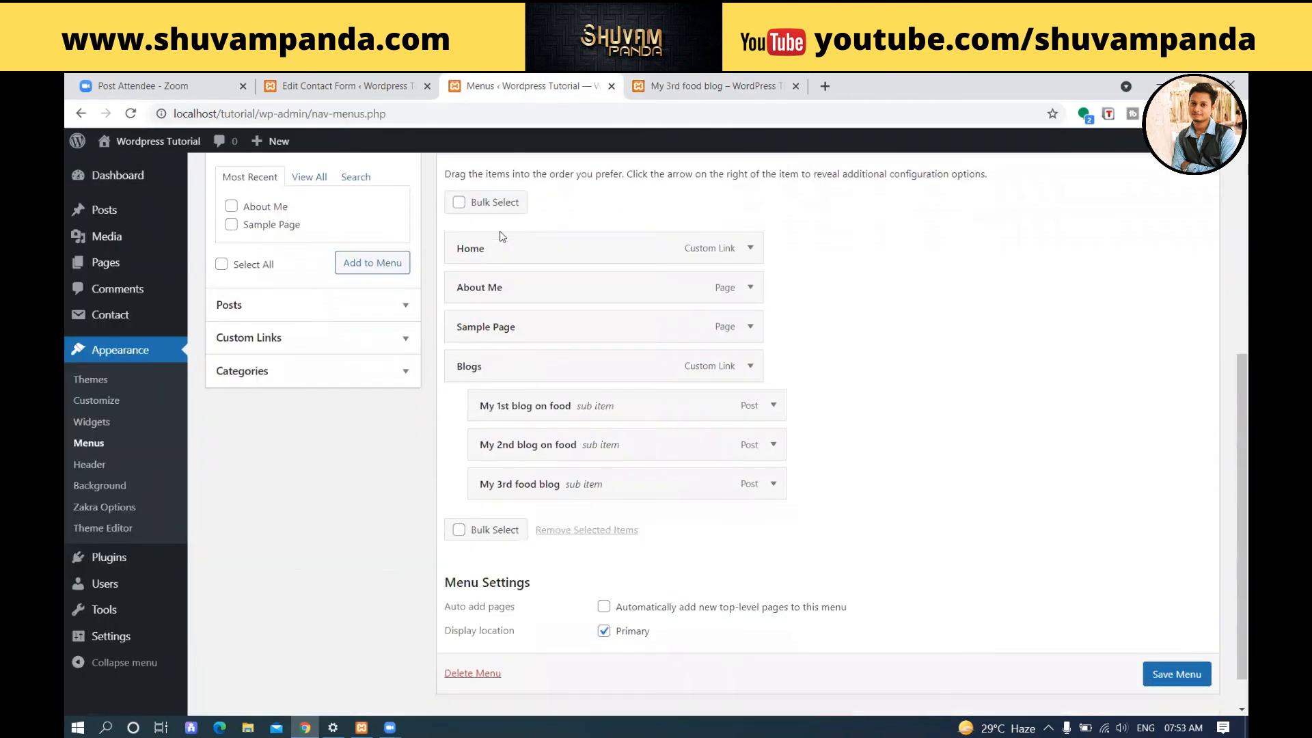
left_click_drag(476, 331, 506, 331)
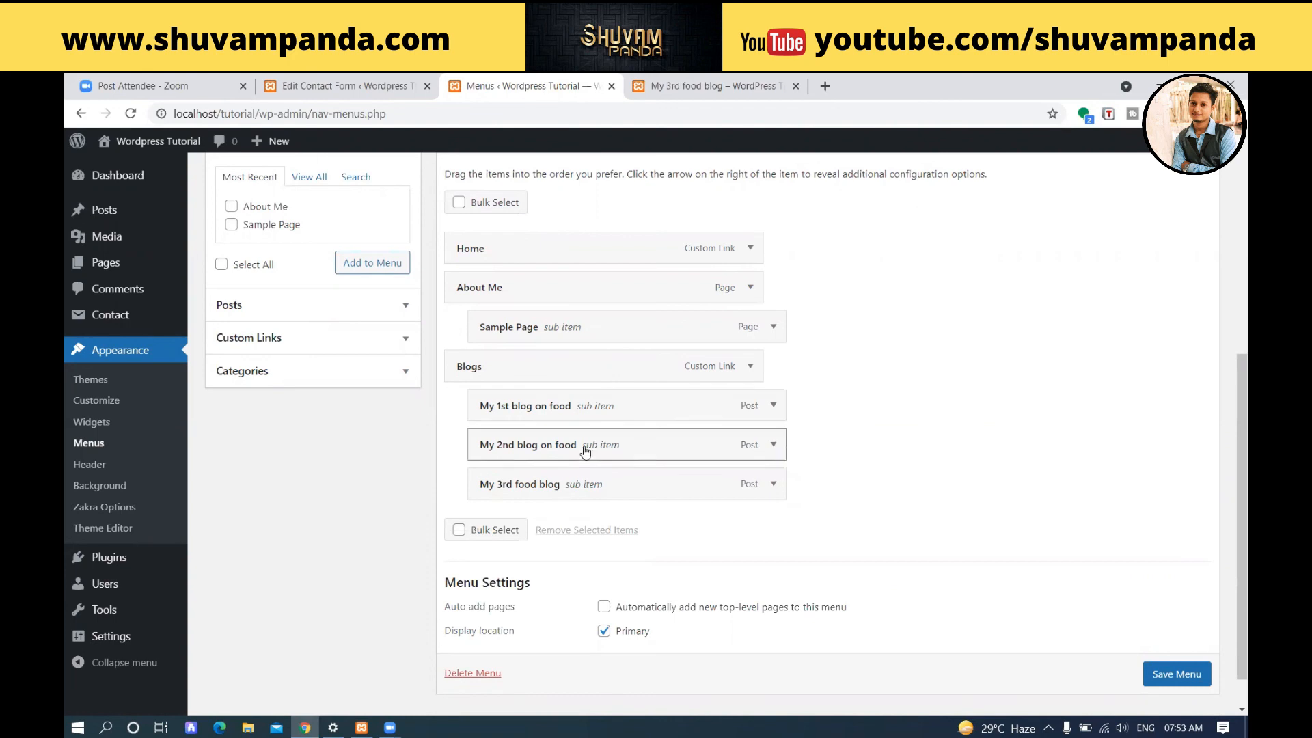
scroll(1146, 677, "down", 1)
left_click(1167, 652)
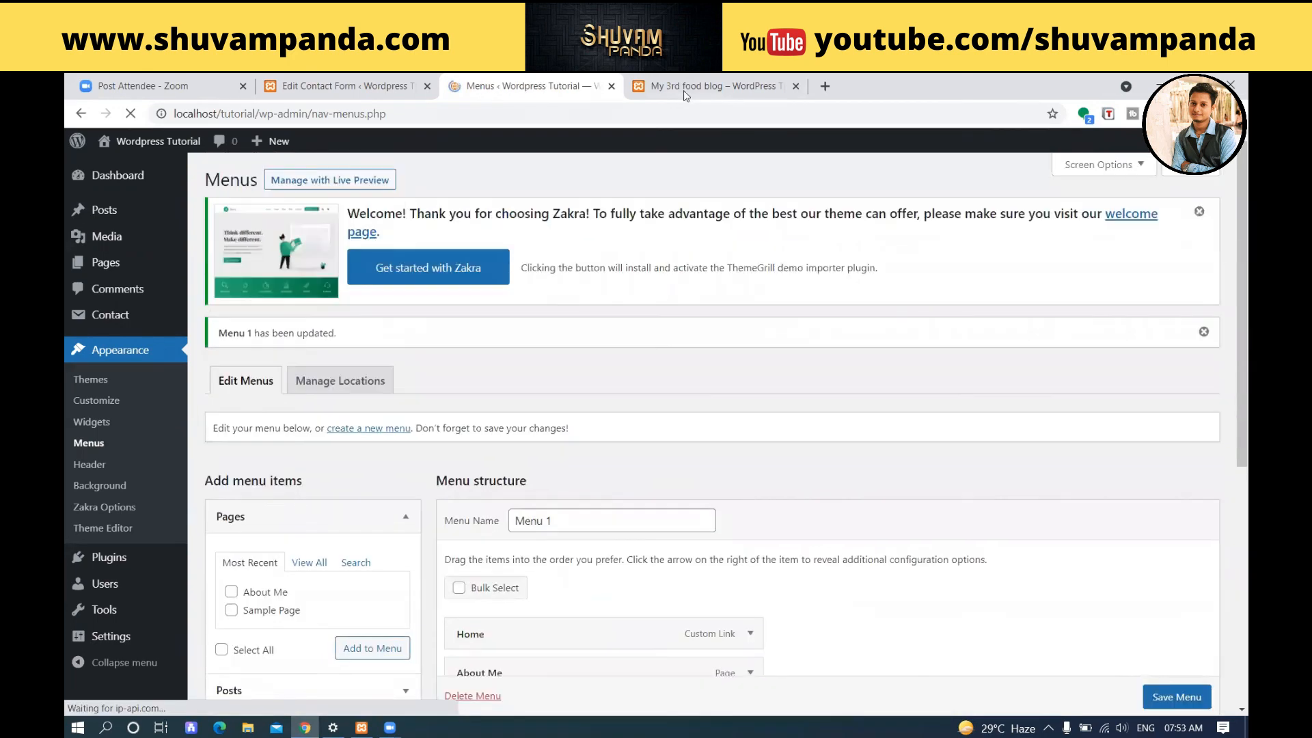
Reload the blog post and check the About Me and Blogs dropdowns in its header navigation.
left_click(684, 87)
left_click(131, 114)
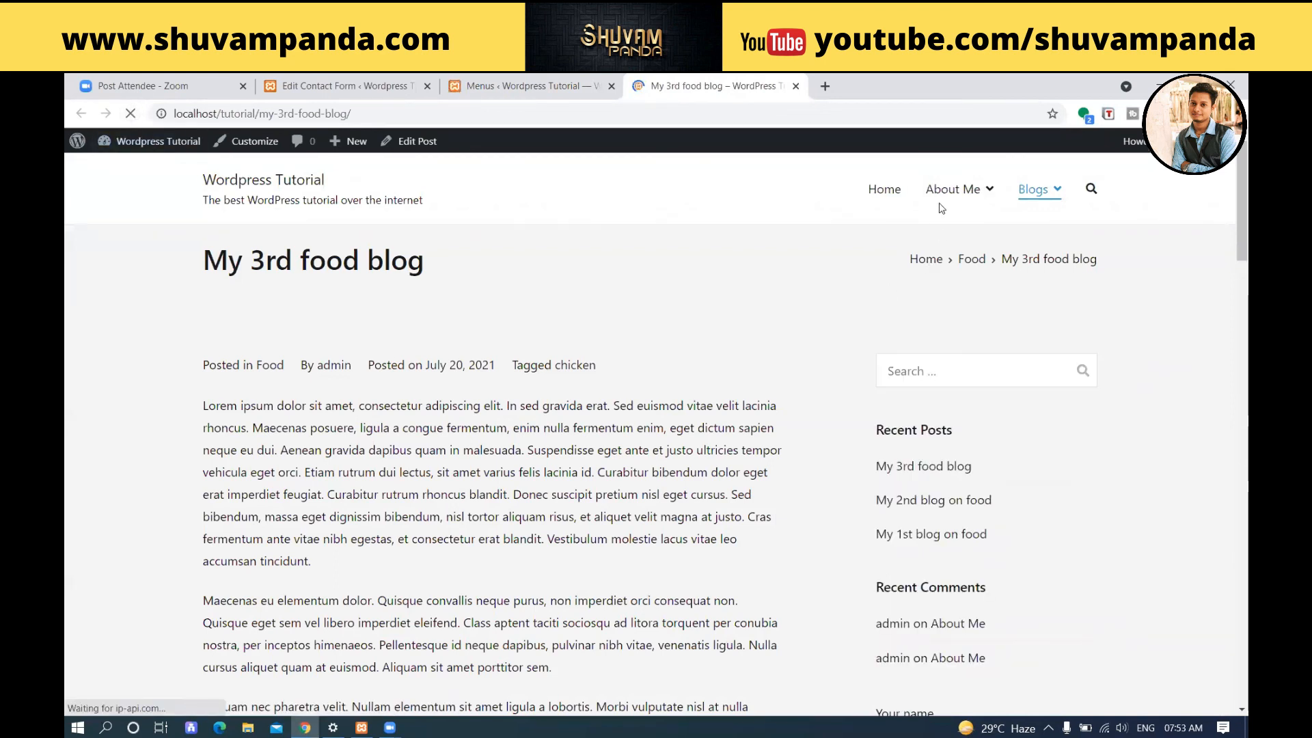
mouse_move(949, 195)
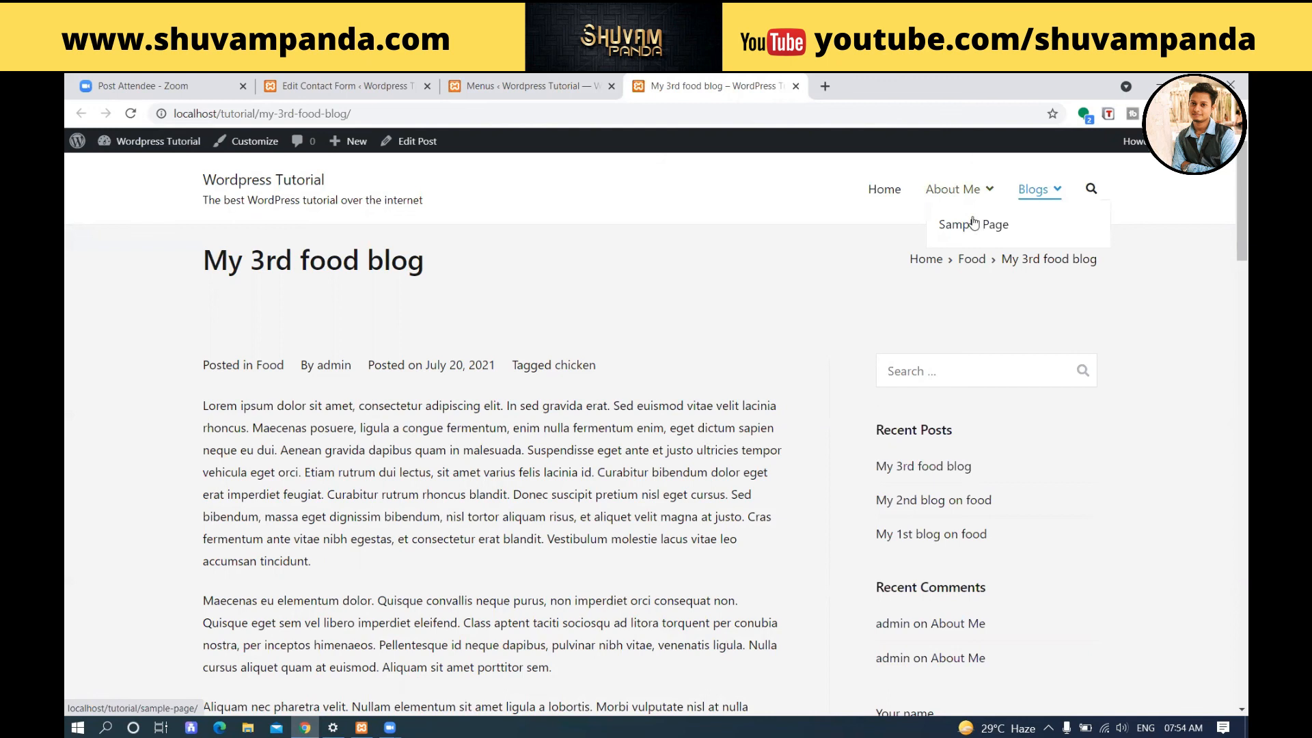
mouse_move(1049, 195)
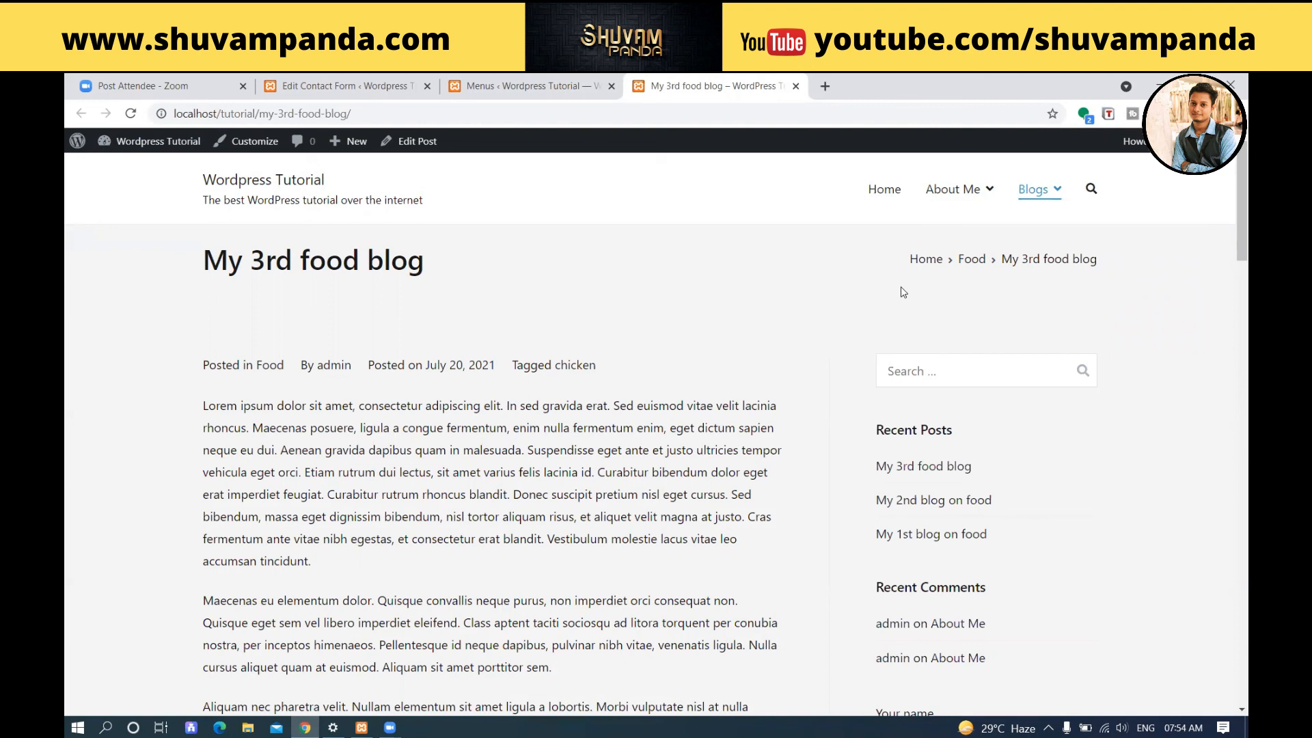
Return to editing Menu 1 and review the posts, pages, custom link and category sources available for menu items.
left_click(389, 86)
left_click(516, 85)
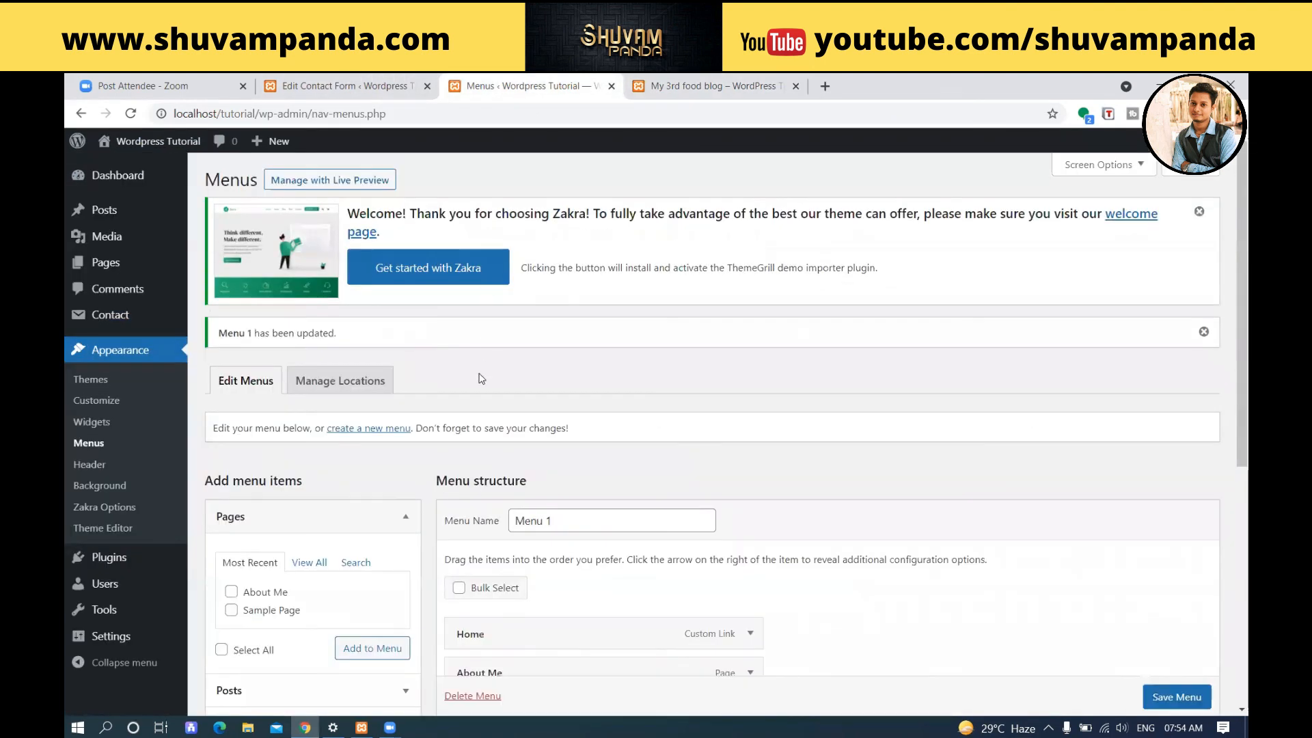
scroll(482, 378, "down", 5)
left_click(337, 385)
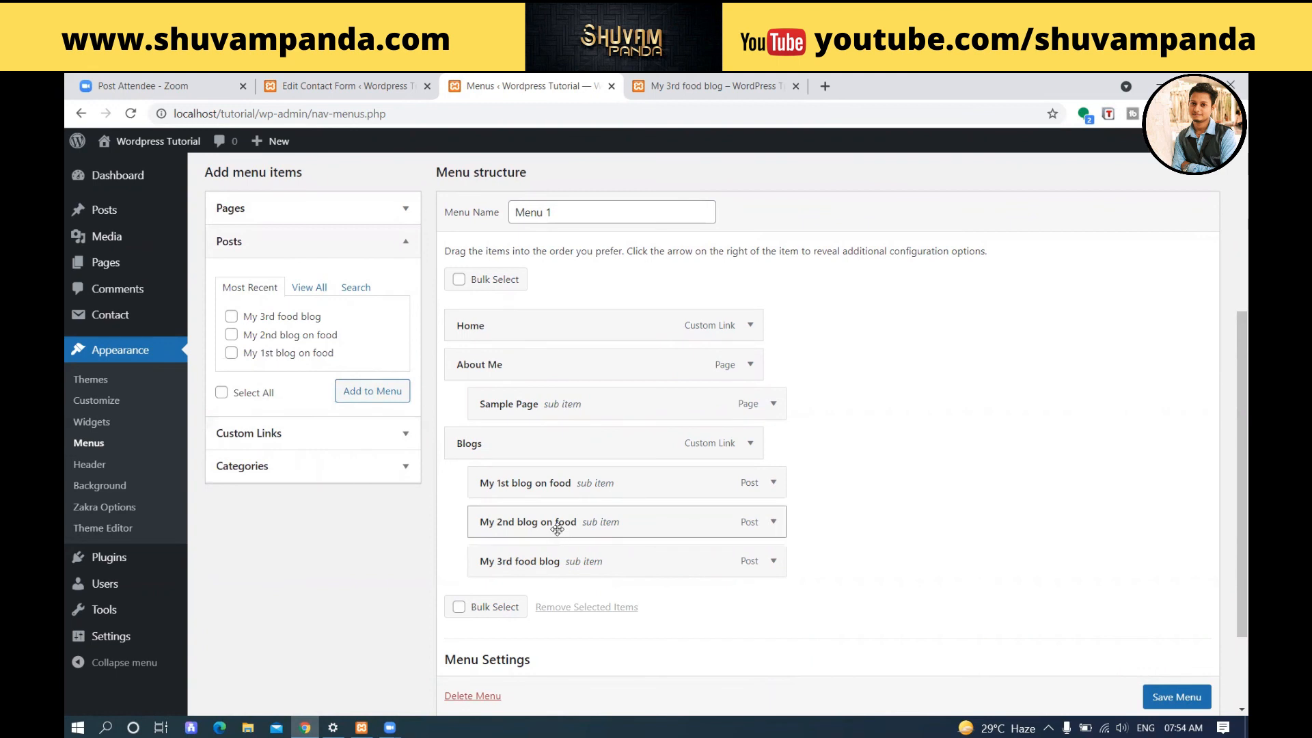
left_click(383, 213)
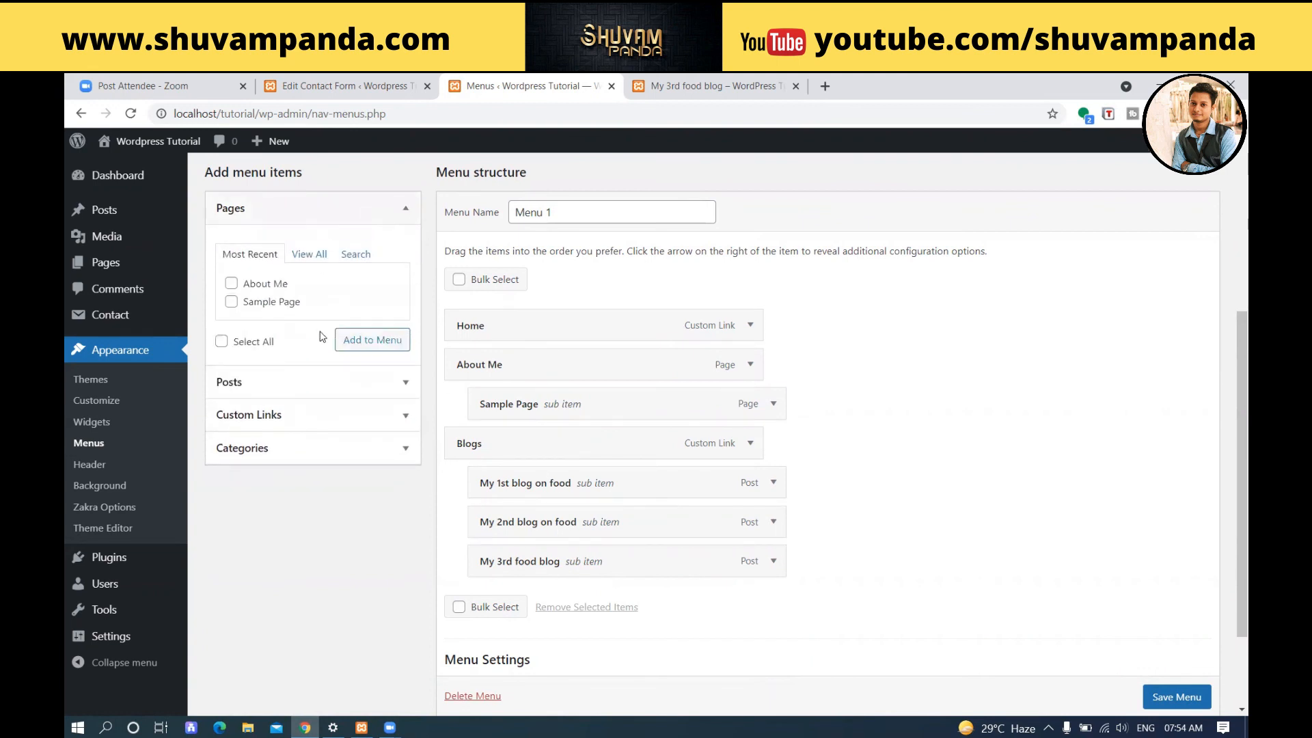
left_click(394, 418)
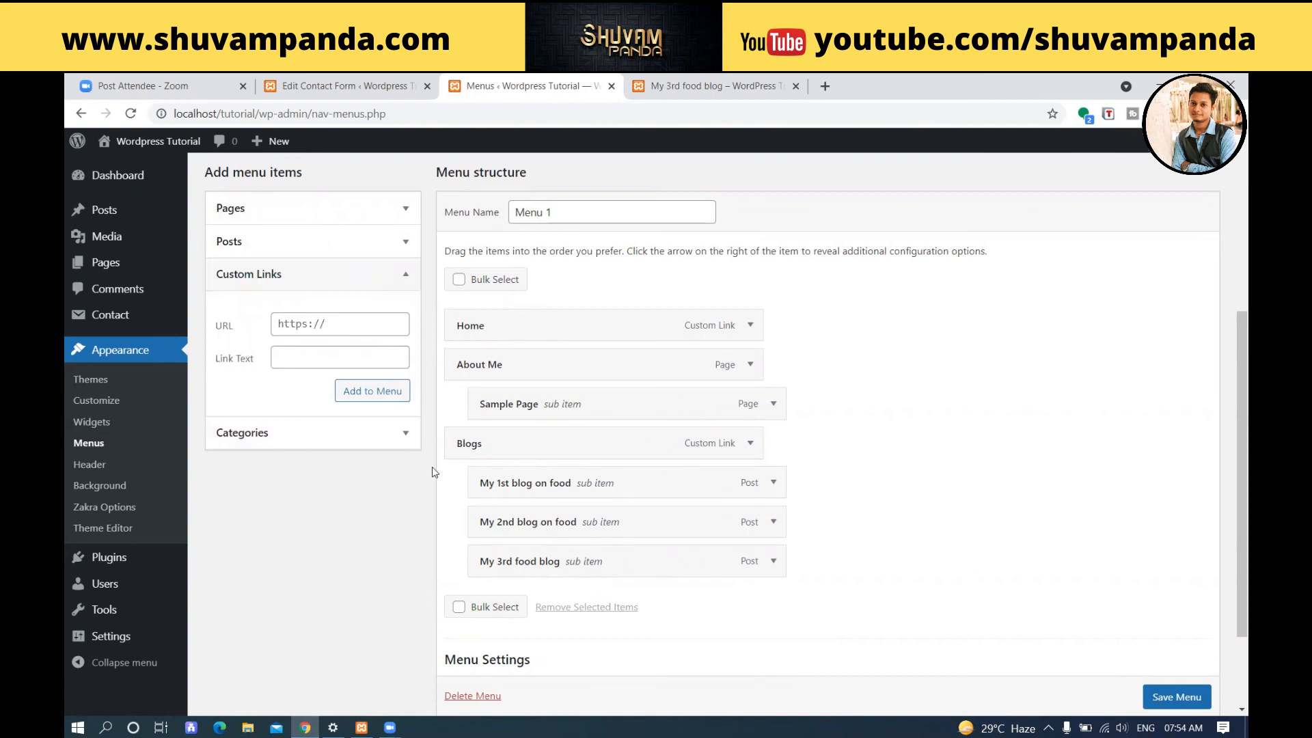
left_click(381, 433)
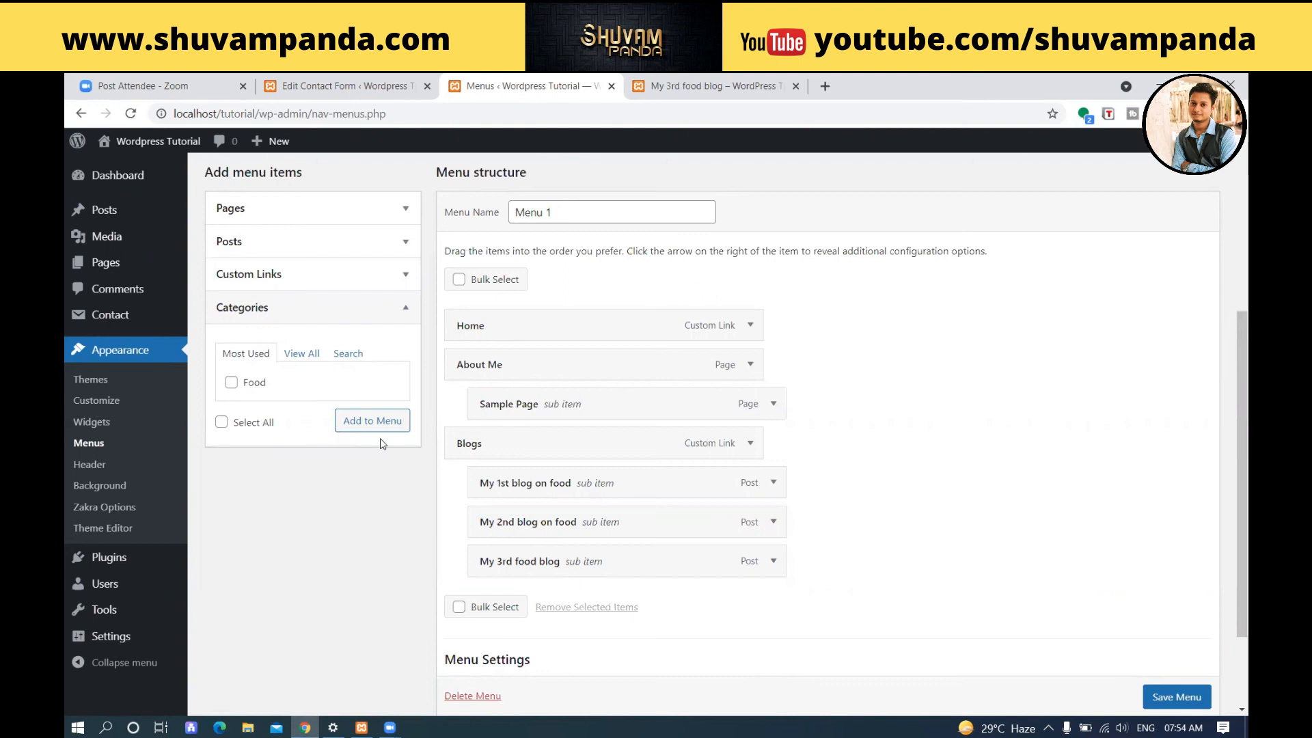
Open the theme's header customization and review the Header Media and Header Top Bar settings.
left_click(94, 463)
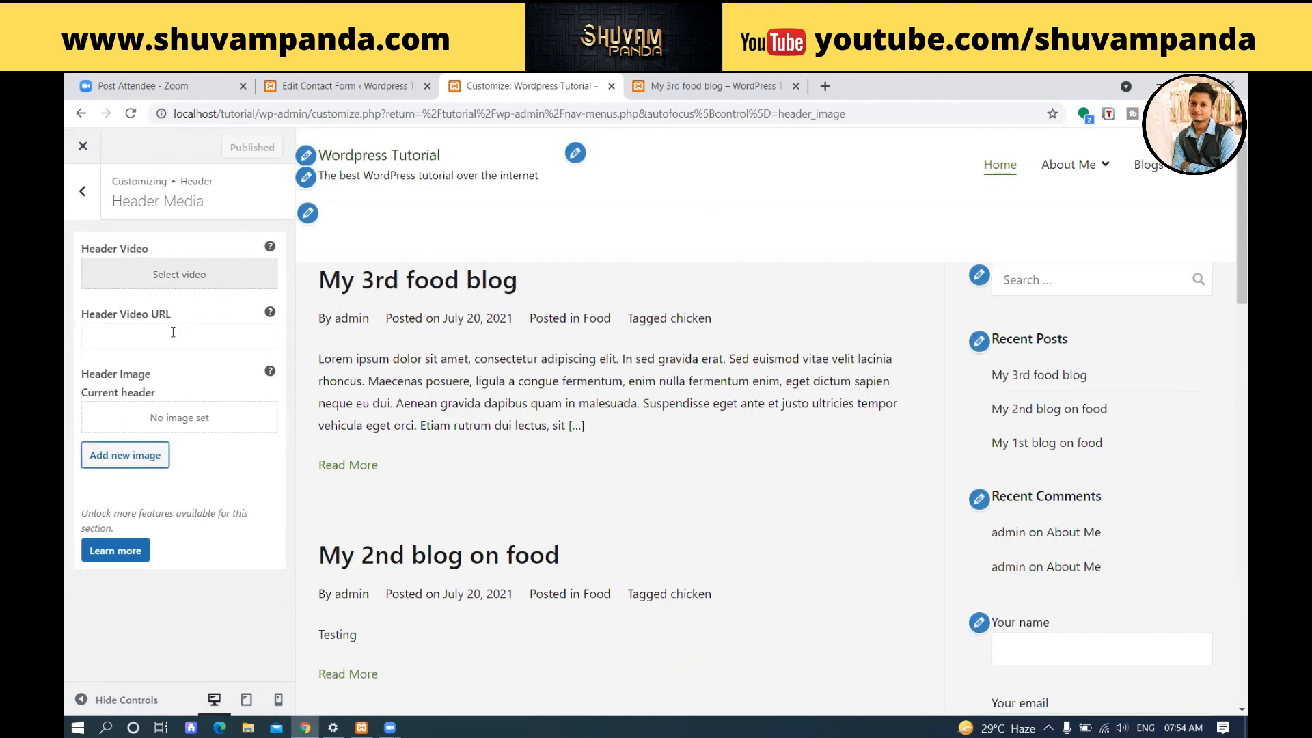
left_click(85, 205)
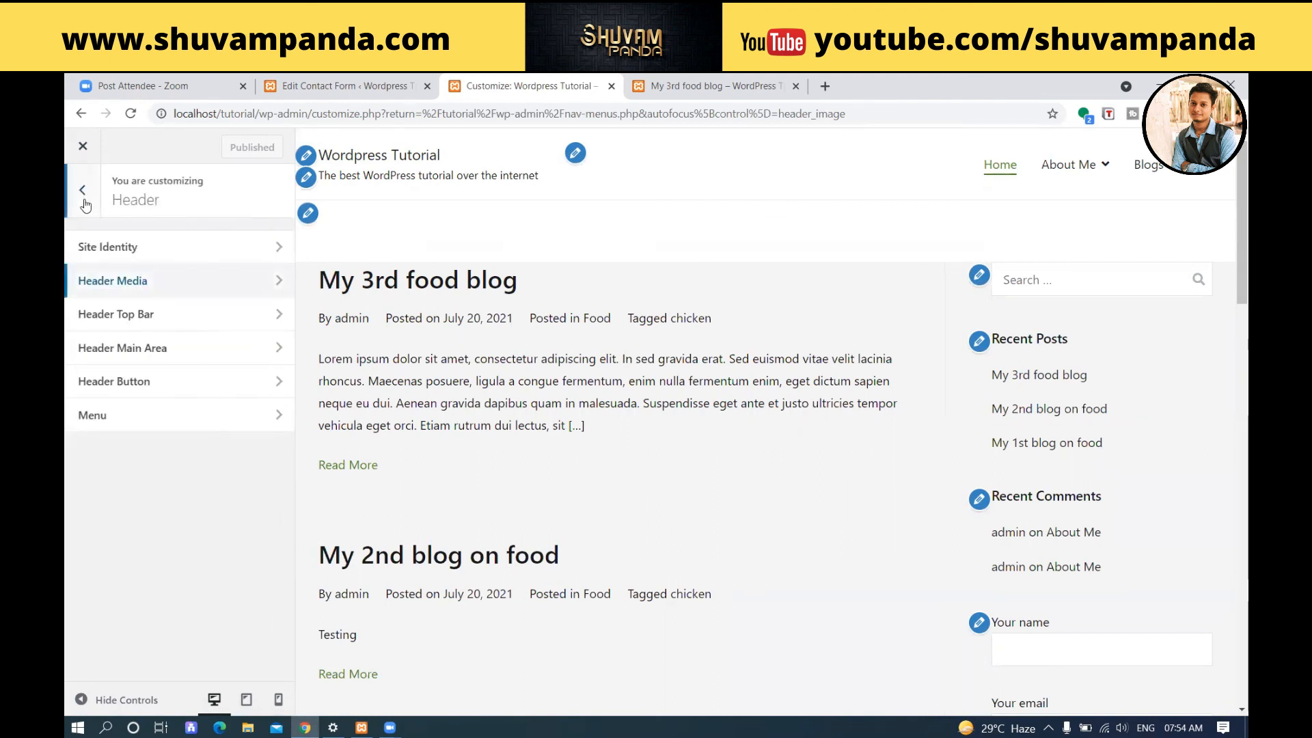
left_click(175, 314)
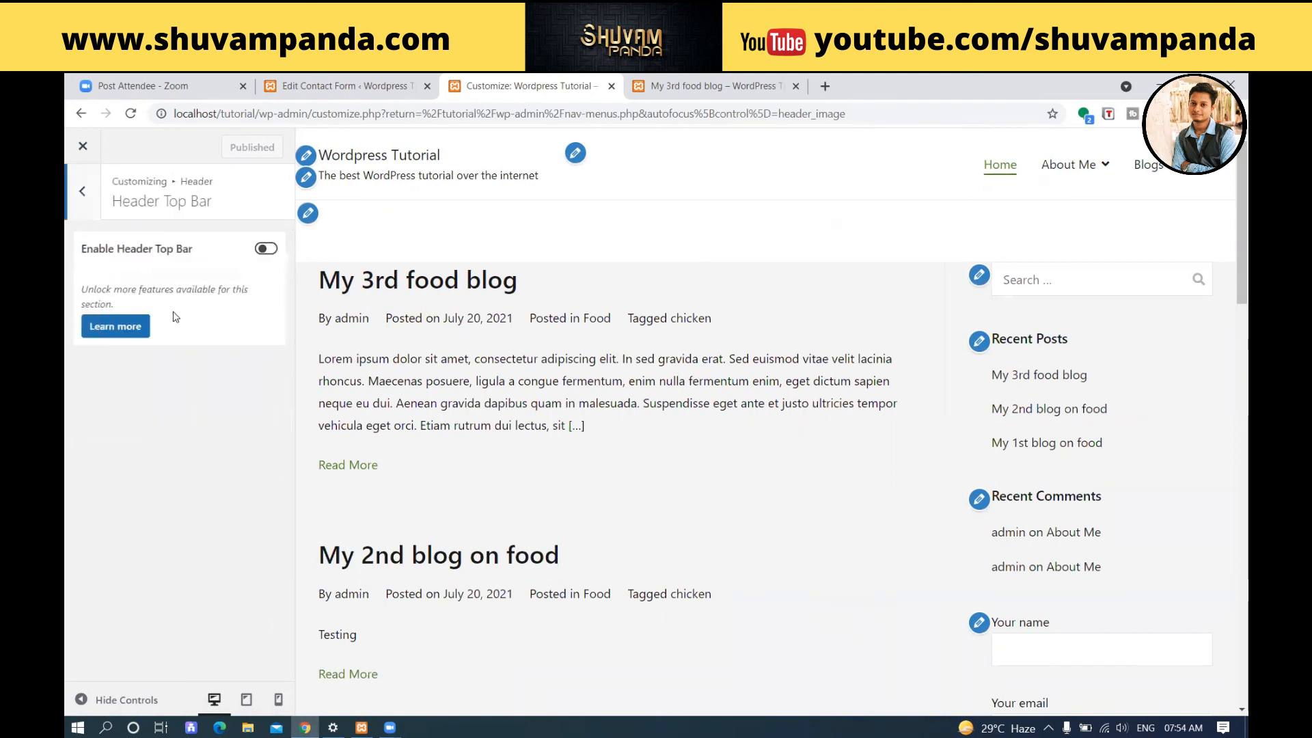
left_click(100, 197)
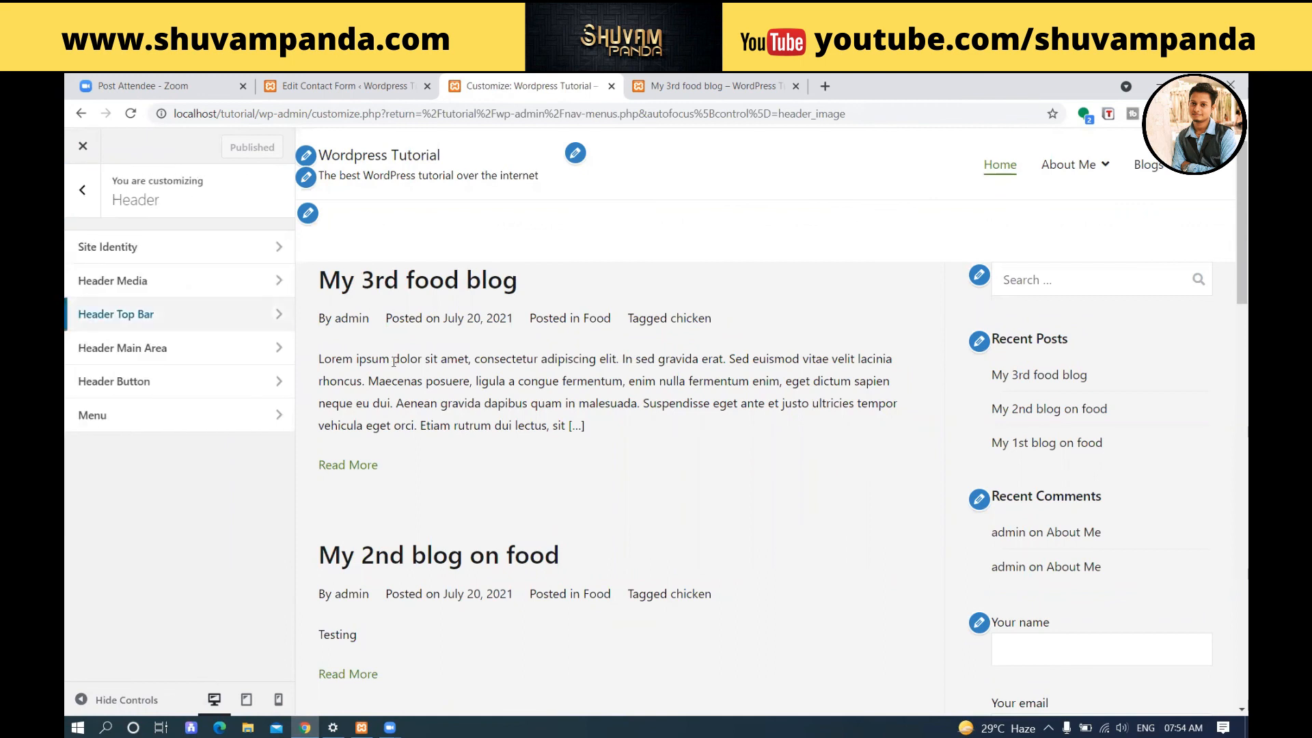